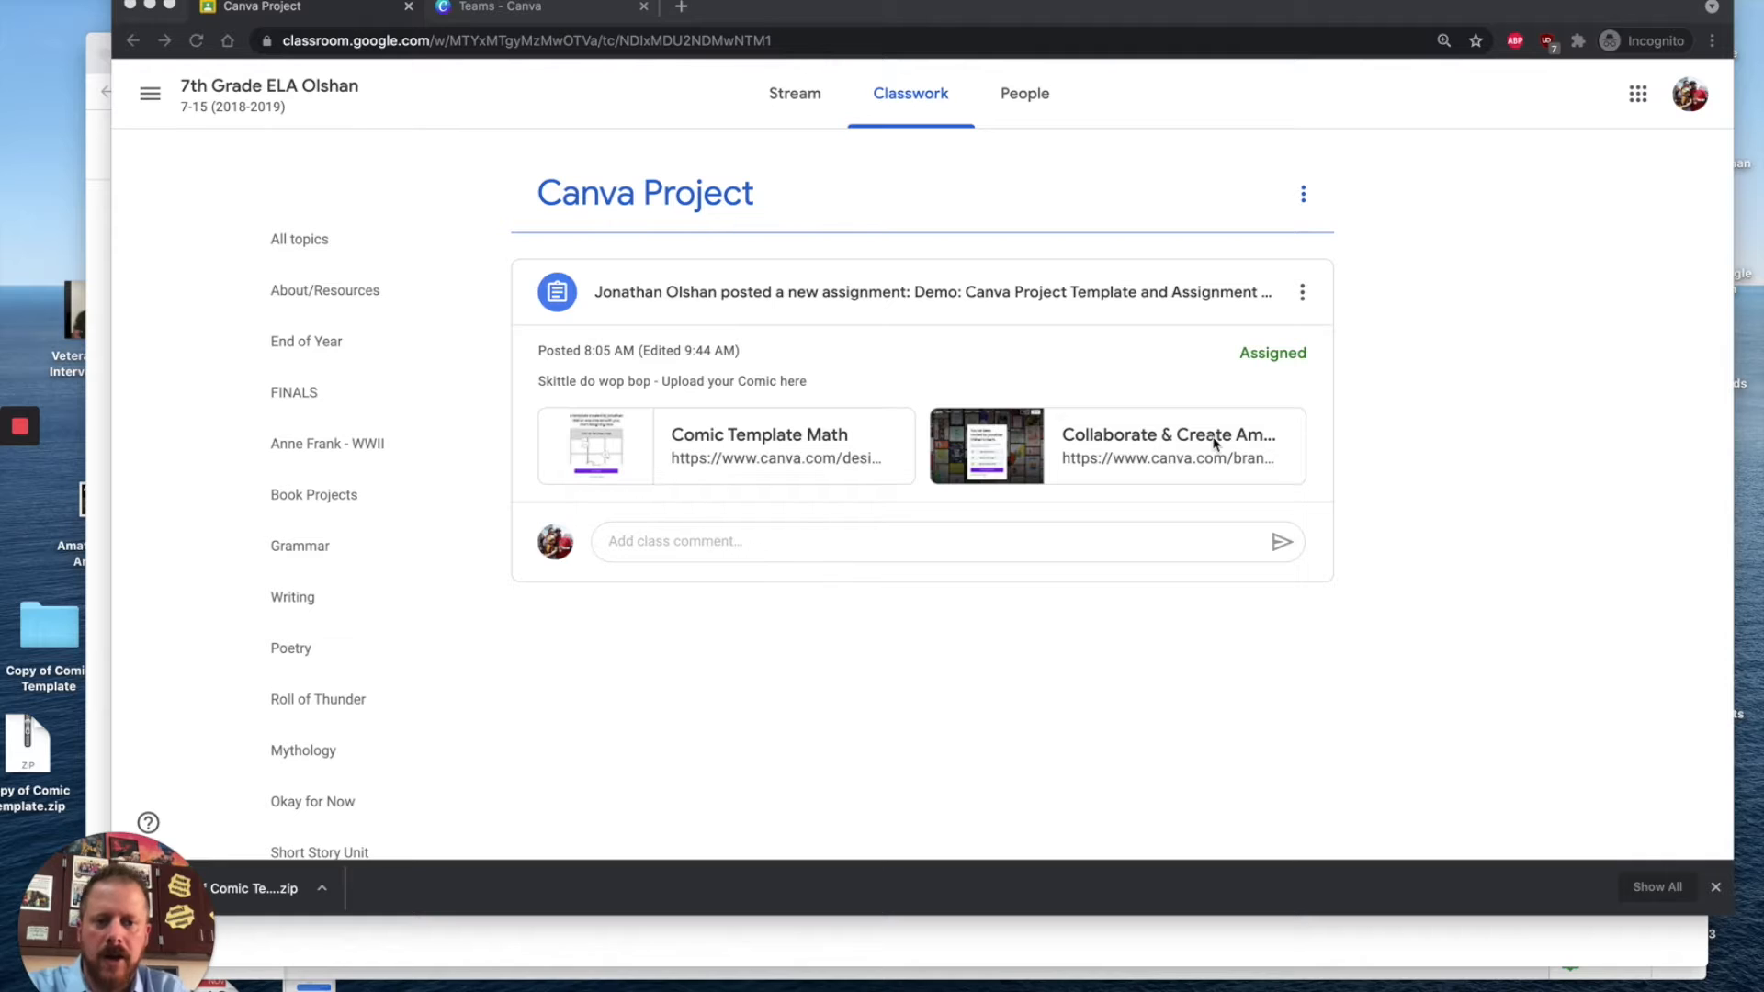
Step: Open the 'Collaborate & Create' link in the Classroom assignment to join the teacher's Canva team
click(1165, 443)
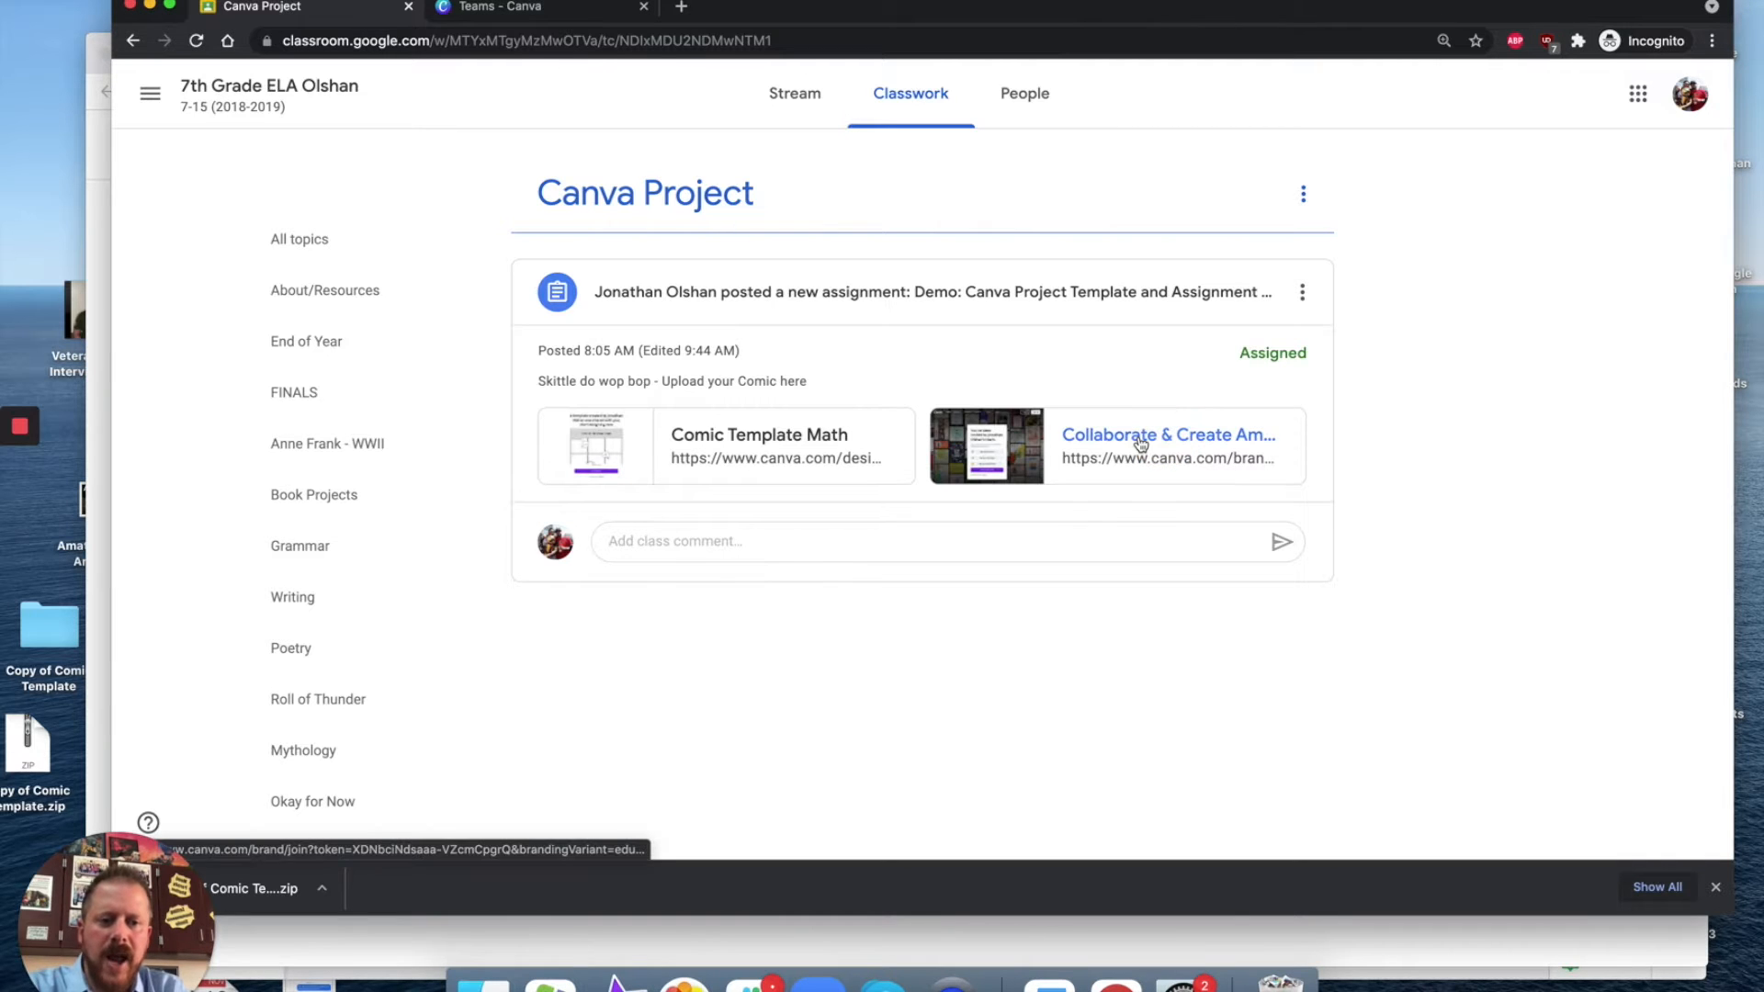
click(1140, 445)
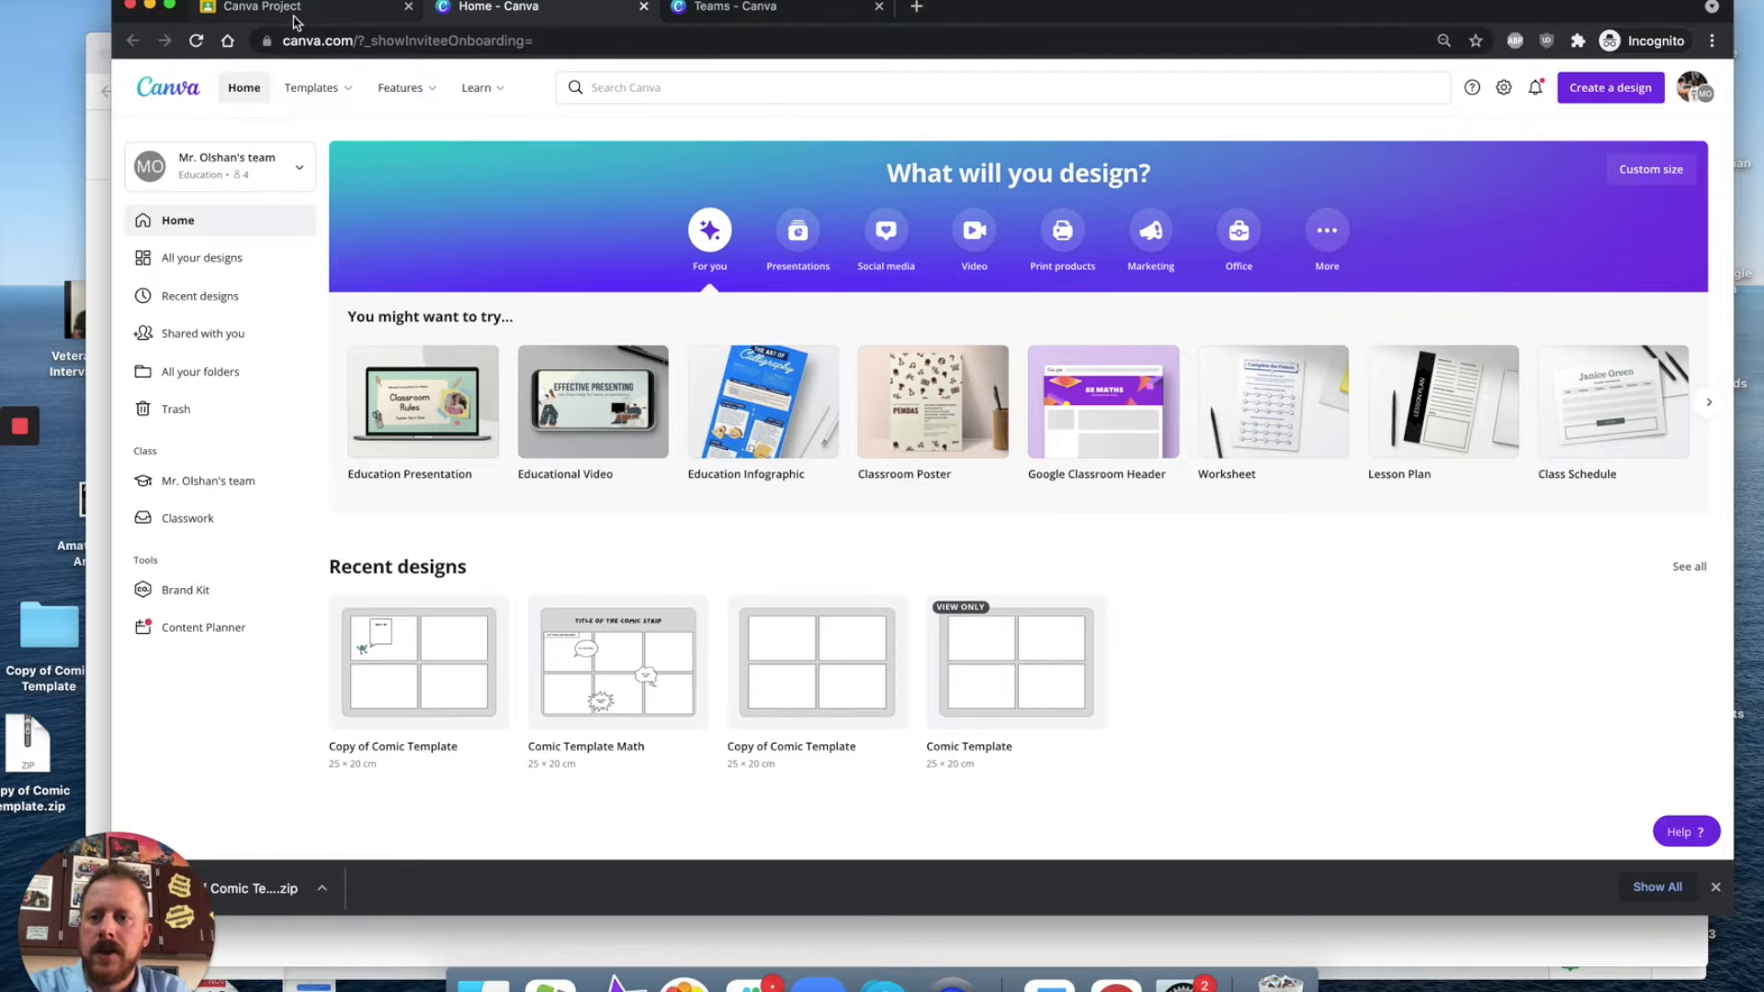
Step: Switch between the Classroom and Canva tabs and open Mr. Olshan's team page in Canva
click(275, 7)
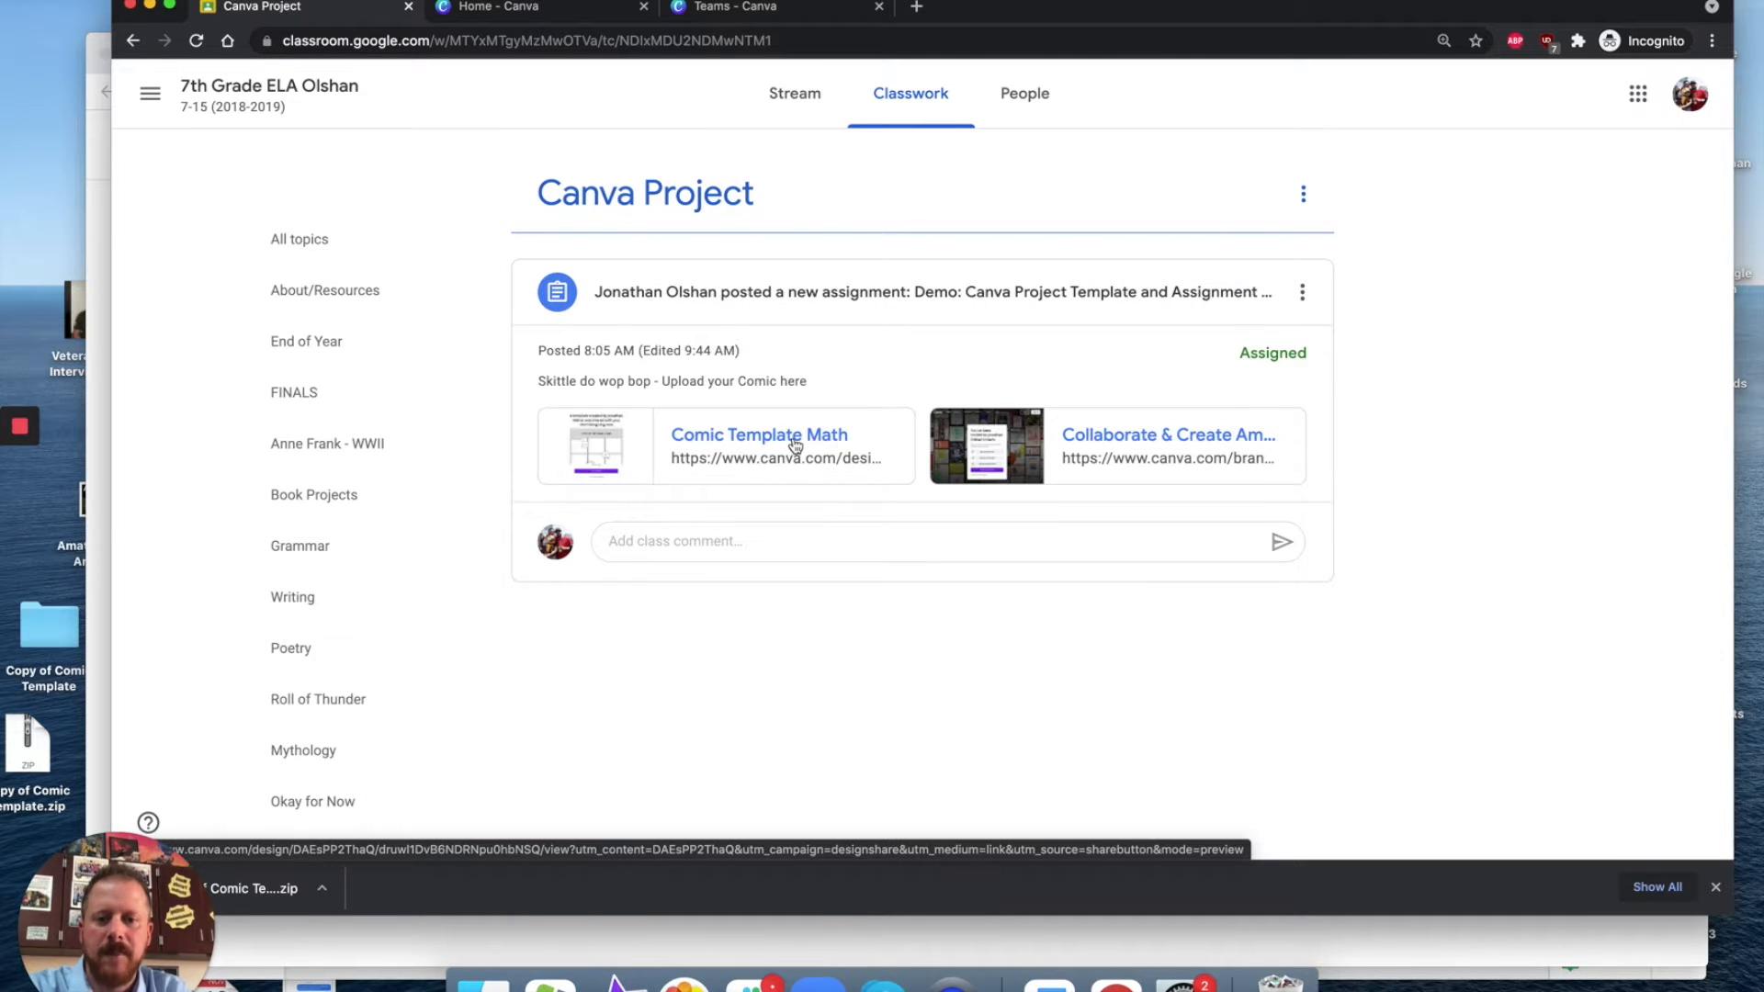
click(505, 9)
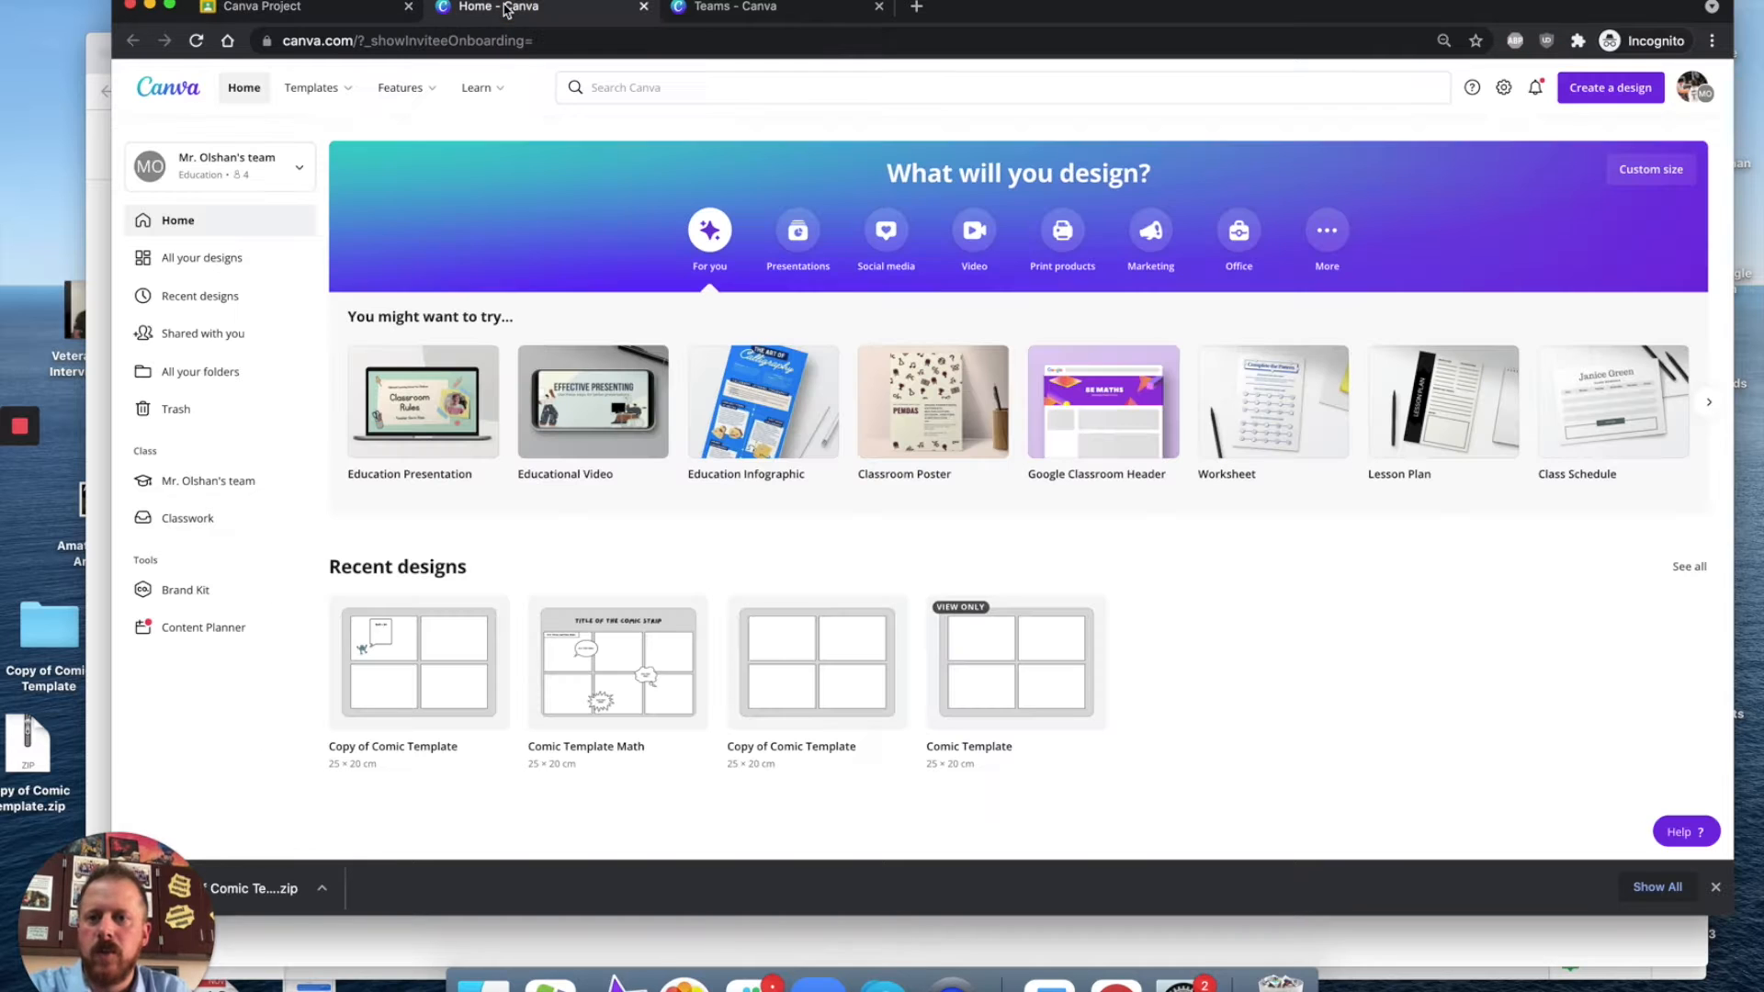
click(198, 488)
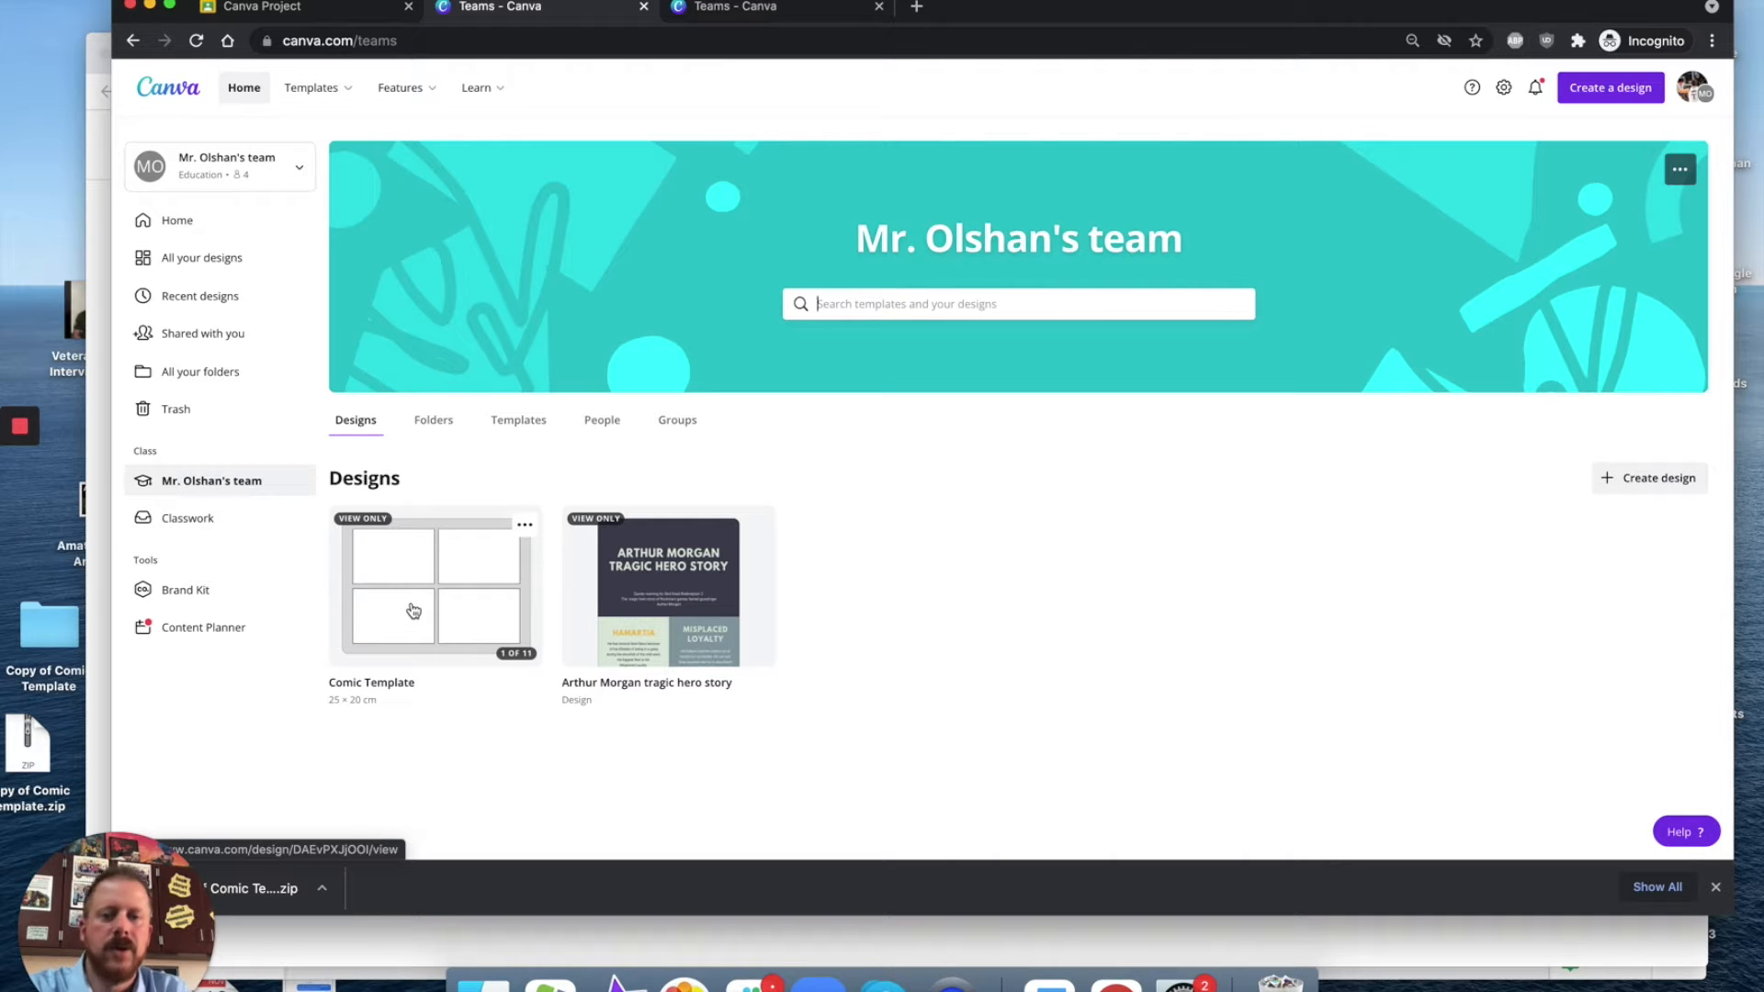
Step: Return to the Classroom assignment, open the 'Comic Template Math' link and use the template to make a copy
click(315, 13)
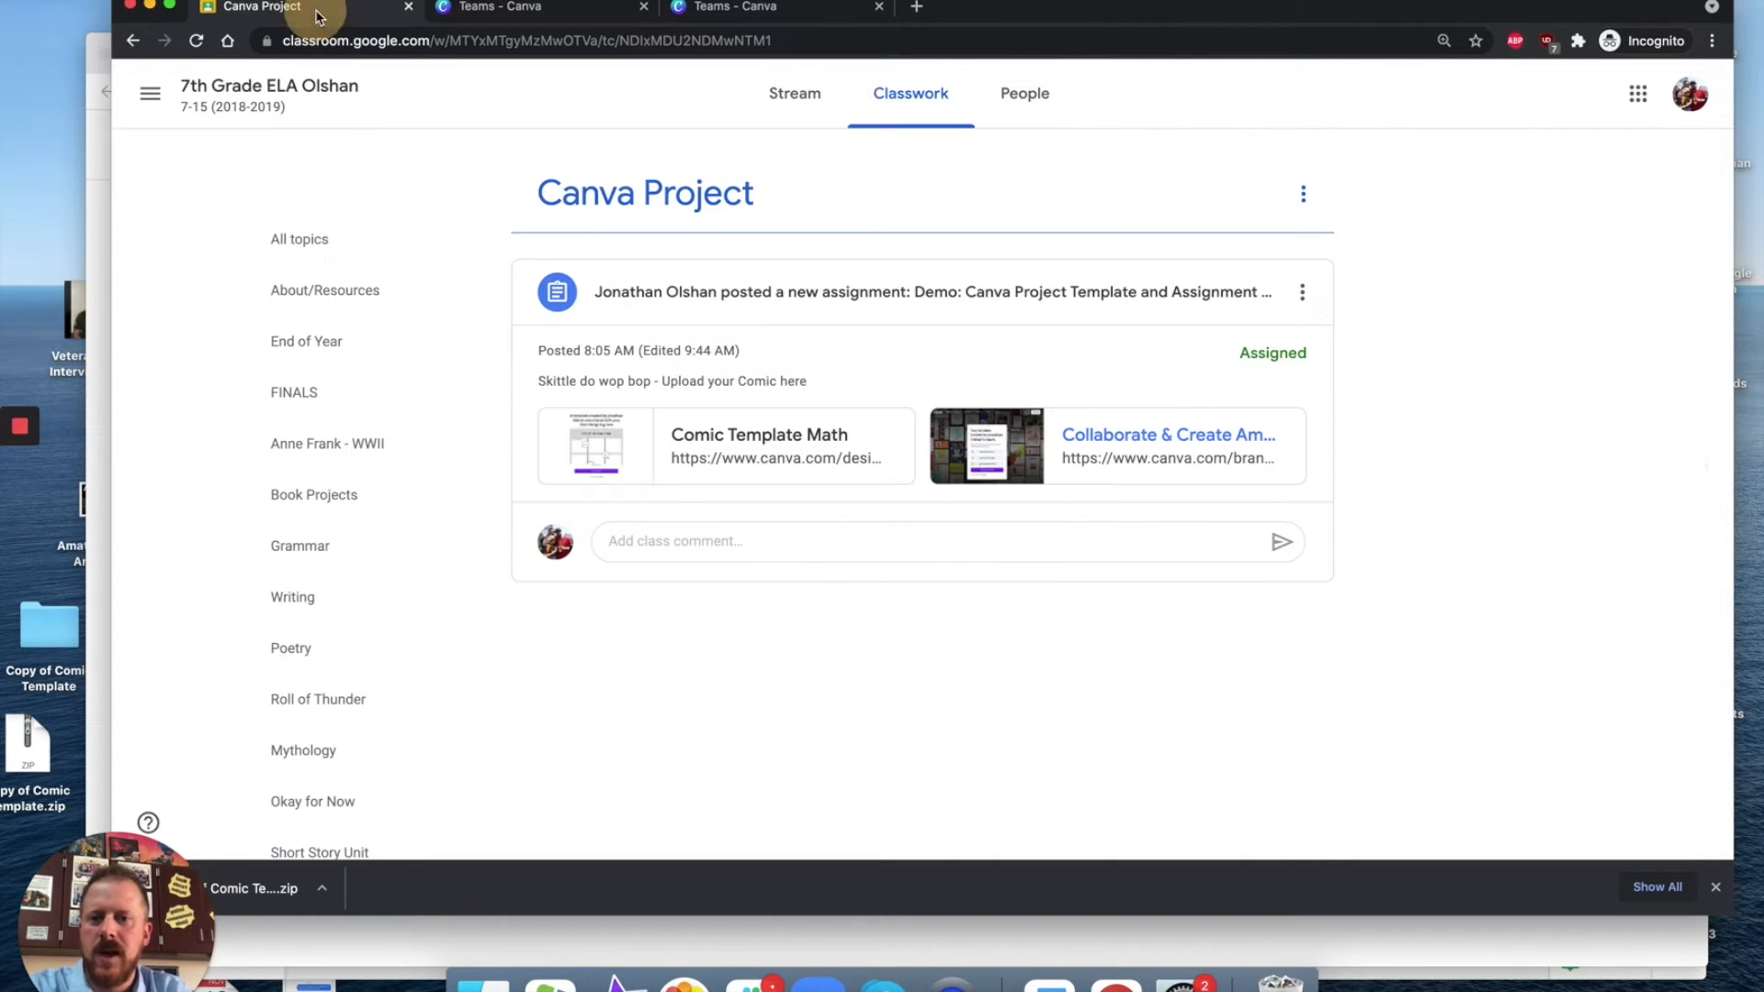
click(760, 445)
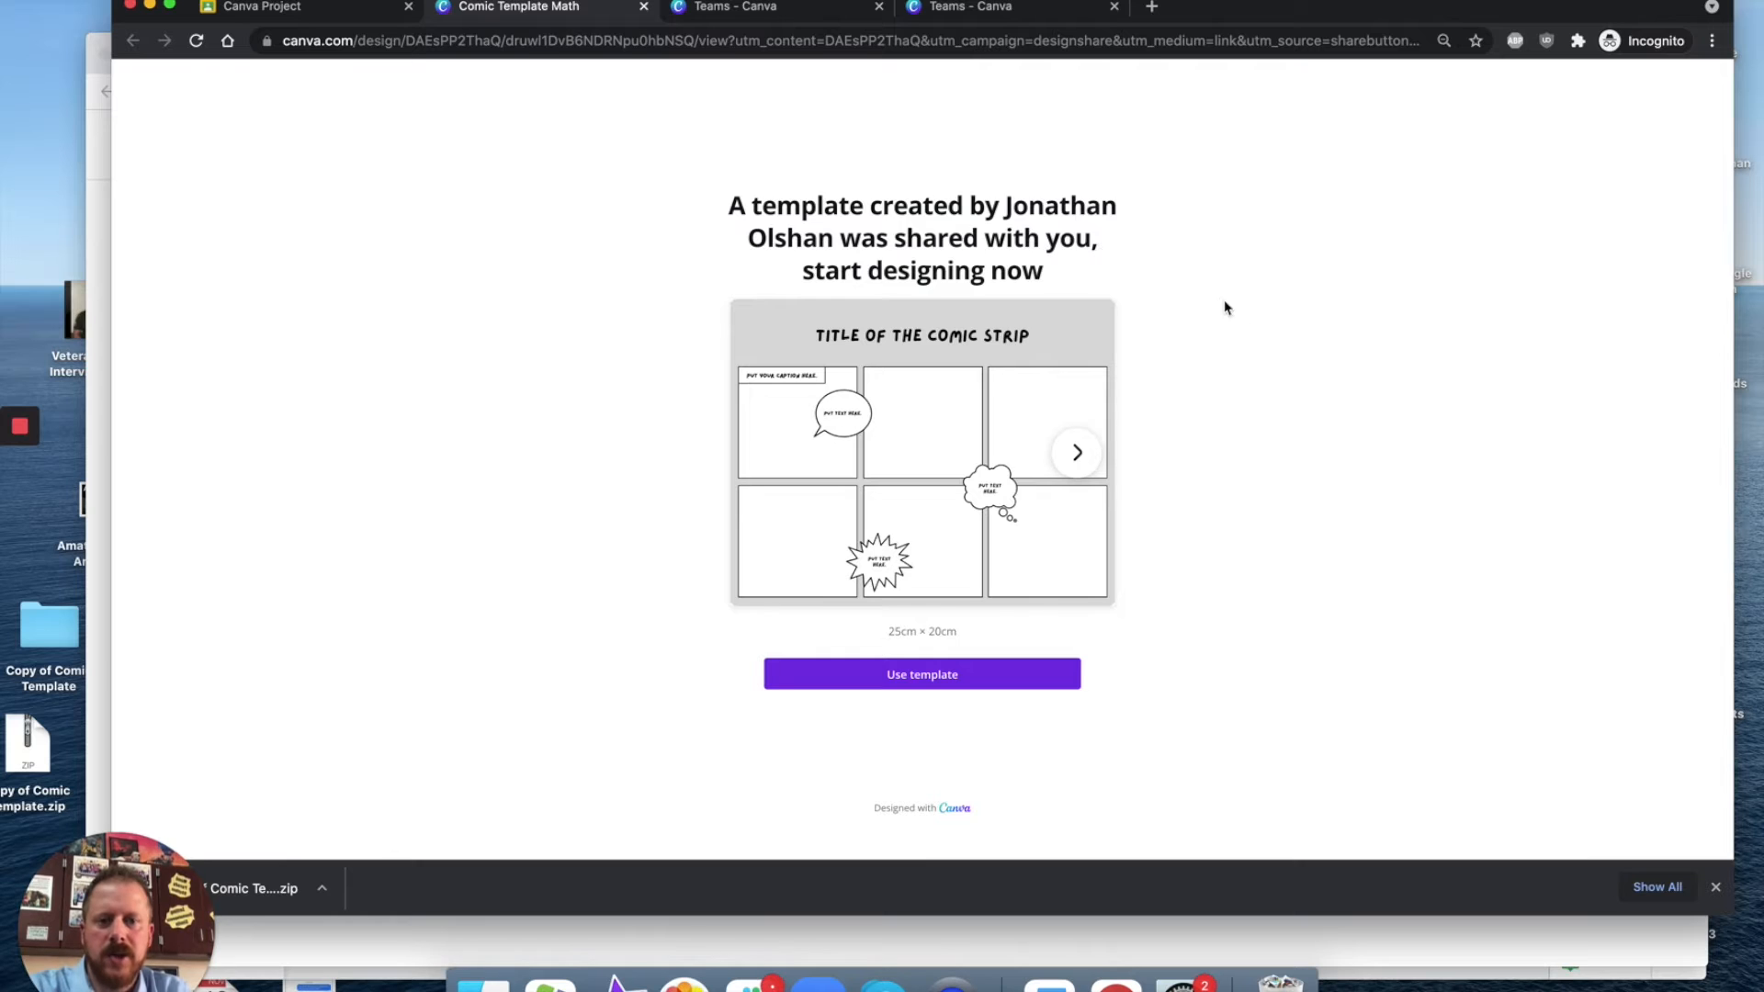
click(879, 680)
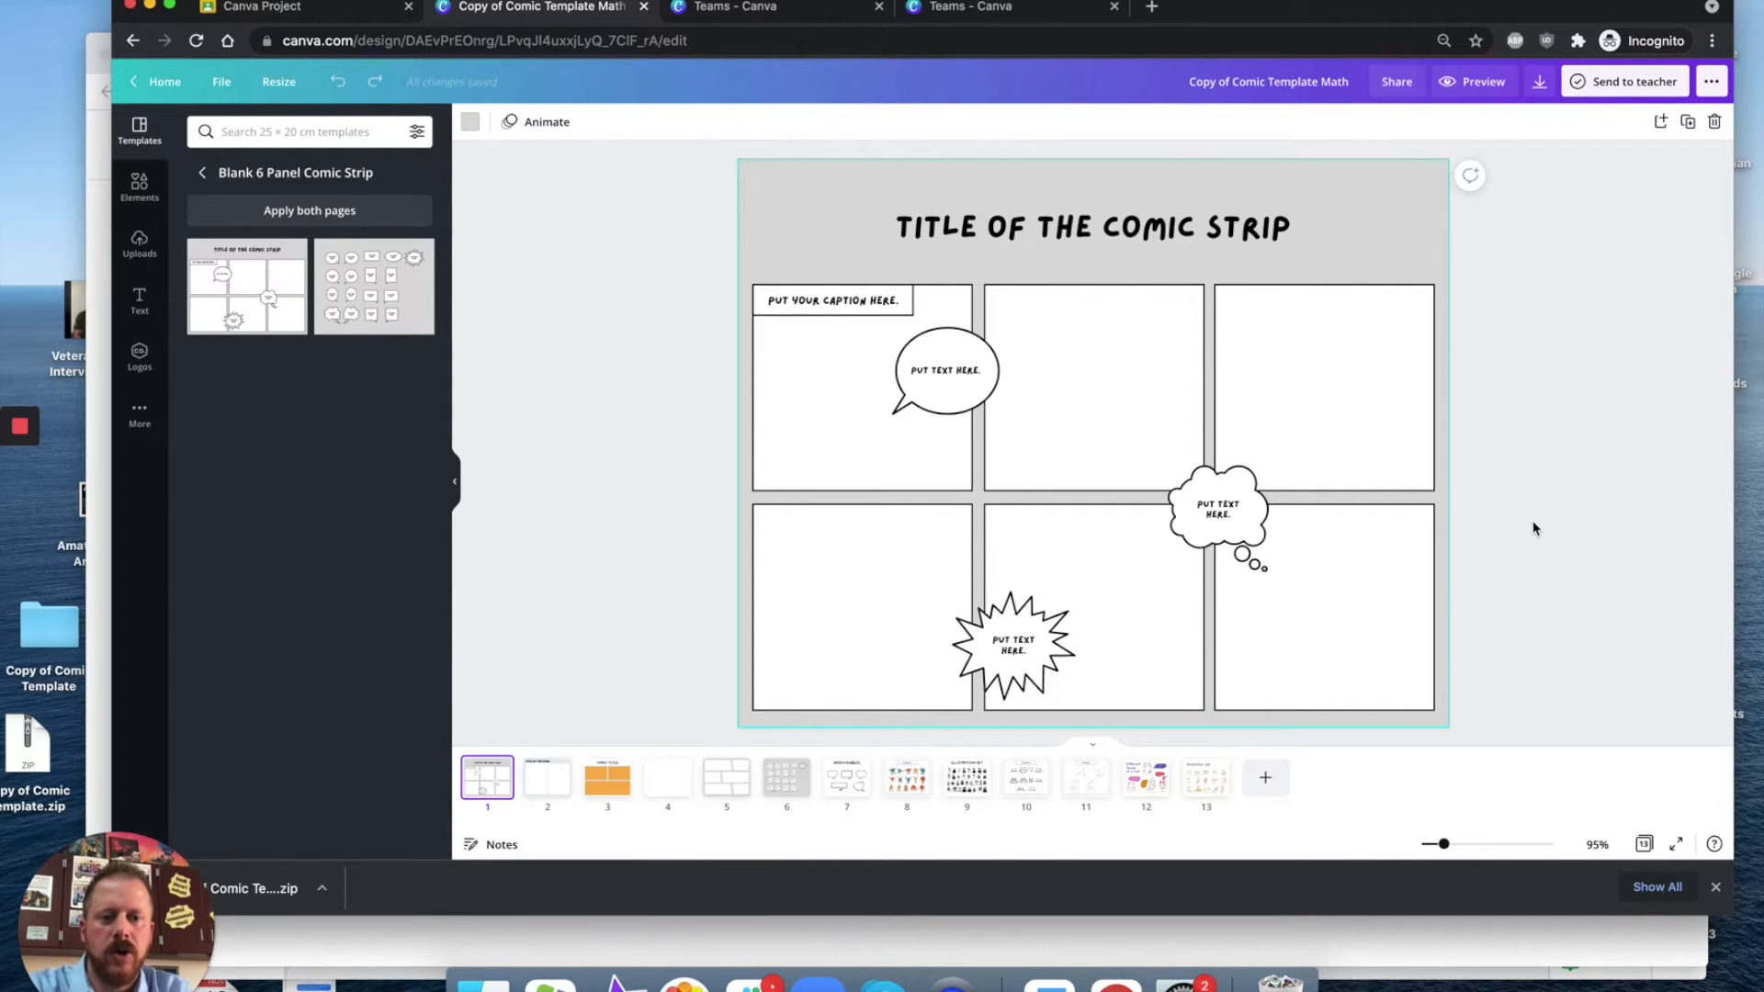
Step: Browse through the pages of the copied comic template one by one
click(538, 788)
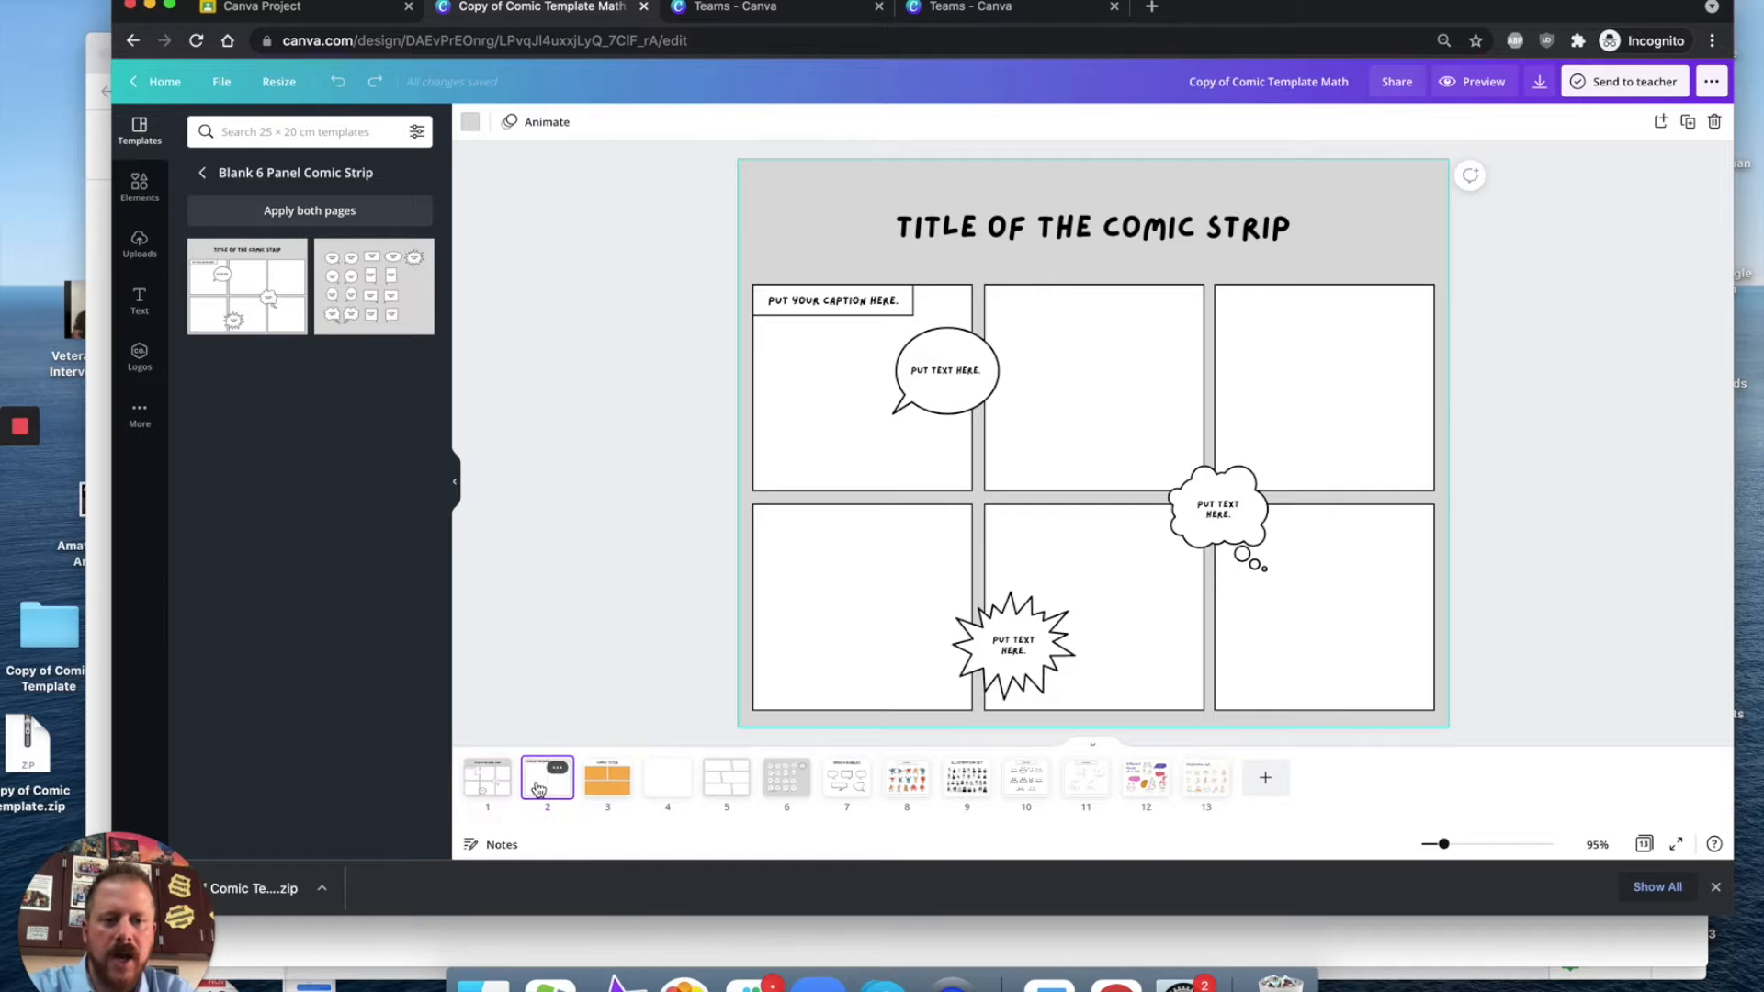
click(606, 778)
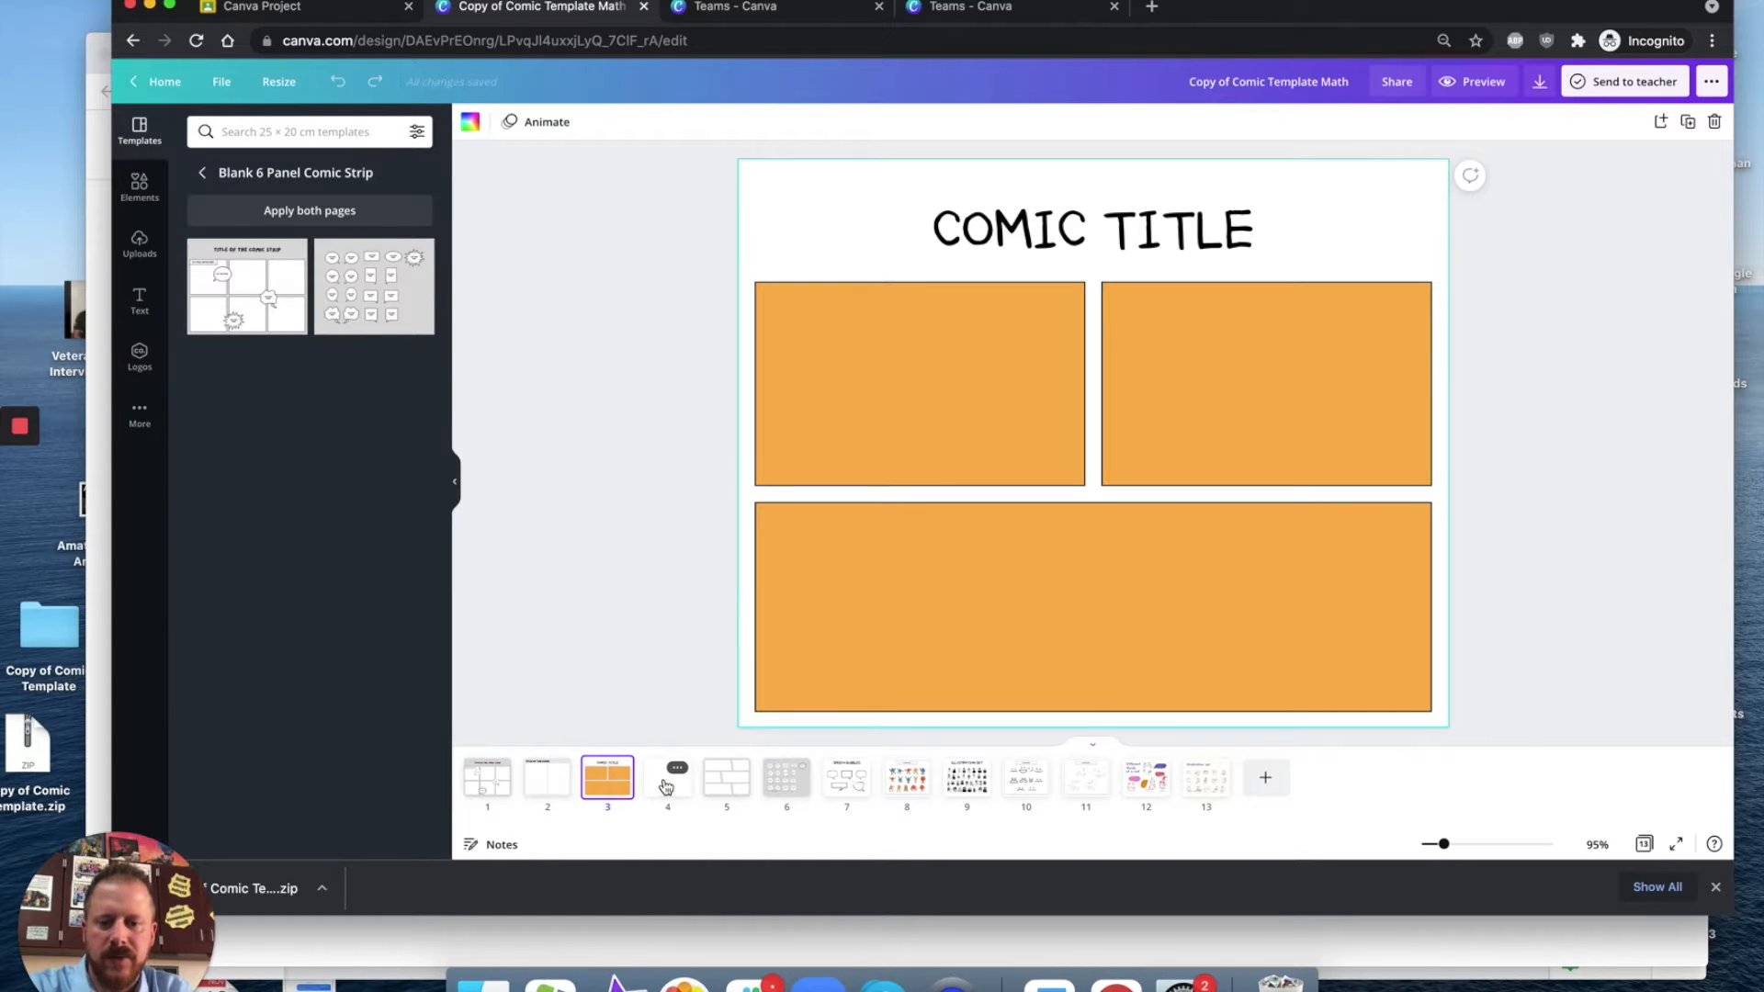
click(666, 783)
click(798, 767)
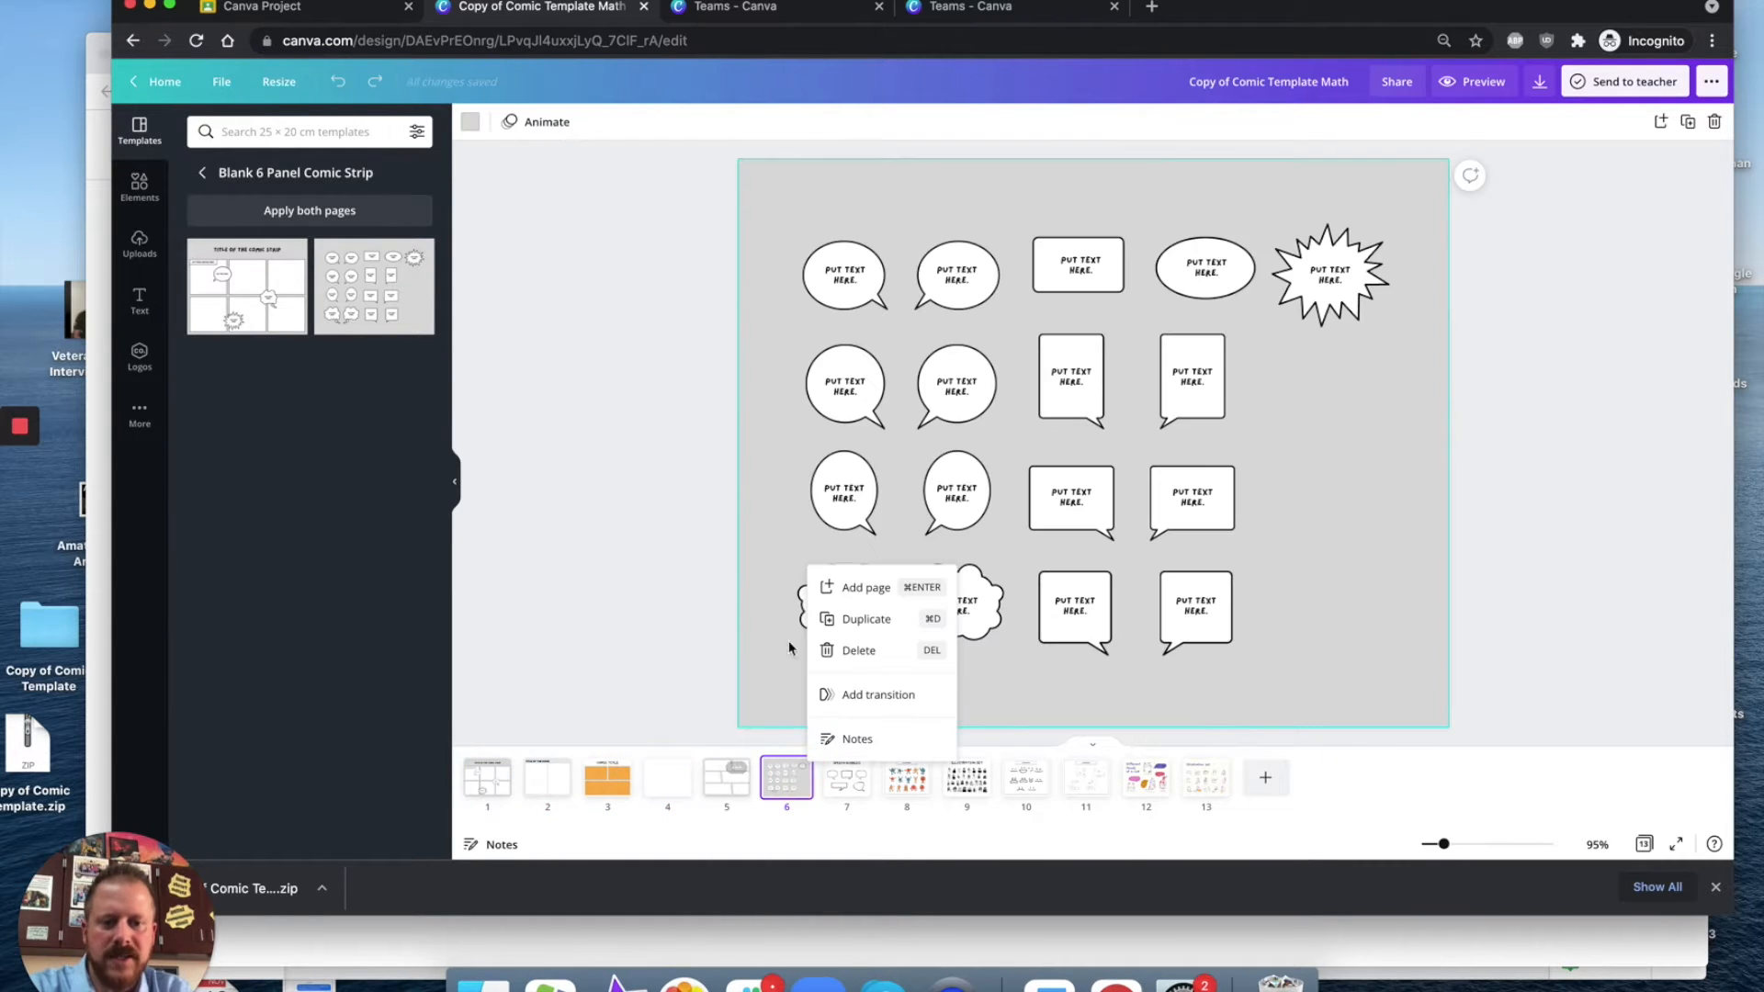
click(847, 776)
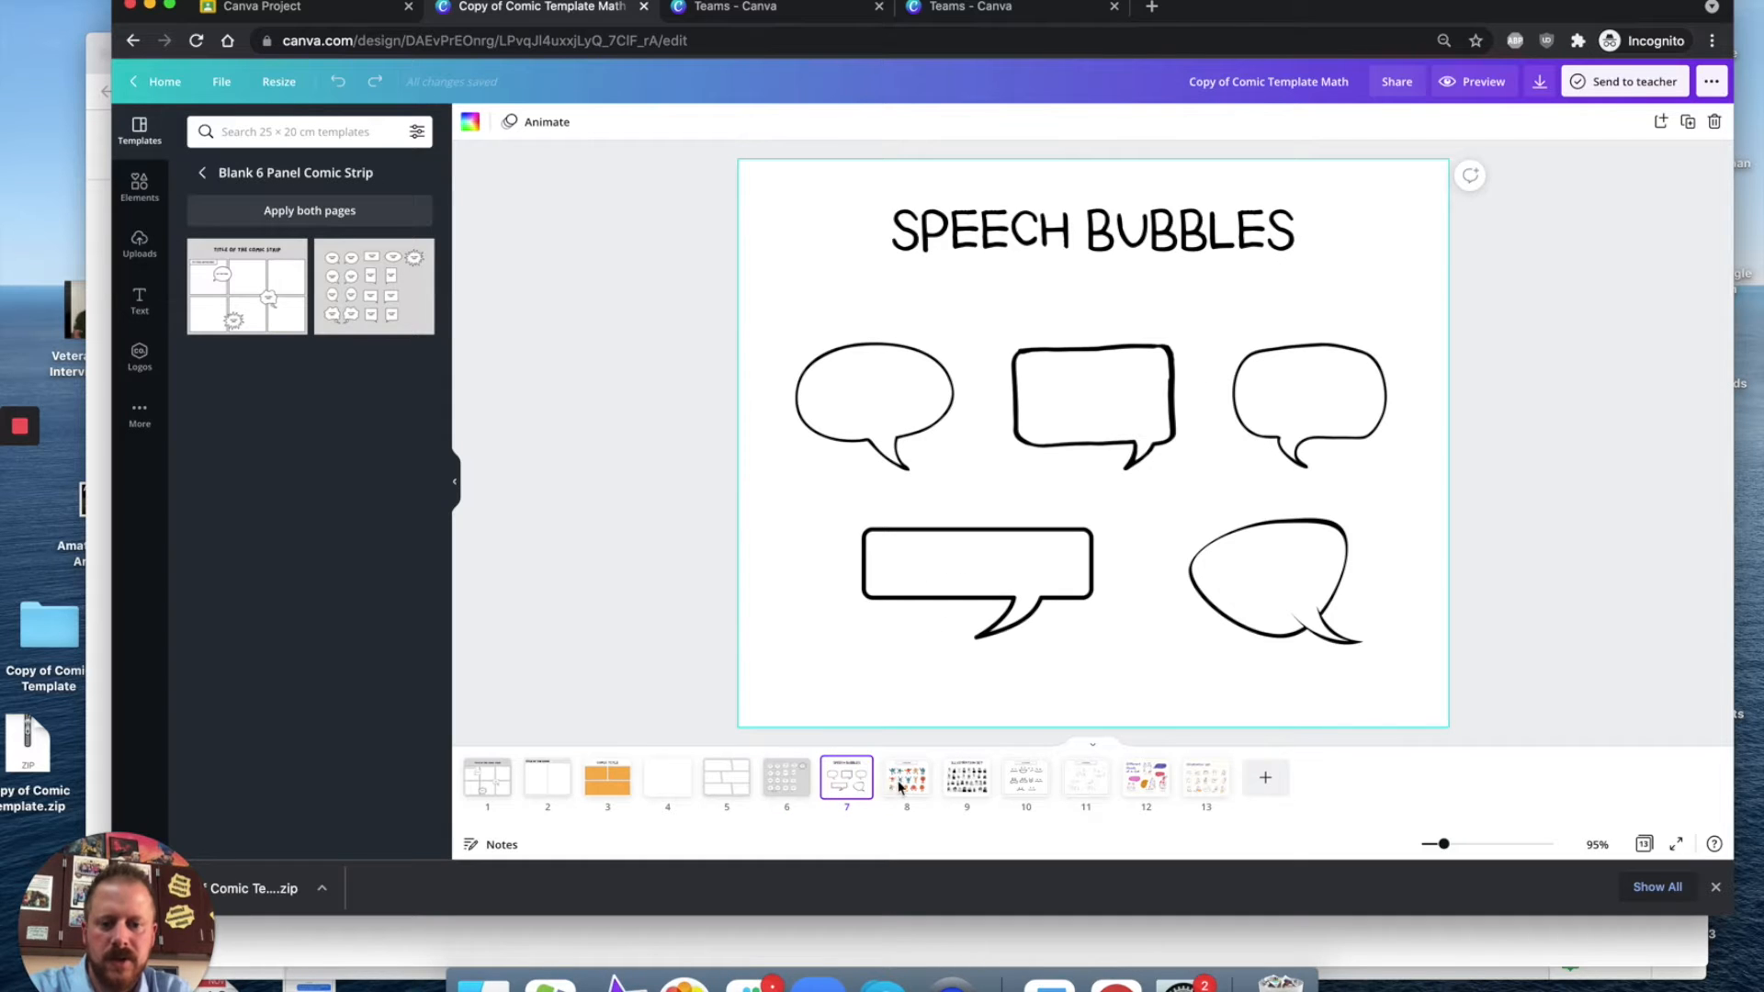
click(902, 786)
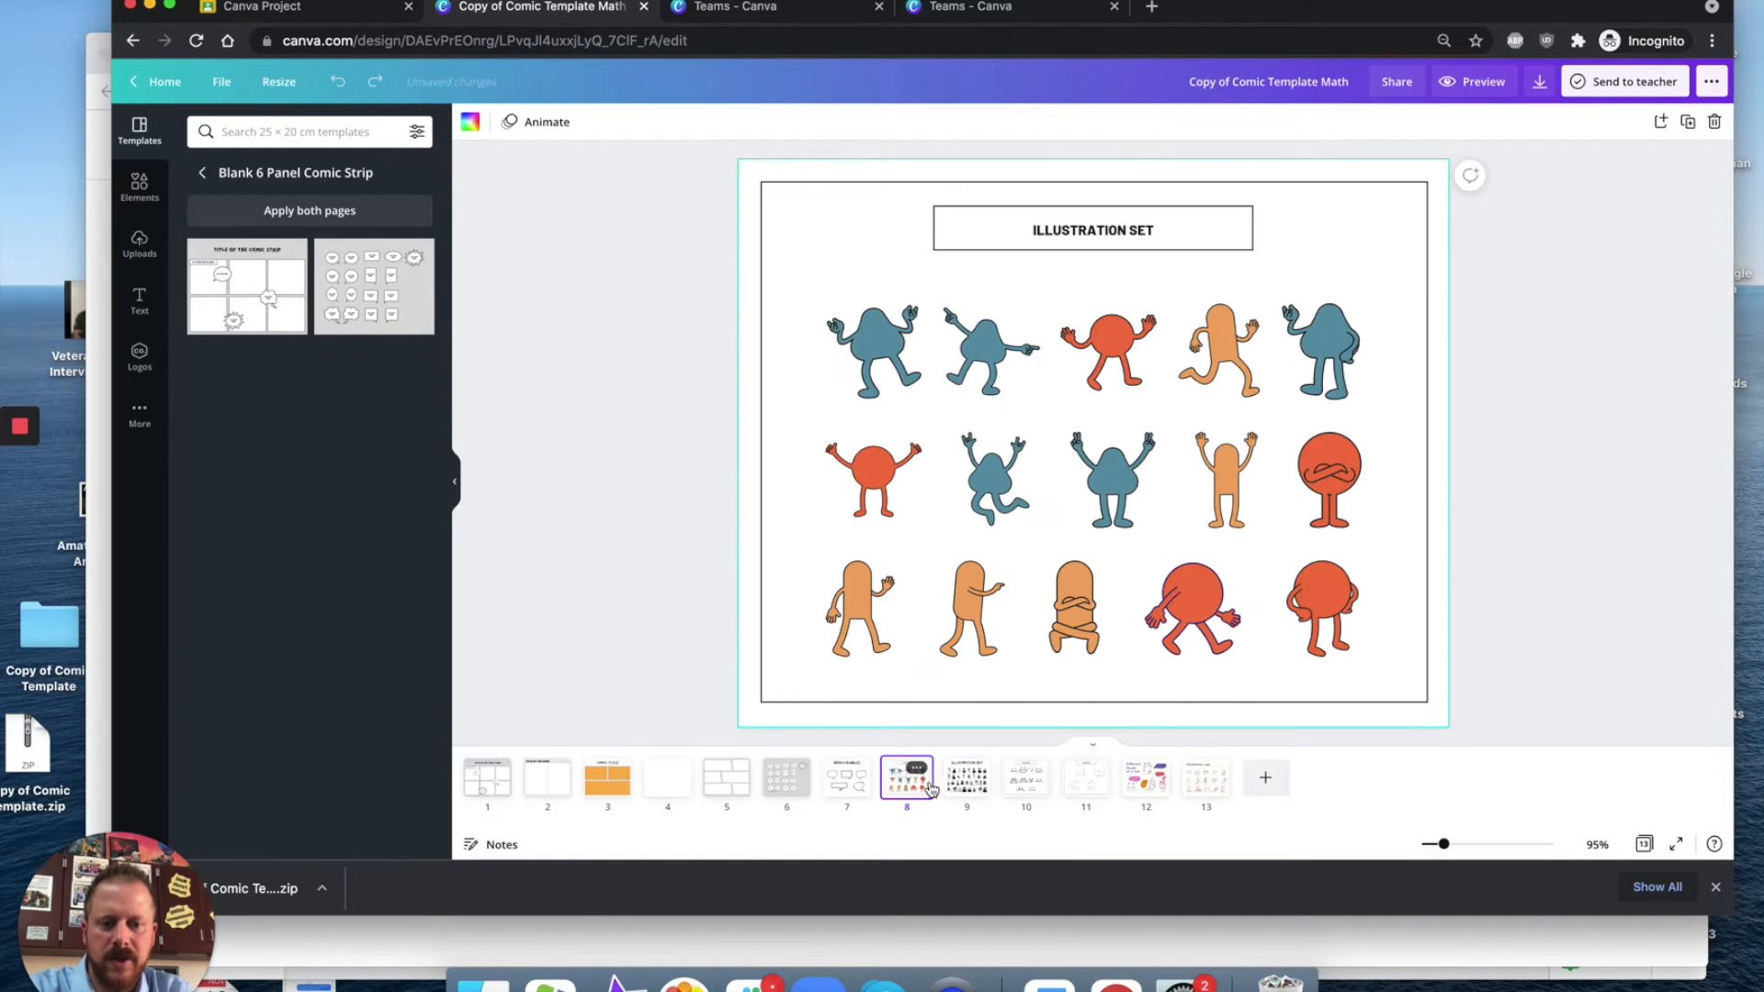
click(973, 792)
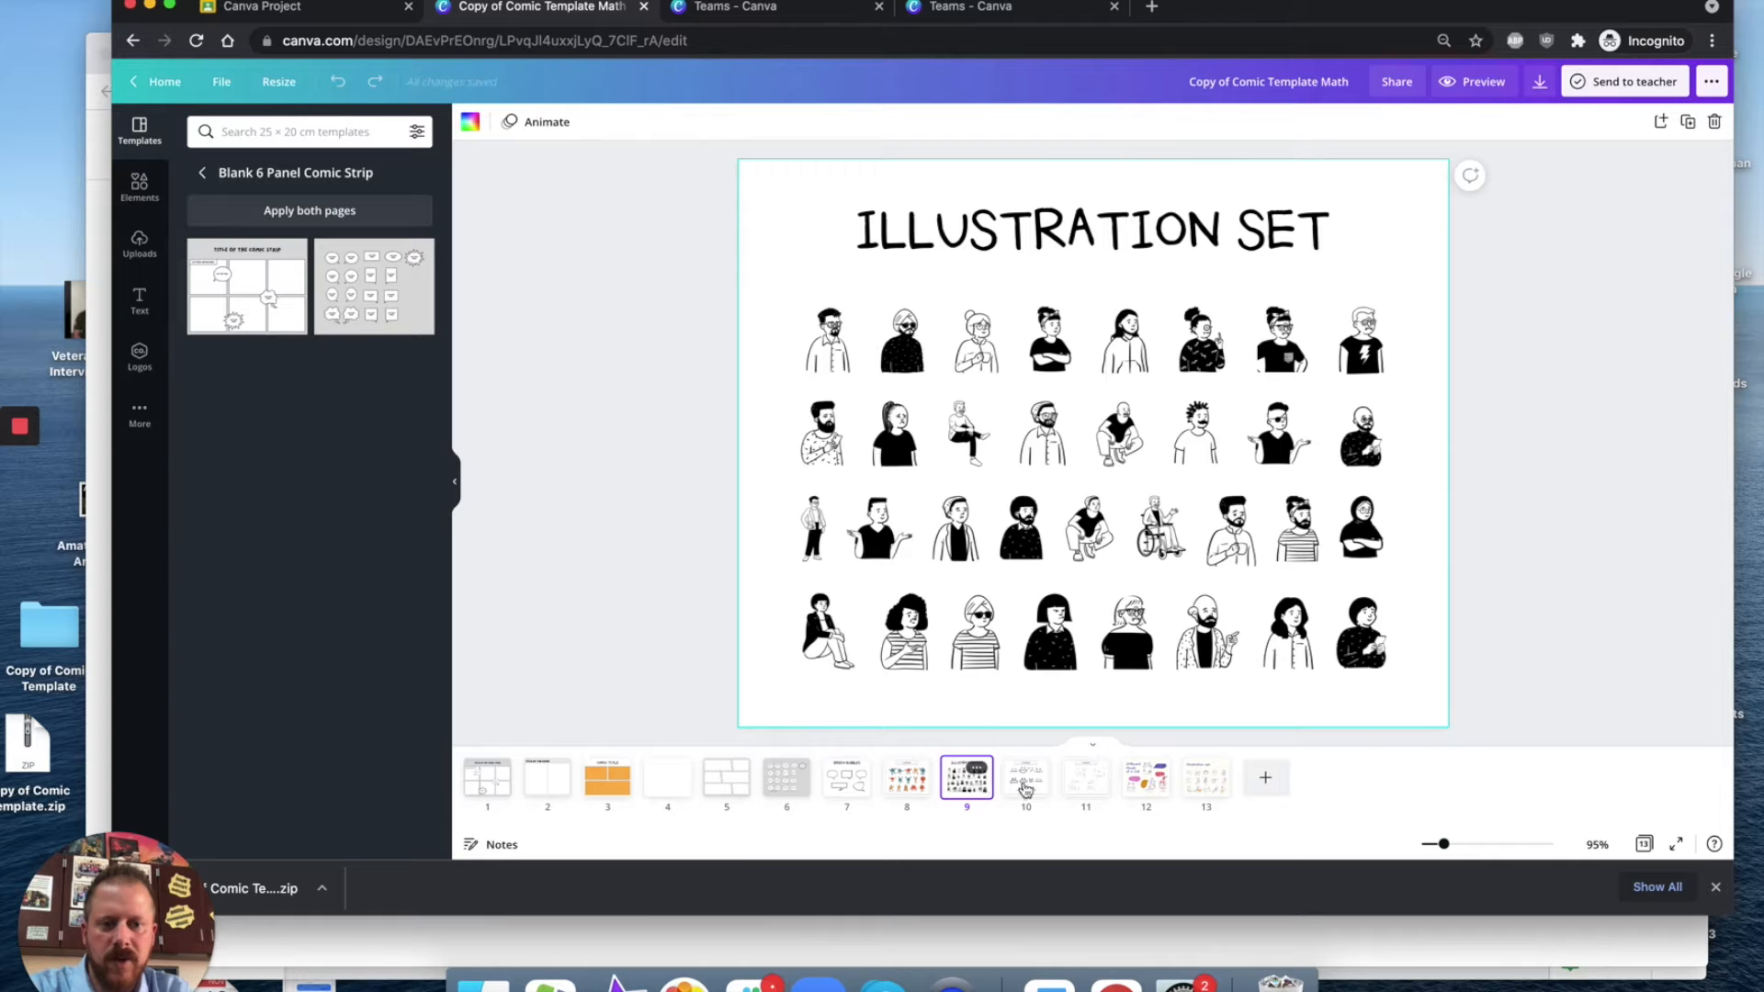
click(1153, 788)
click(1210, 790)
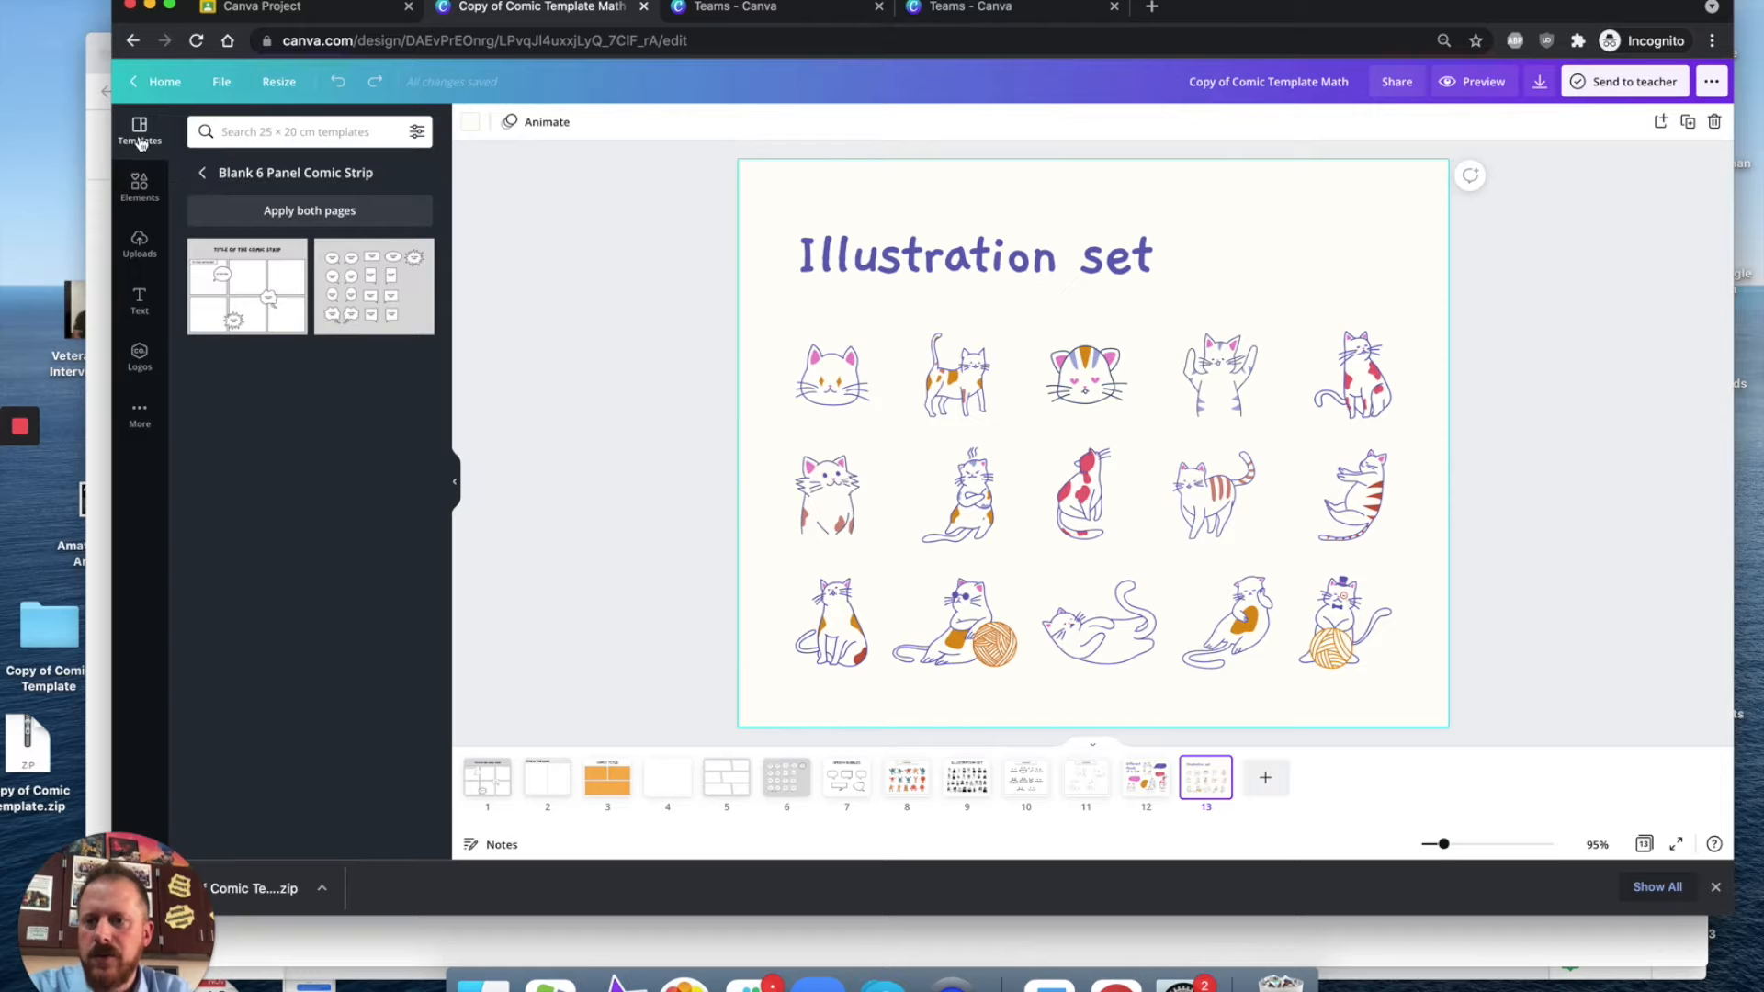
Step: Search the templates for 'comic' and scroll through the results
click(269, 136)
text(comic)
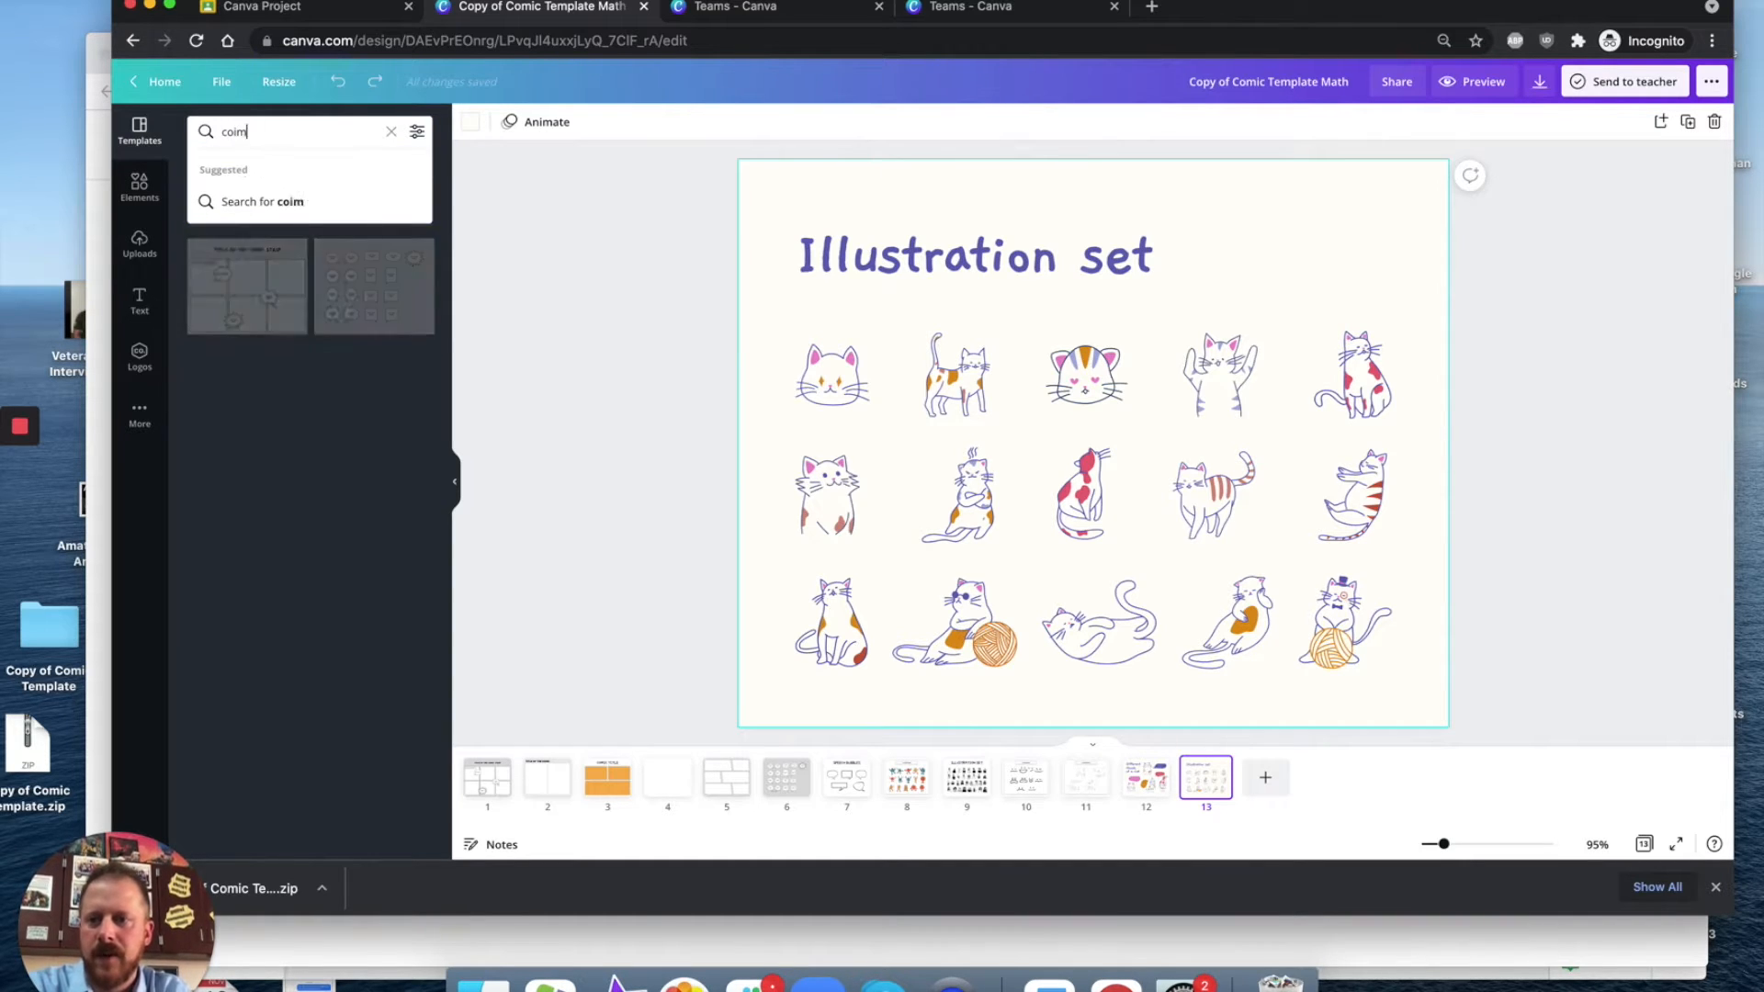
key(Return)
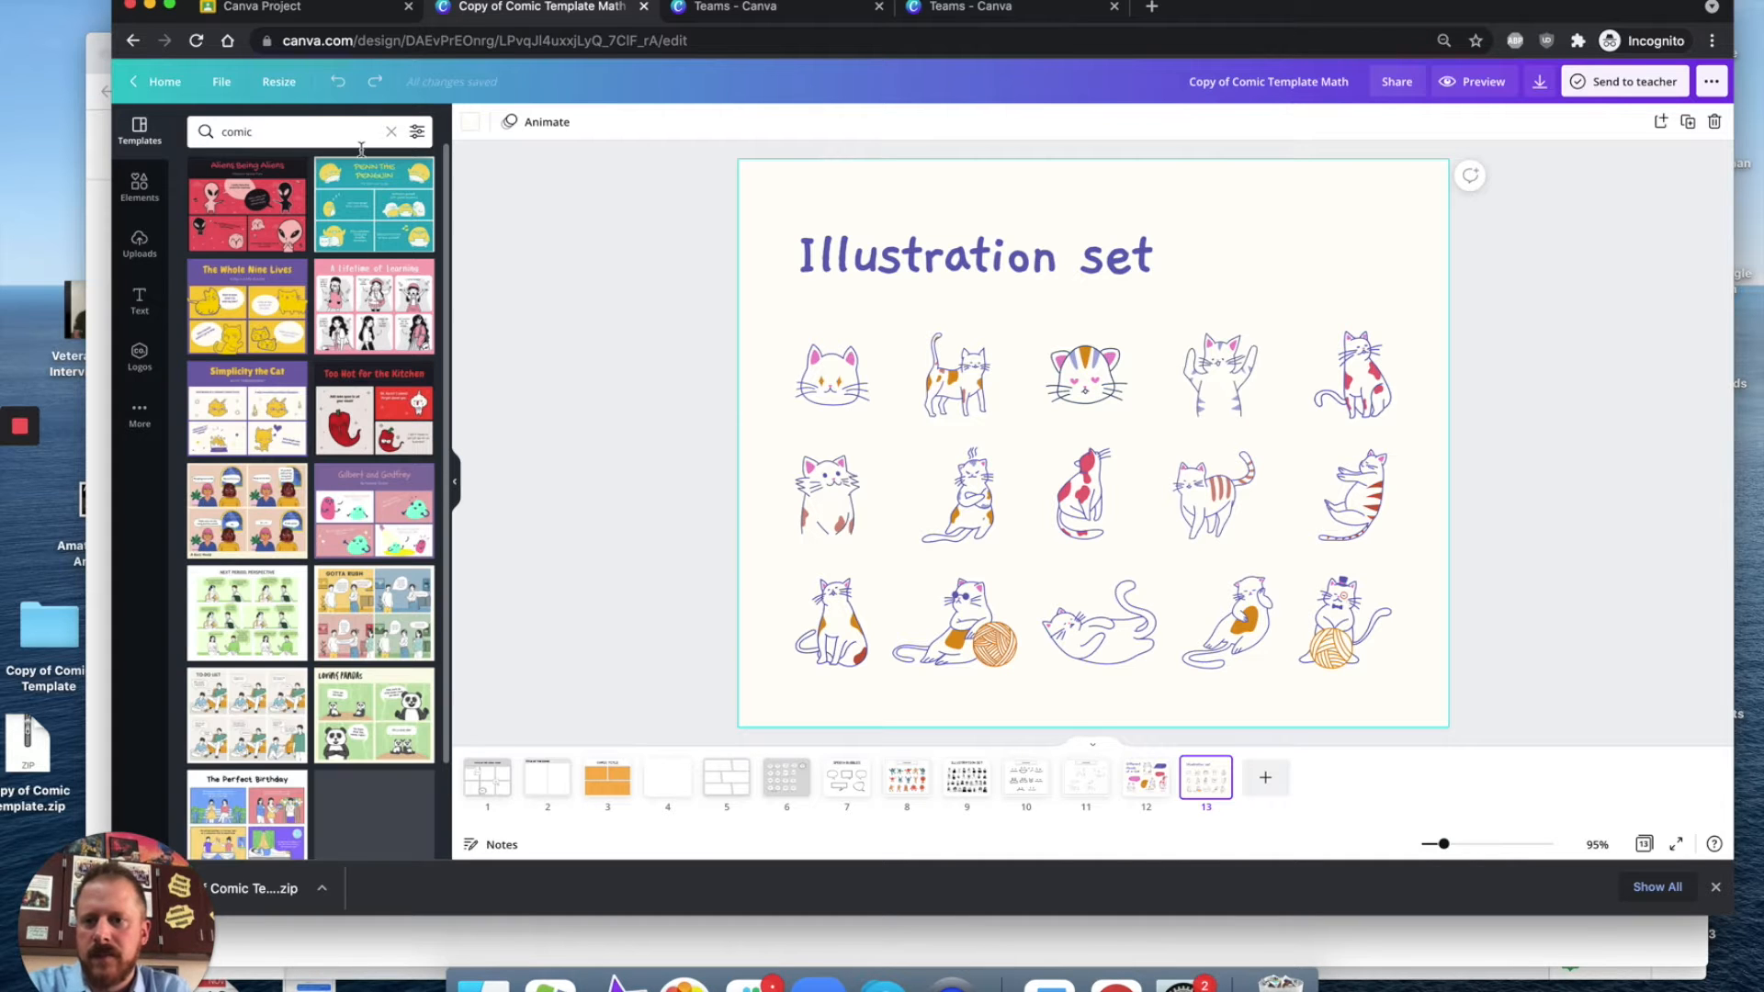
scroll(336, 467, down, 5)
scroll(336, 467, down, 3)
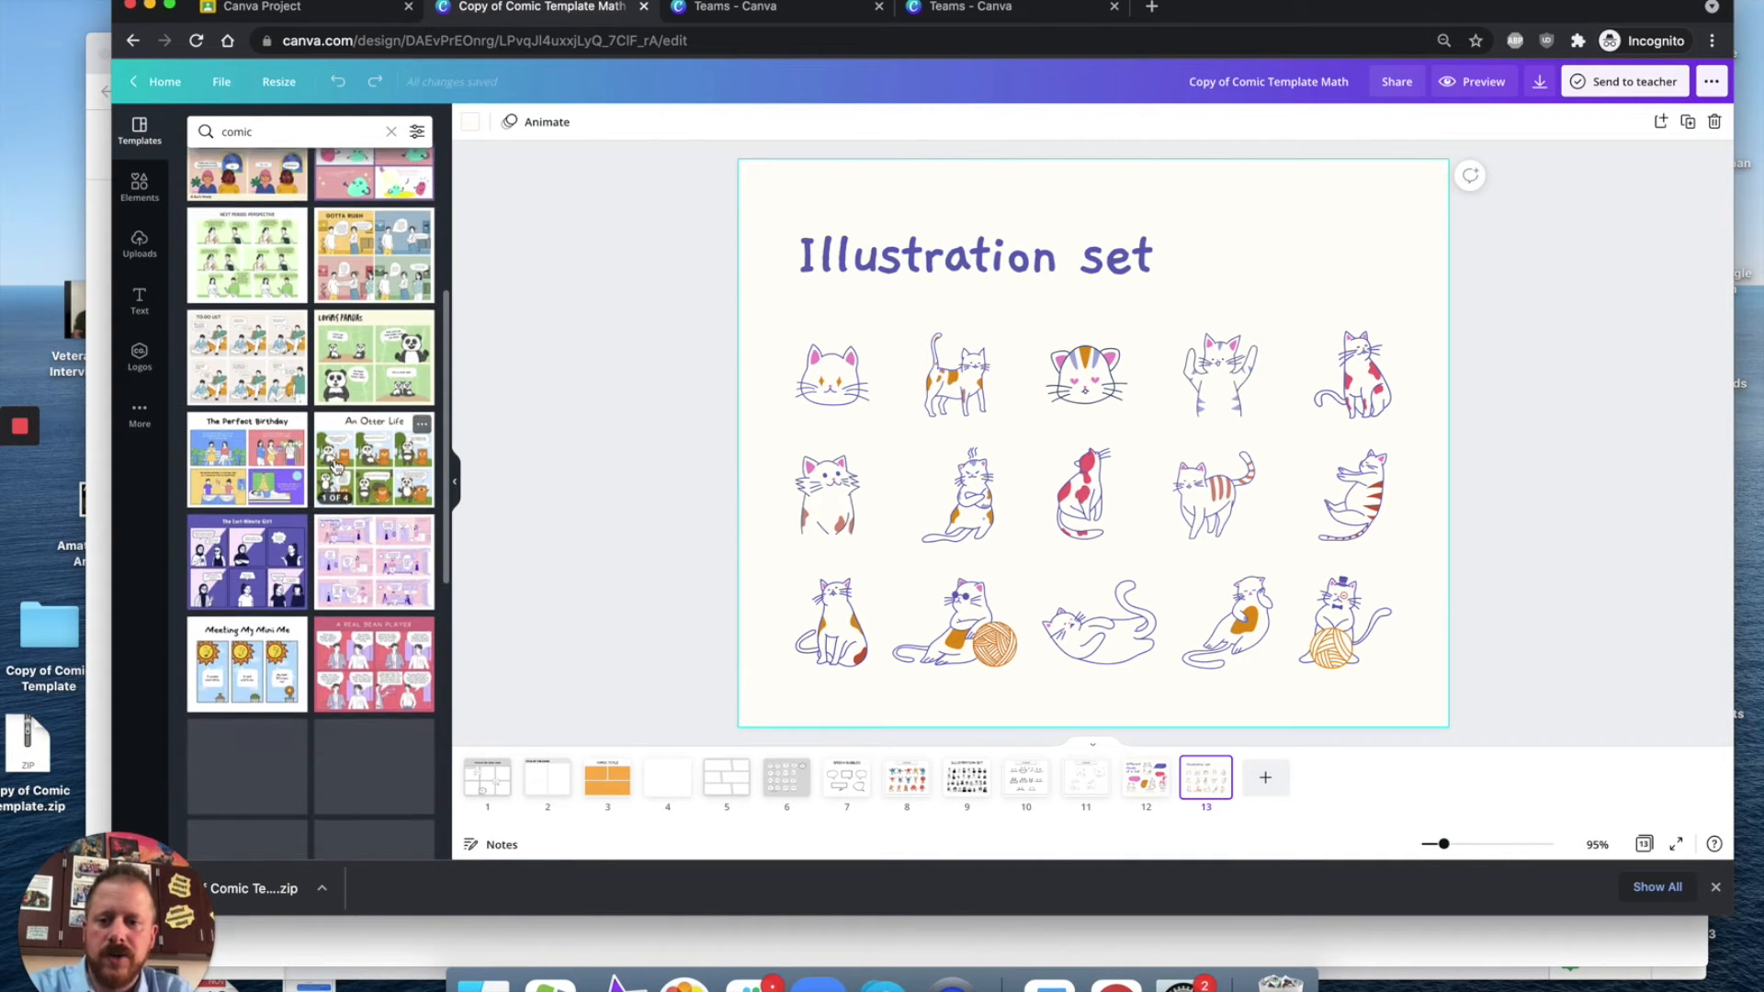
scroll(371, 520, down, 3)
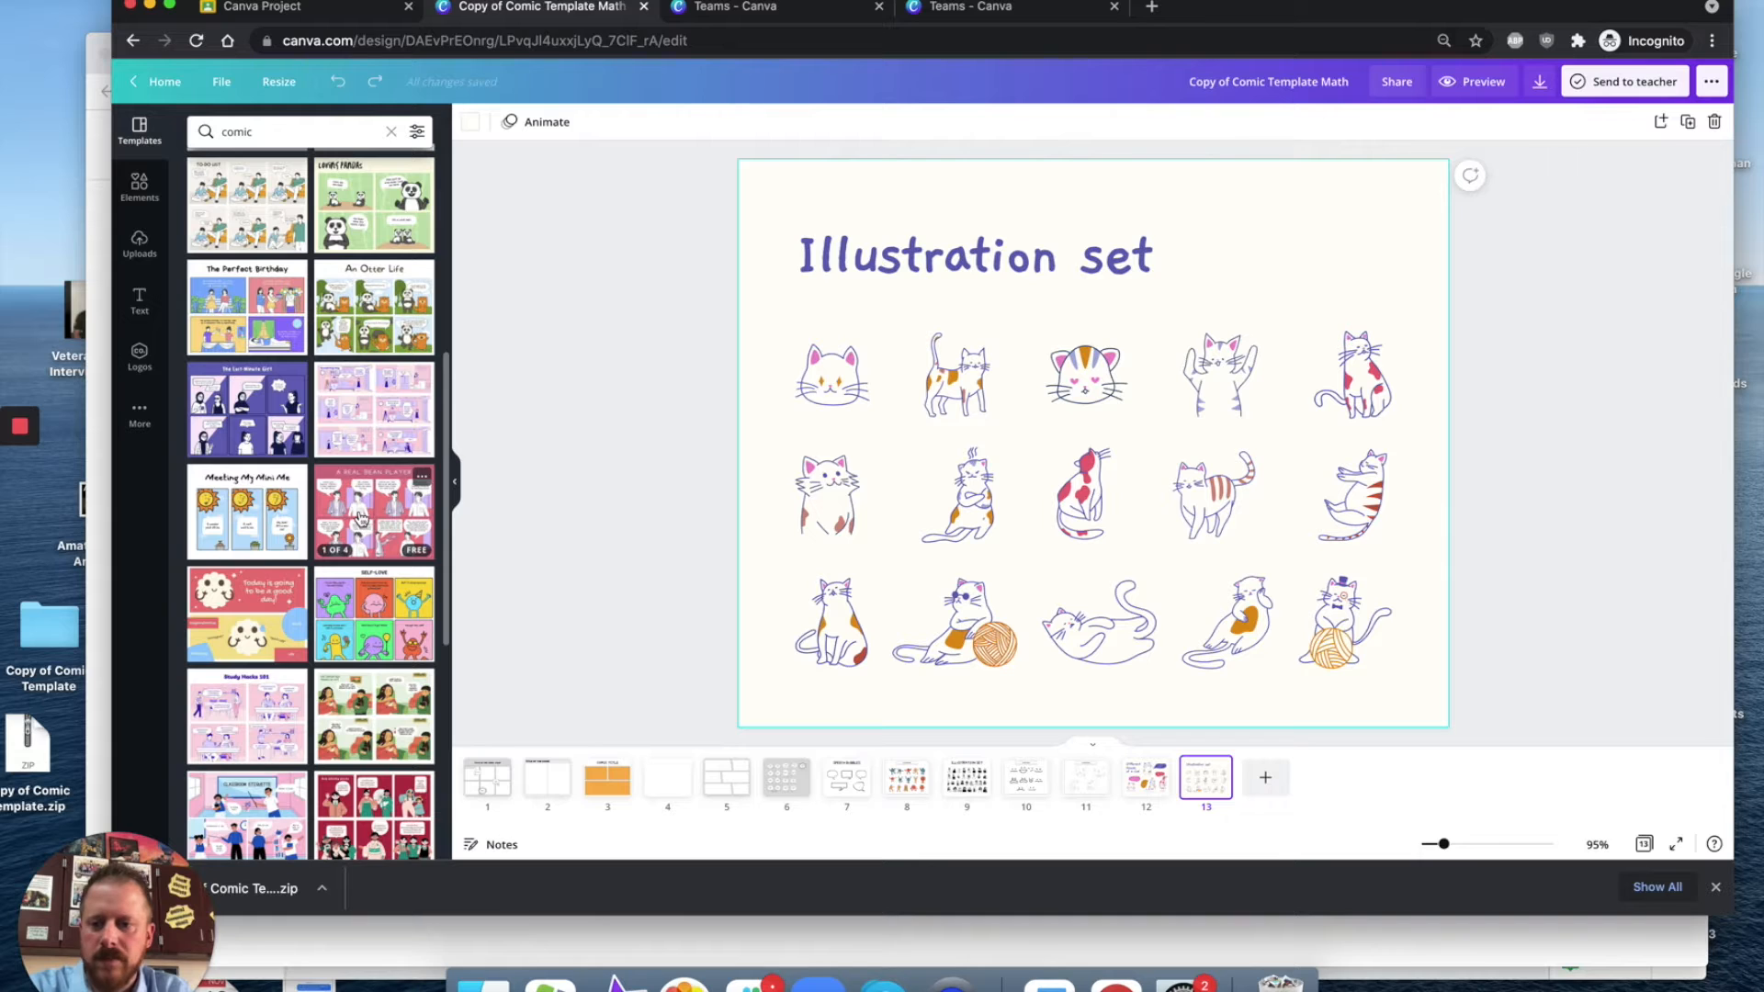
Step: Replace the last page with the six-panel 'Title of the Comic' page from the Colorful Blob Love 6 Panel Comic Strip template
click(230, 624)
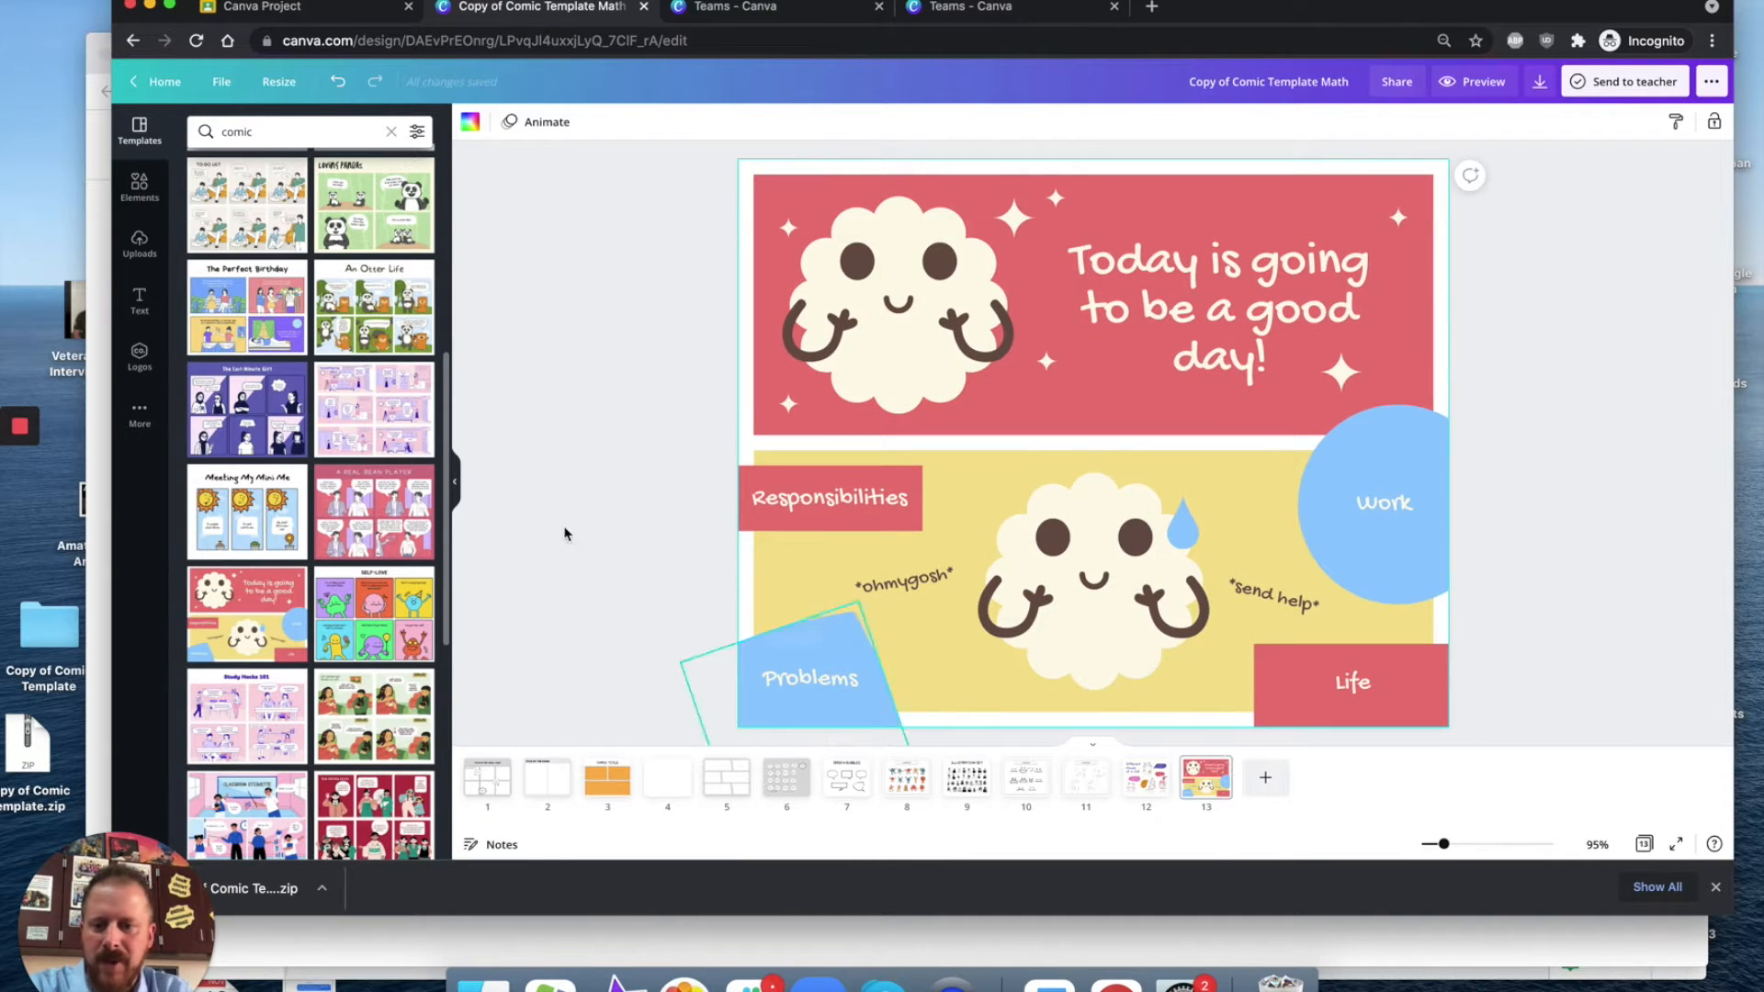
click(406, 617)
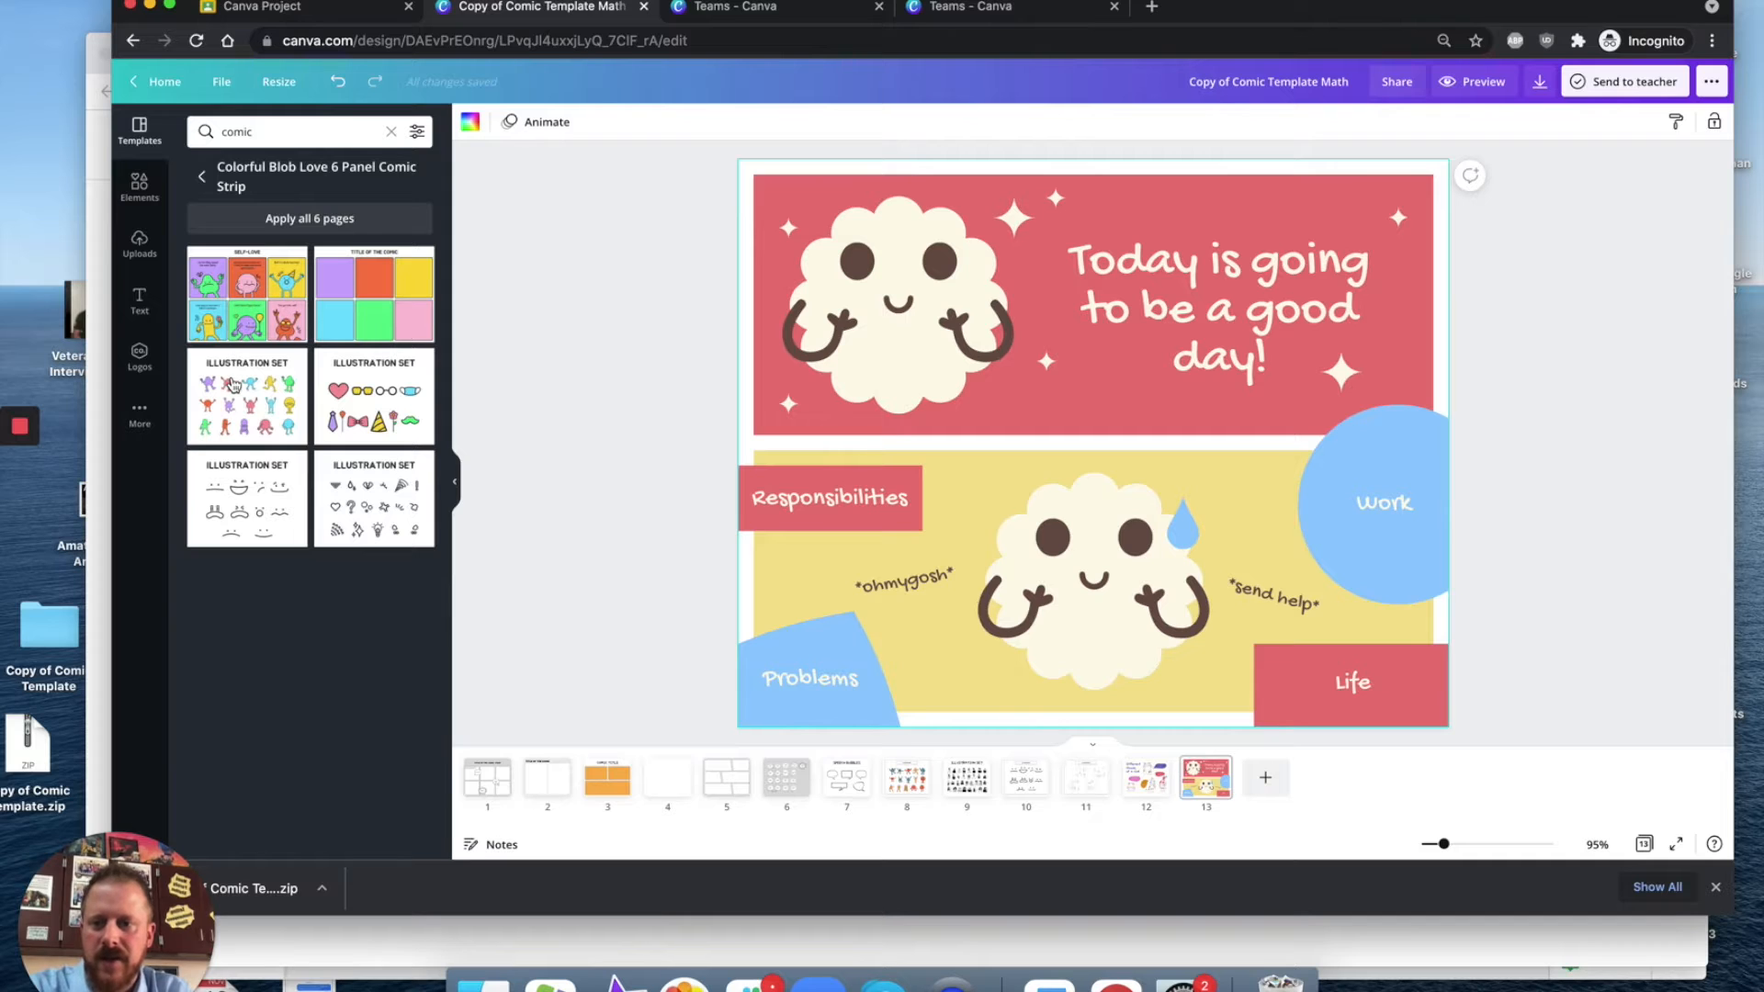
click(234, 384)
click(367, 421)
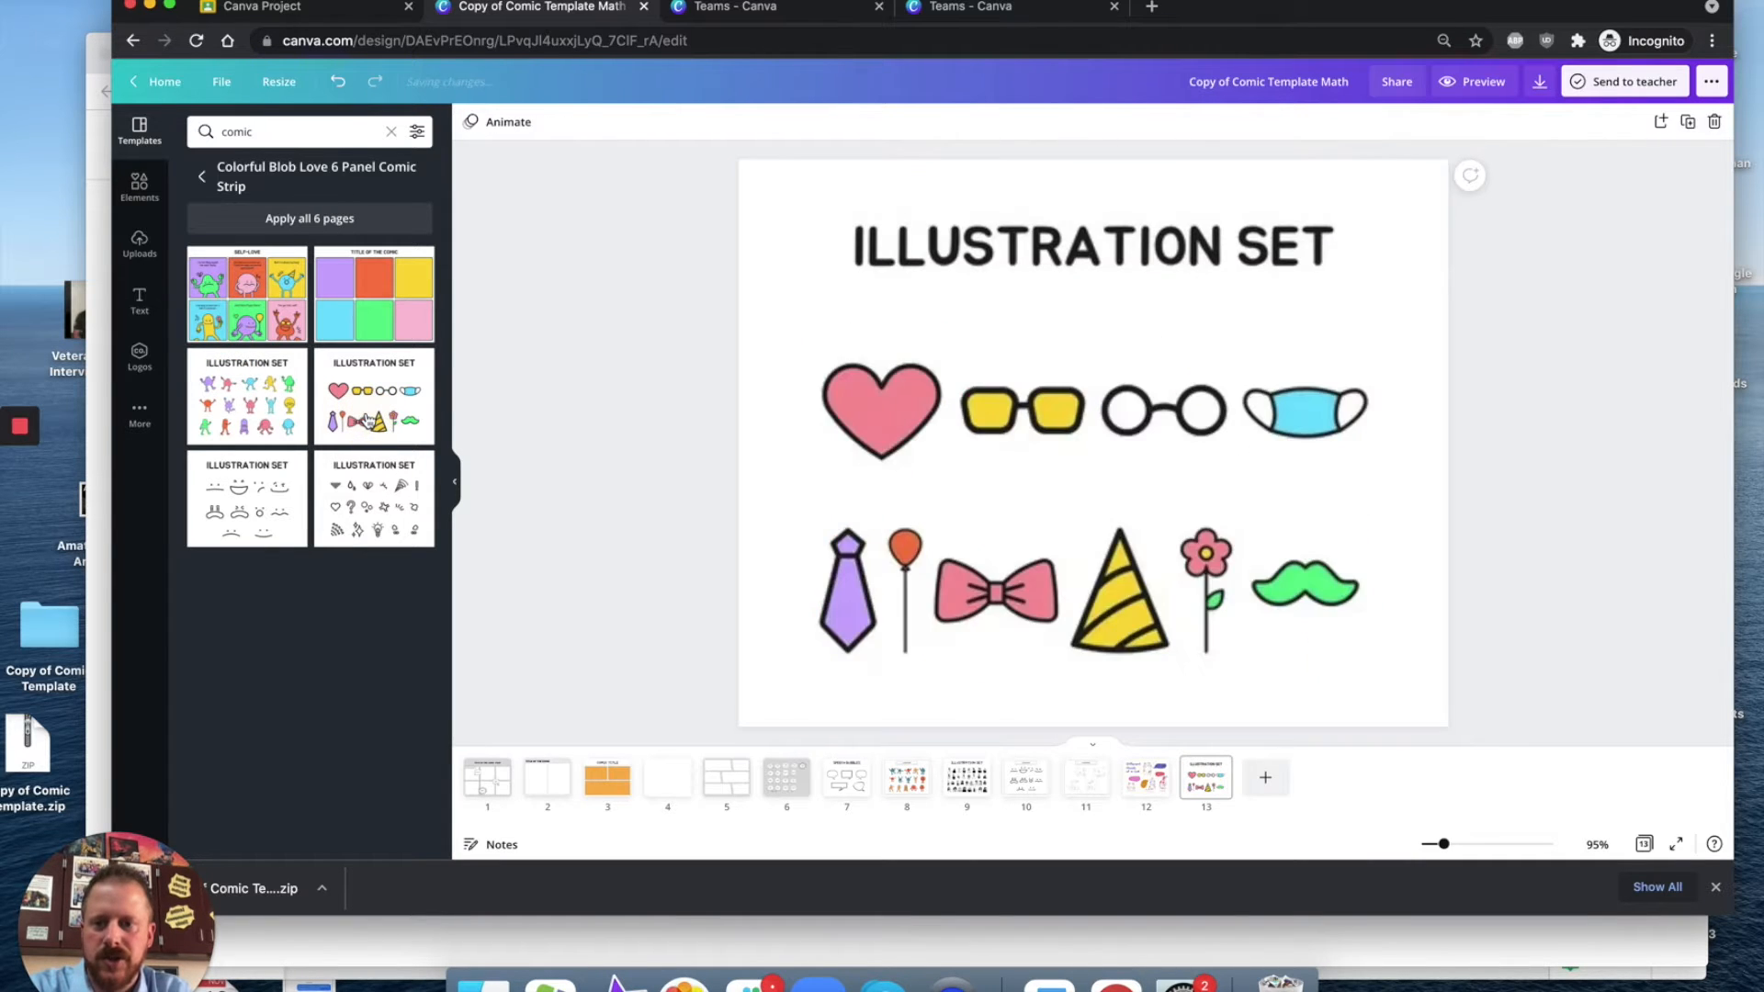
click(396, 516)
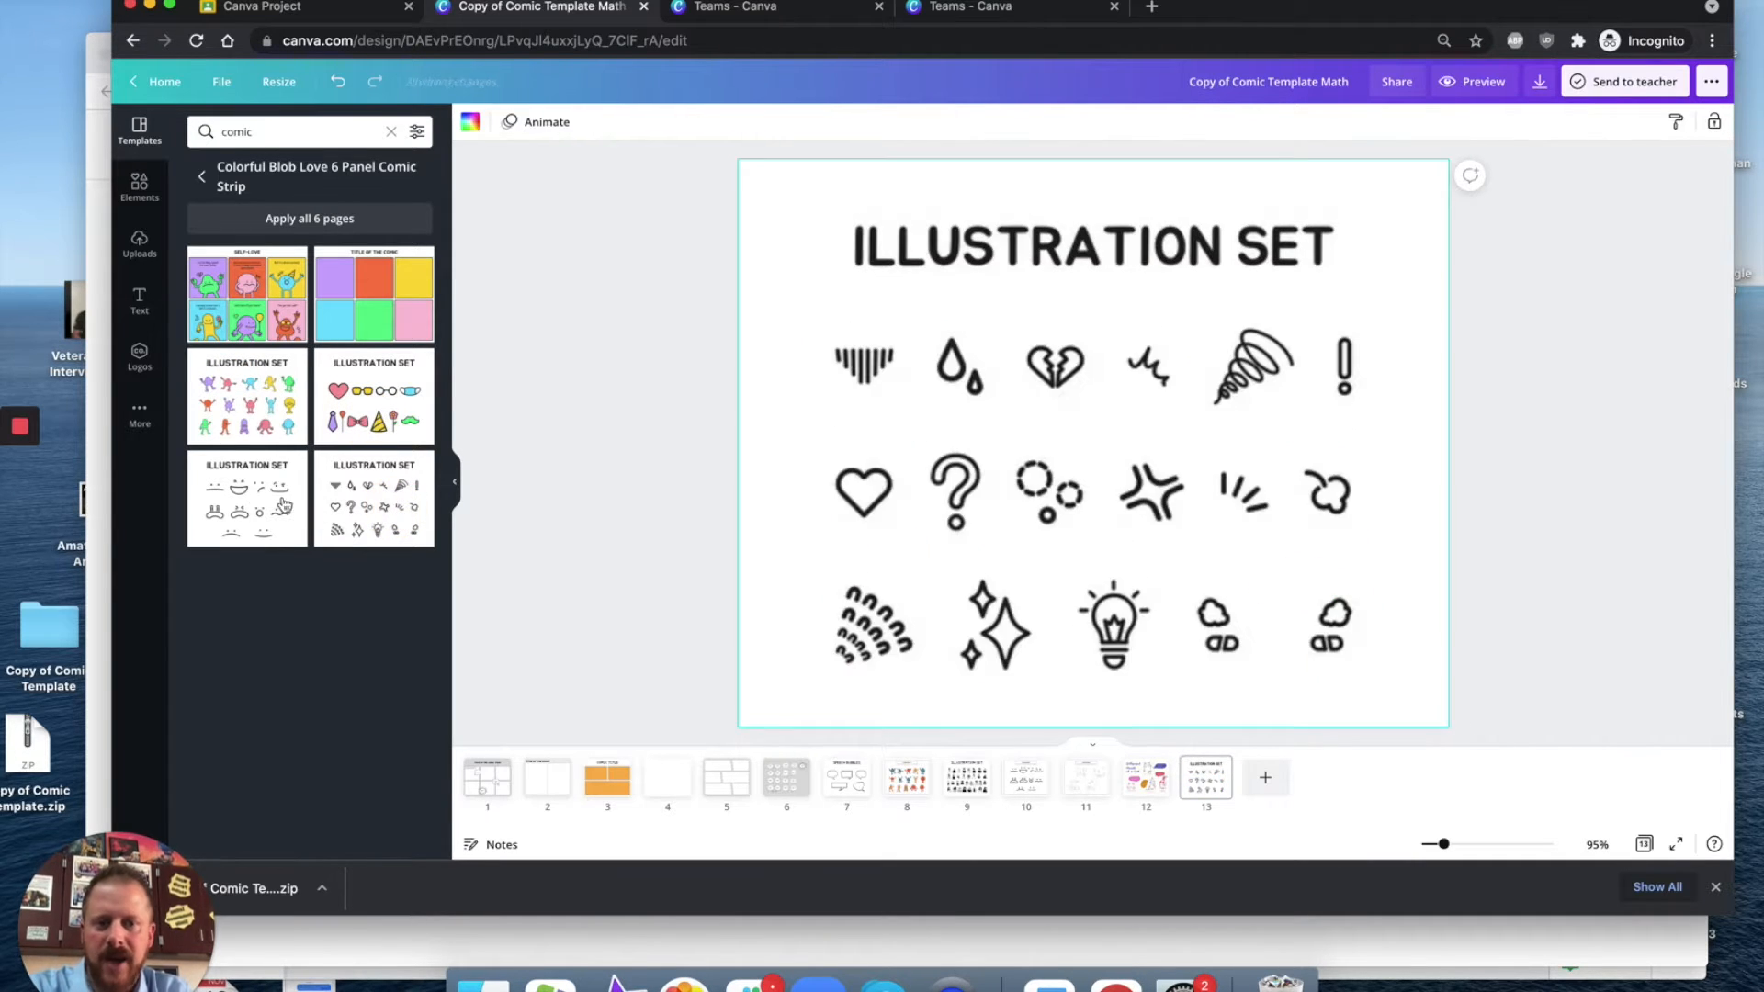
click(395, 276)
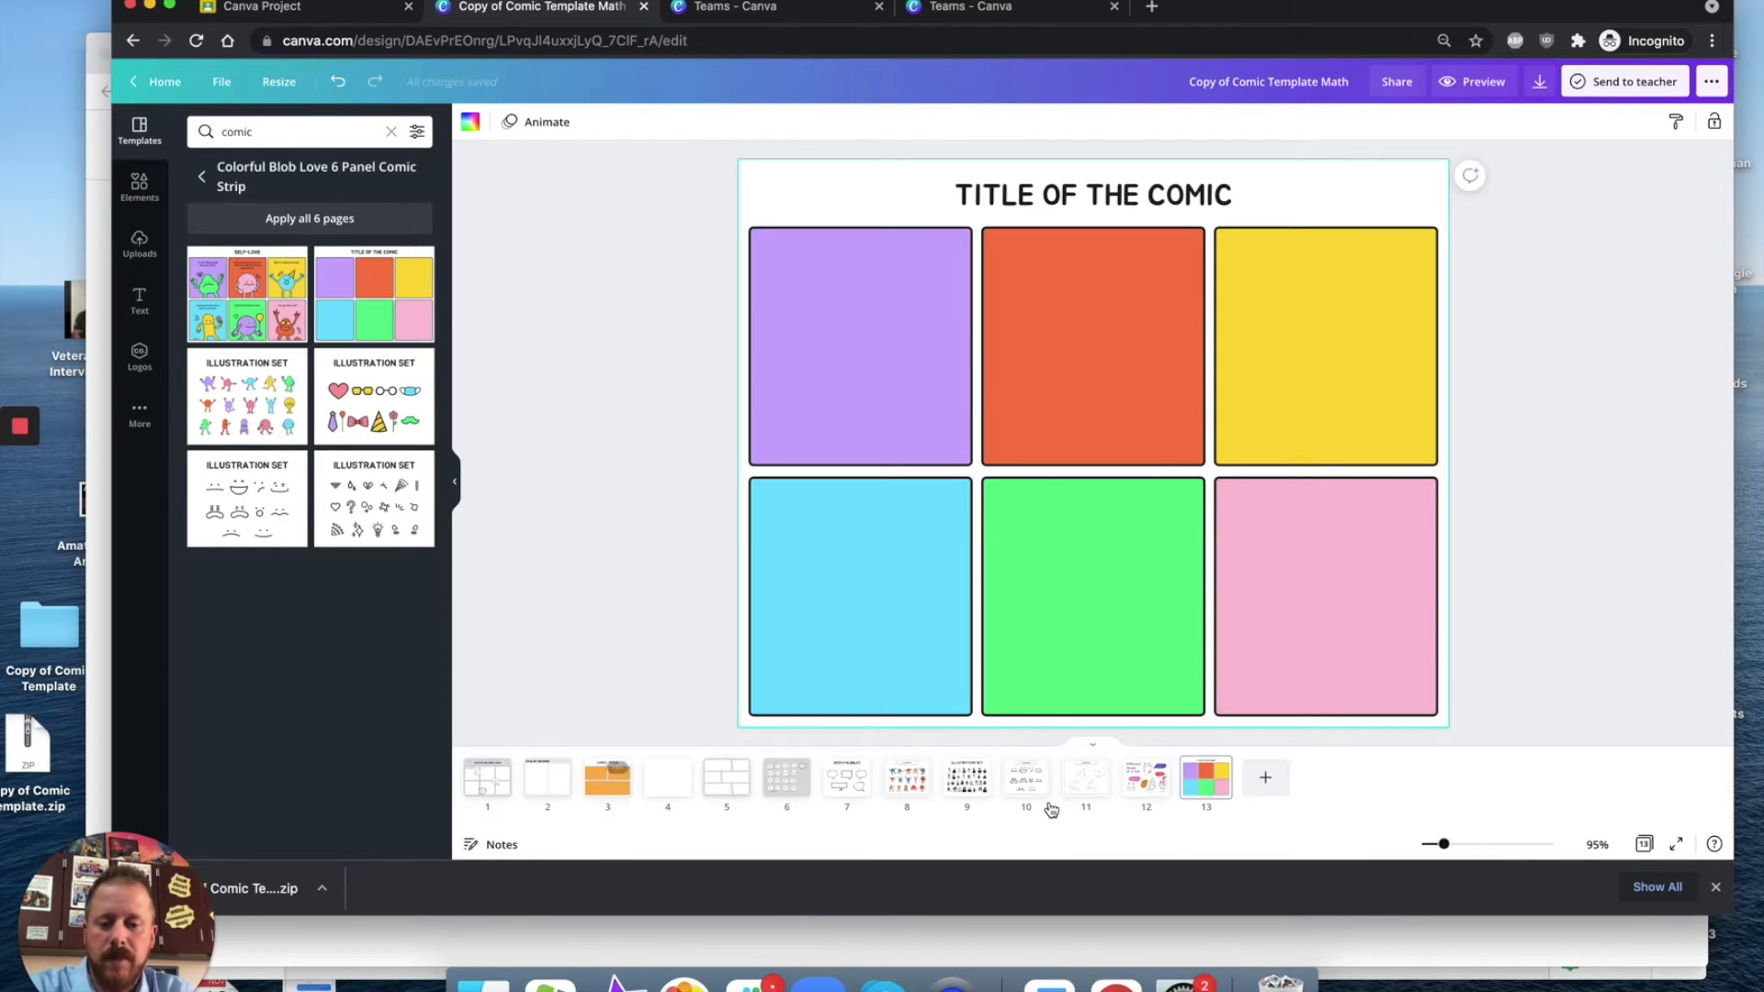
Step: Duplicate the orange three-panel 'Comic Title' page twice
click(621, 790)
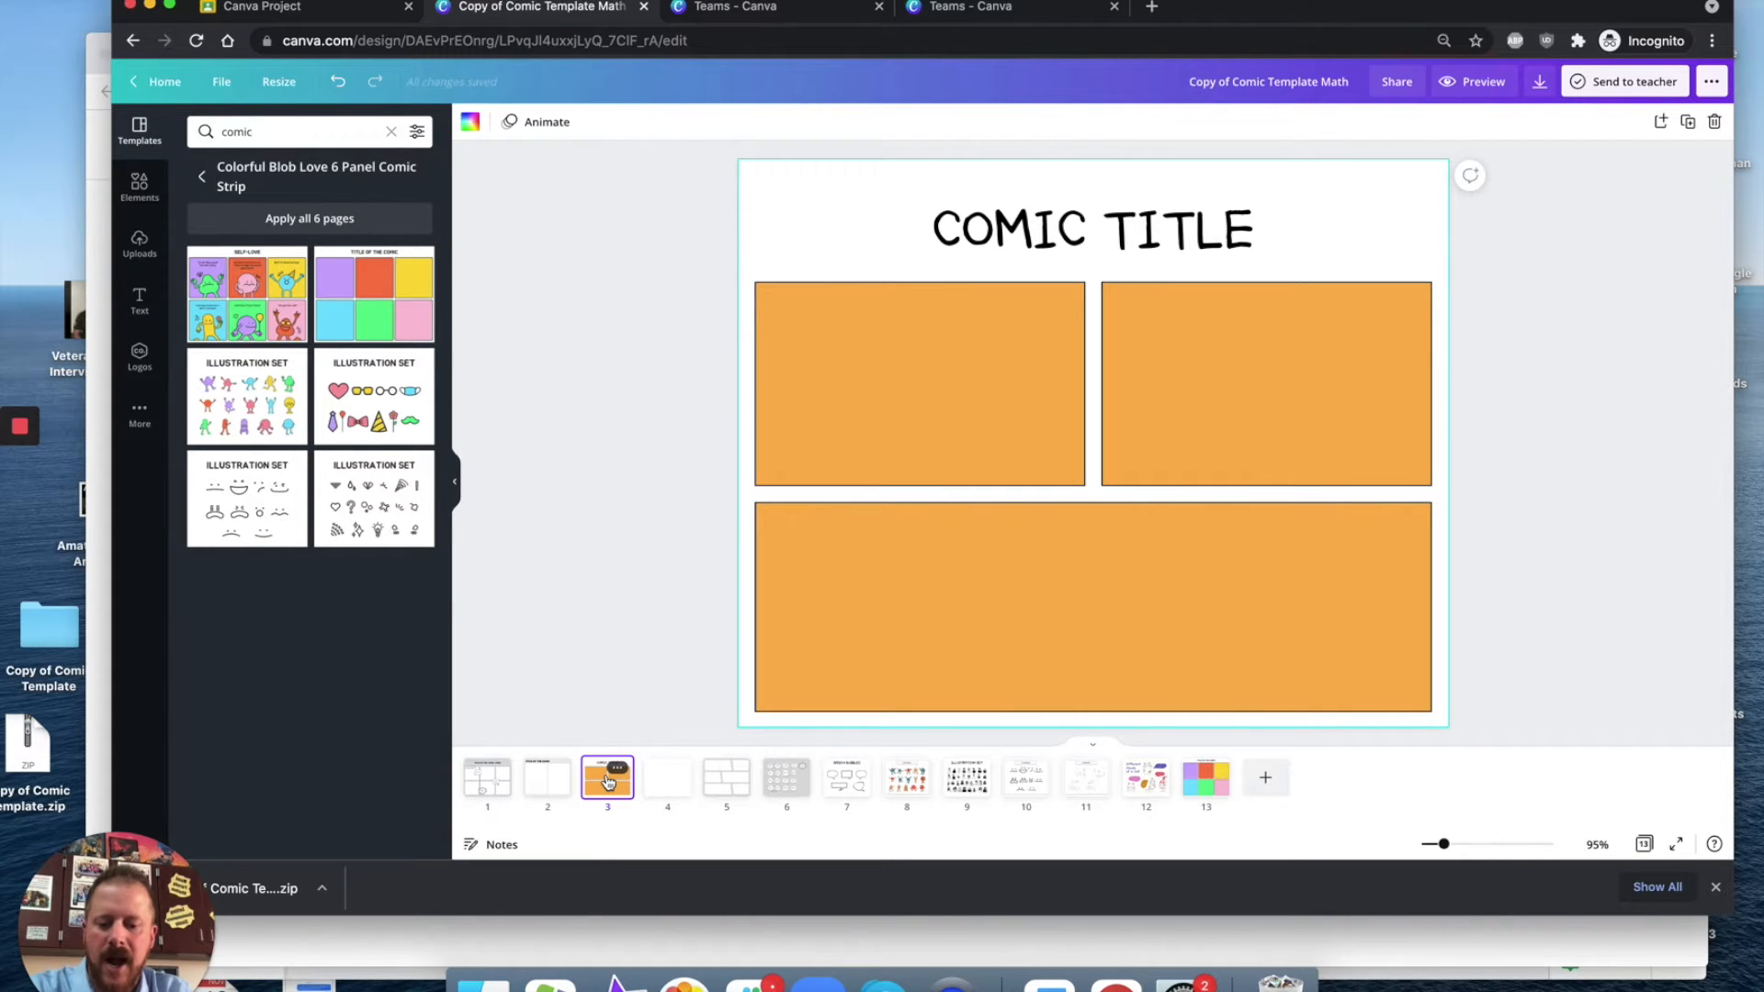
key(super+d)
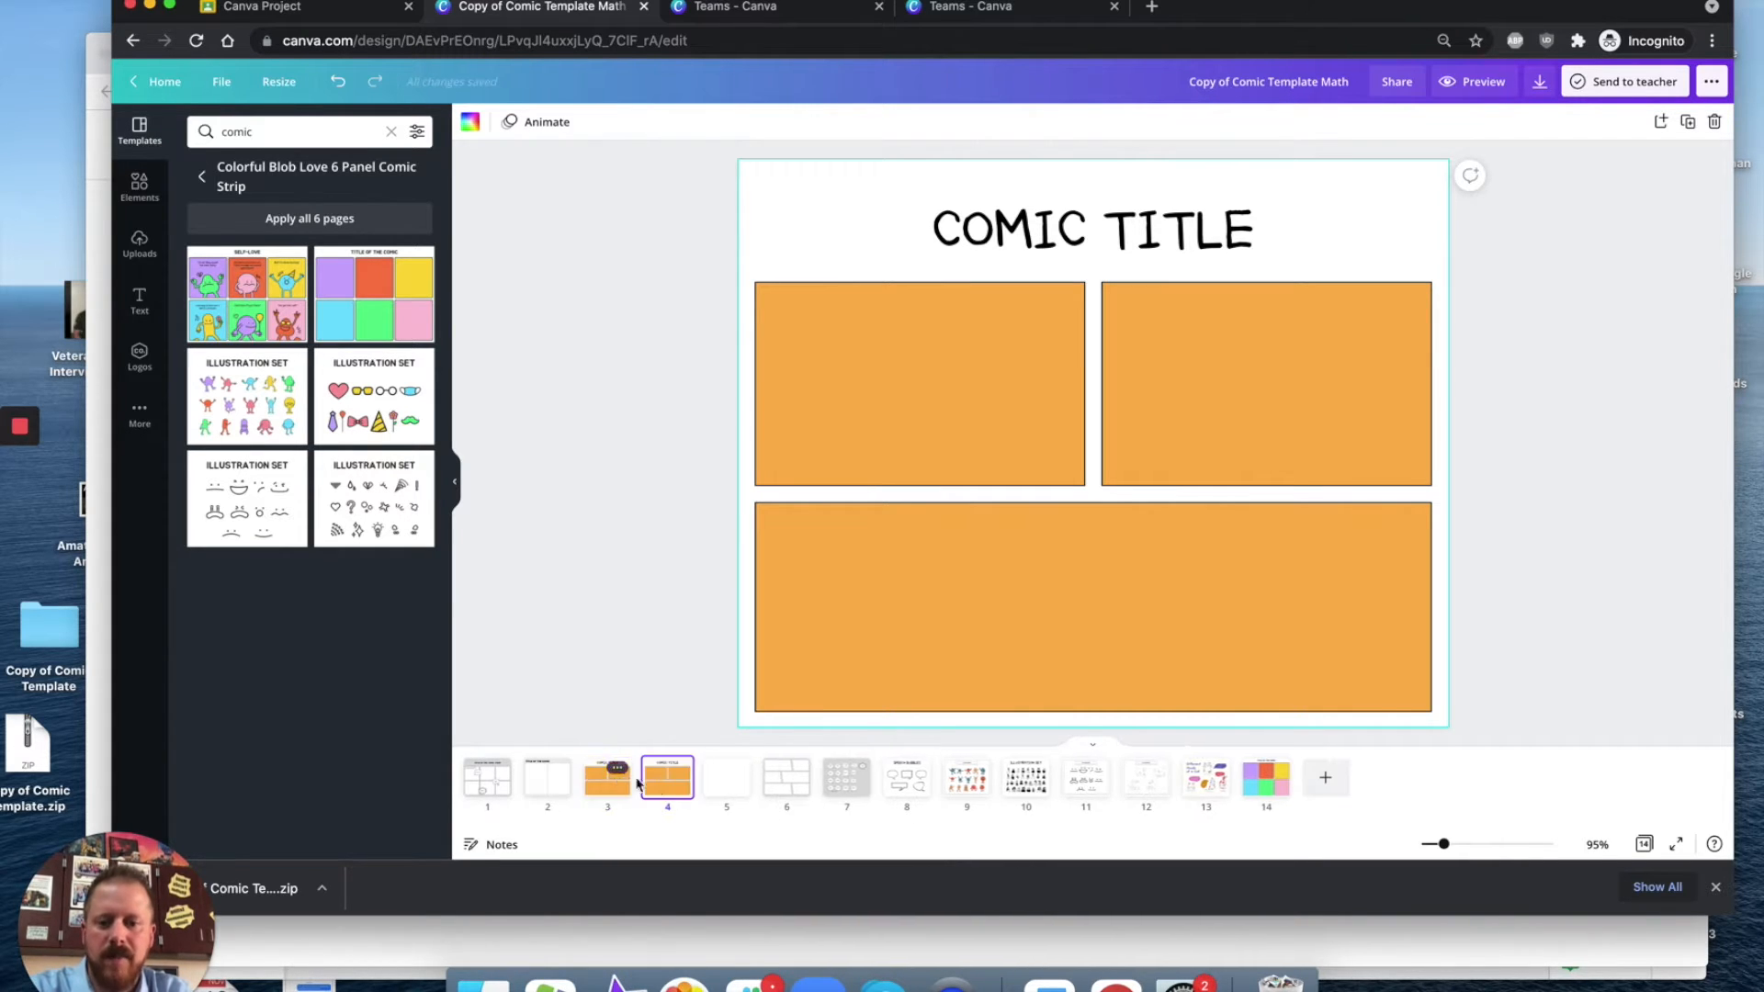
key(super+d)
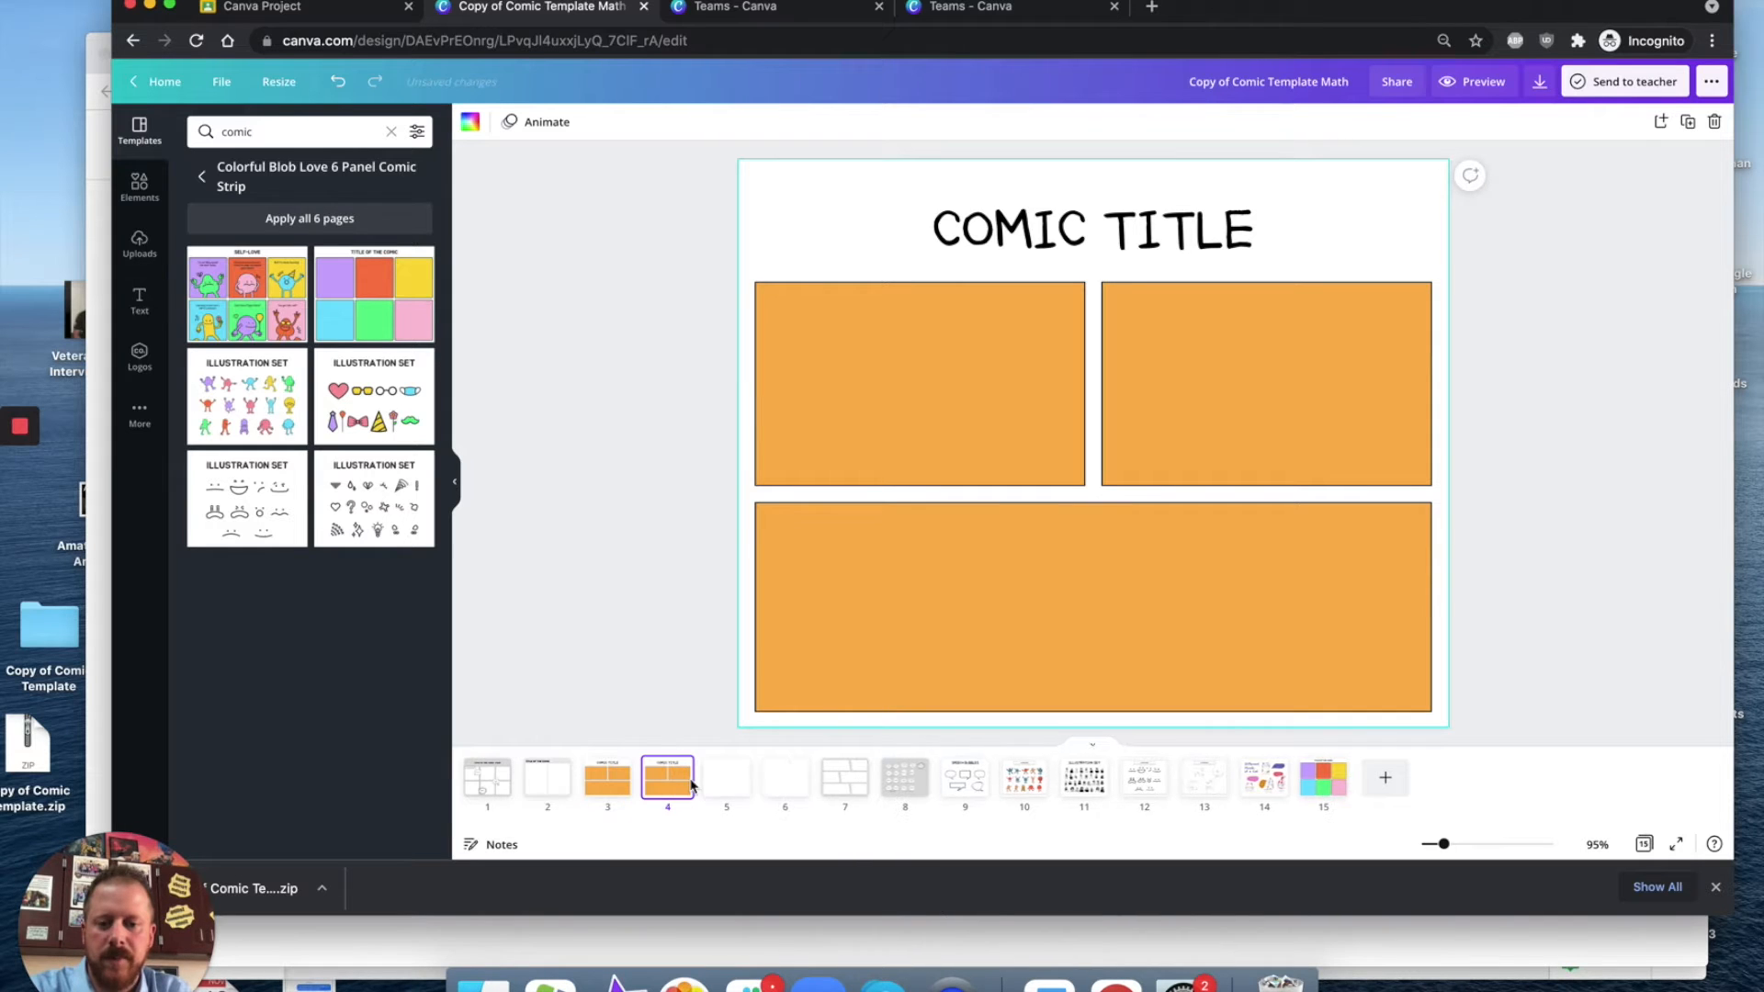
Step: Delete the slanted-panel page and the following pages up to the speech bubbles and blob character illustration set
click(840, 779)
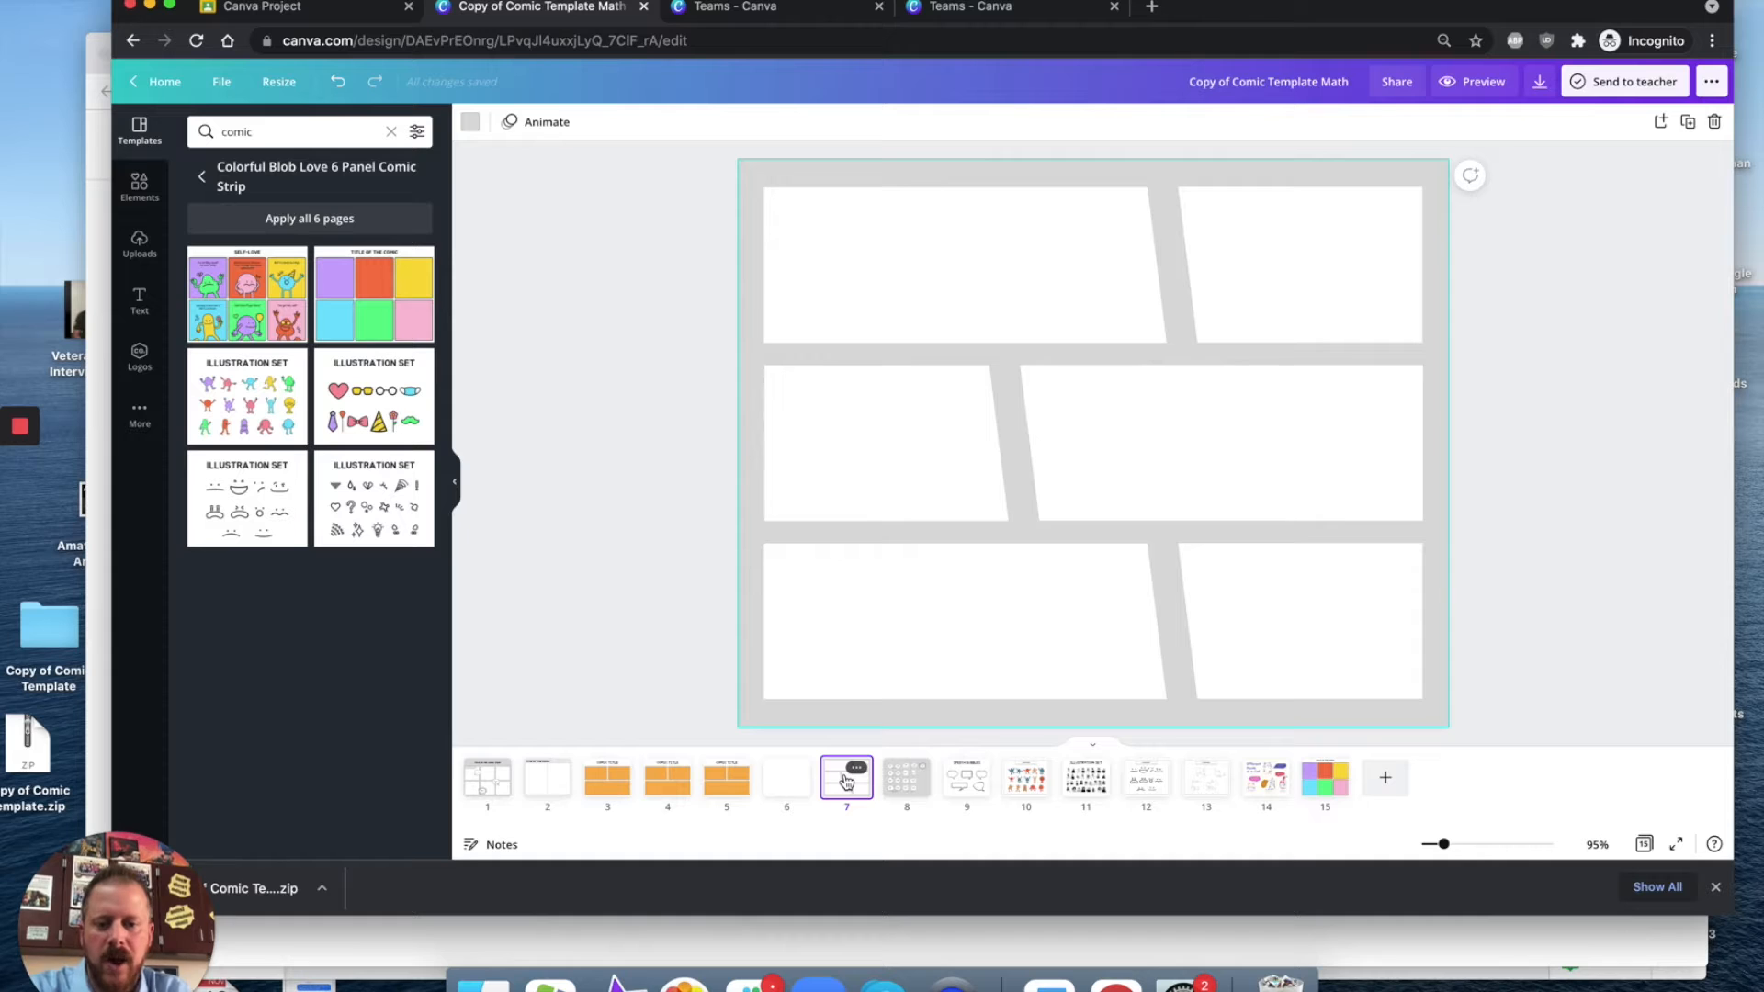
key(Delete)
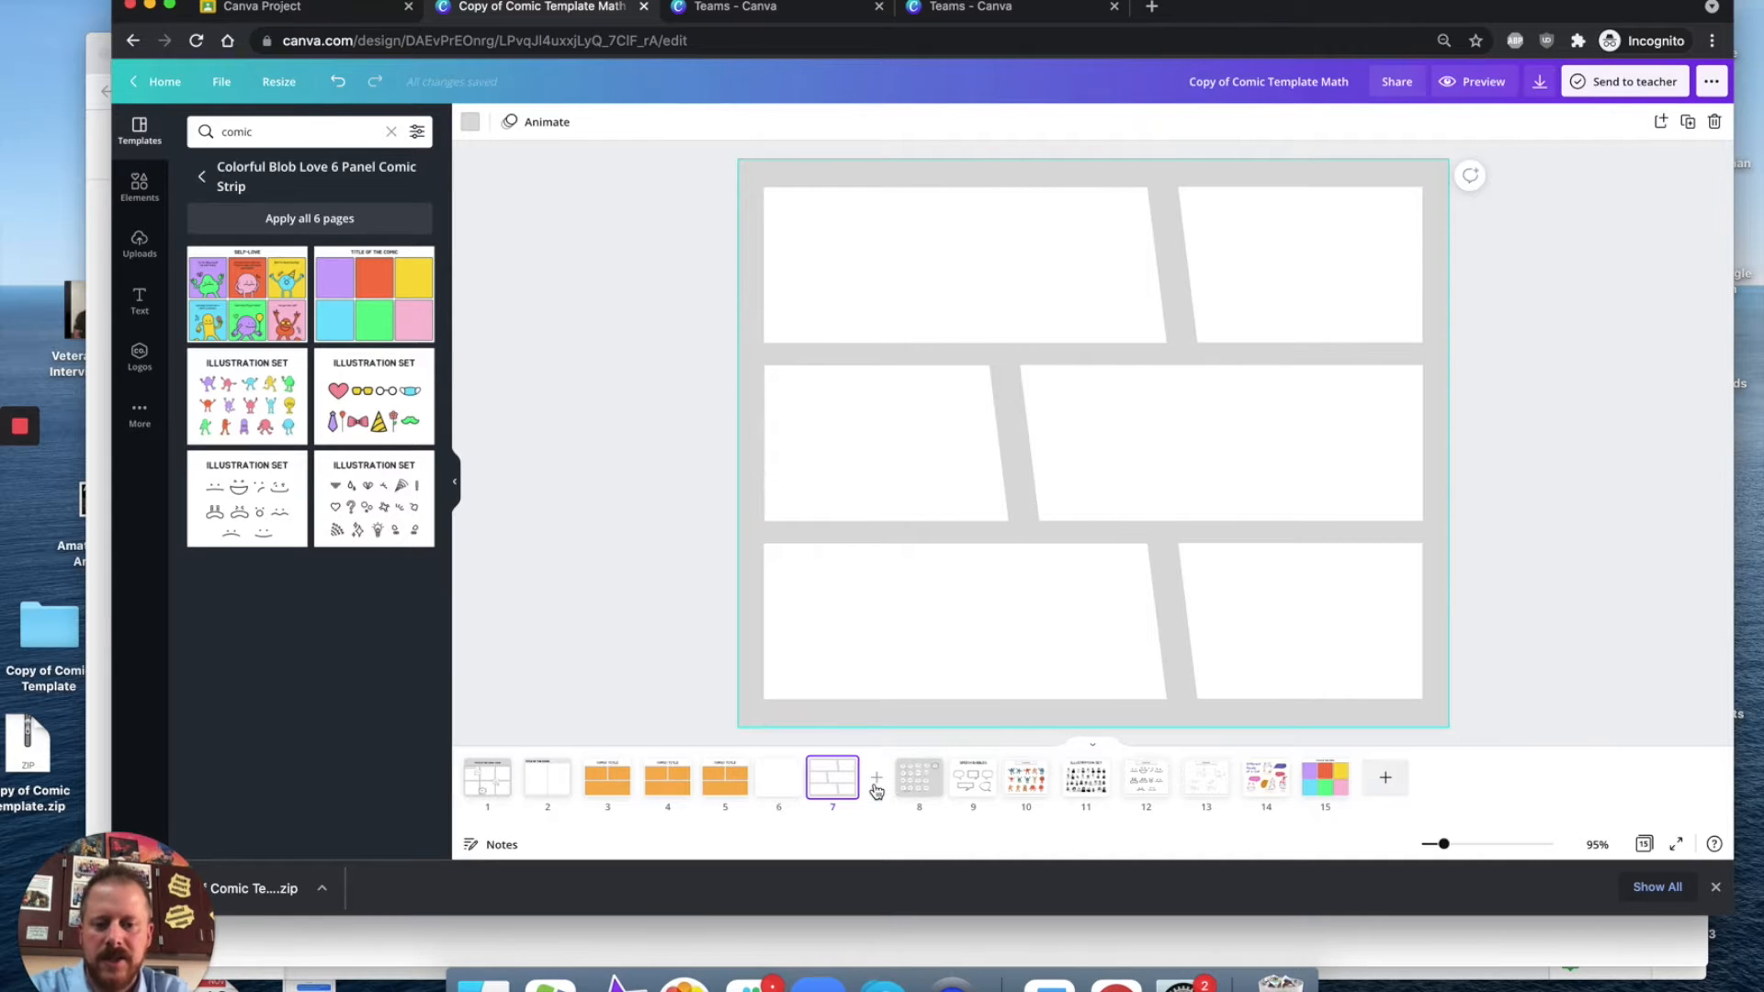
key(Delete)
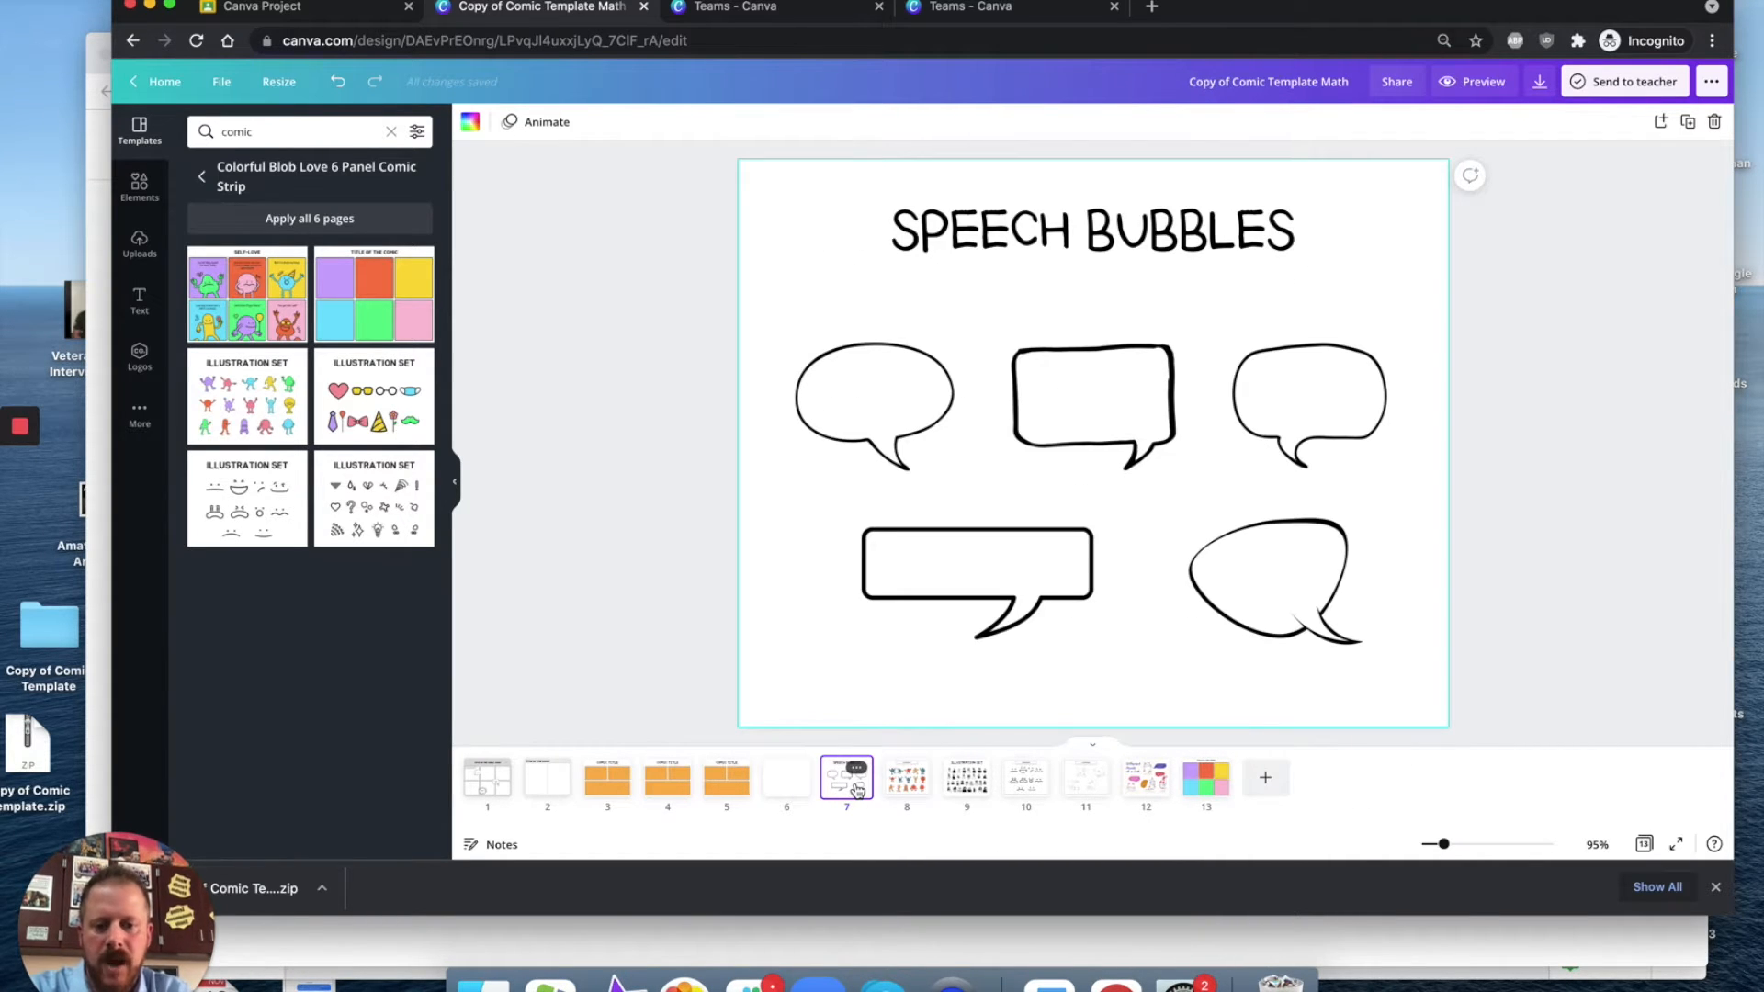
key(Delete)
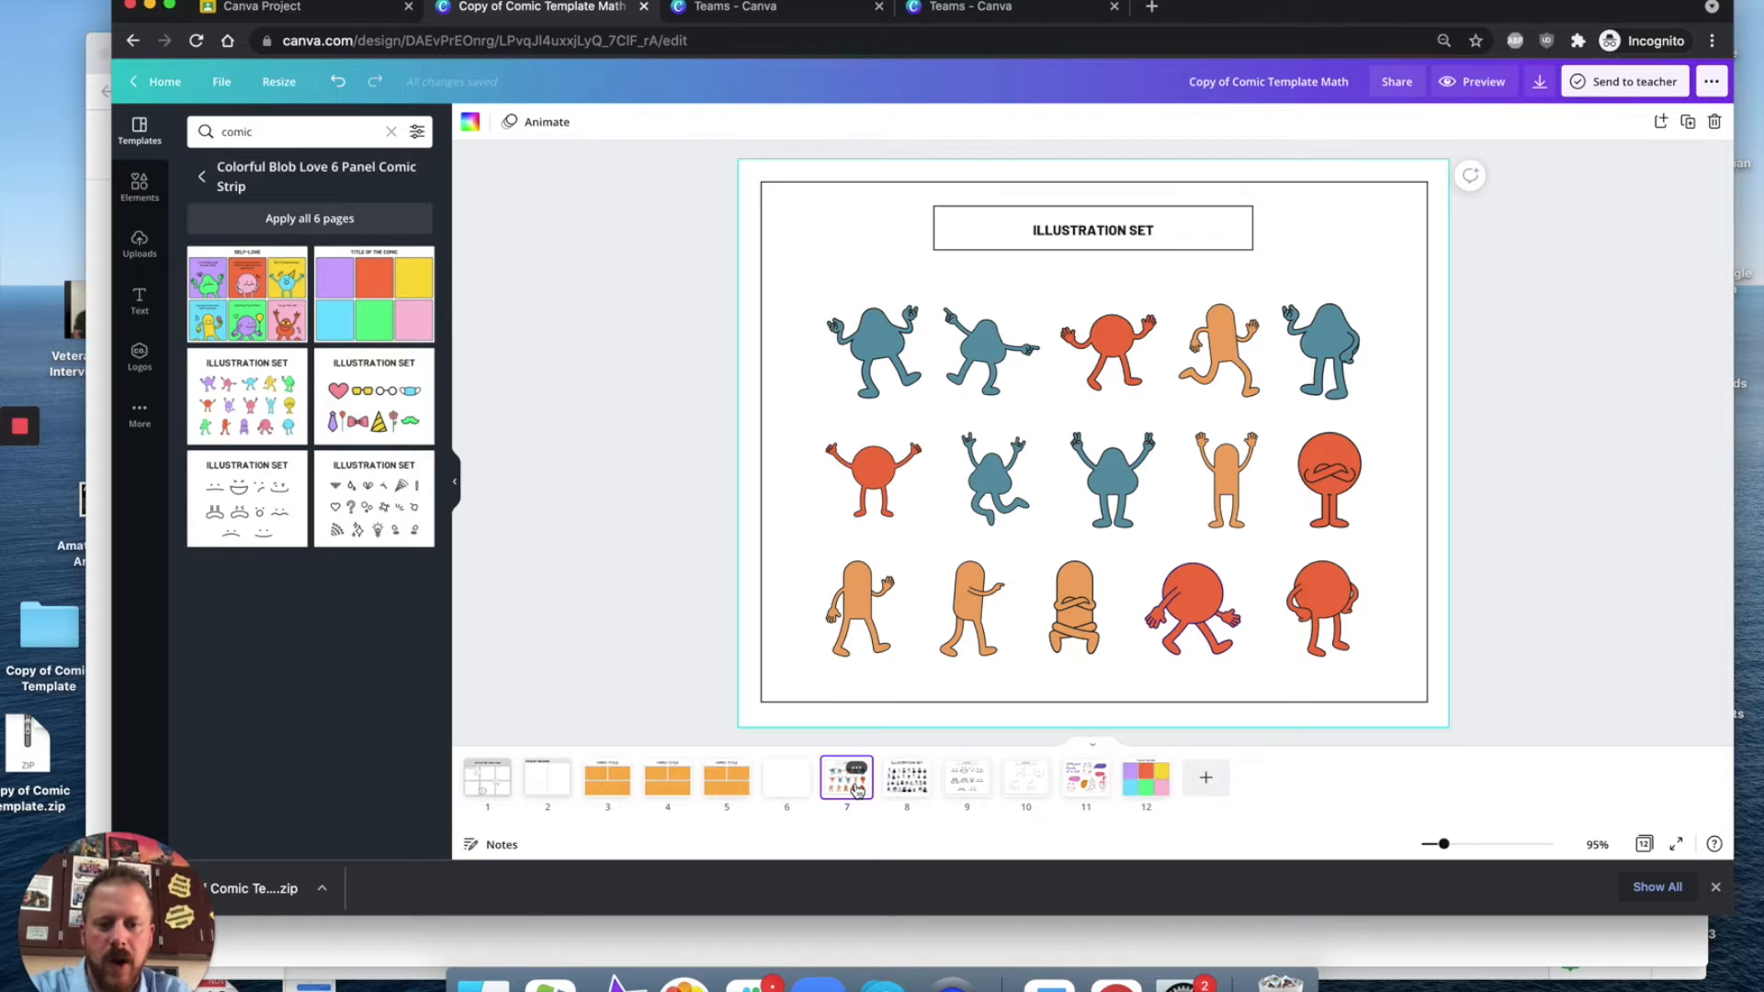
key(Delete)
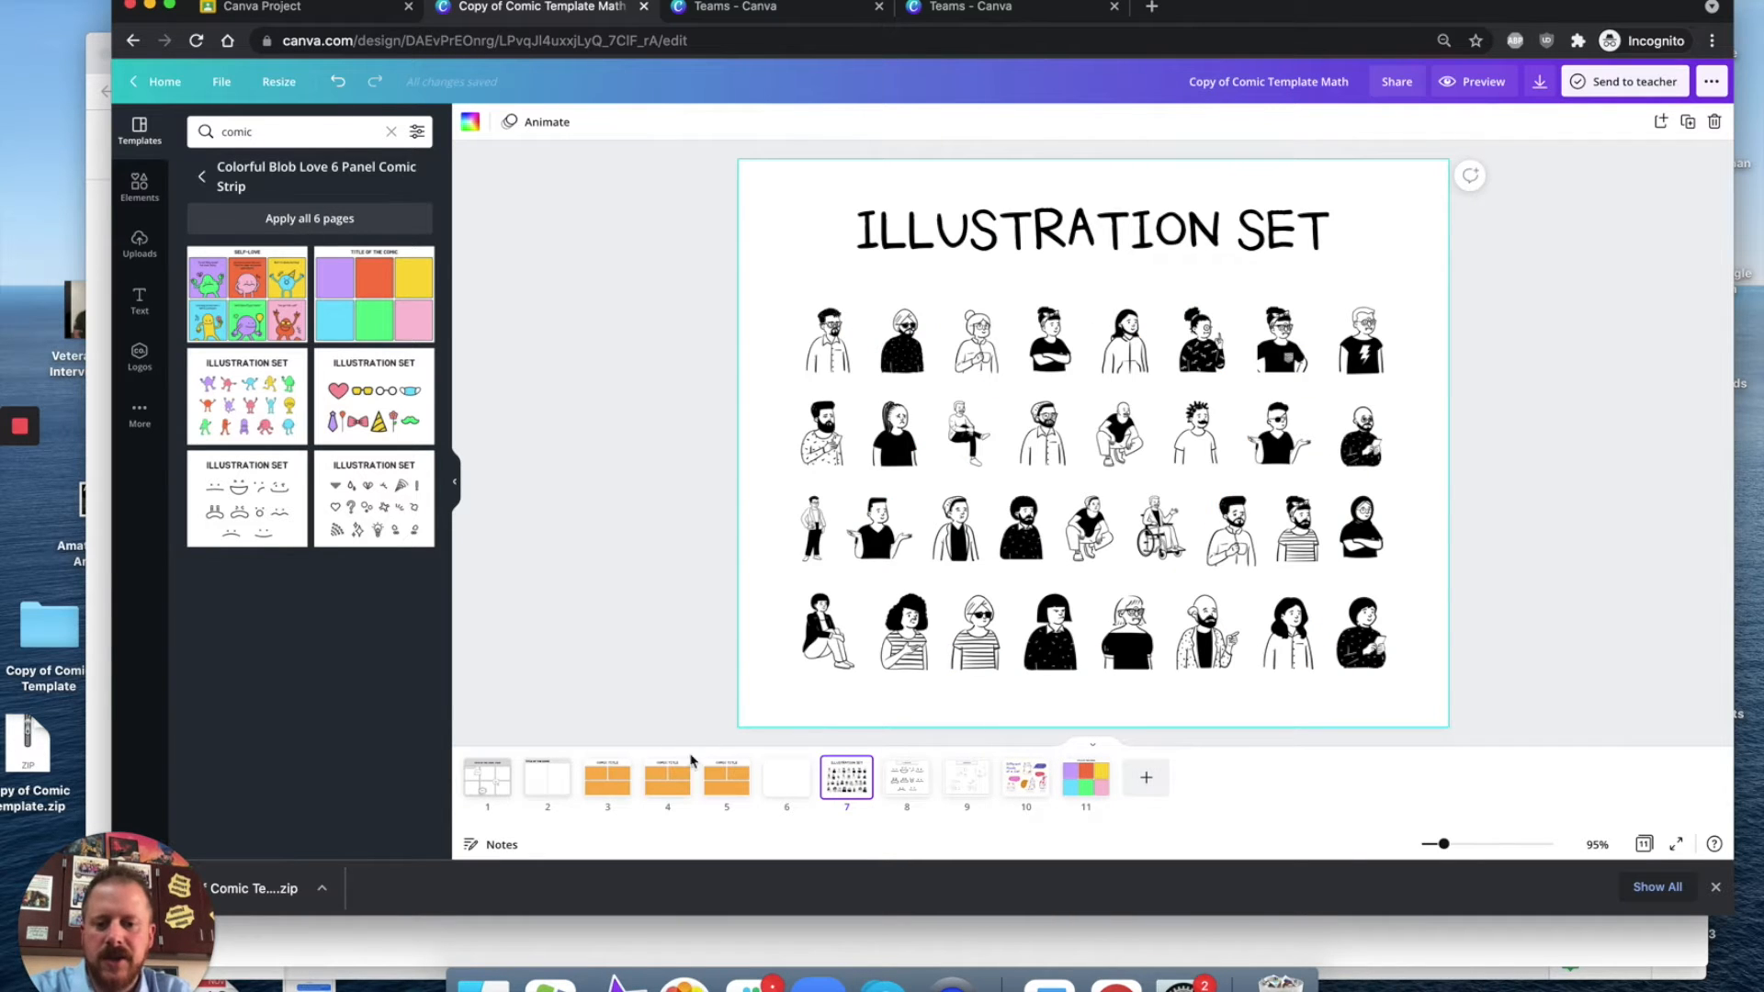
Step: Delete the first two pages, the gray six-panel and four-panel comic layouts
mouse_move(921, 785)
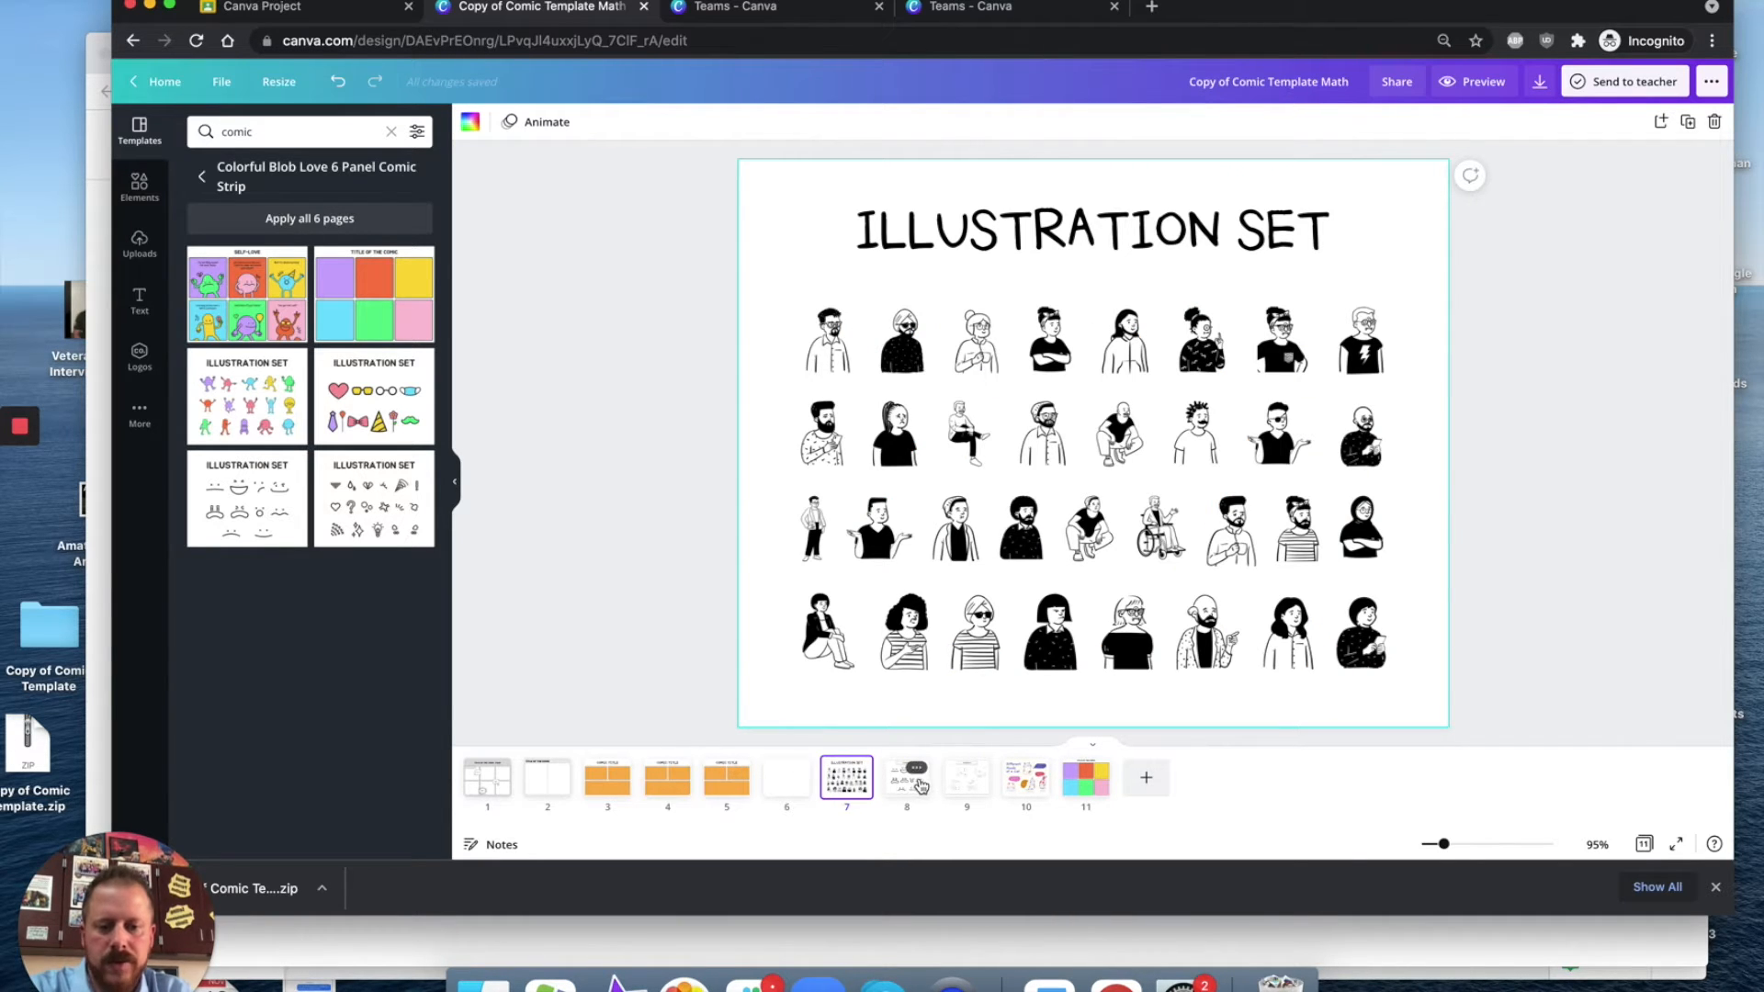
click(590, 784)
click(540, 786)
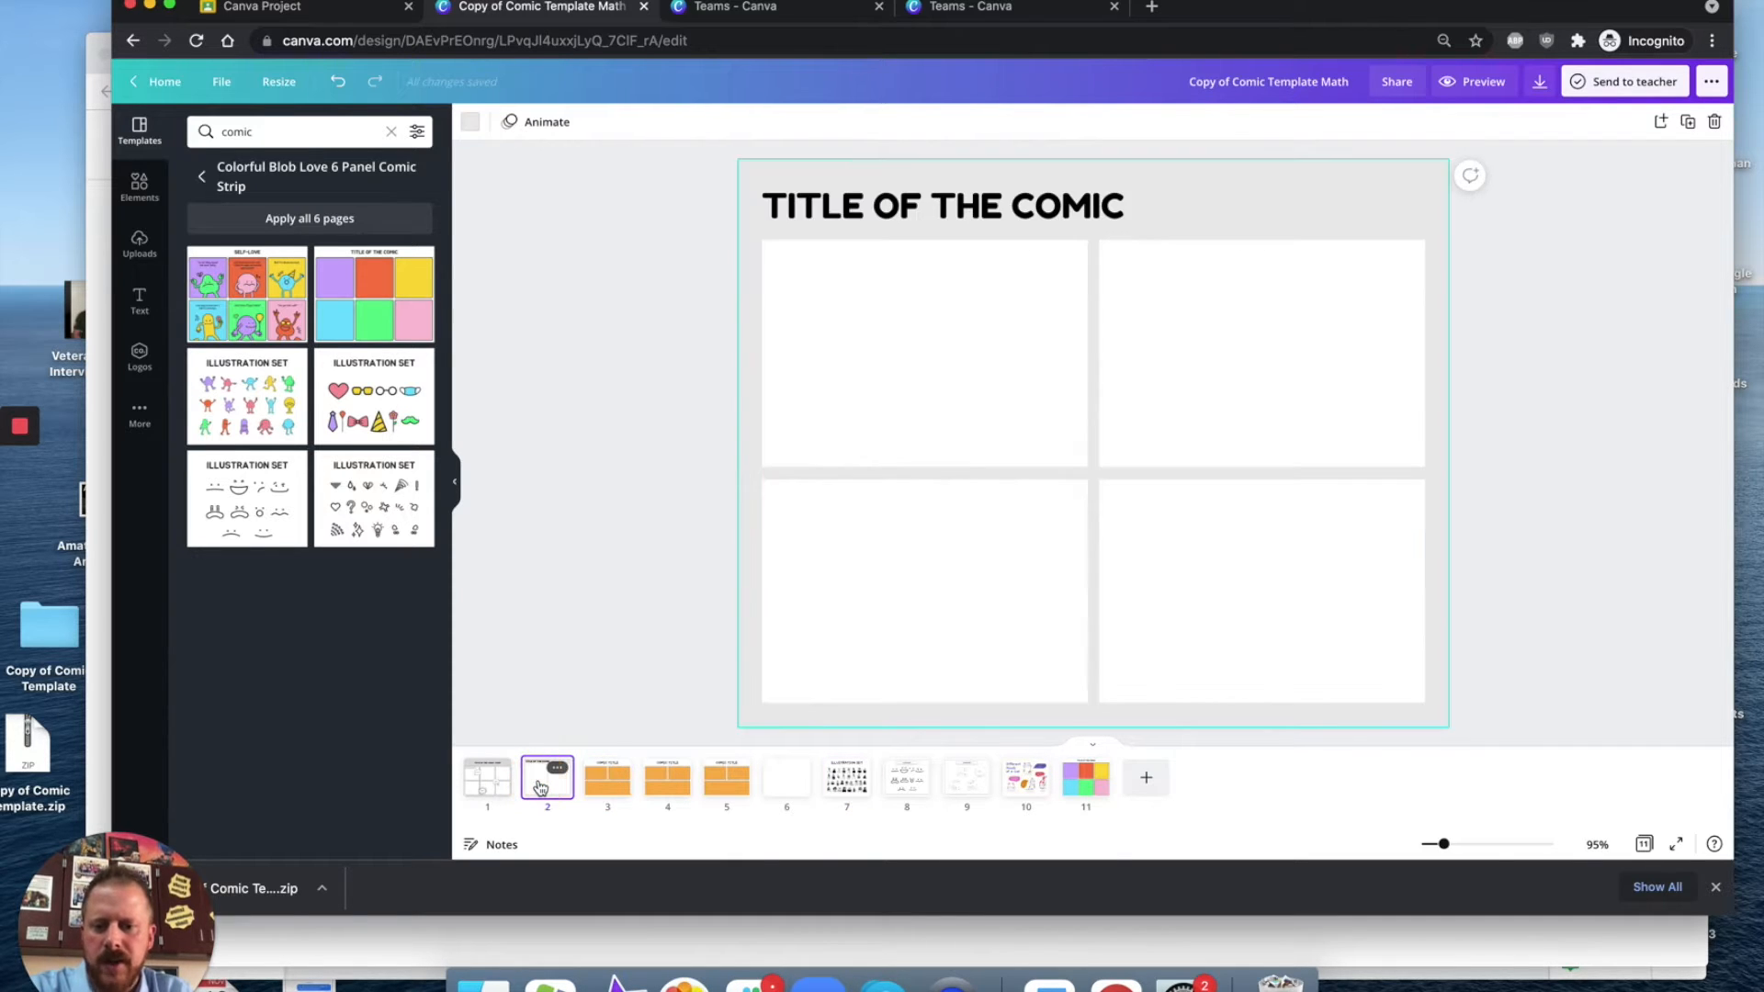
key(Delete)
click(497, 789)
key(Delete)
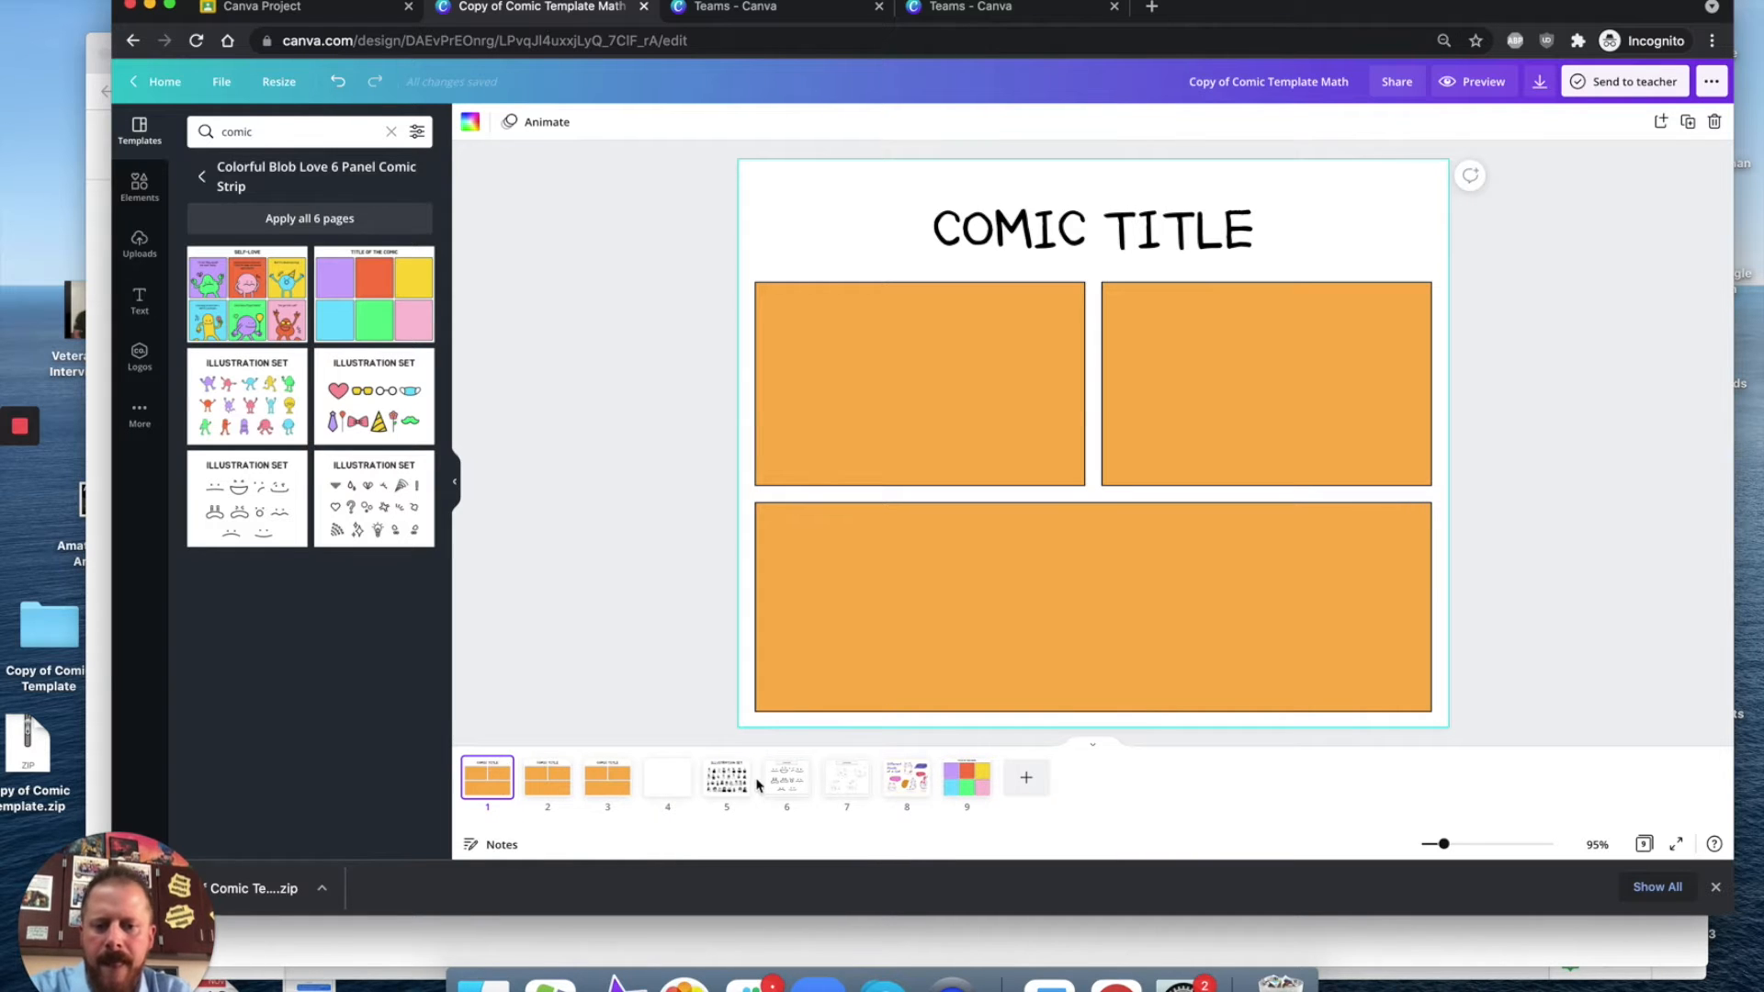
Step: Add a new page at the end and apply the colorful blob characters illustration set to it
click(735, 786)
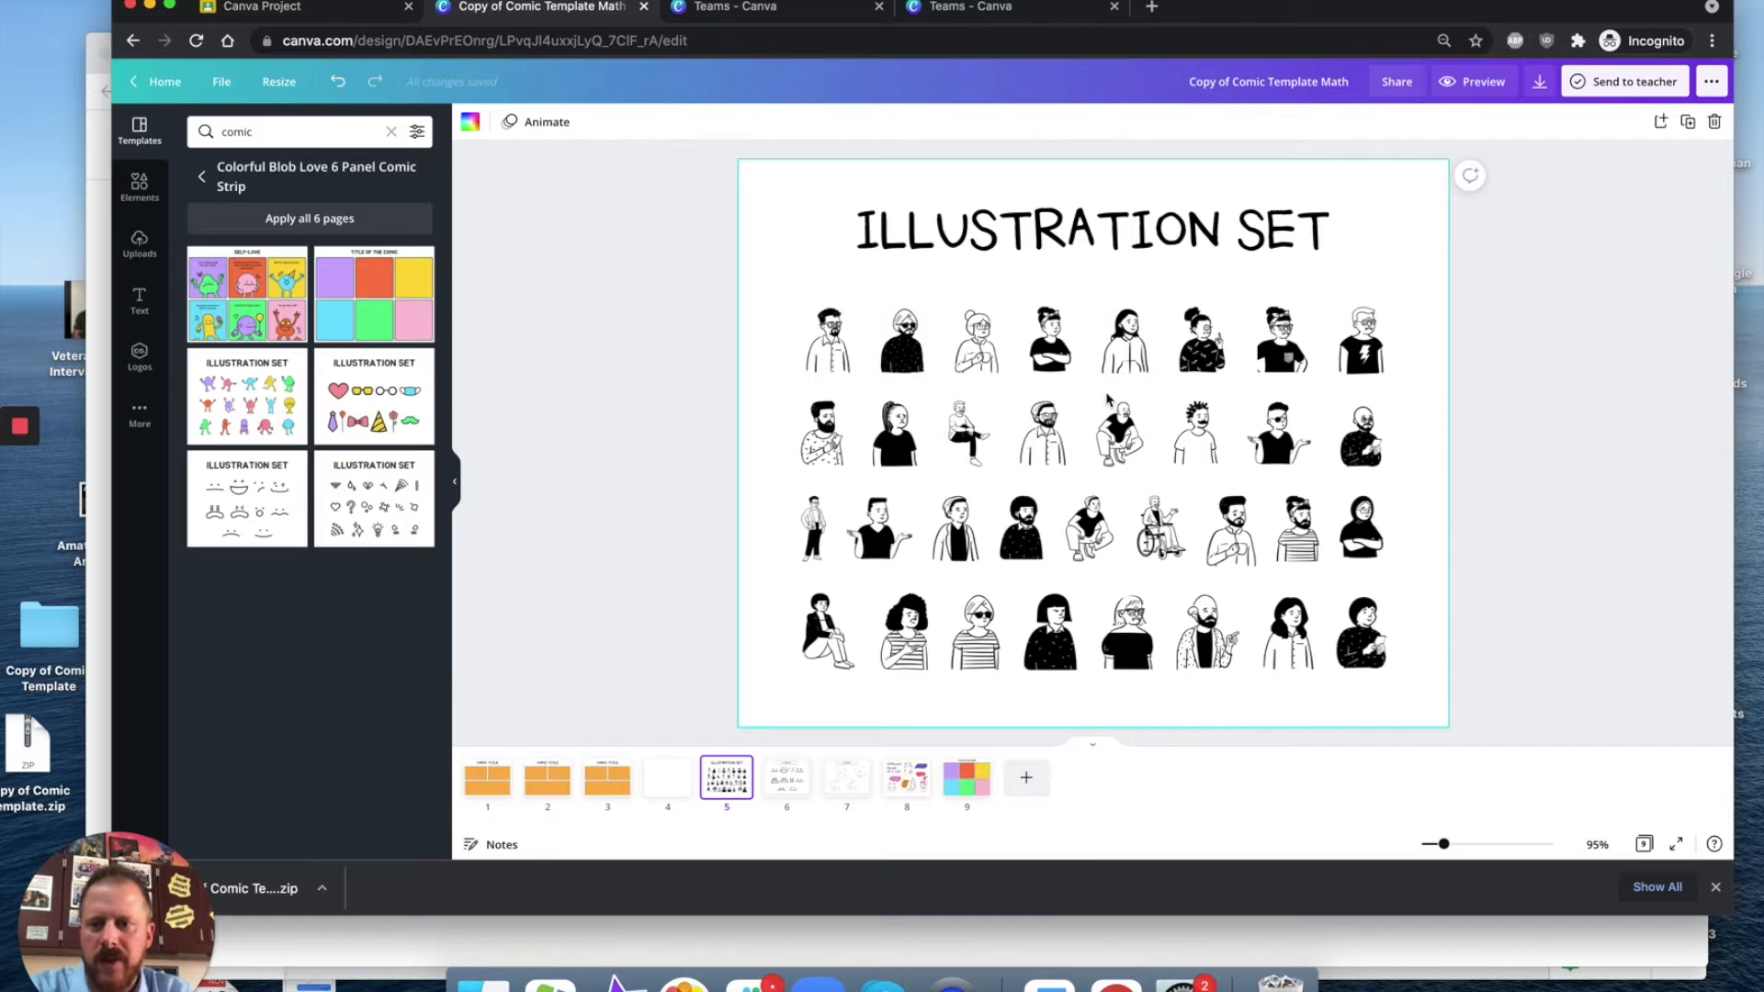
click(1028, 777)
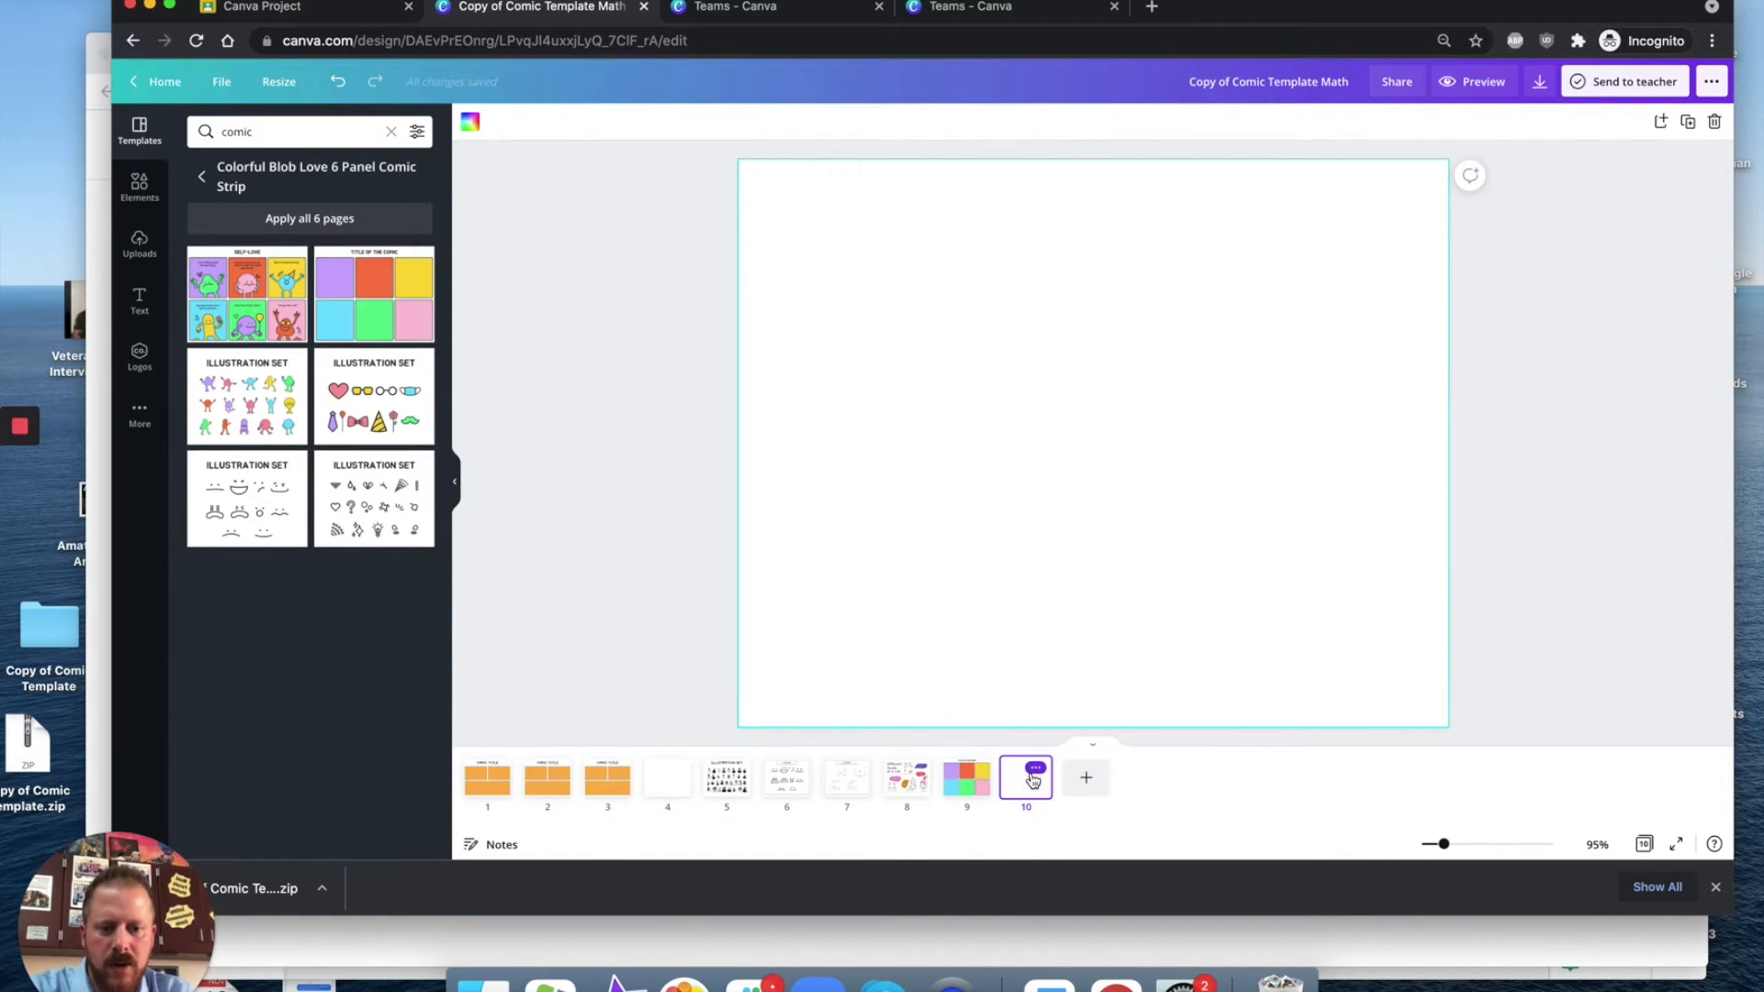
click(256, 413)
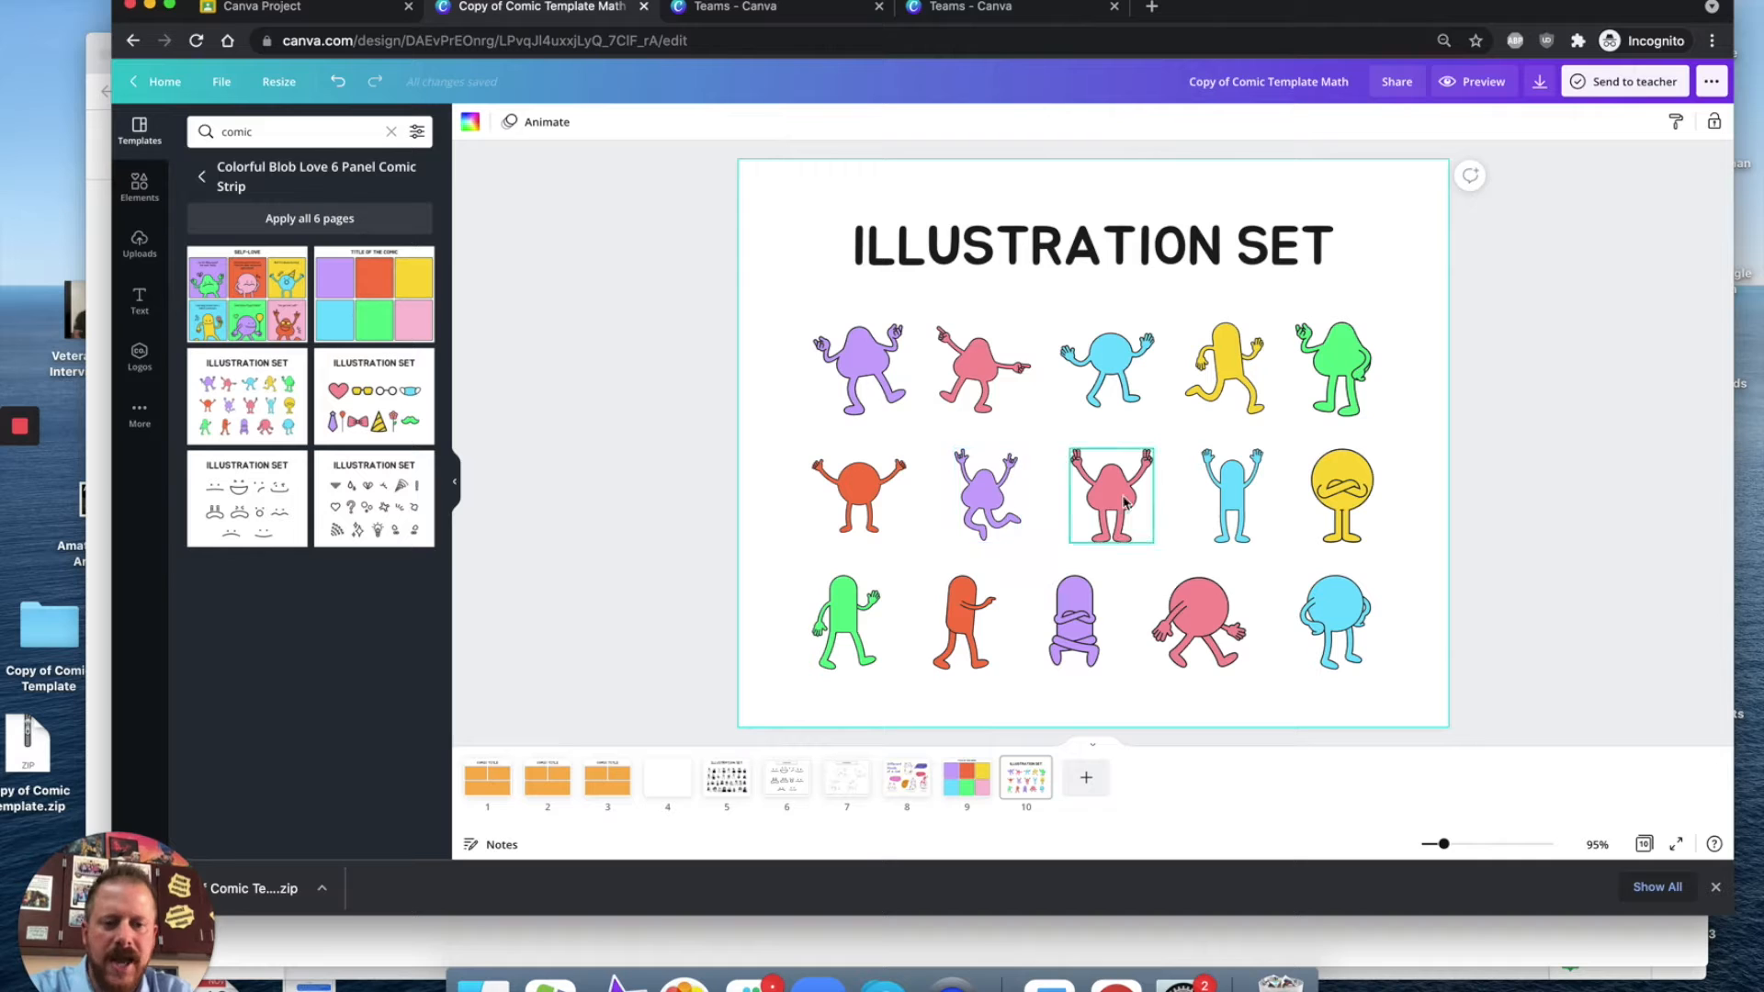
Step: Copy the blue blob character and paste it into the first panel of the orange comic page
click(1107, 364)
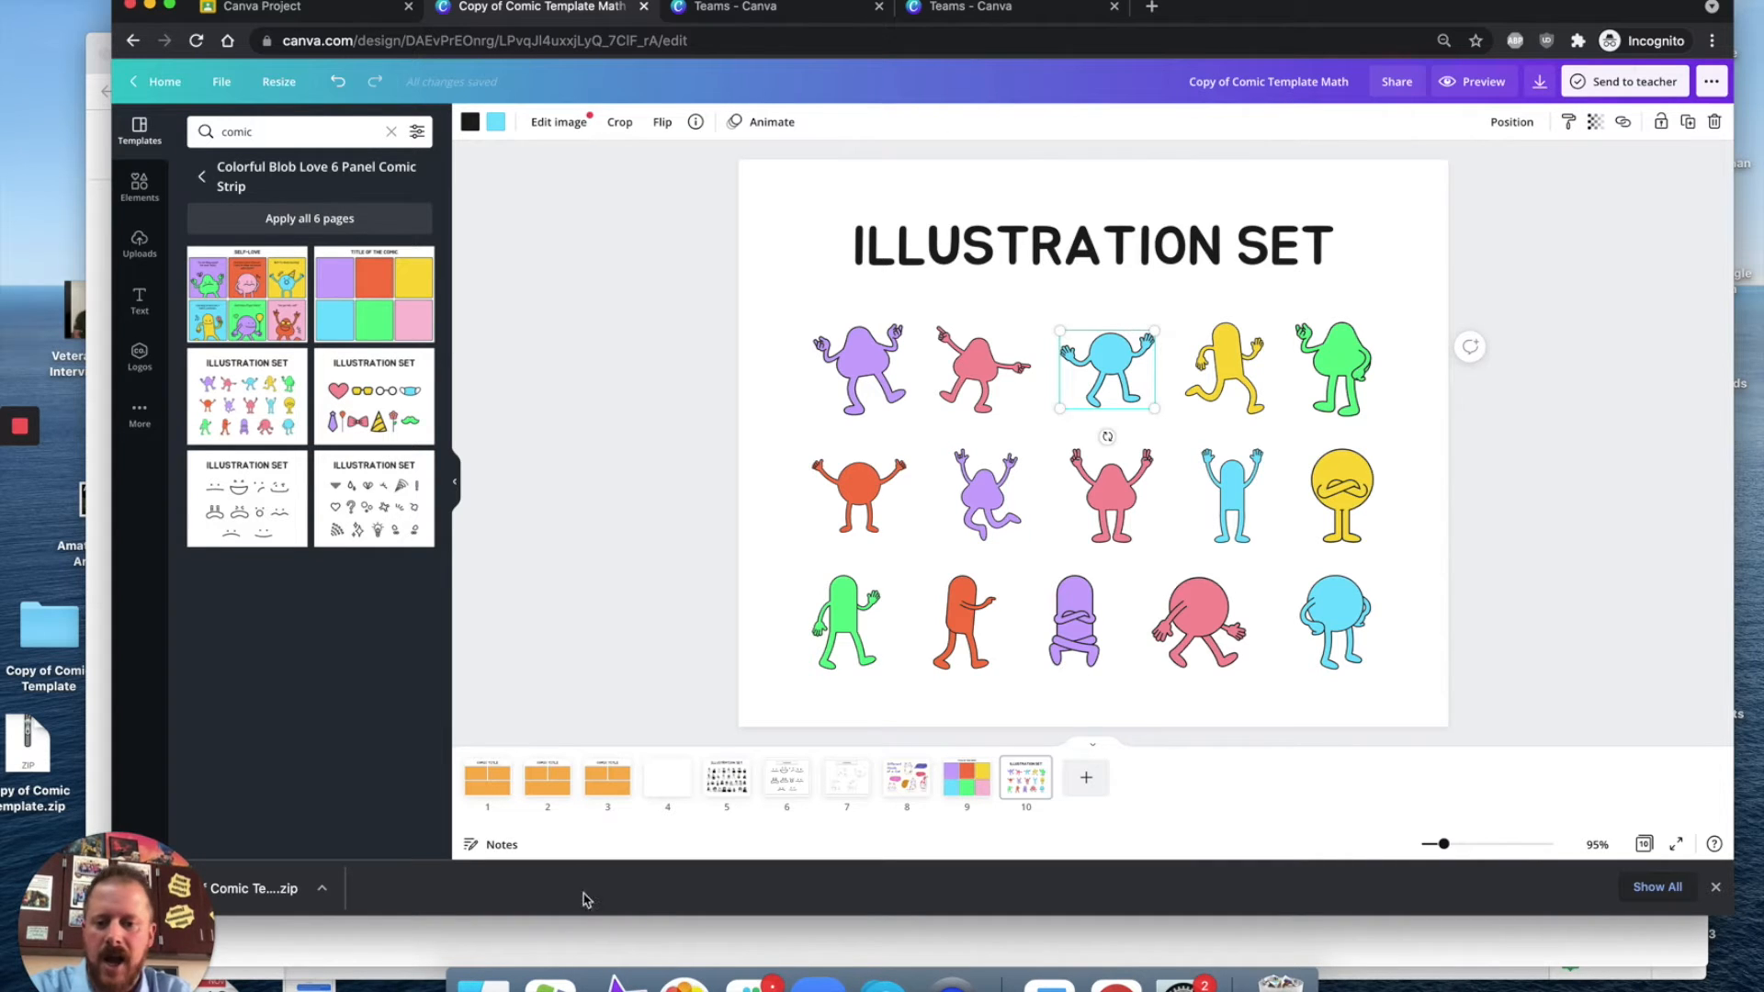
right_click(488, 780)
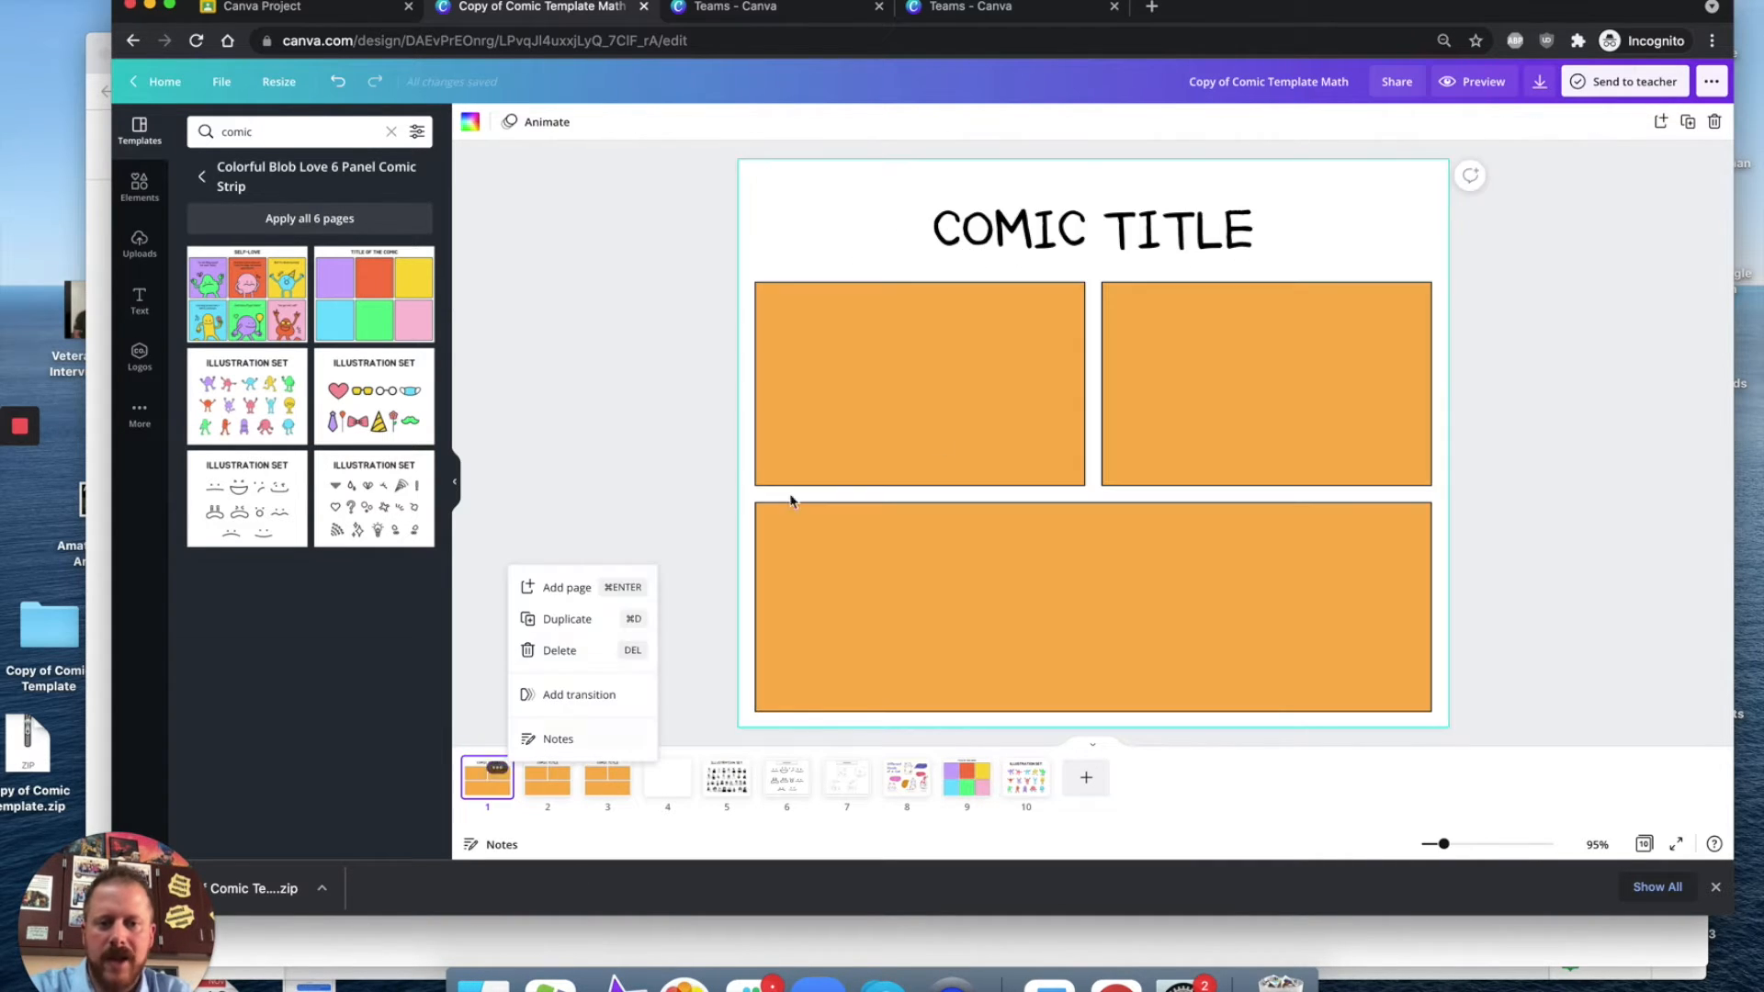
click(980, 387)
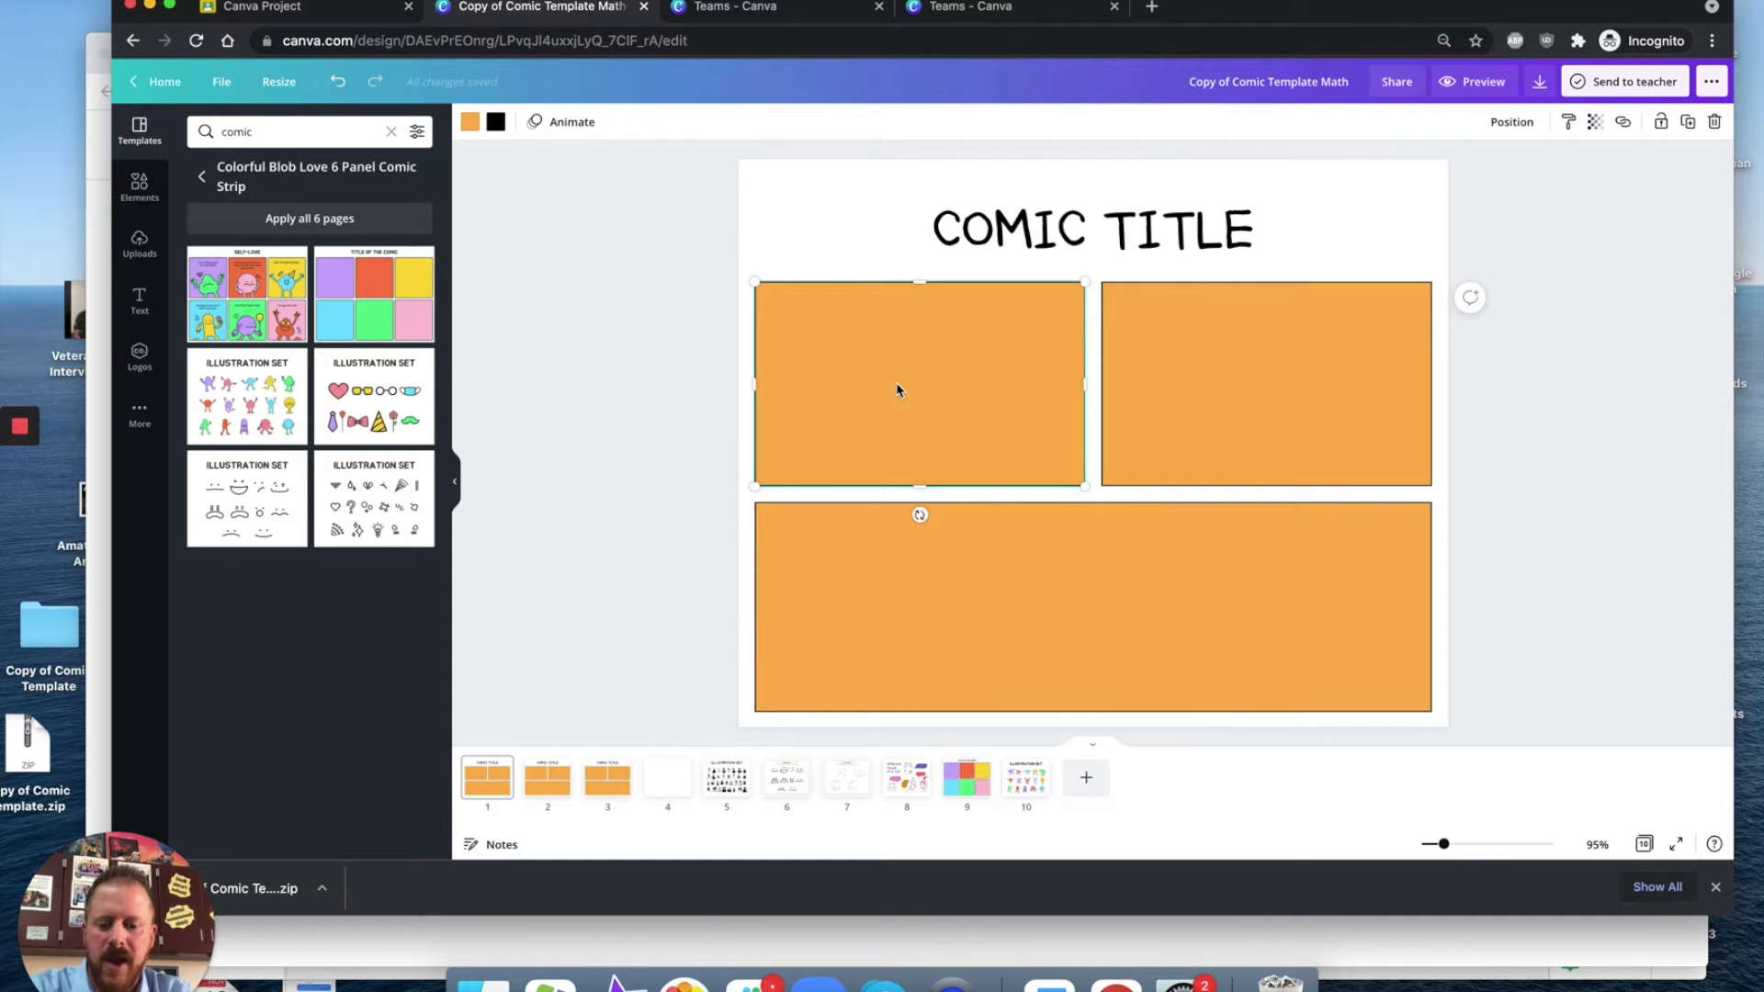
key(super+v)
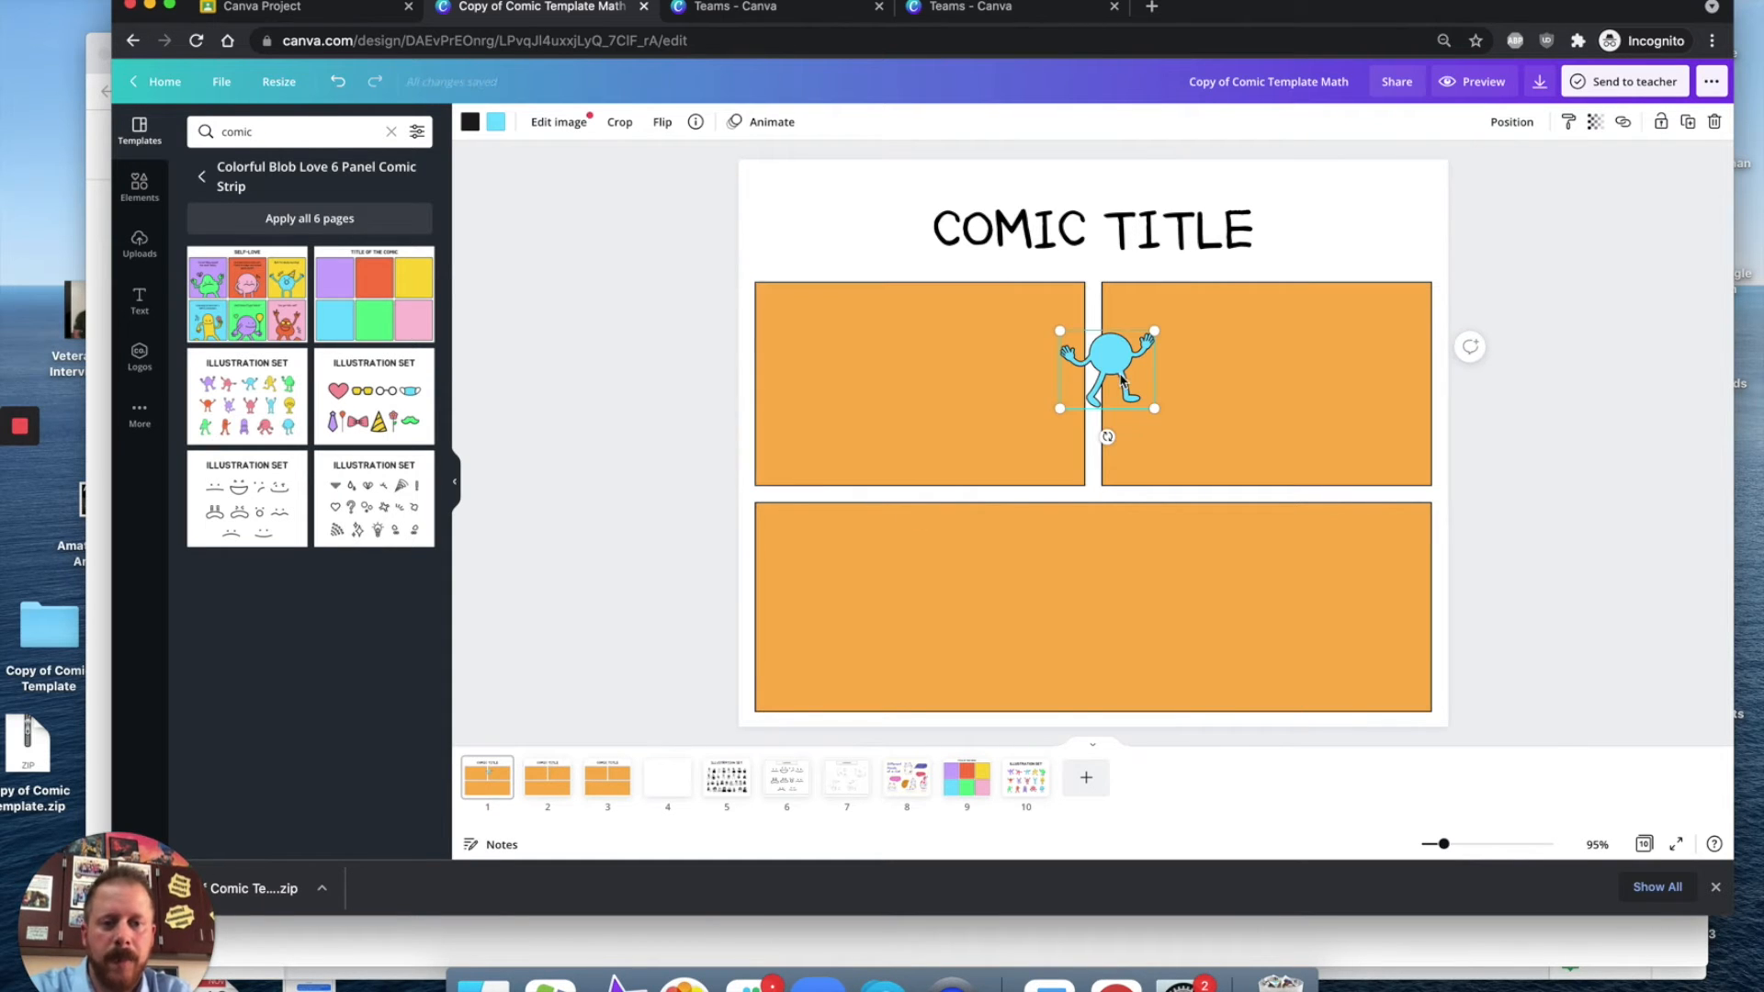
drag(1102, 392, 828, 442)
mouse_move(881, 383)
mouse_down()
mouse_move(955, 262)
mouse_move(1018, 237)
mouse_move(1036, 285)
mouse_move(880, 384)
mouse_up()
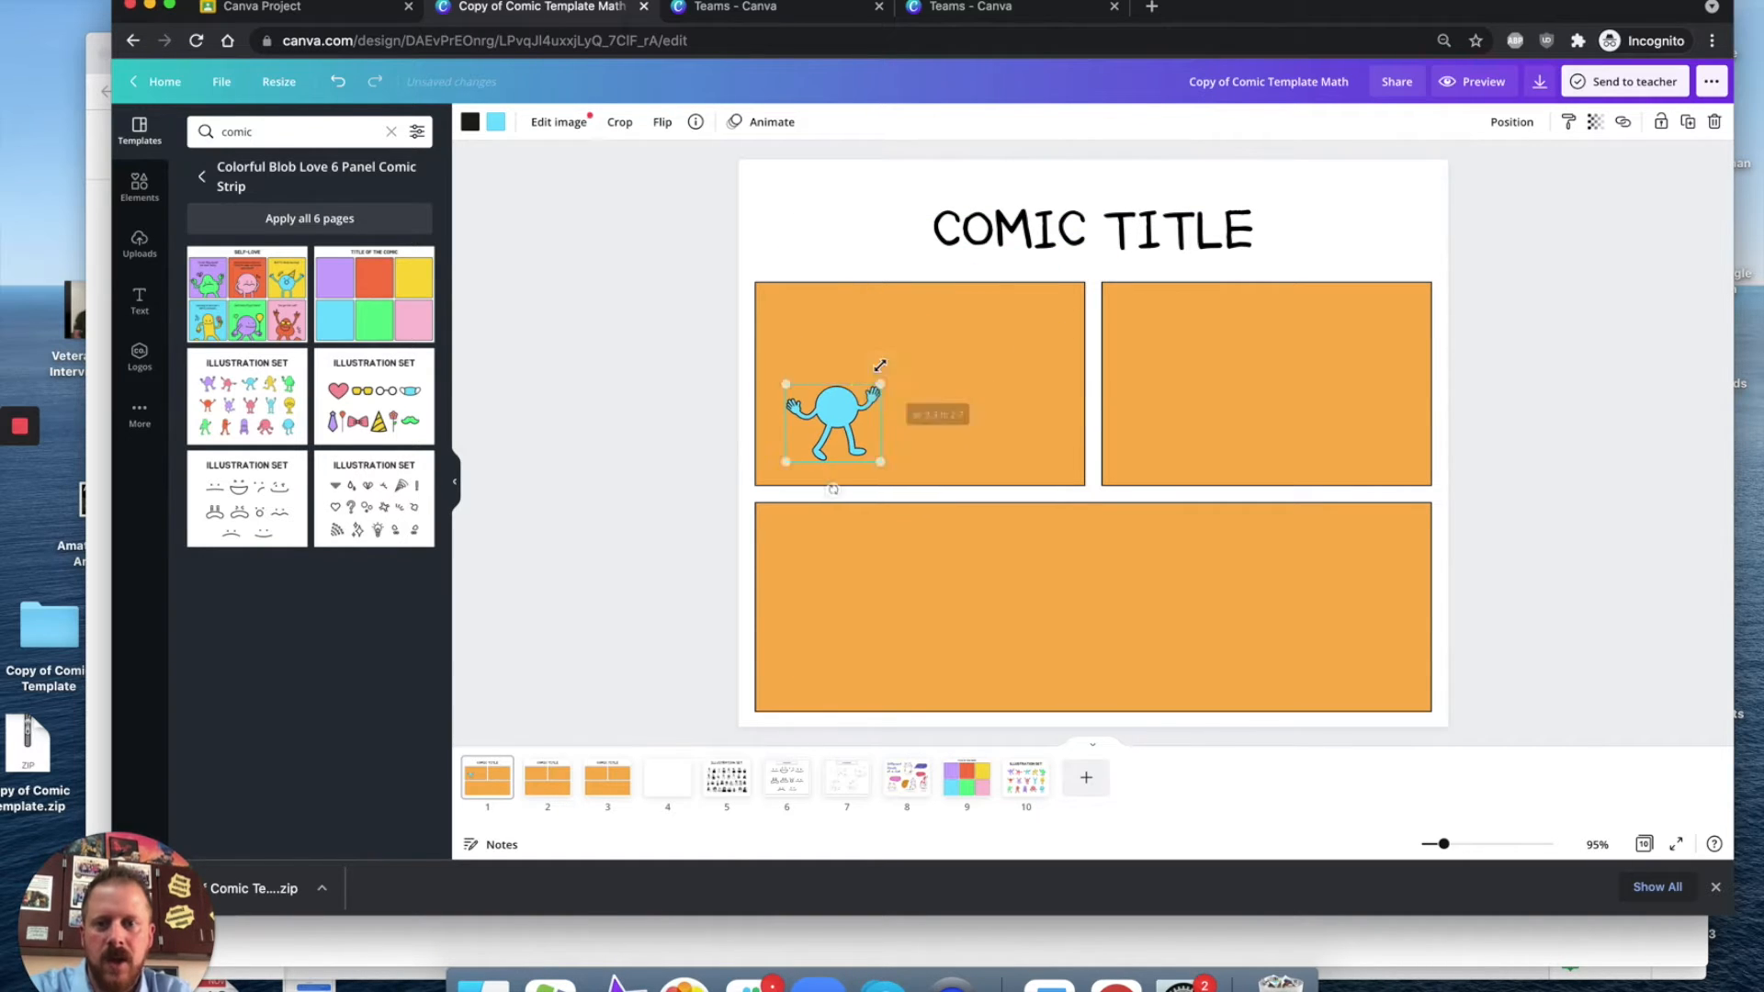
Step: Flip the blob horizontally and move it toward the right side of the first panel
click(662, 123)
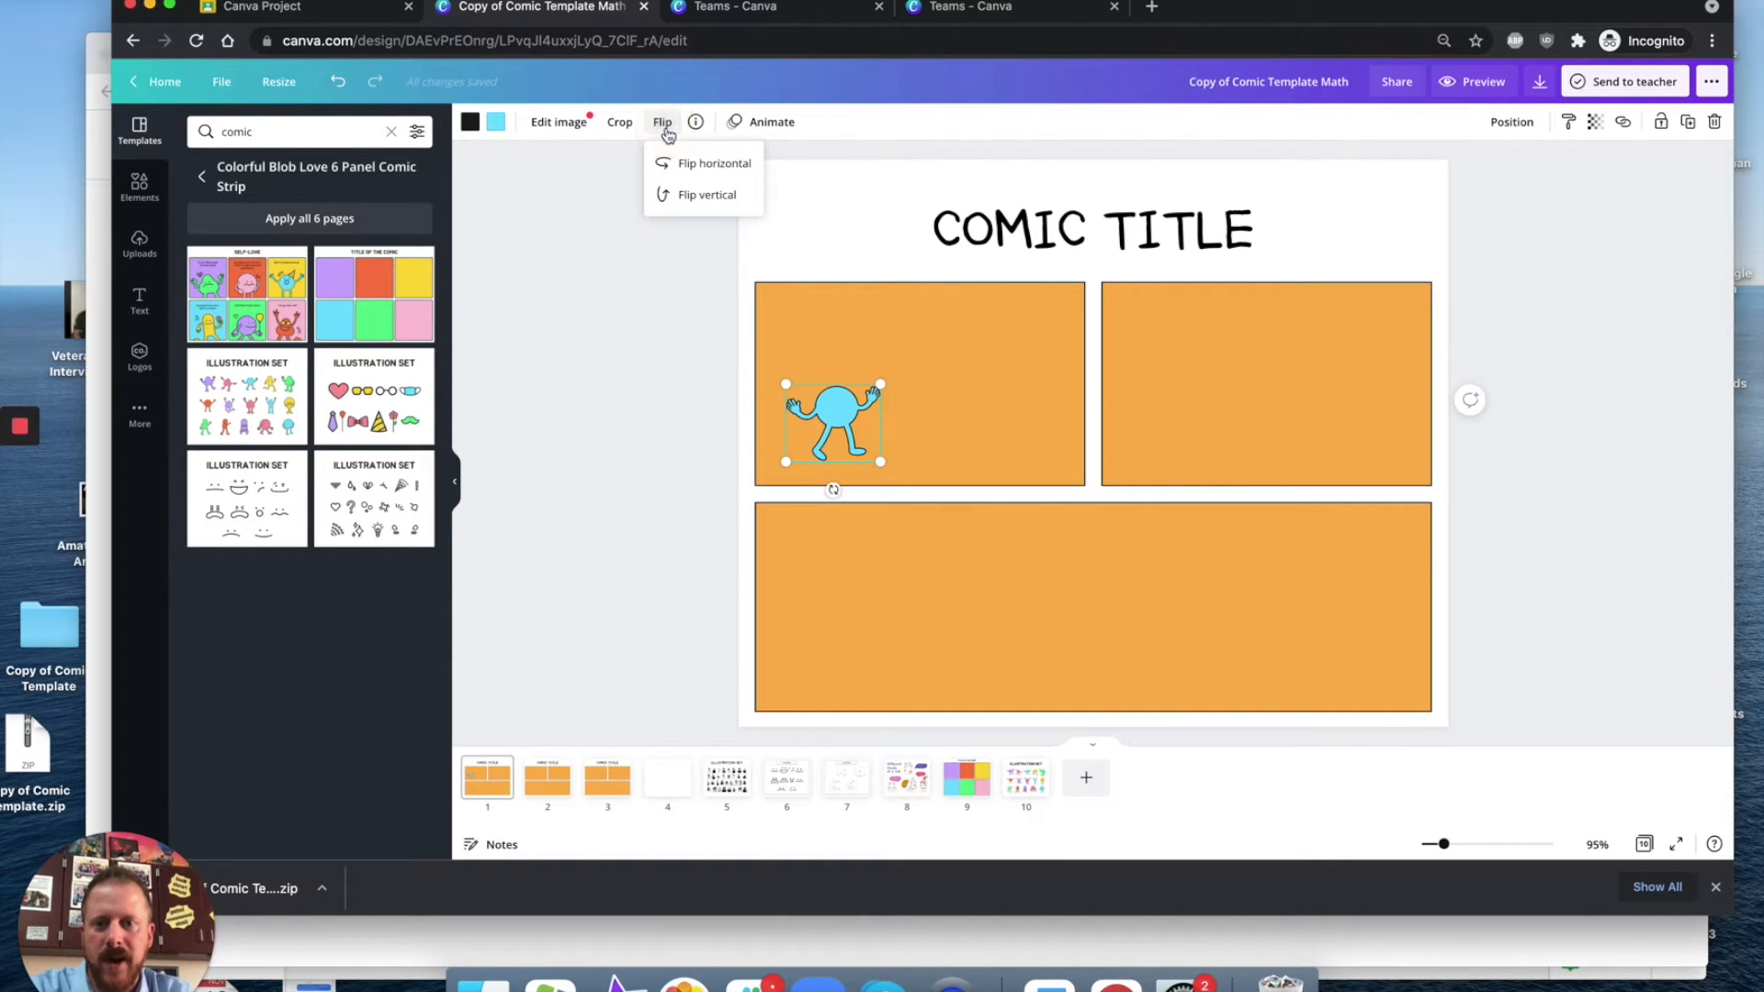
click(710, 165)
drag(831, 418, 1017, 411)
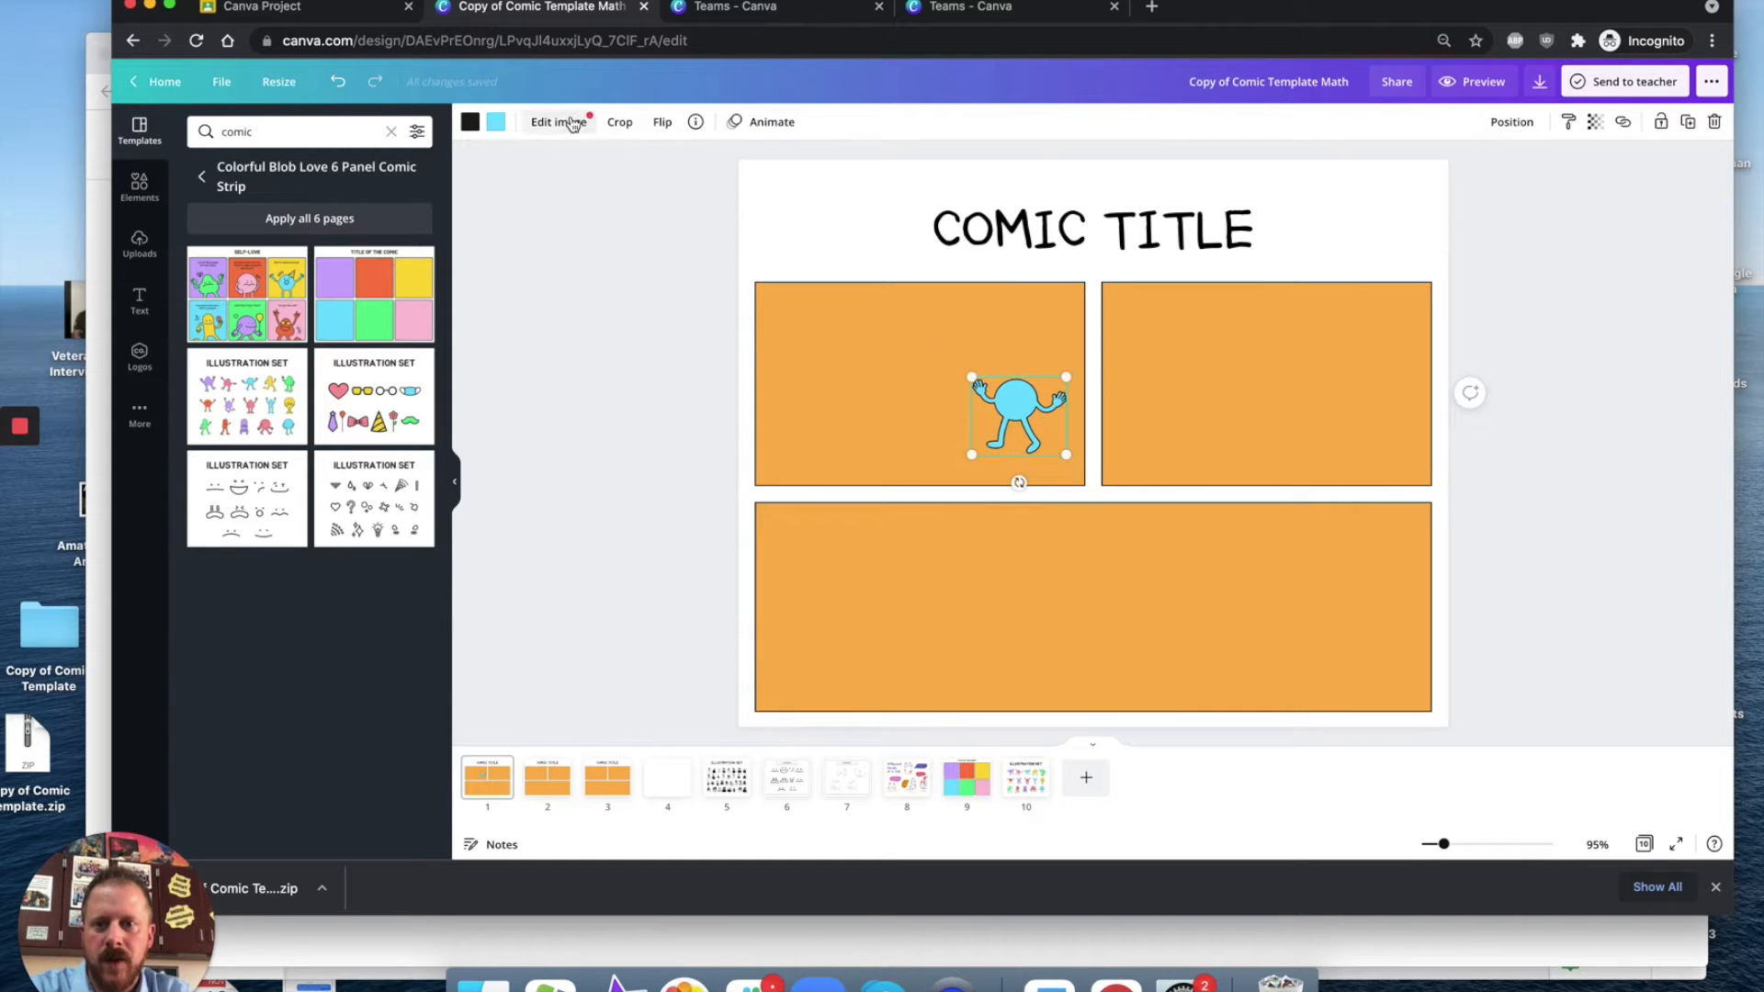
Step: Recolor the blob character pink
click(496, 123)
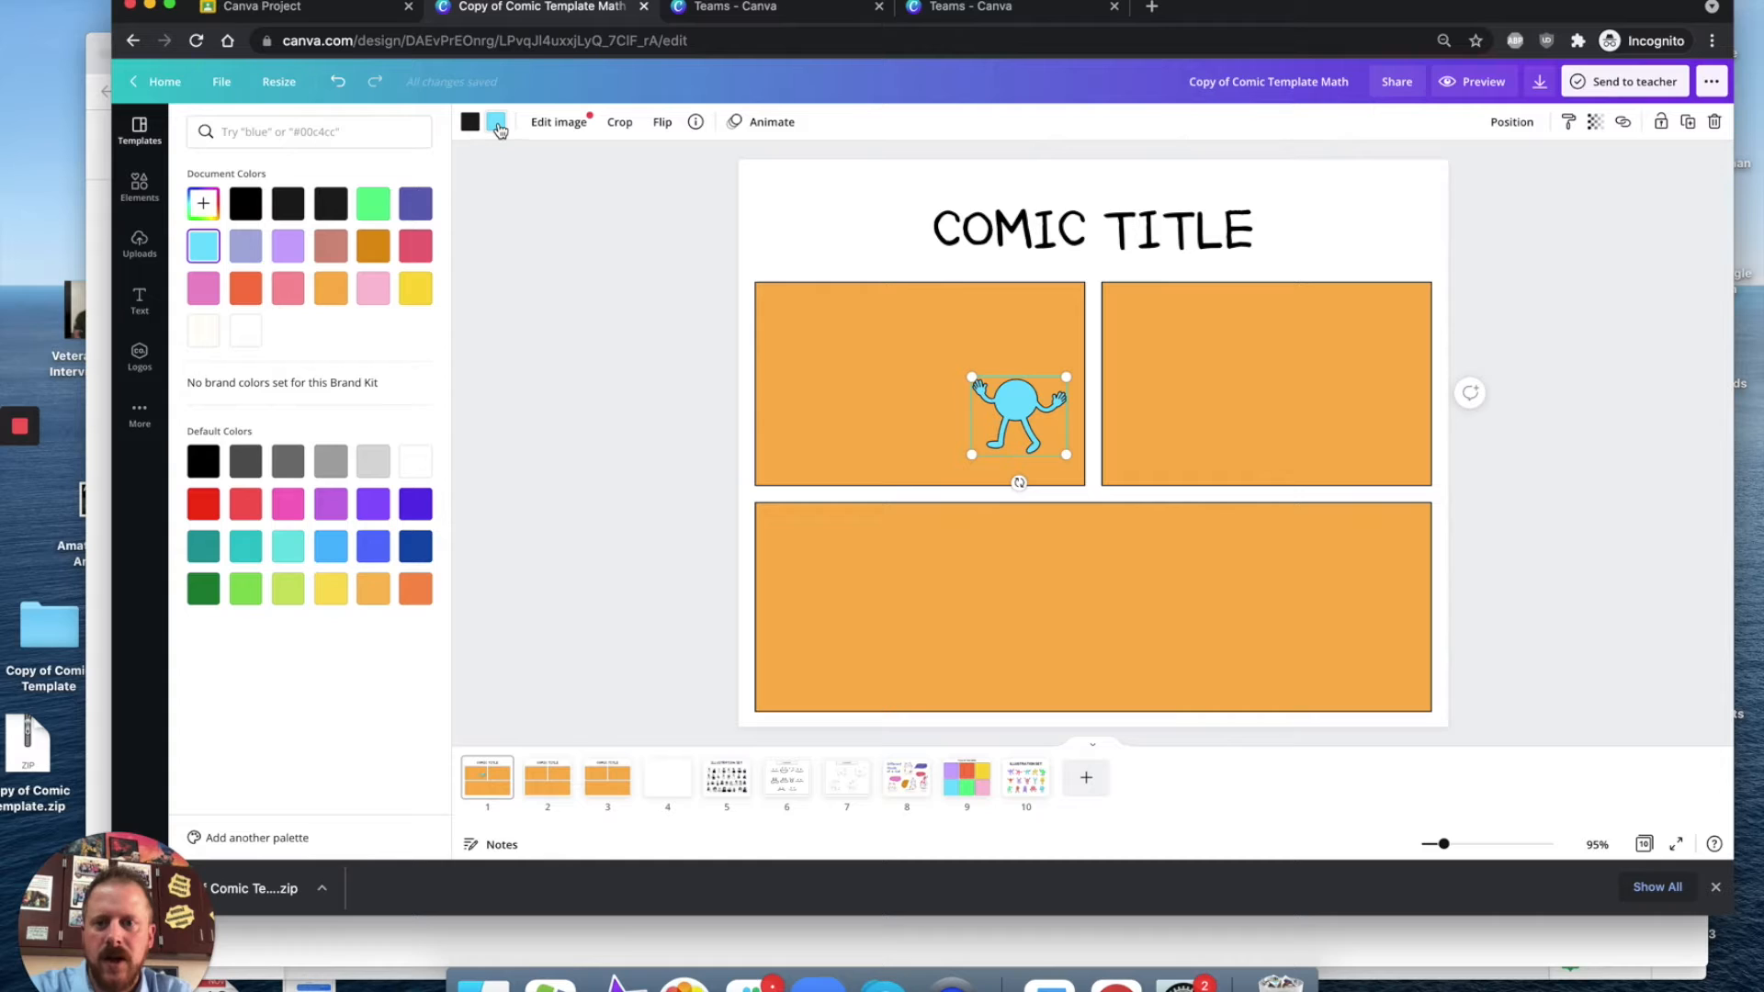
click(370, 287)
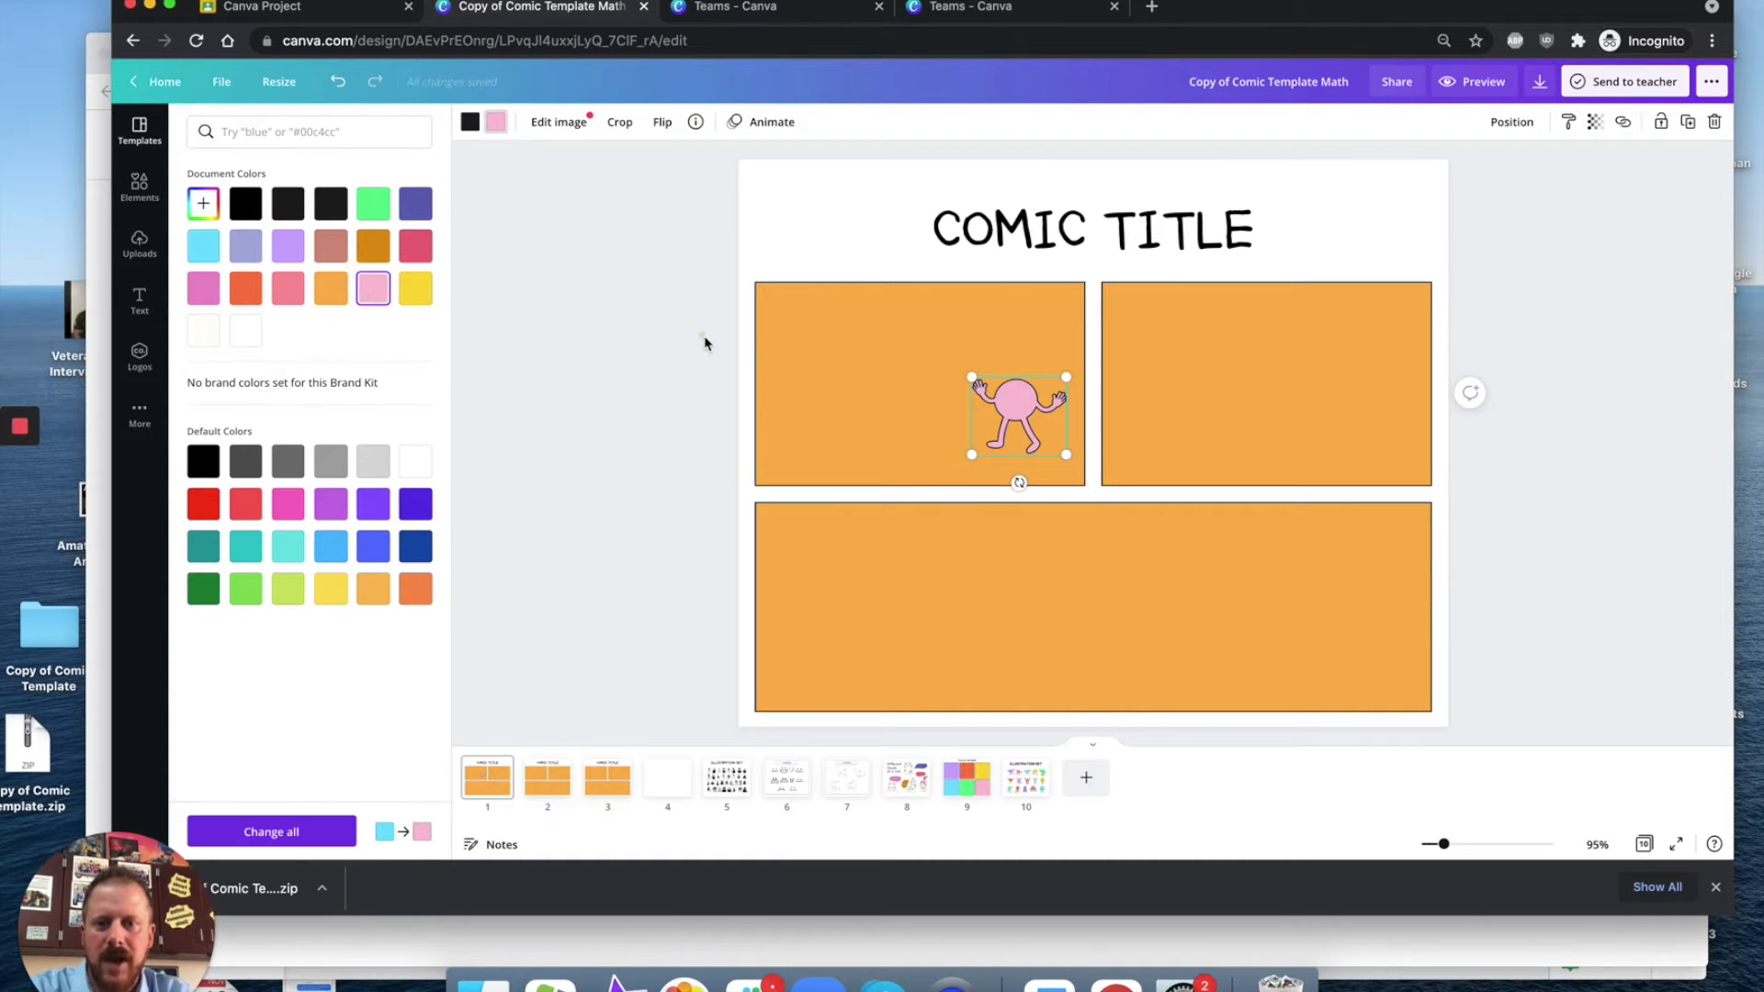
click(704, 337)
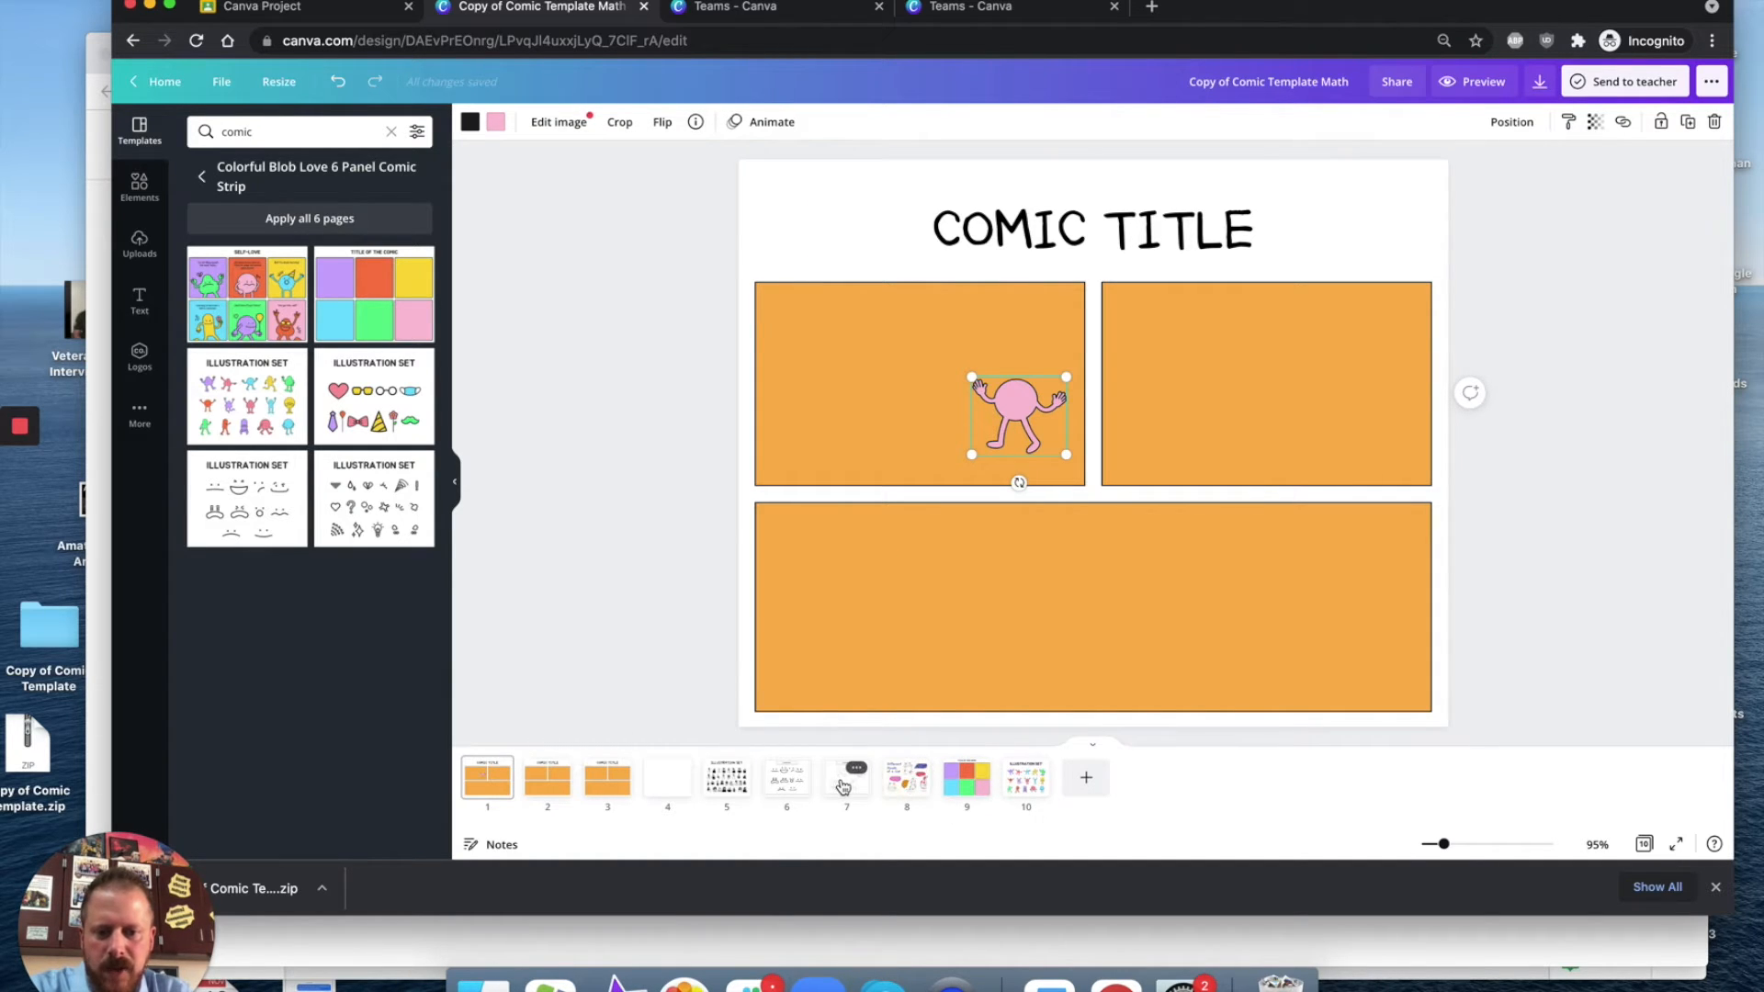
Step: Copy the neutral face from the facial expressions illustration page and place it on the pink blob's body
click(798, 784)
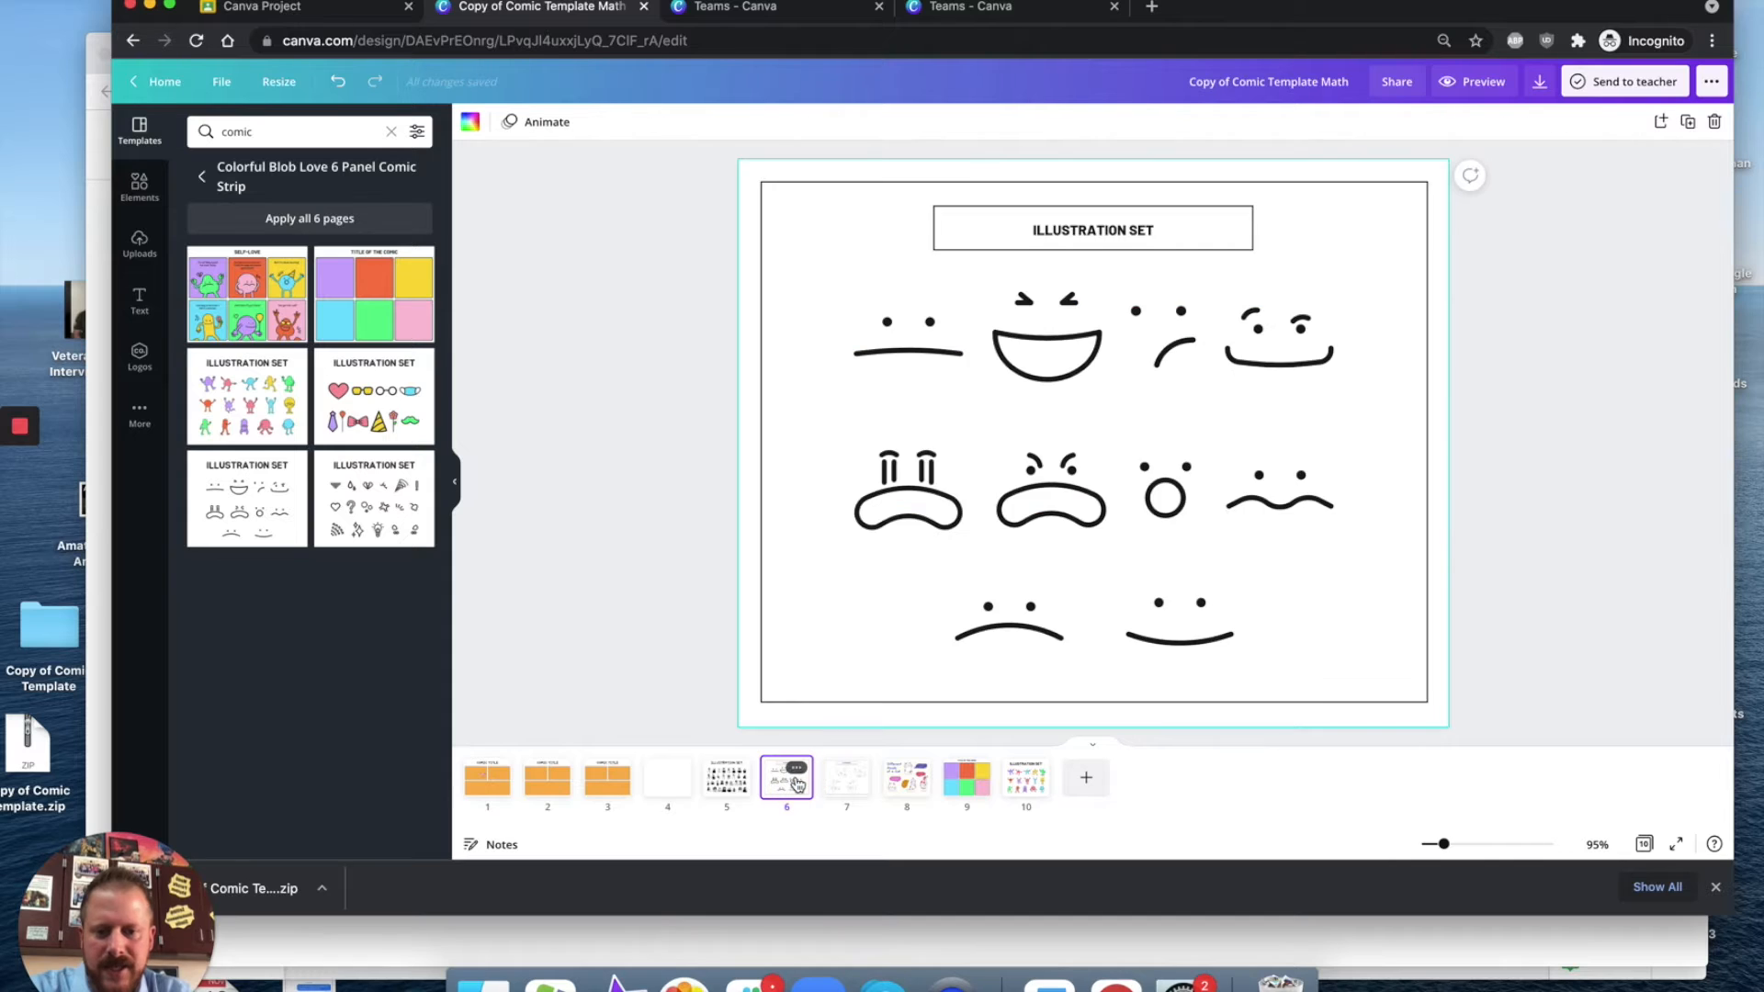
click(922, 351)
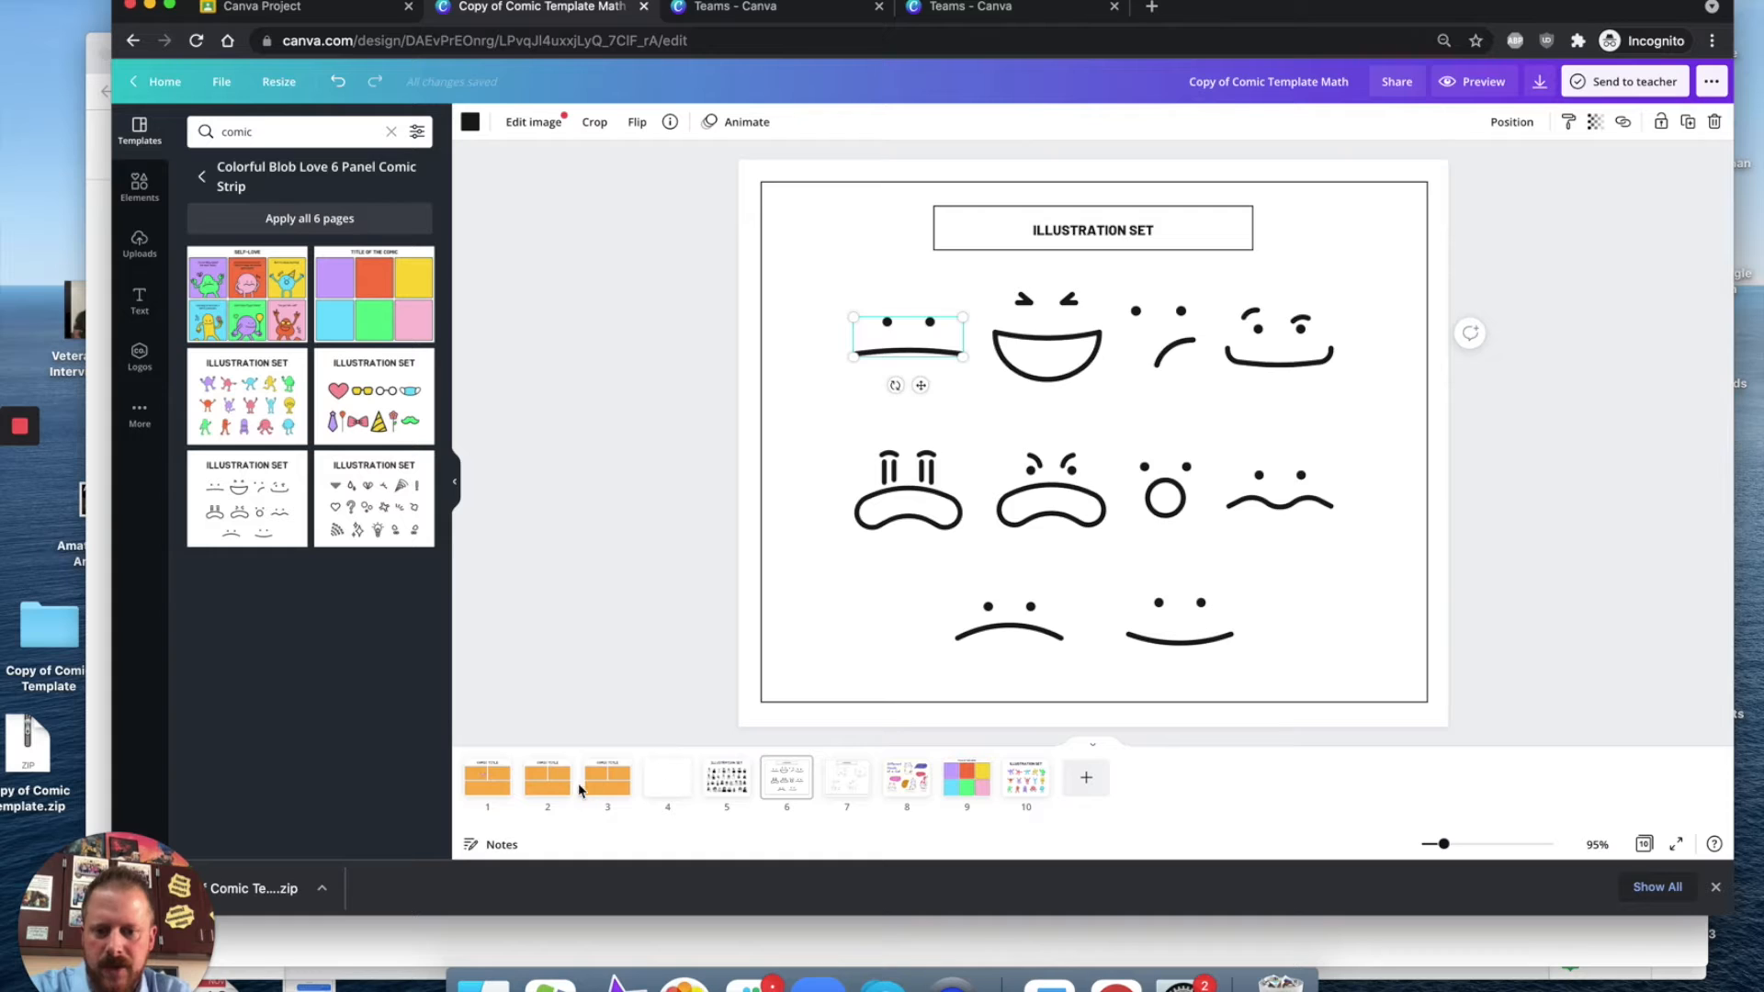
click(485, 783)
key(ctrl+v)
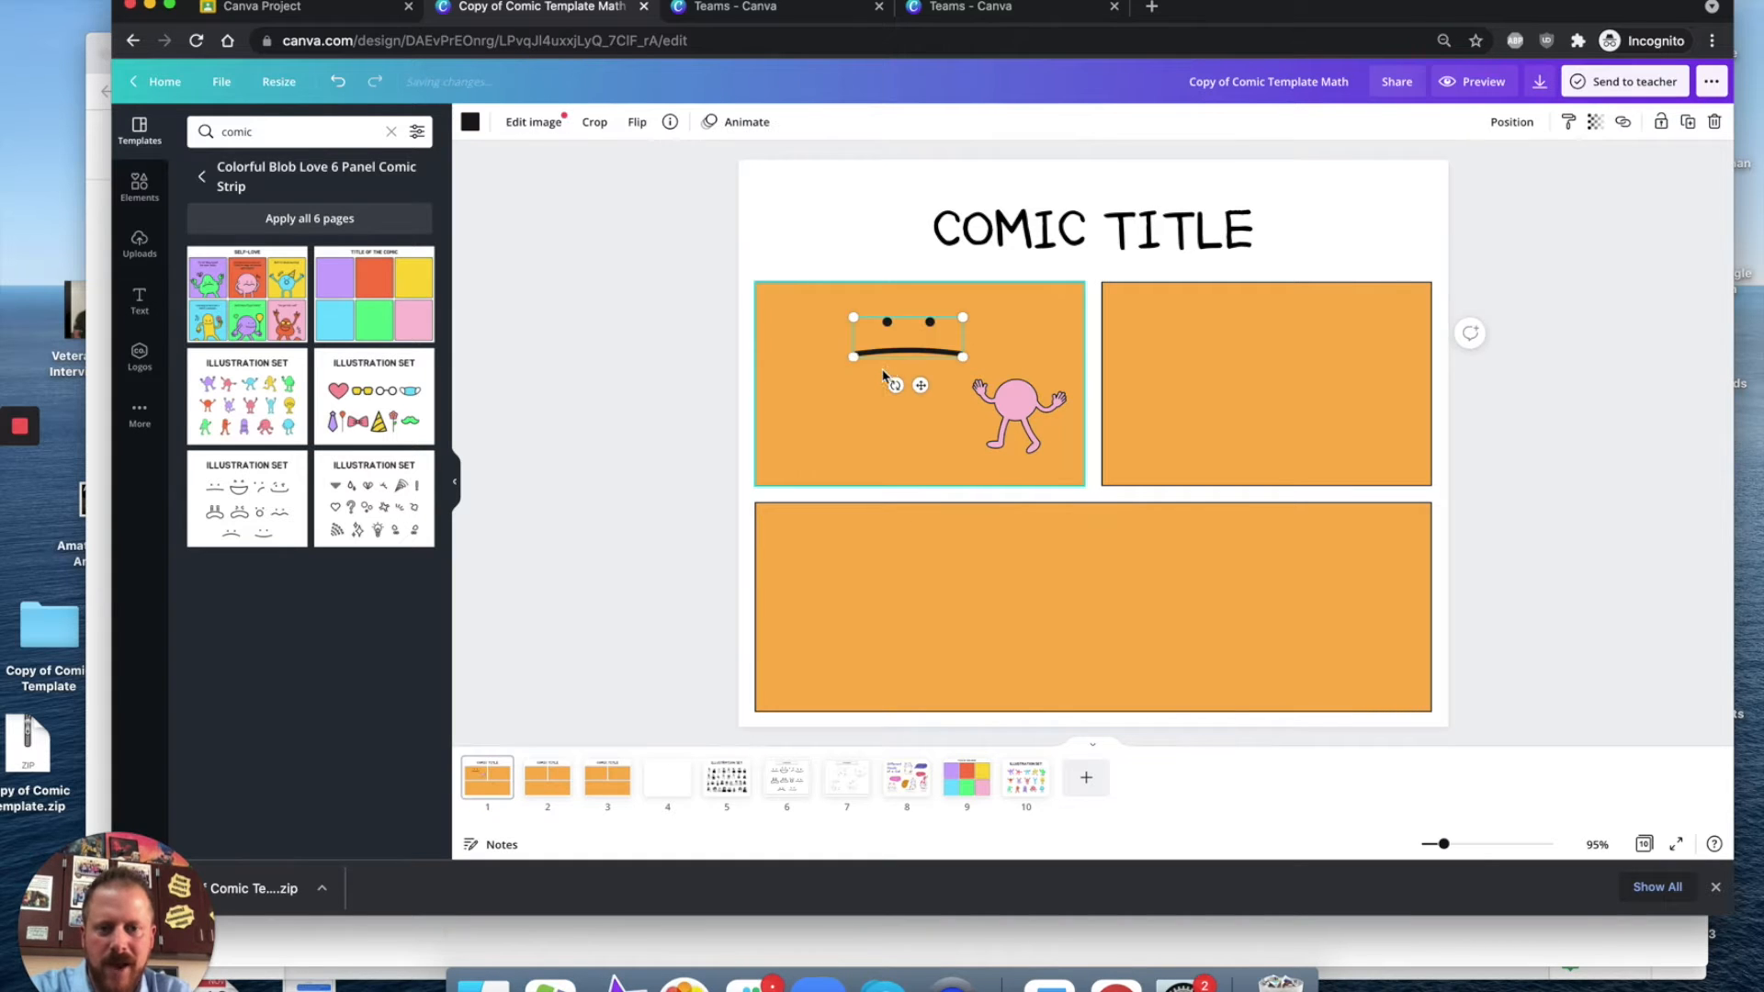
drag(963, 356, 1022, 404)
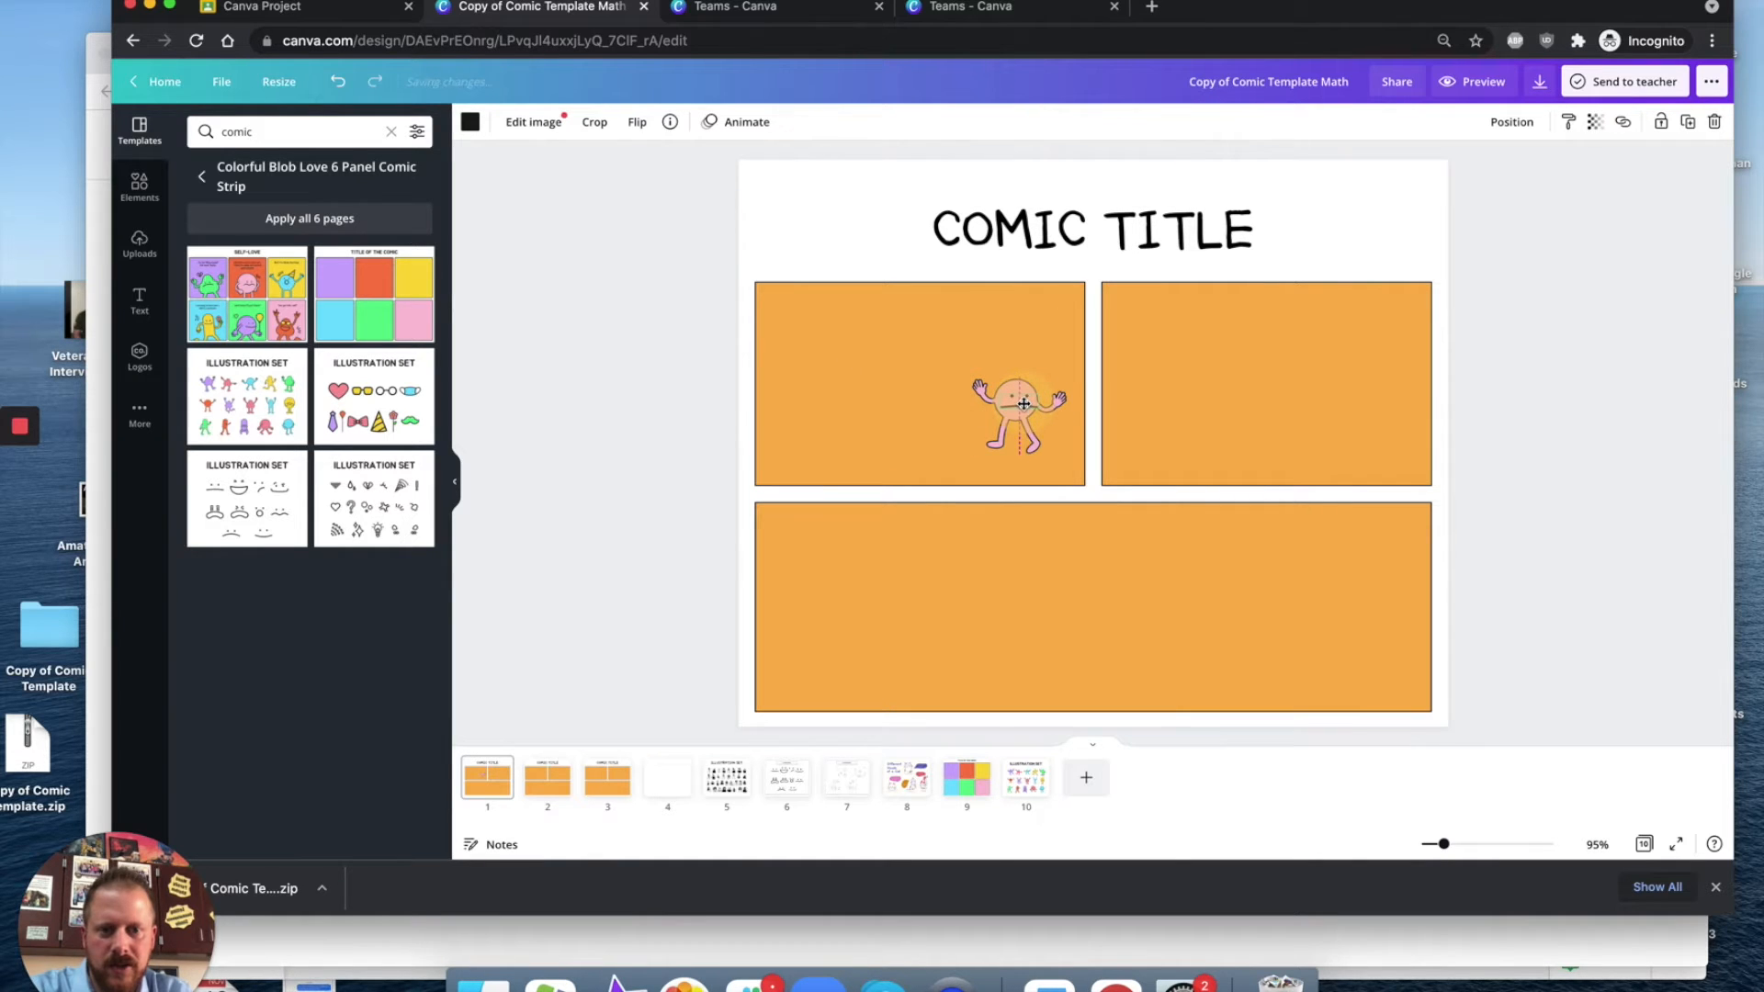
click(1040, 358)
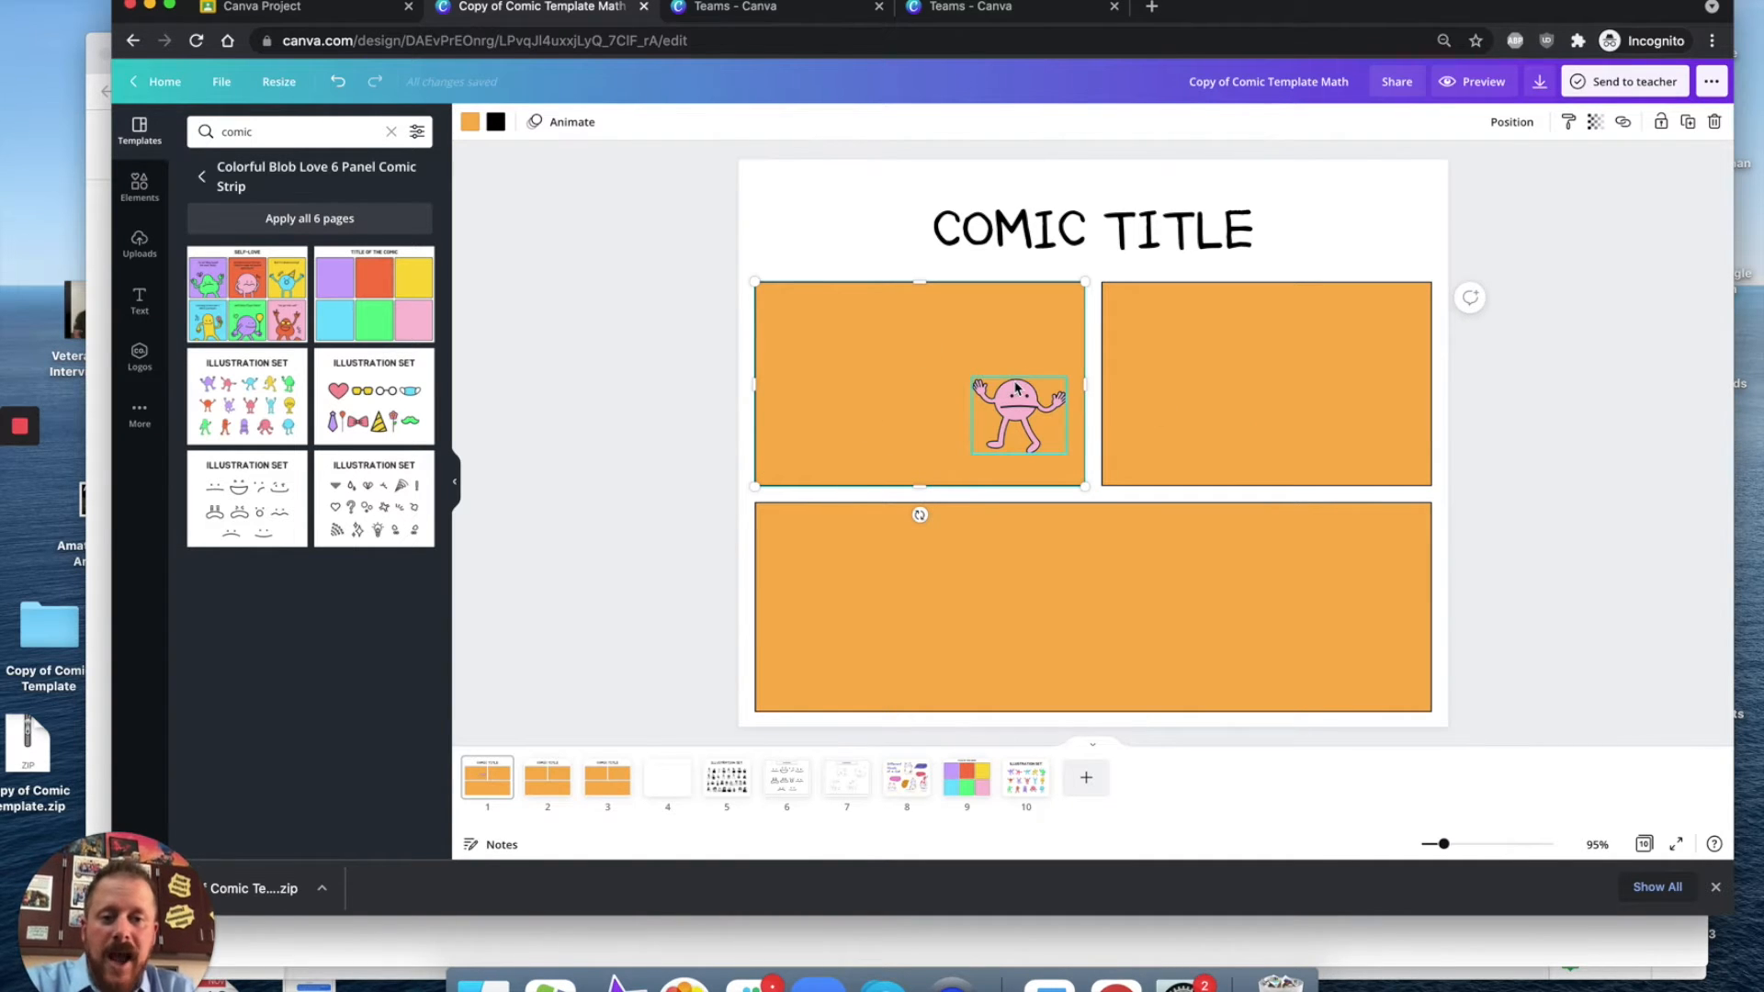
Step: Add a body text box in the first panel reading "Somebody once told me the world was going to roll me"
click(139, 298)
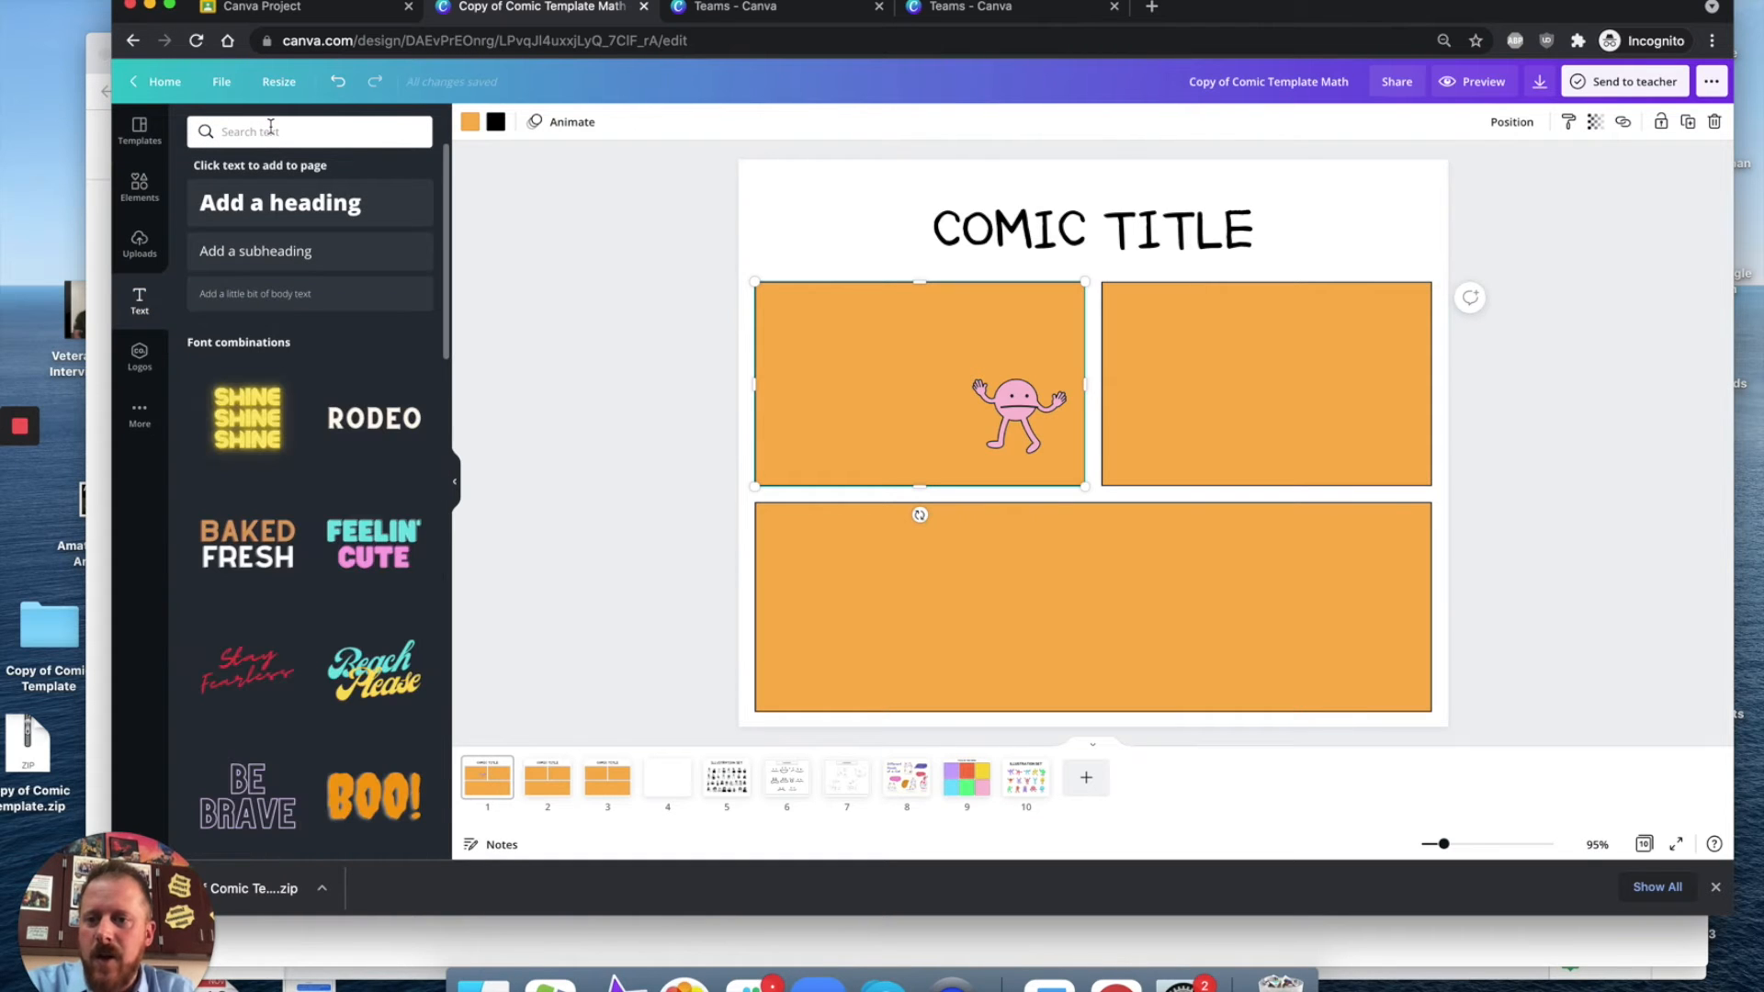
click(296, 302)
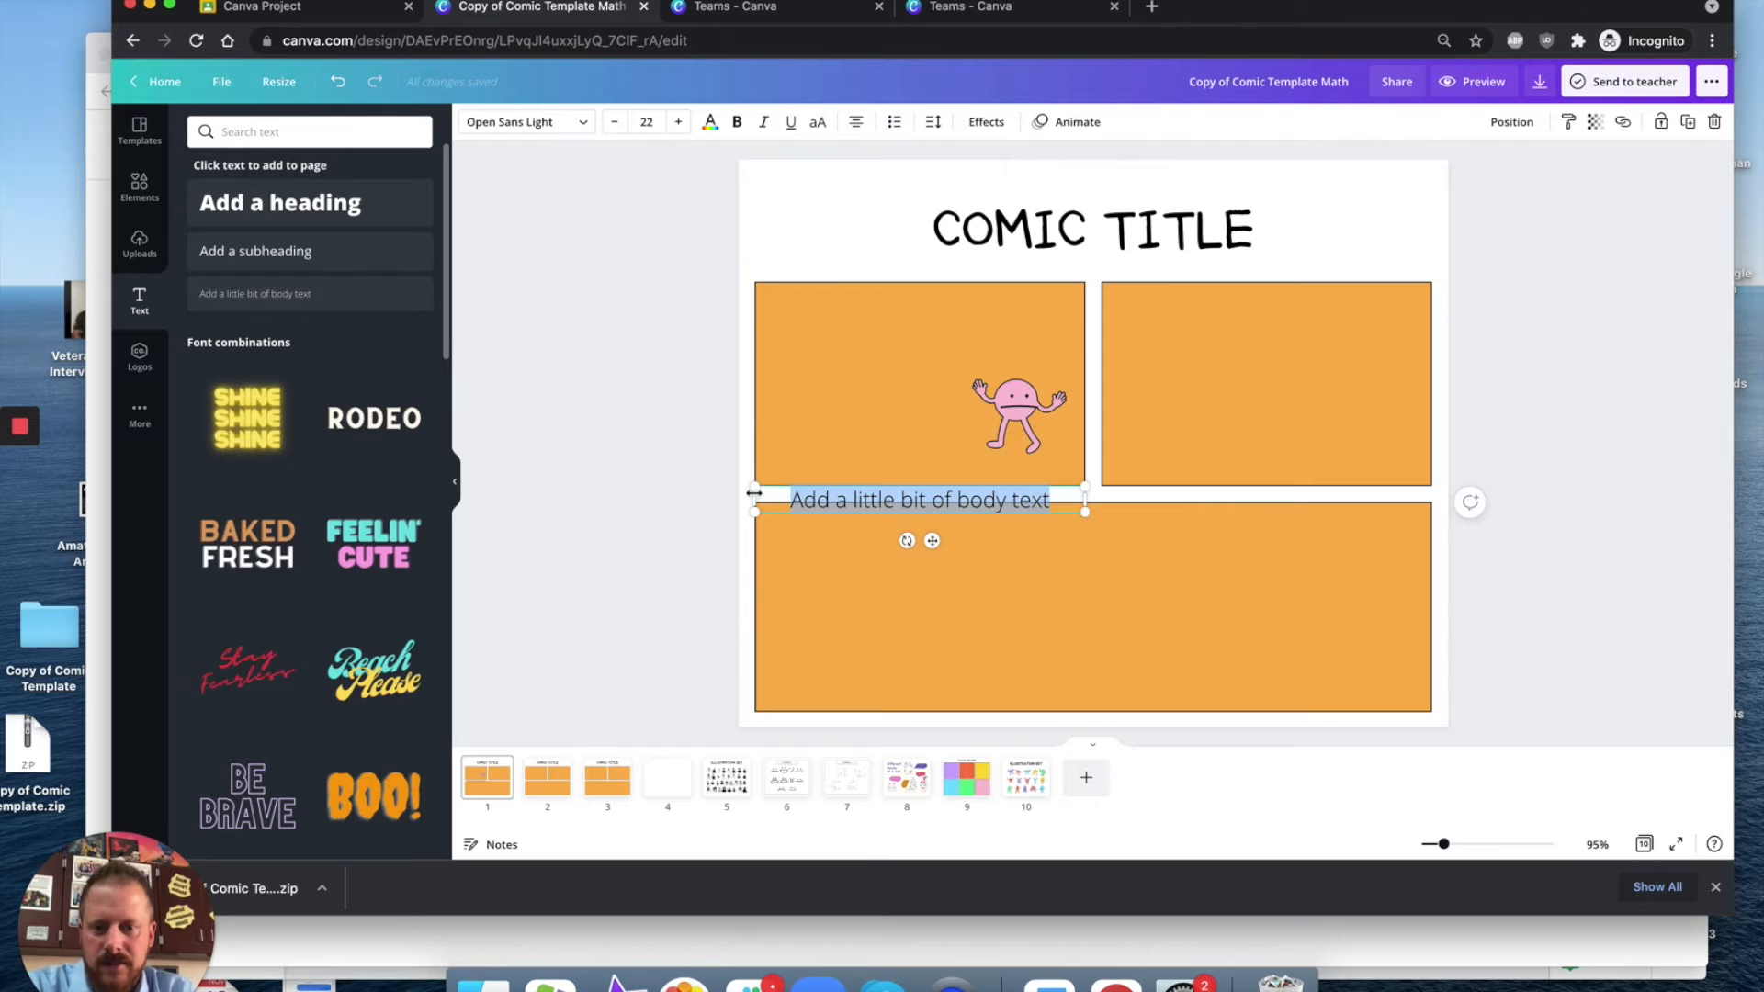
drag(755, 485, 1026, 354)
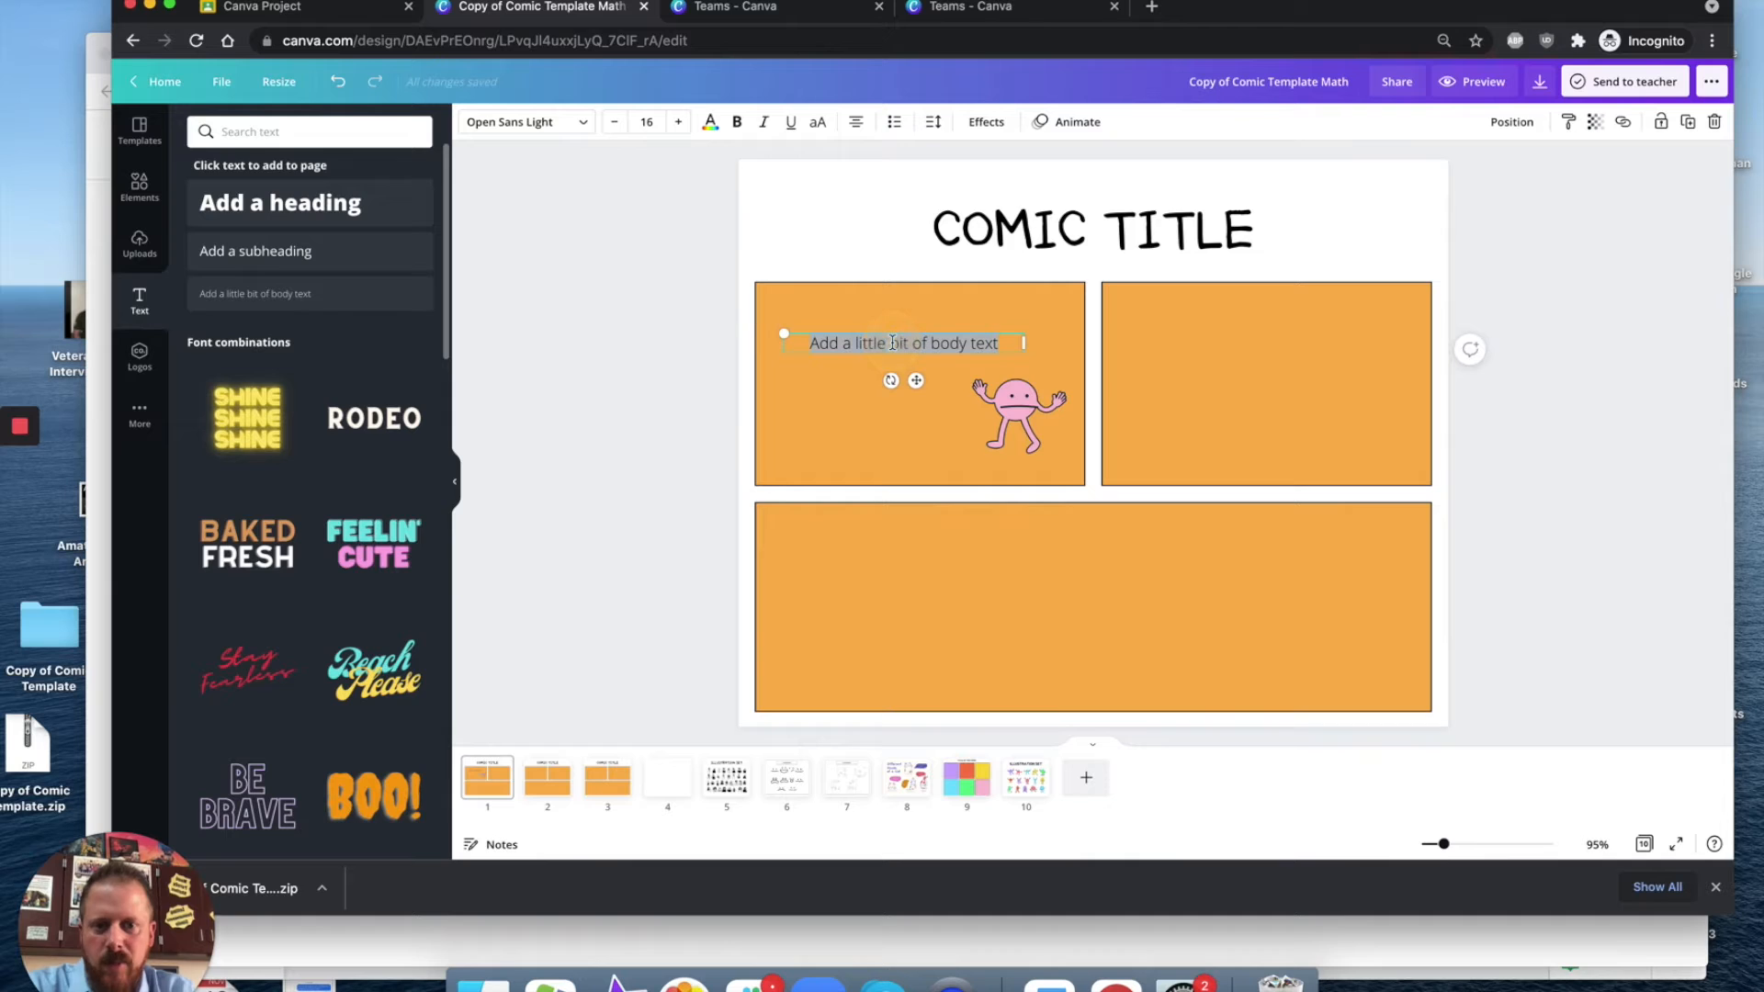
text(Hi)
key(BackSpace)
text(Som)
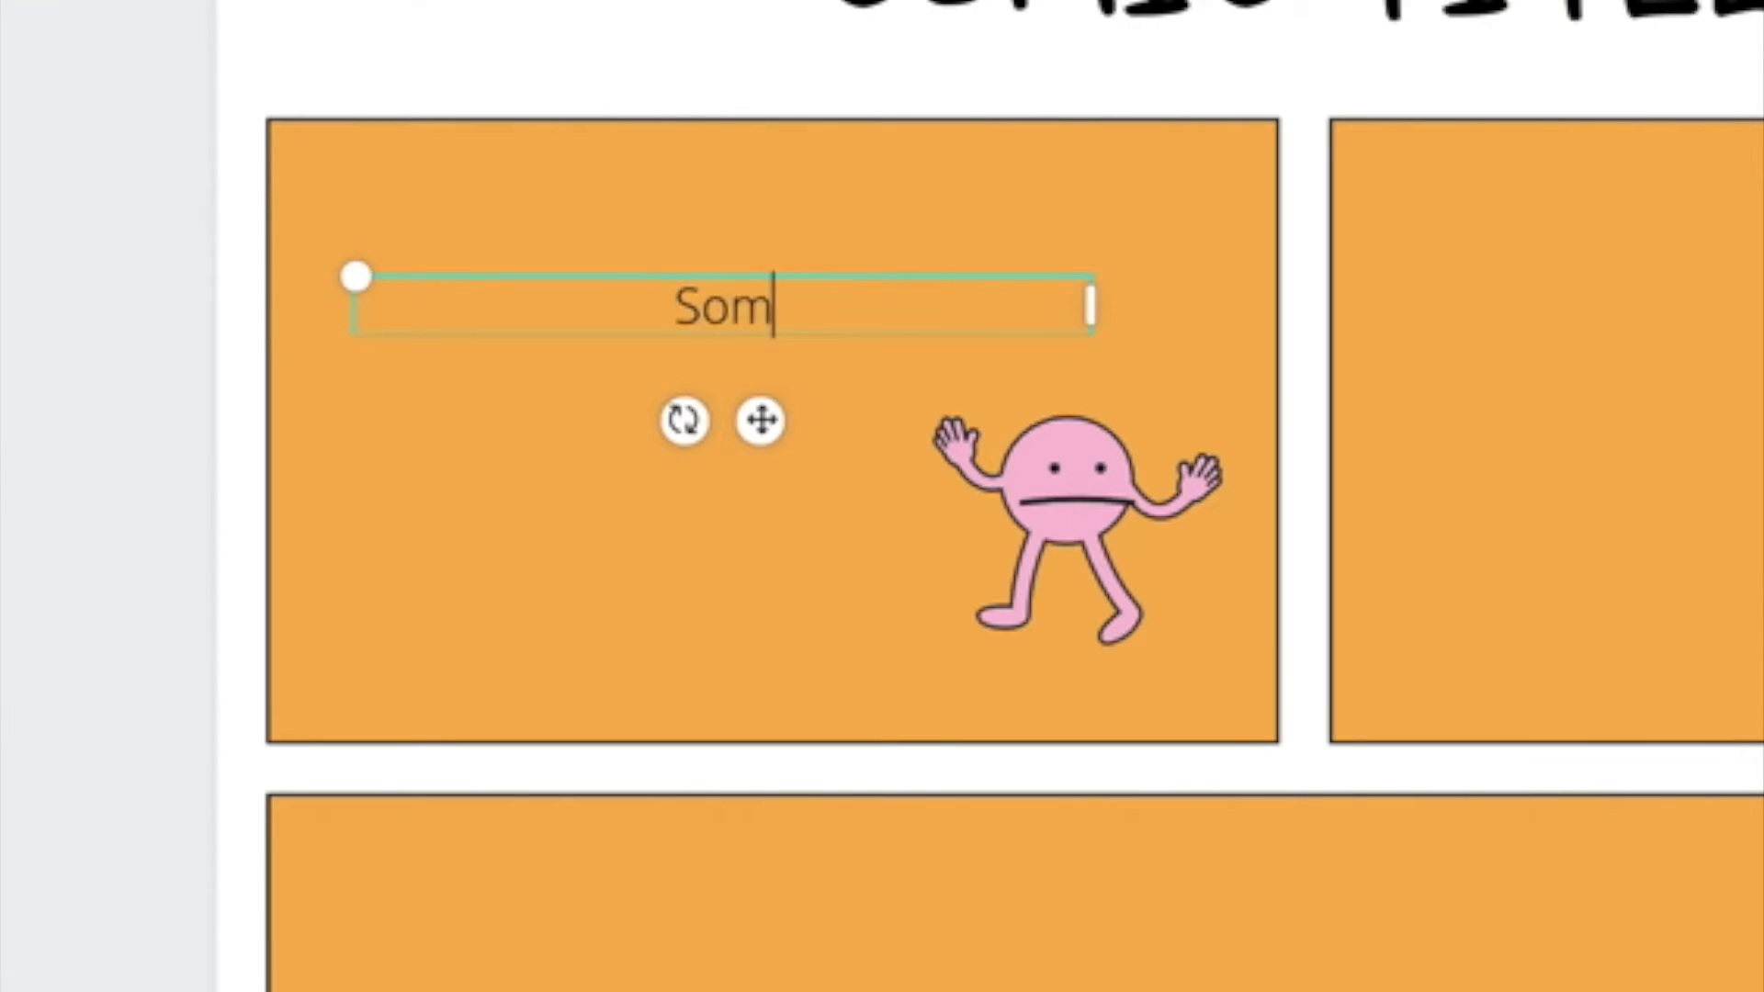
text(ebody once told me the world was )
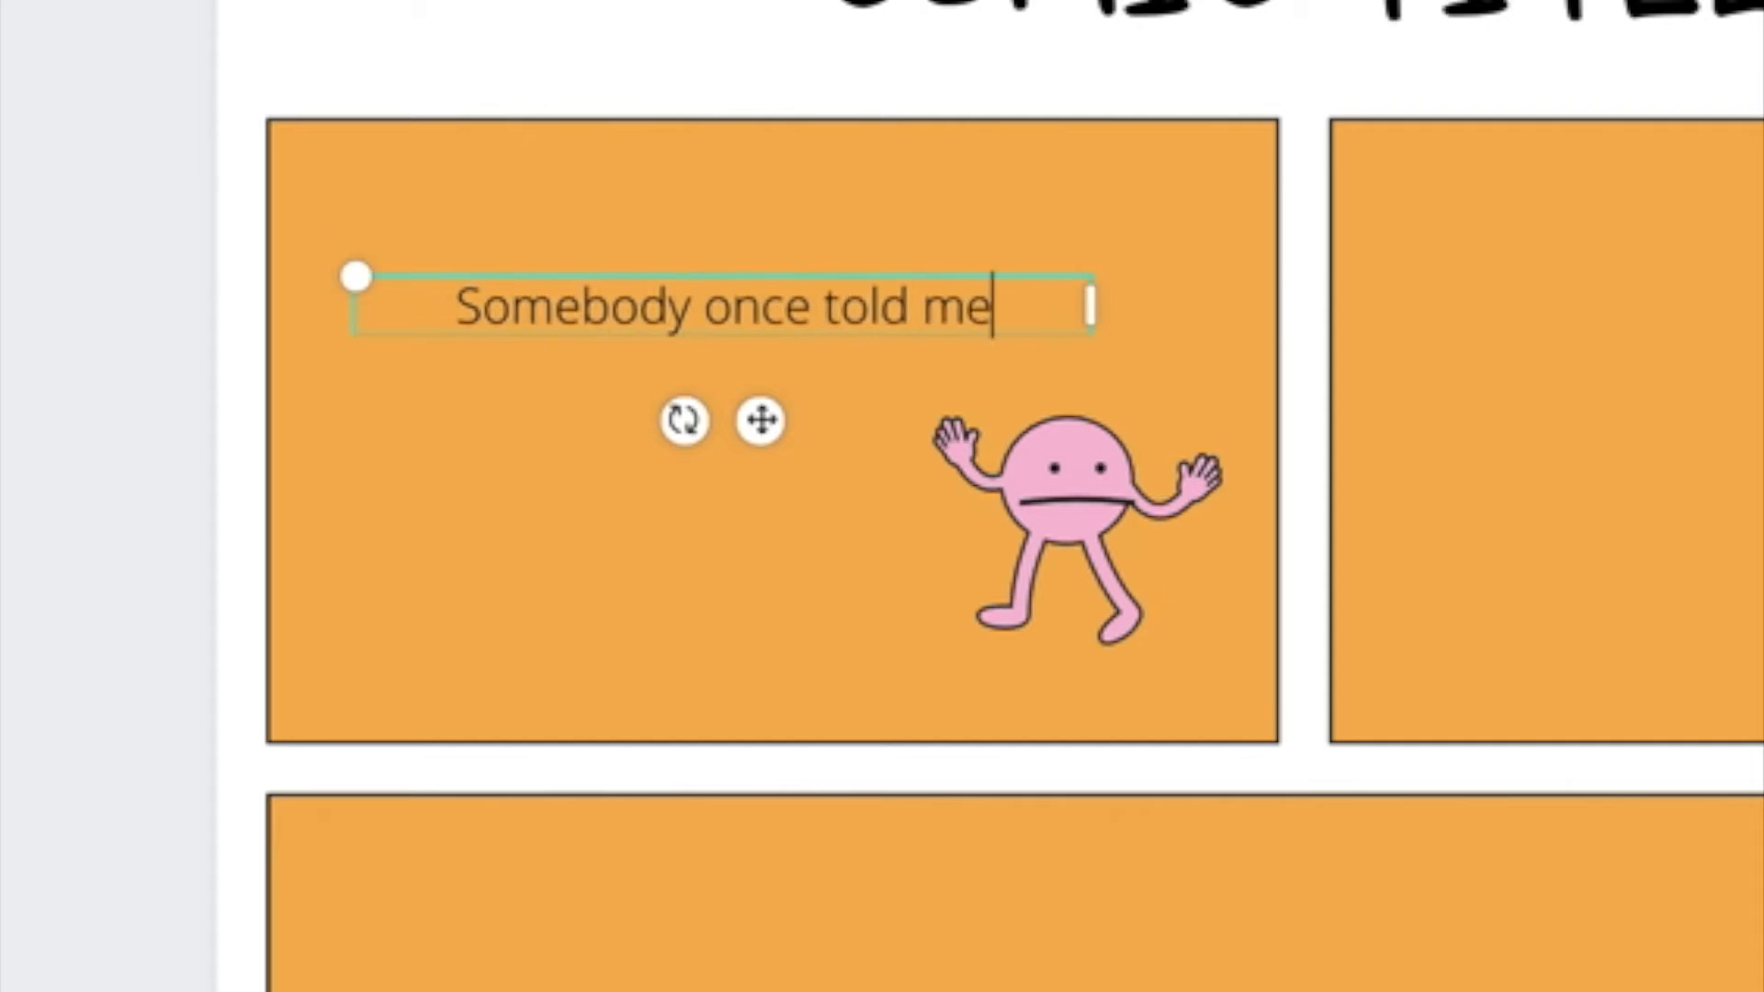
text(going to roll me)
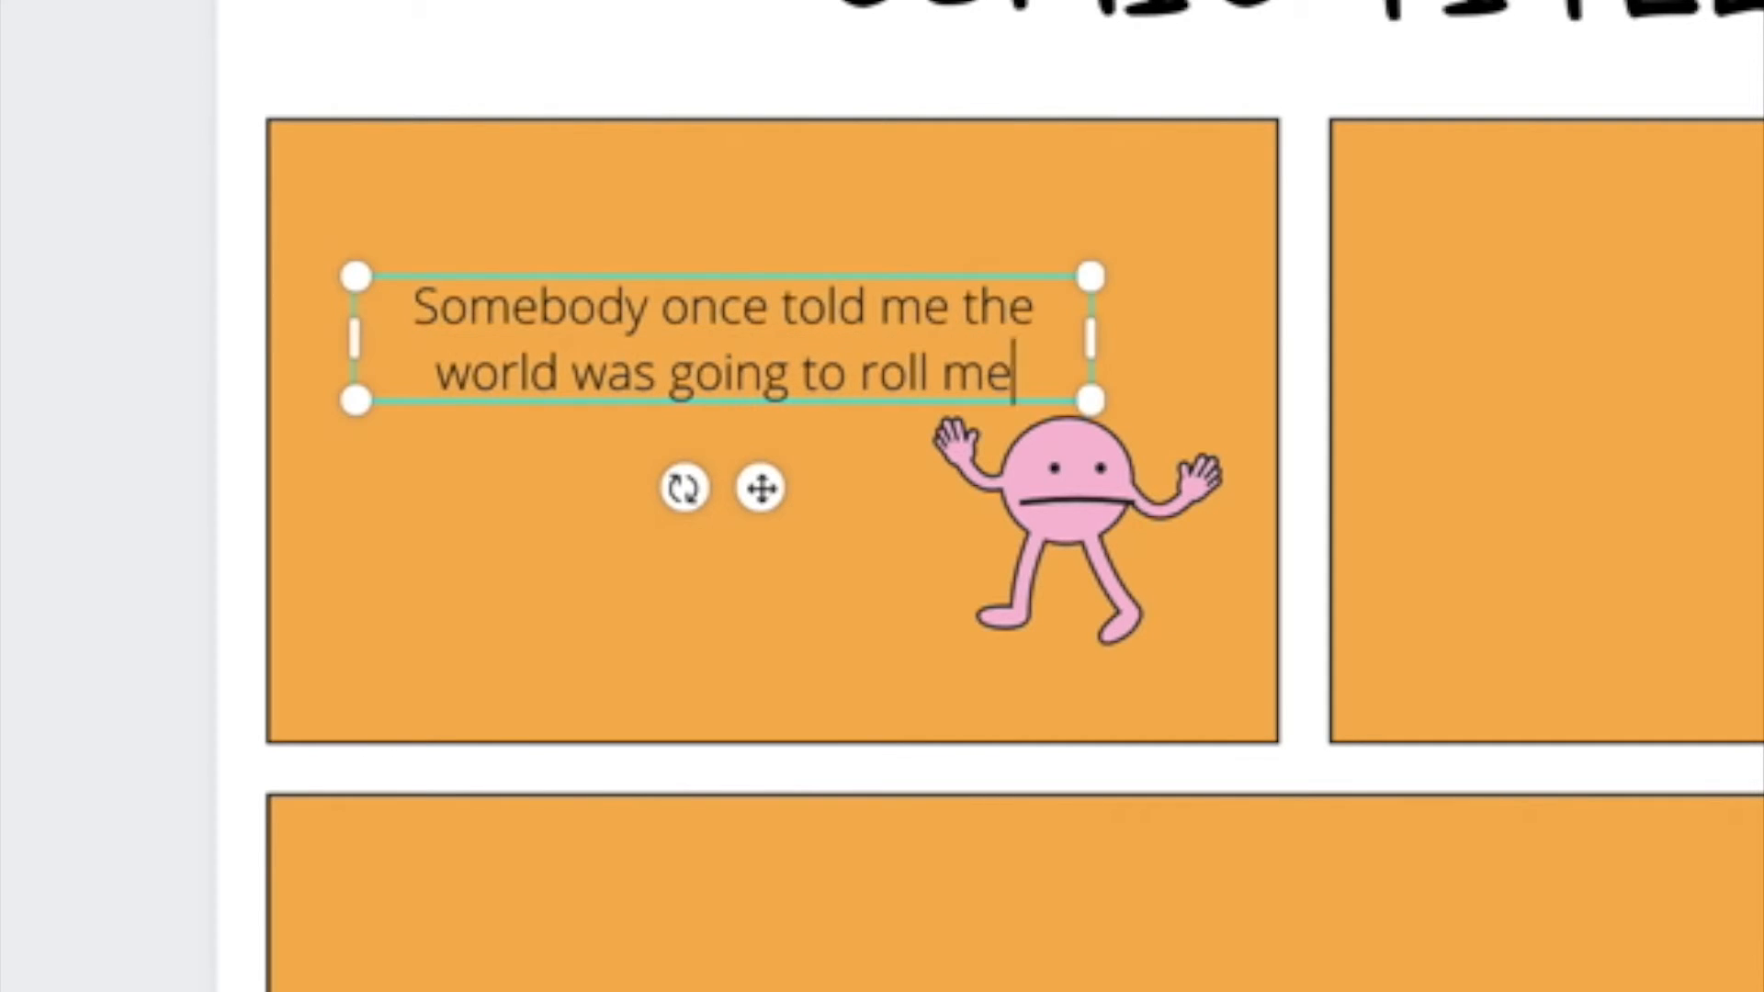
click(587, 491)
Step: Copy the sweet and friendly cat from the cat moods page and paste it into the second panel
click(916, 771)
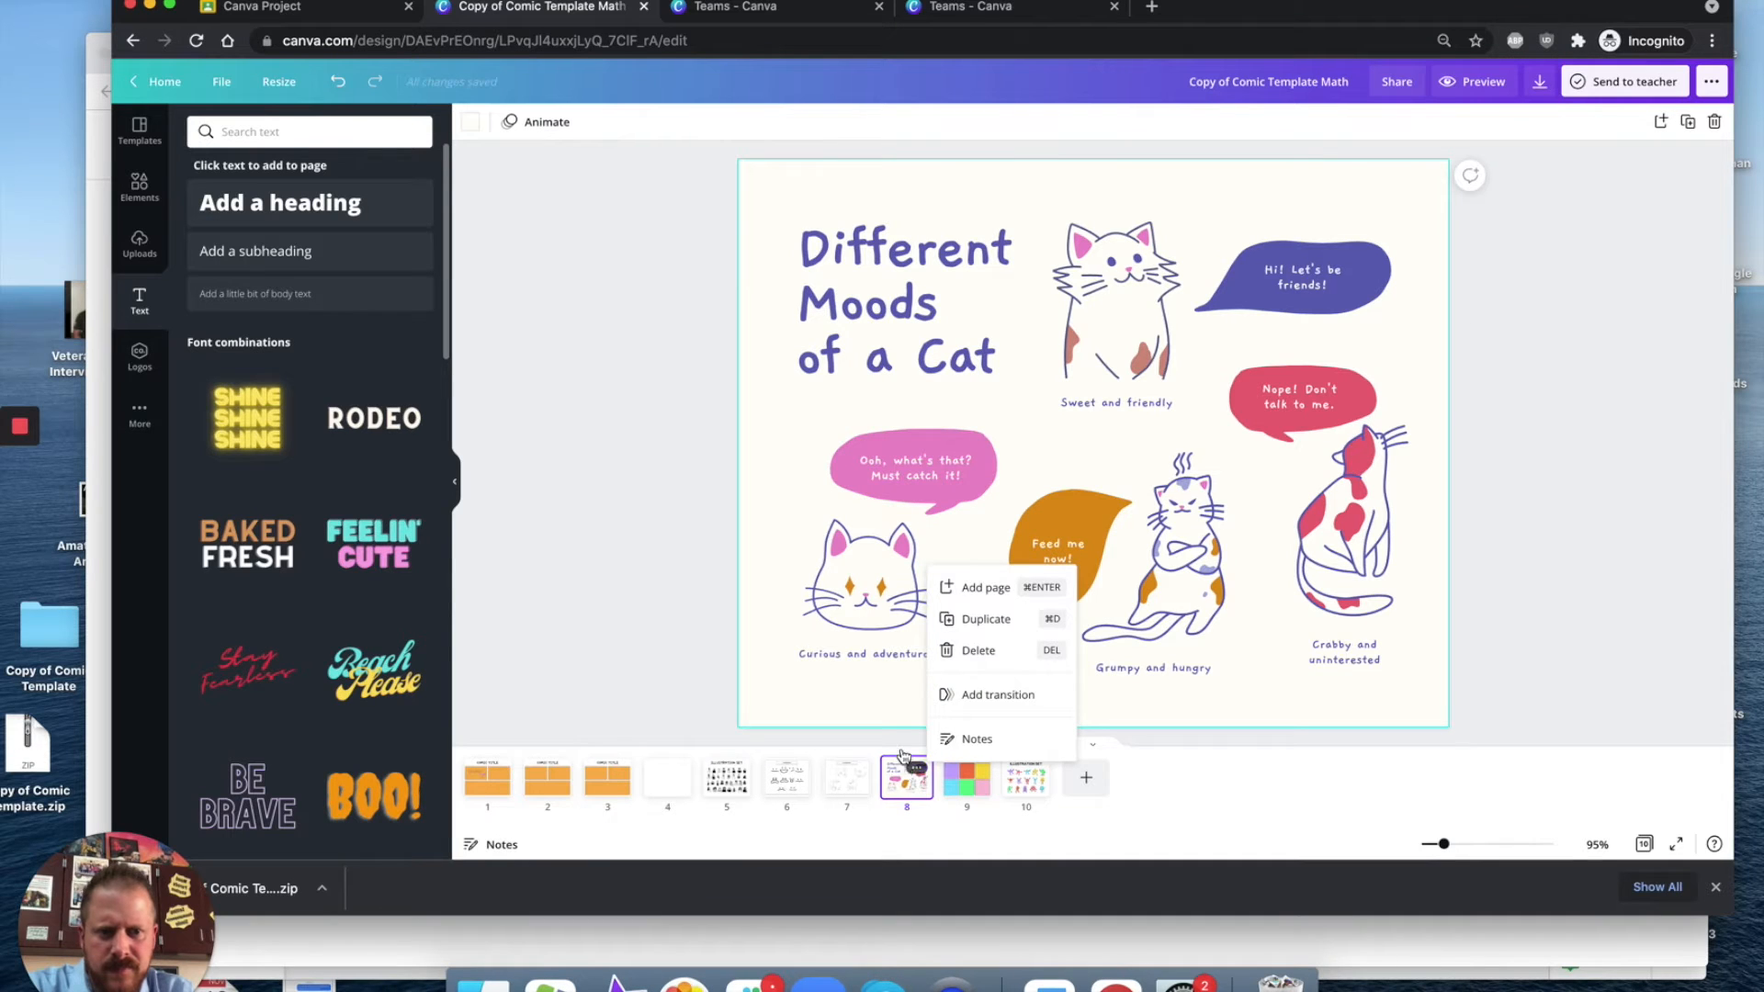
click(1158, 332)
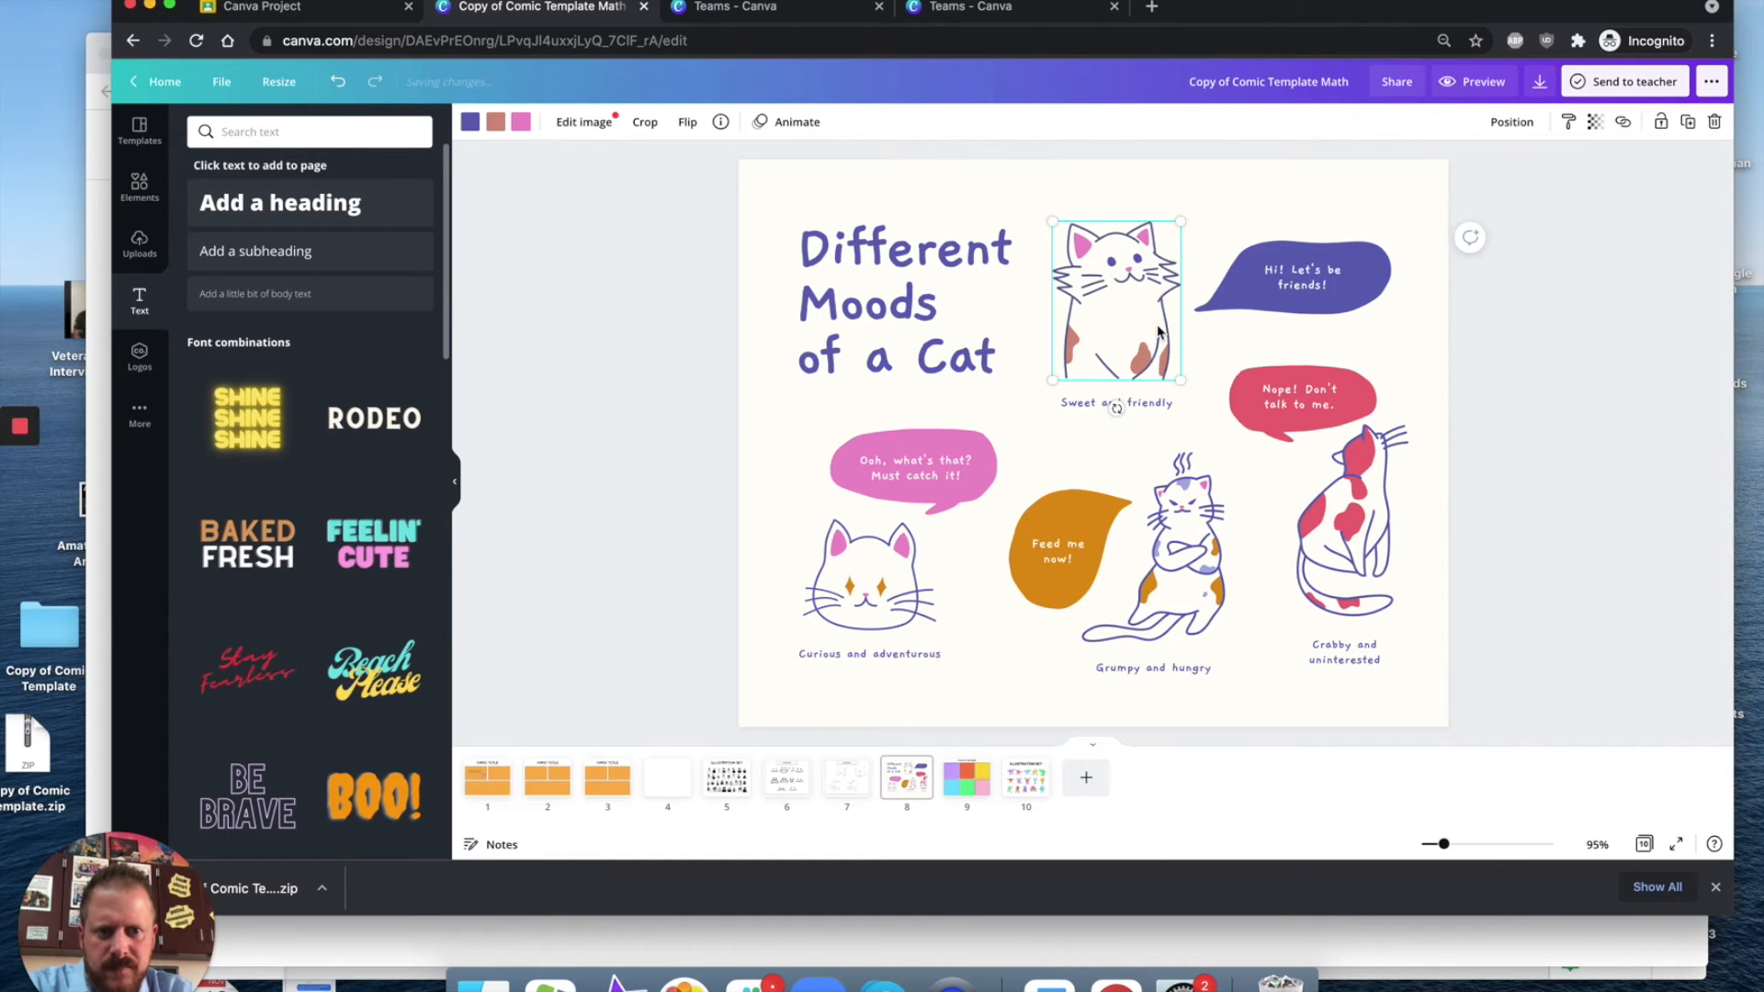
click(502, 787)
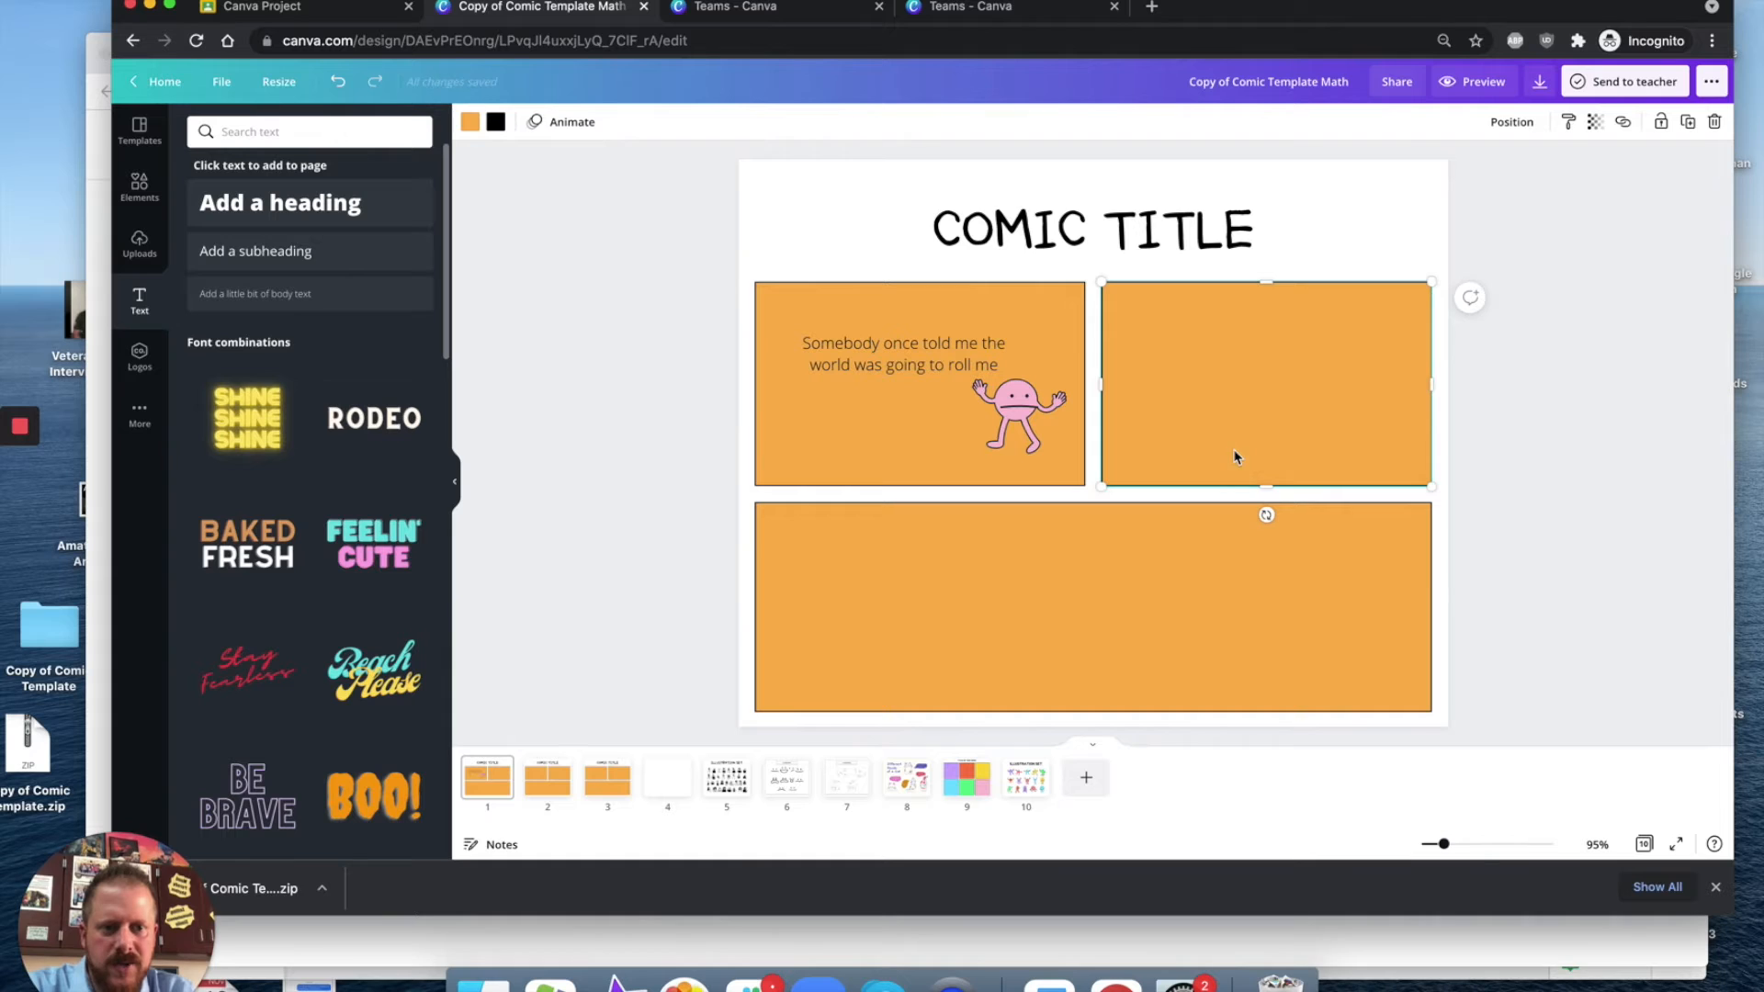
key(ctrl+v)
drag(1138, 275, 1193, 375)
Step: Search the elements library for speech bubble graphics and browse the results
click(852, 795)
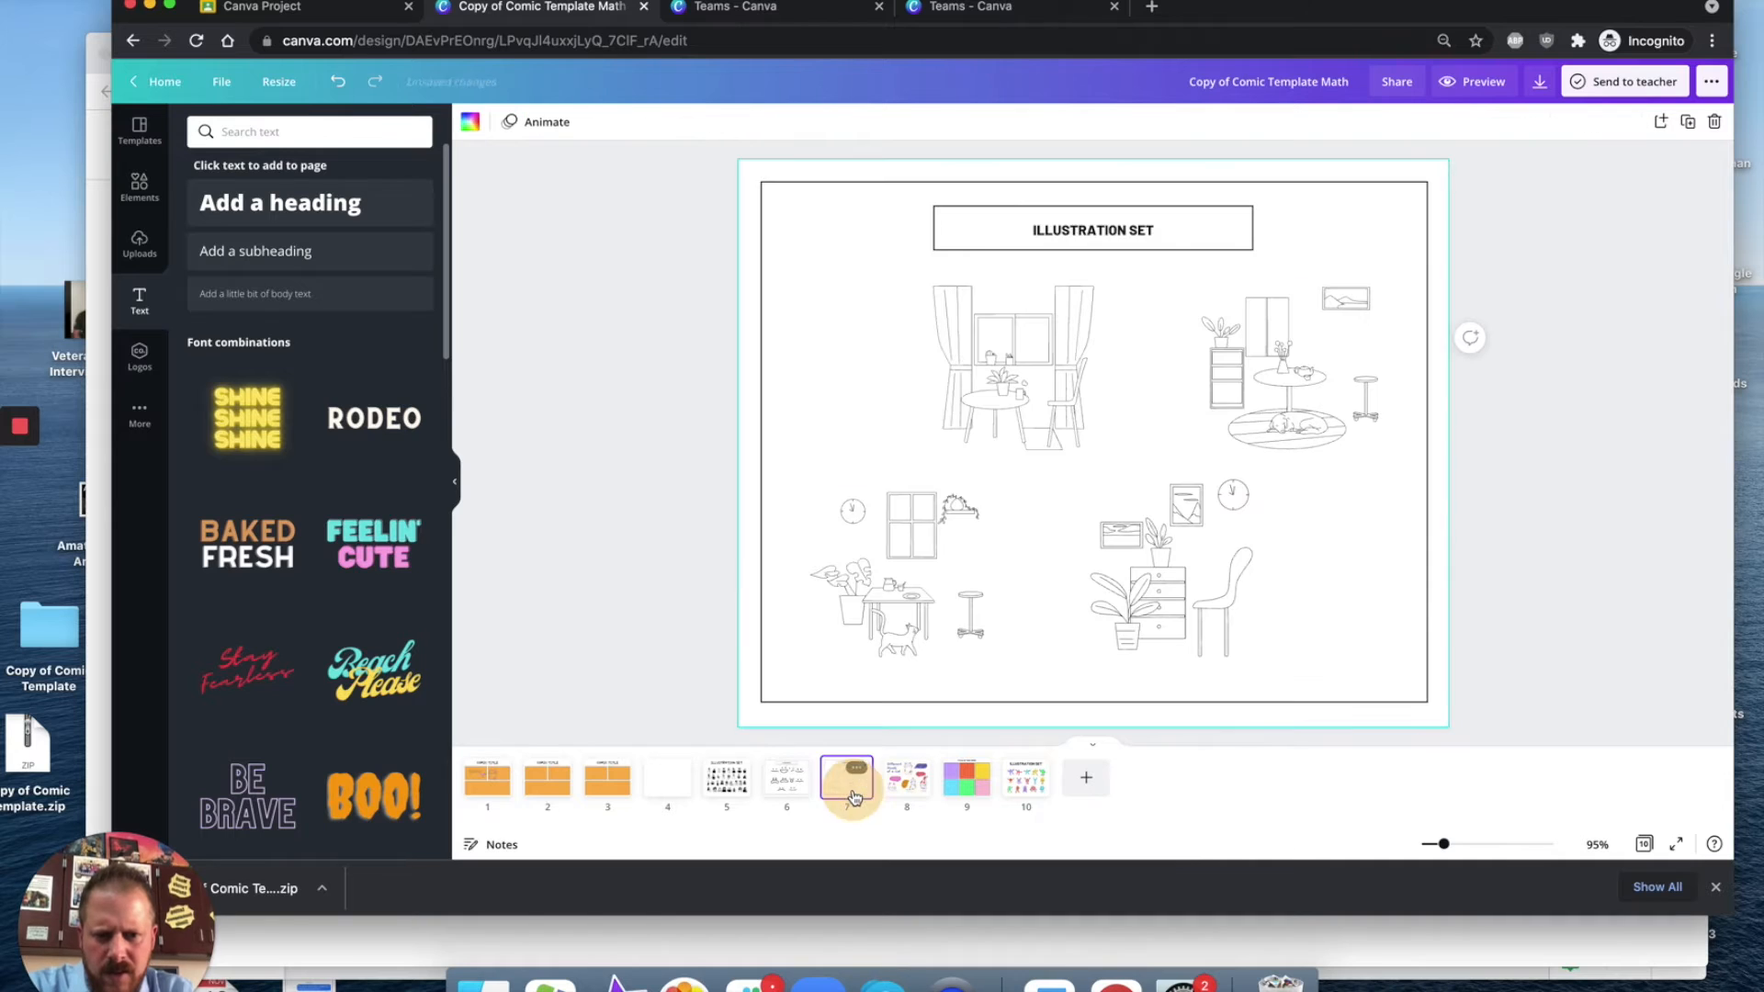
click(143, 188)
click(139, 129)
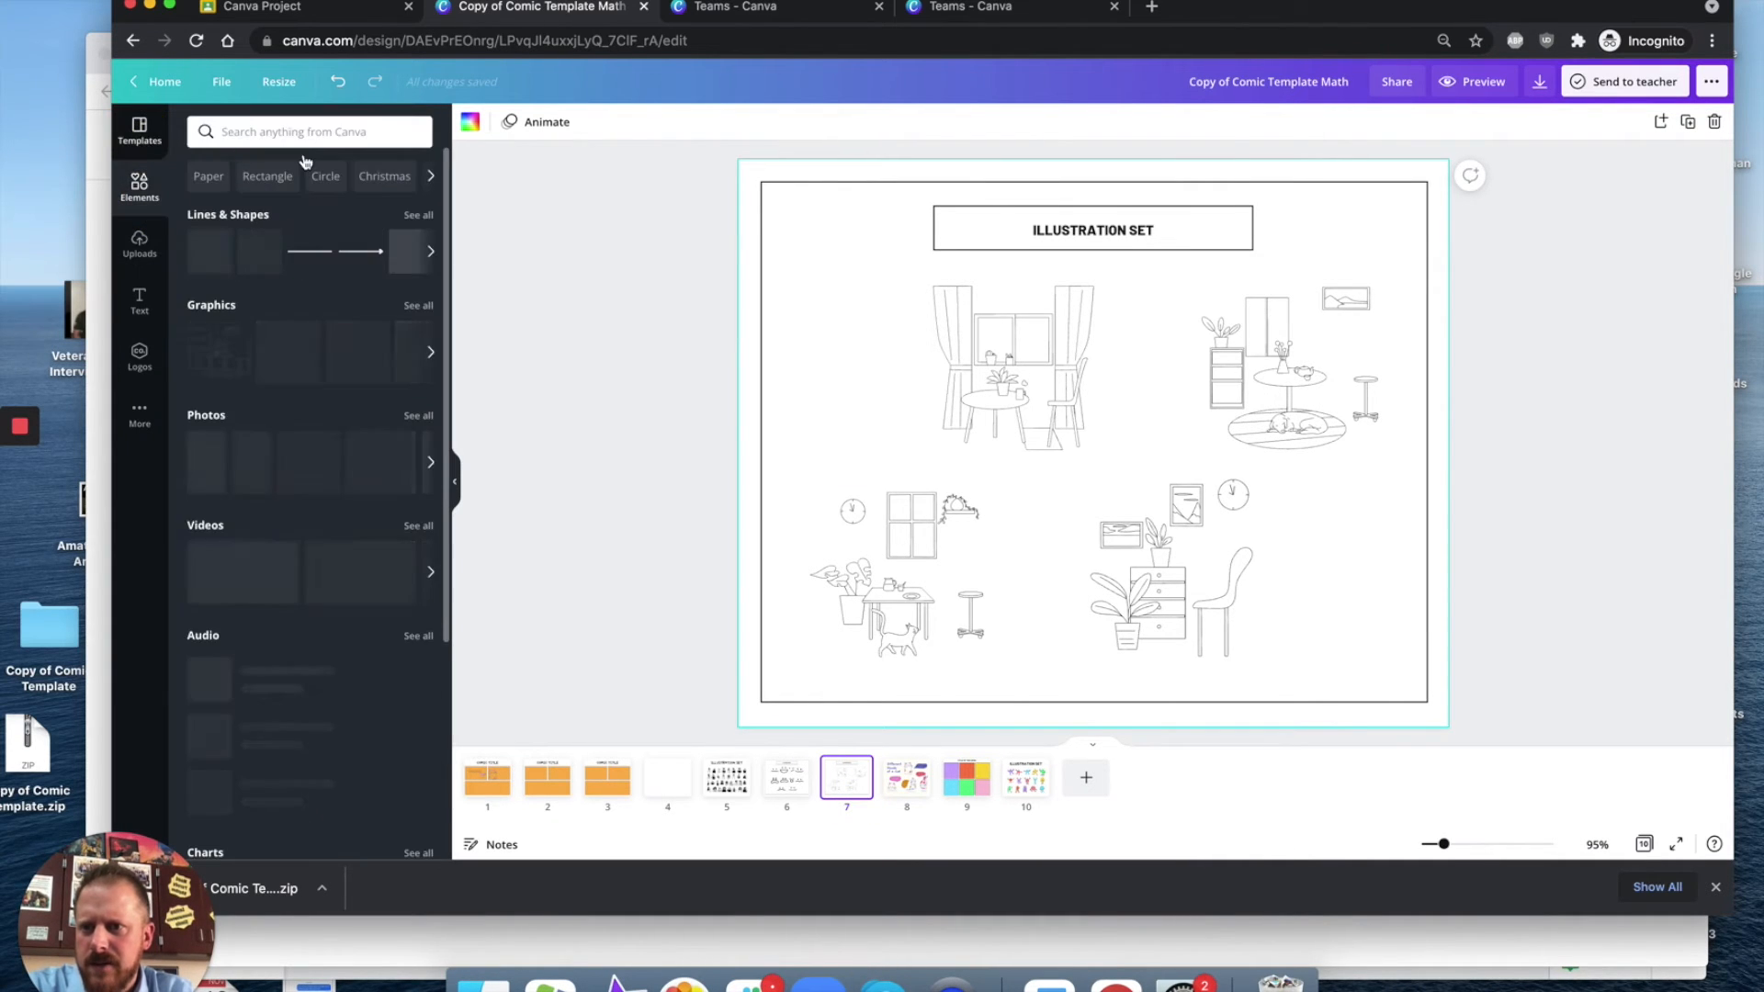
click(147, 183)
click(292, 129)
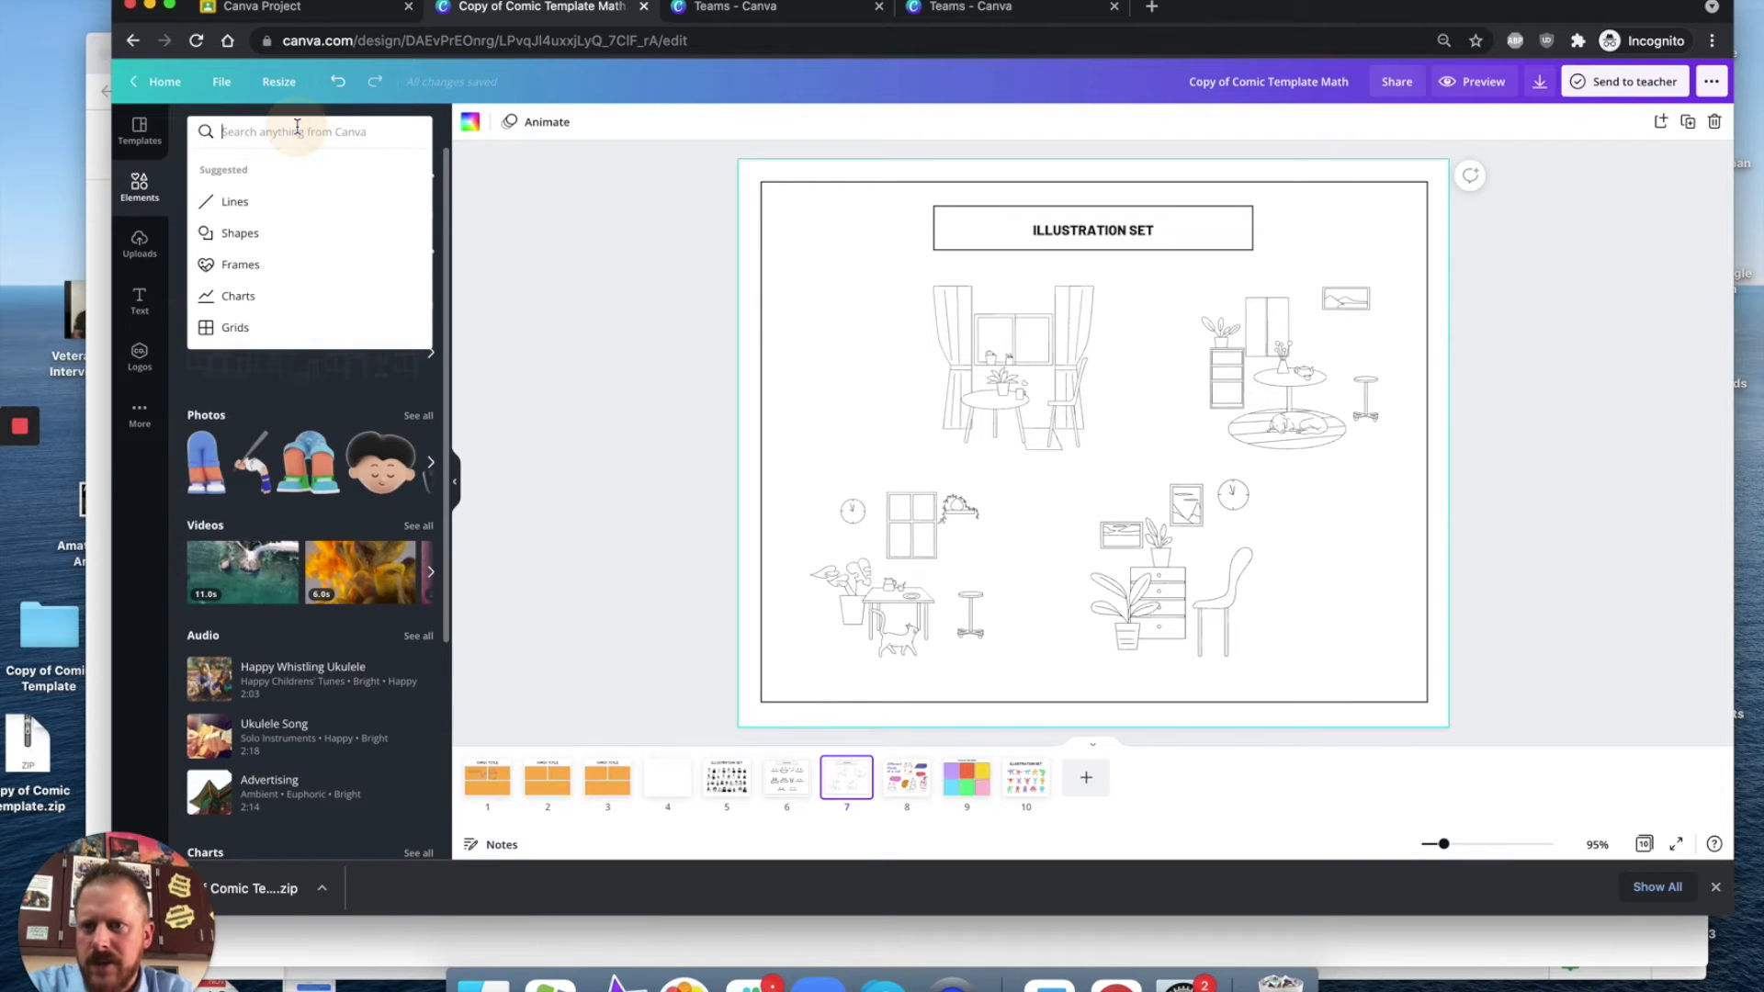
text(spp)
text(ech bubble)
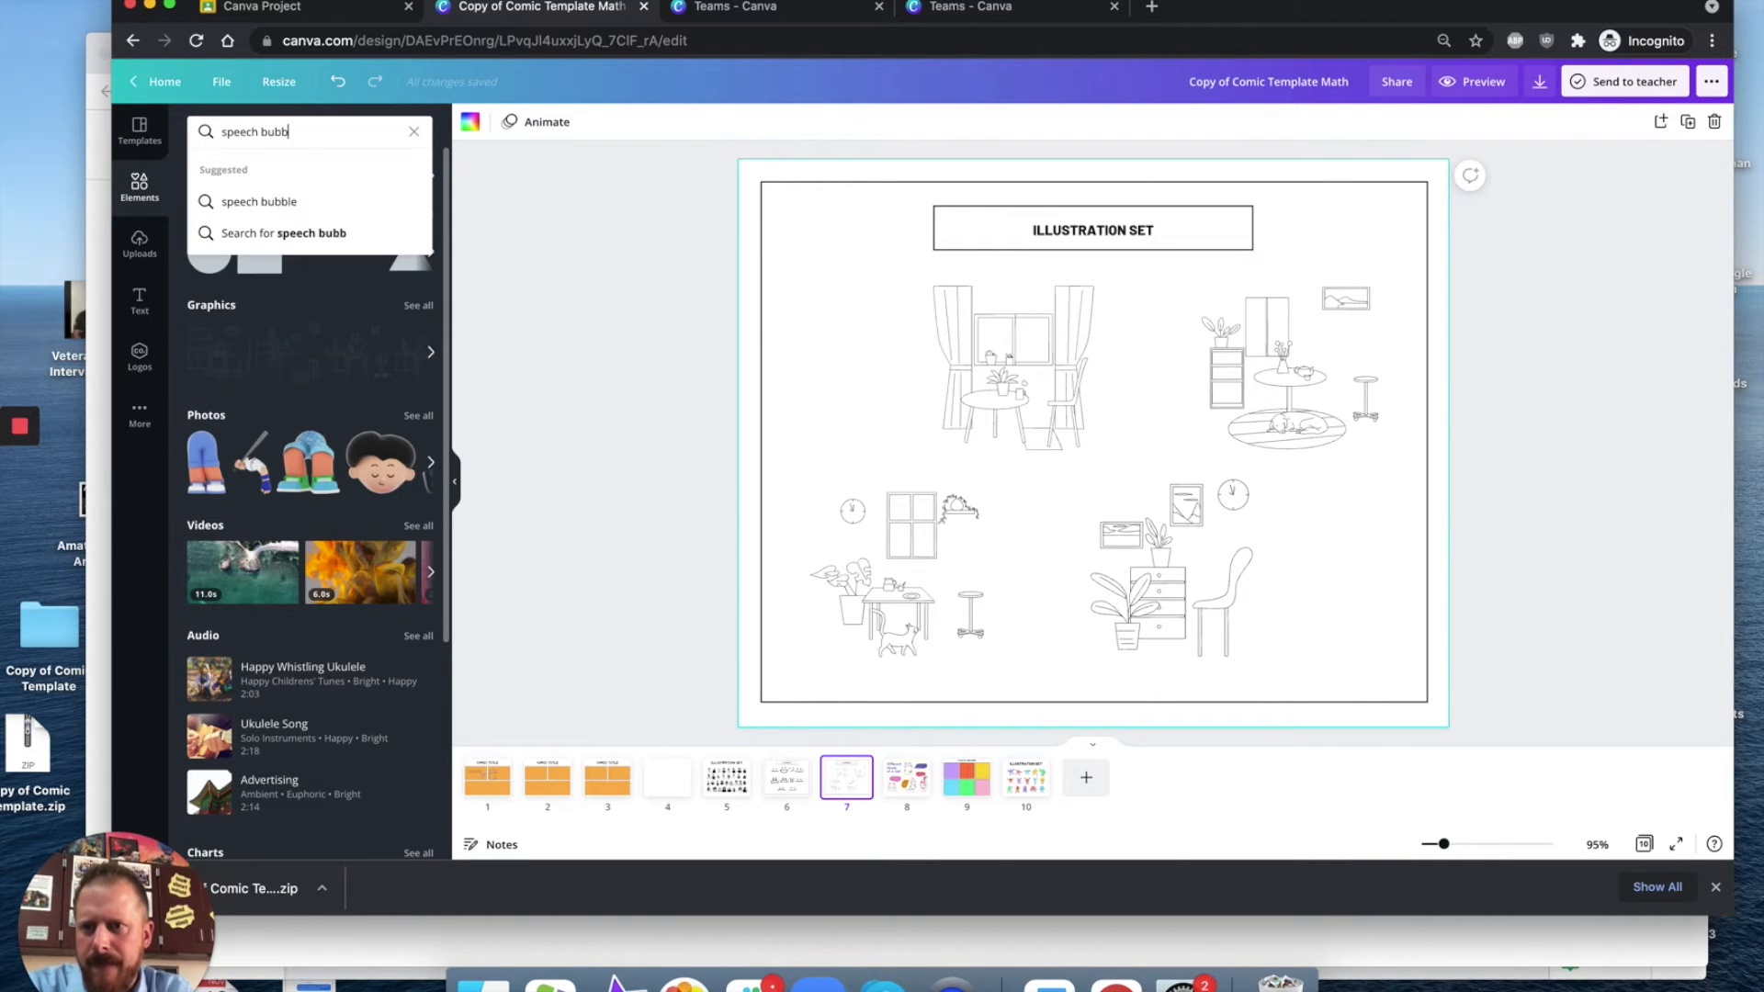
key(Return)
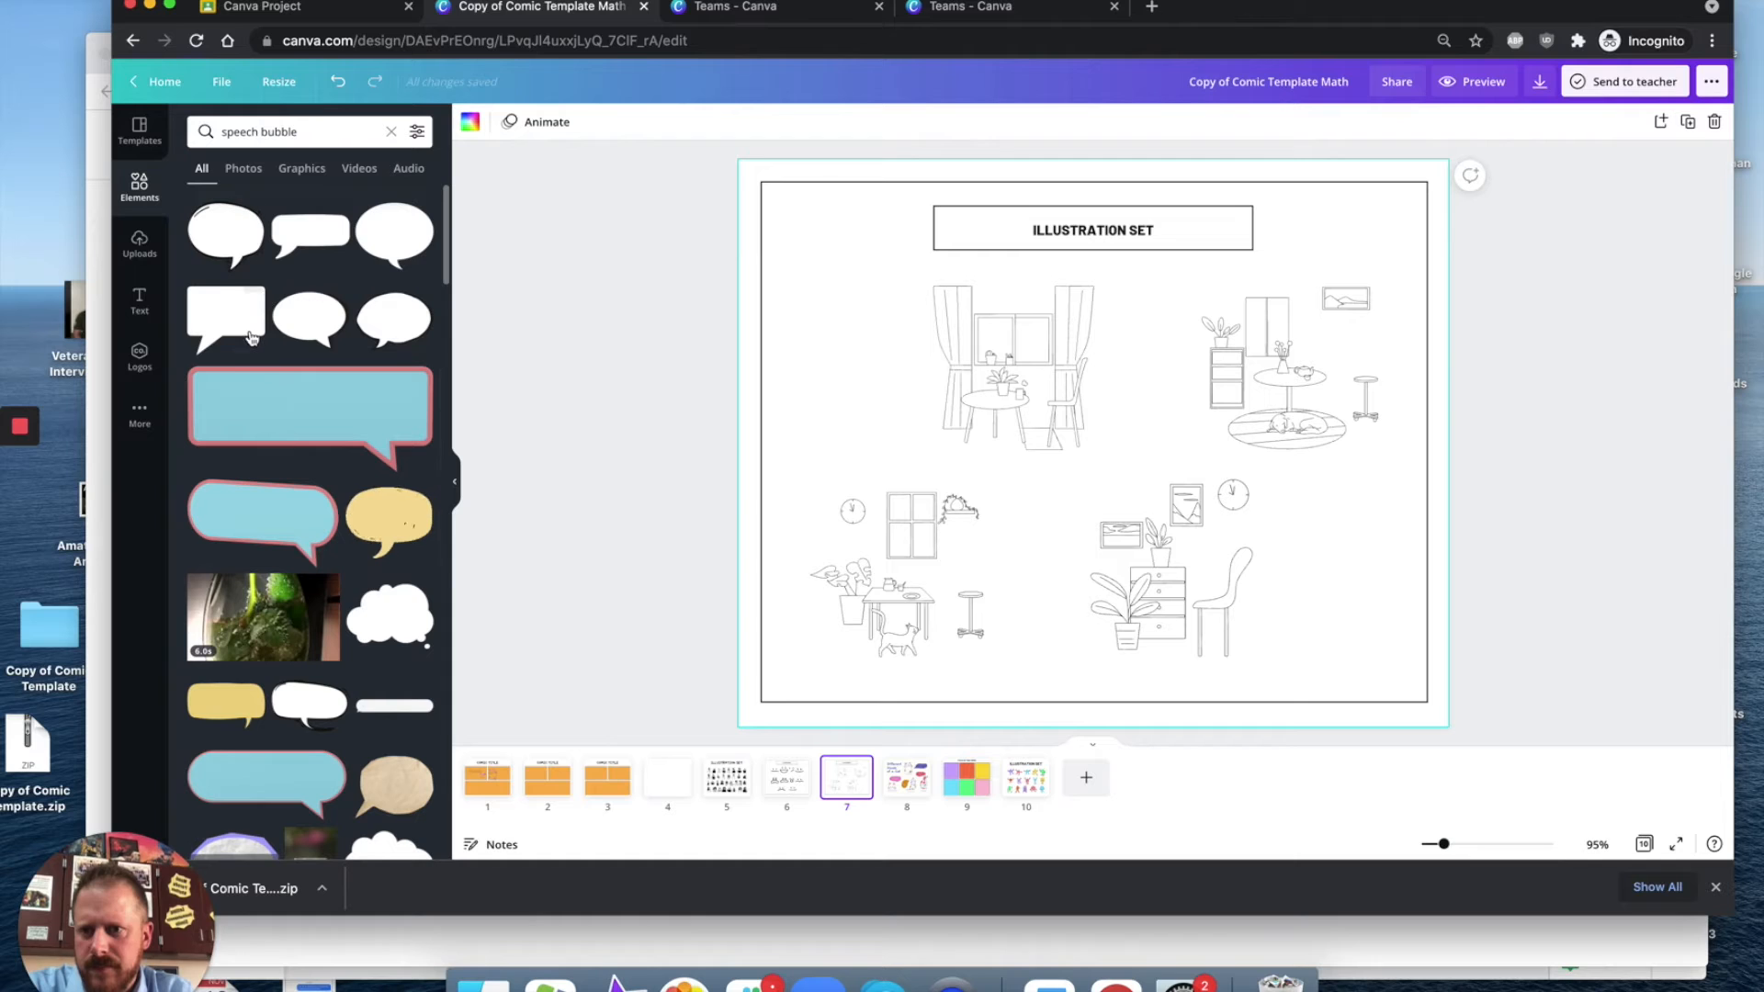
scroll(271, 577, down, 2)
scroll(271, 577, down, 2)
scroll(396, 712, up, 4)
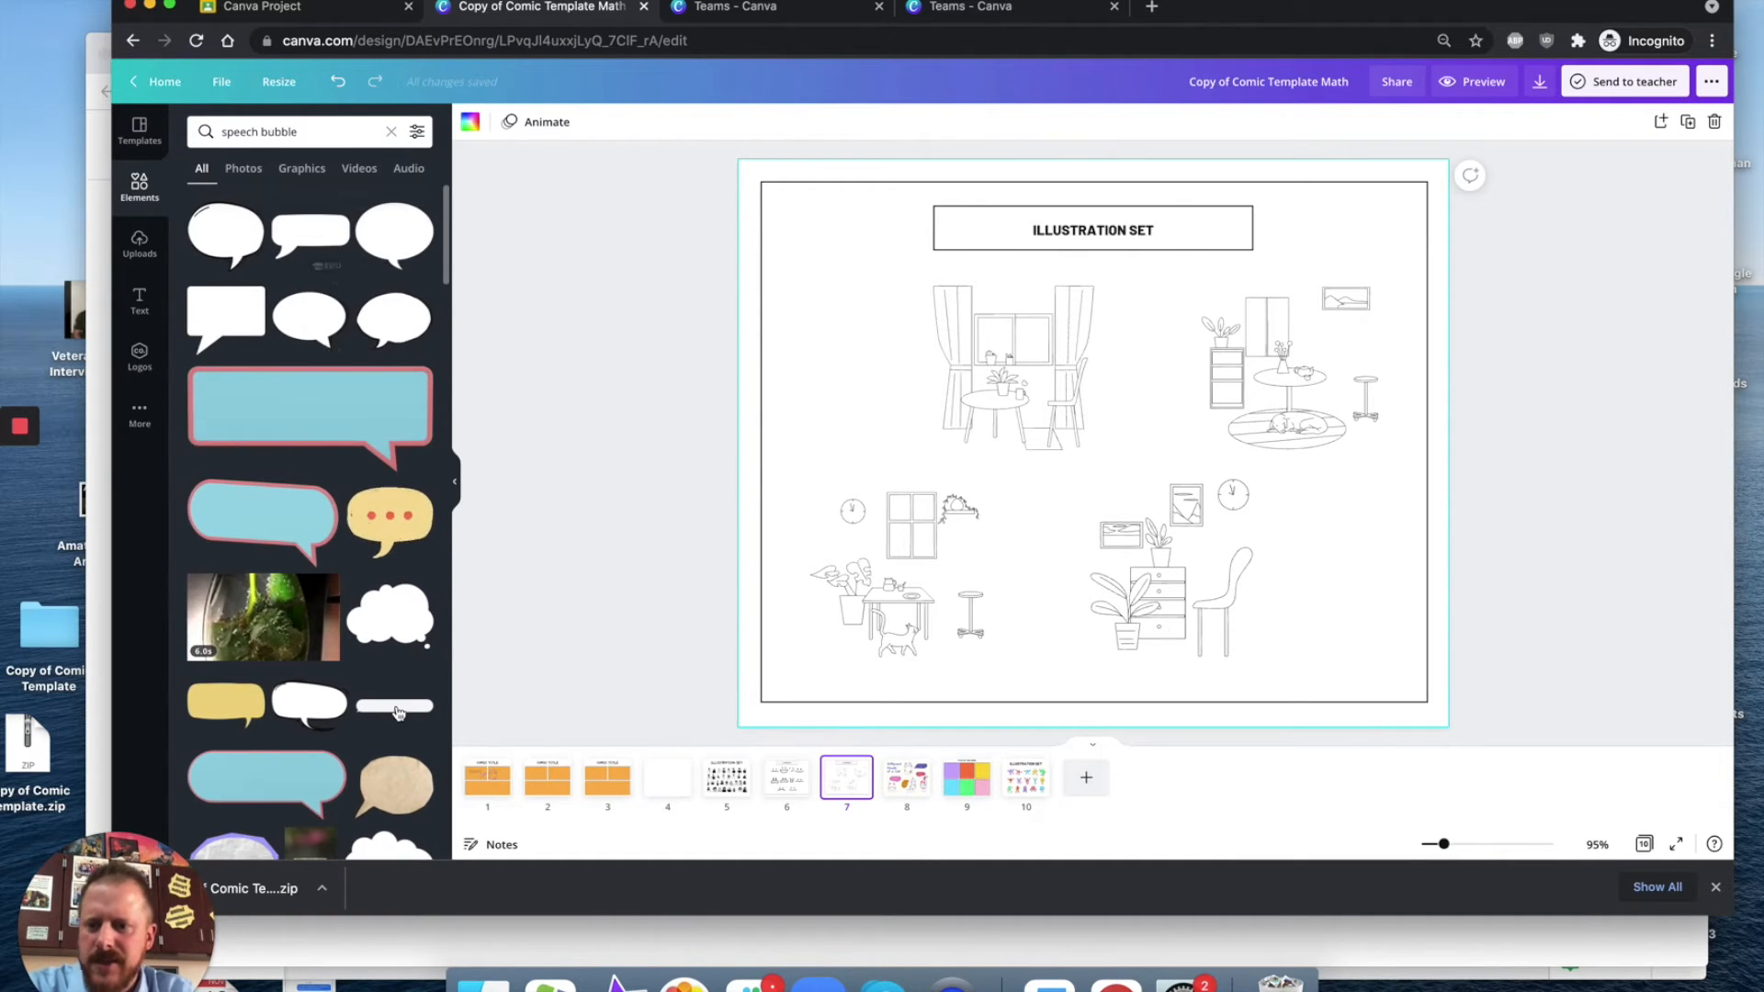
scroll(396, 712, down, 6)
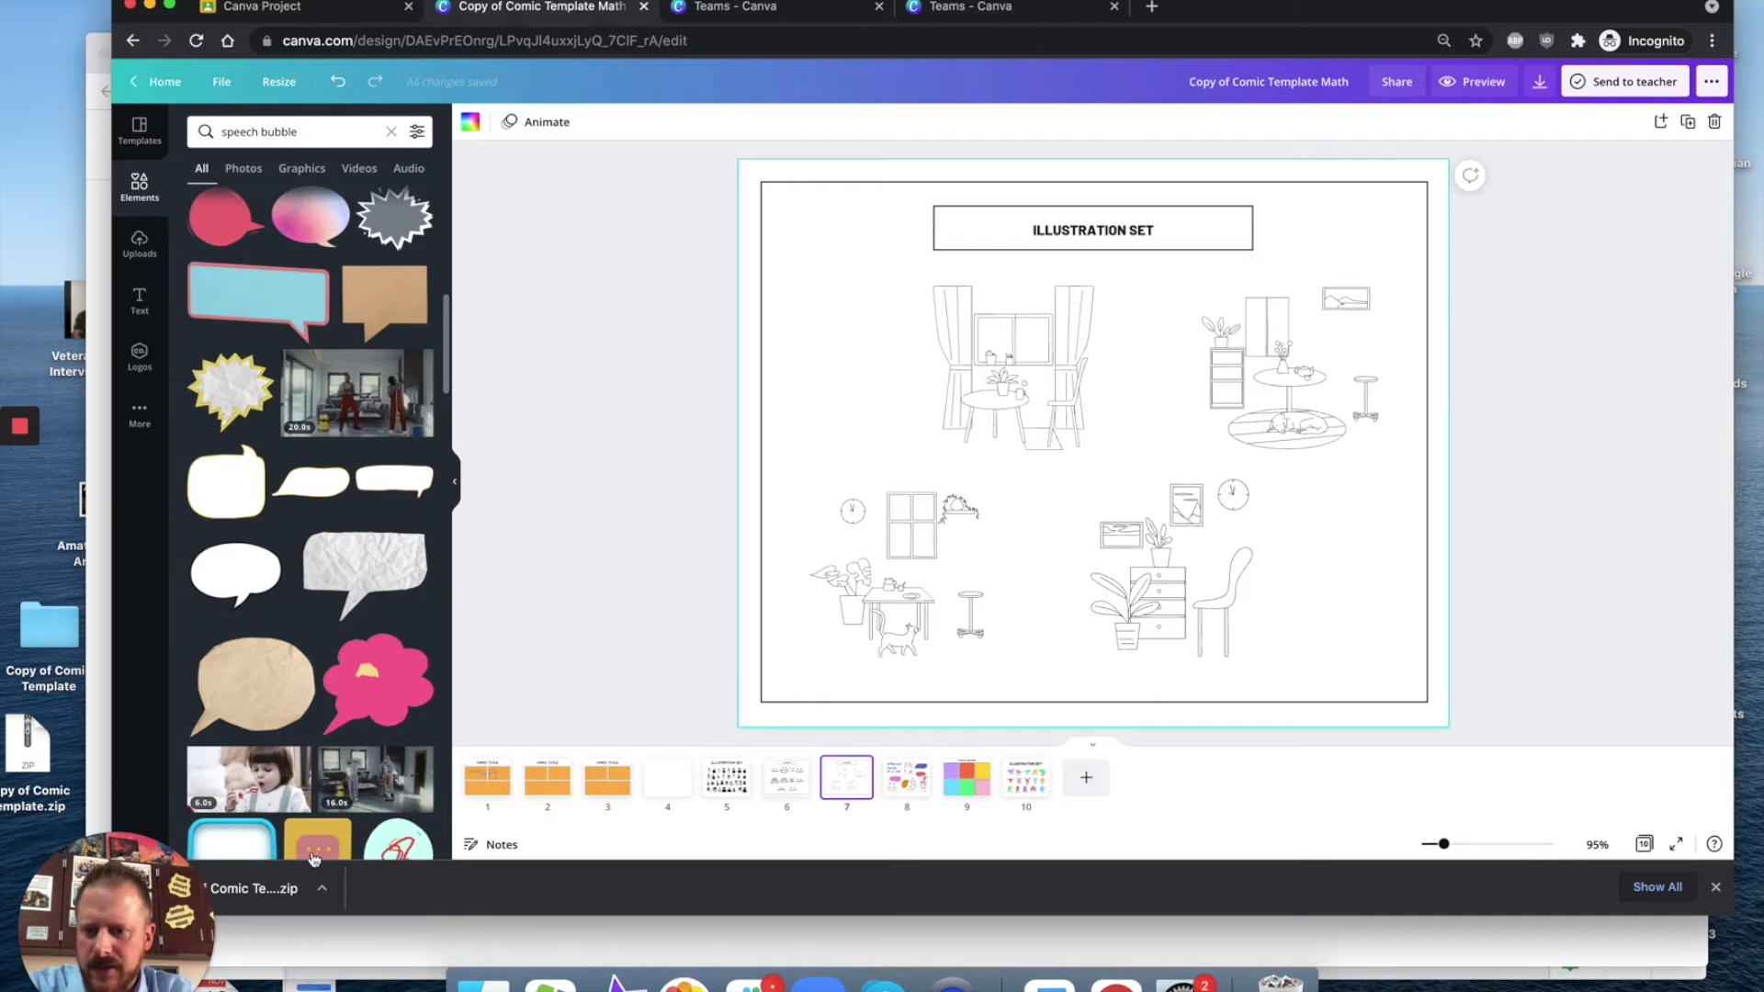
click(494, 788)
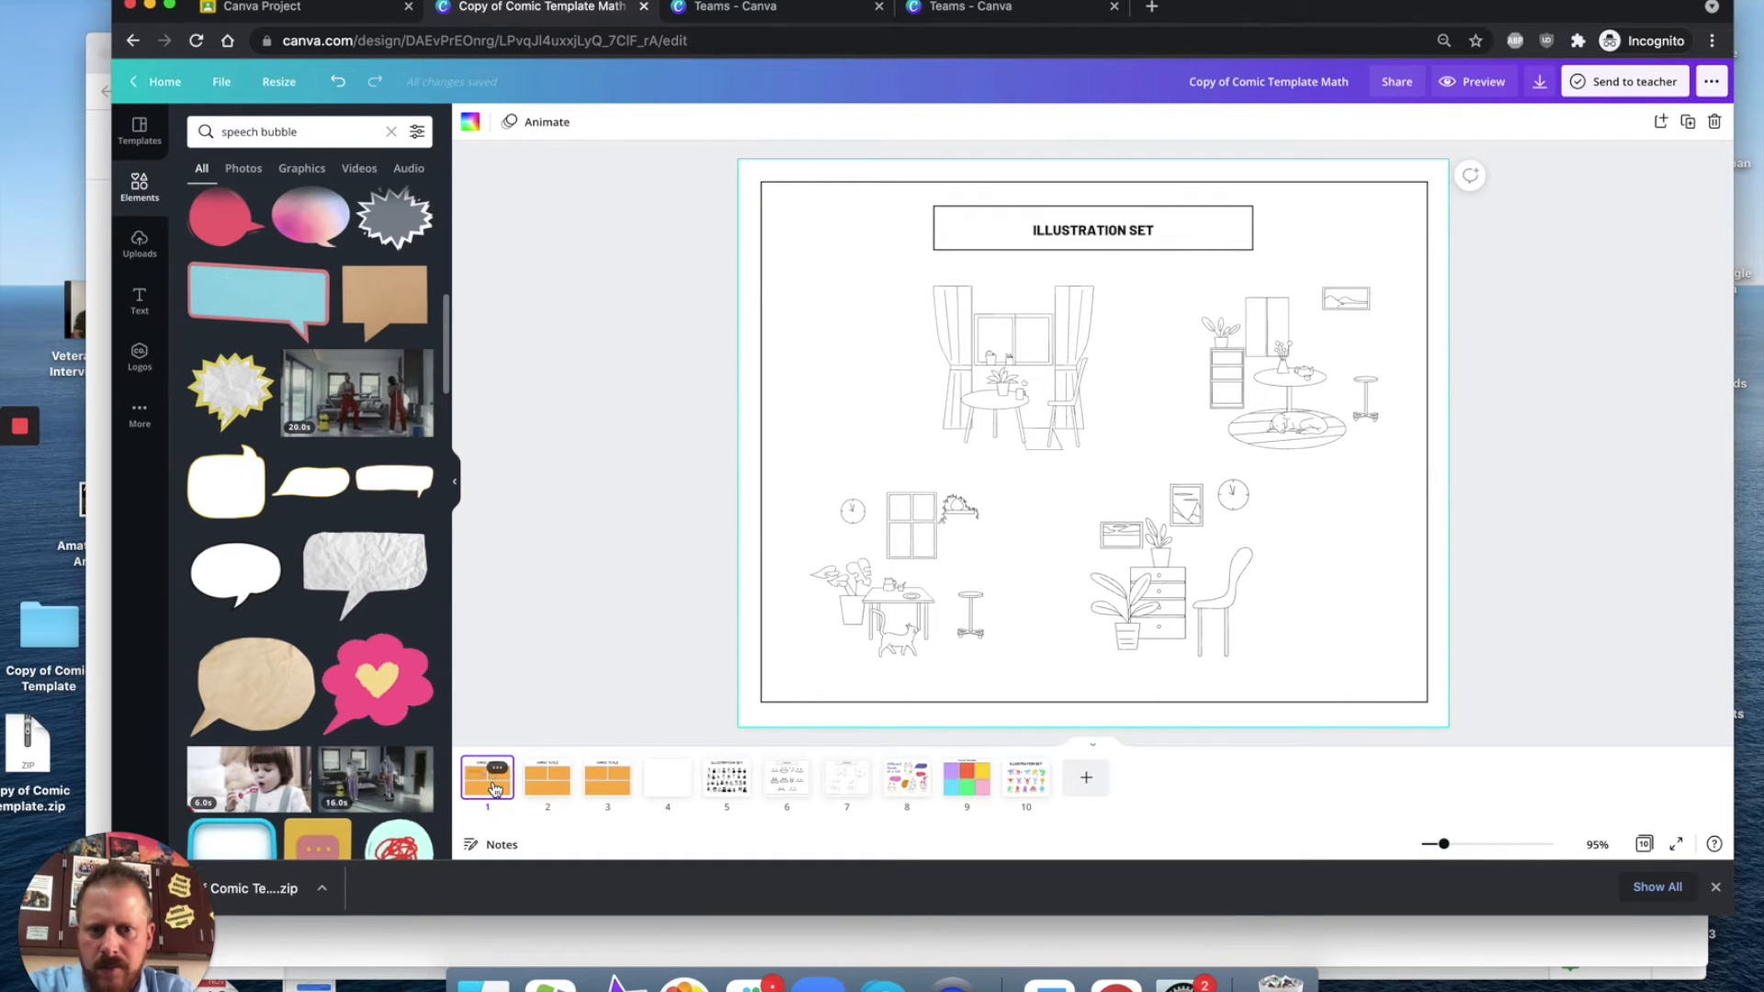
Step: Add a rectangular speech bubble and resize it into the second panel above and beside the cat
scroll(349, 551, up, 6)
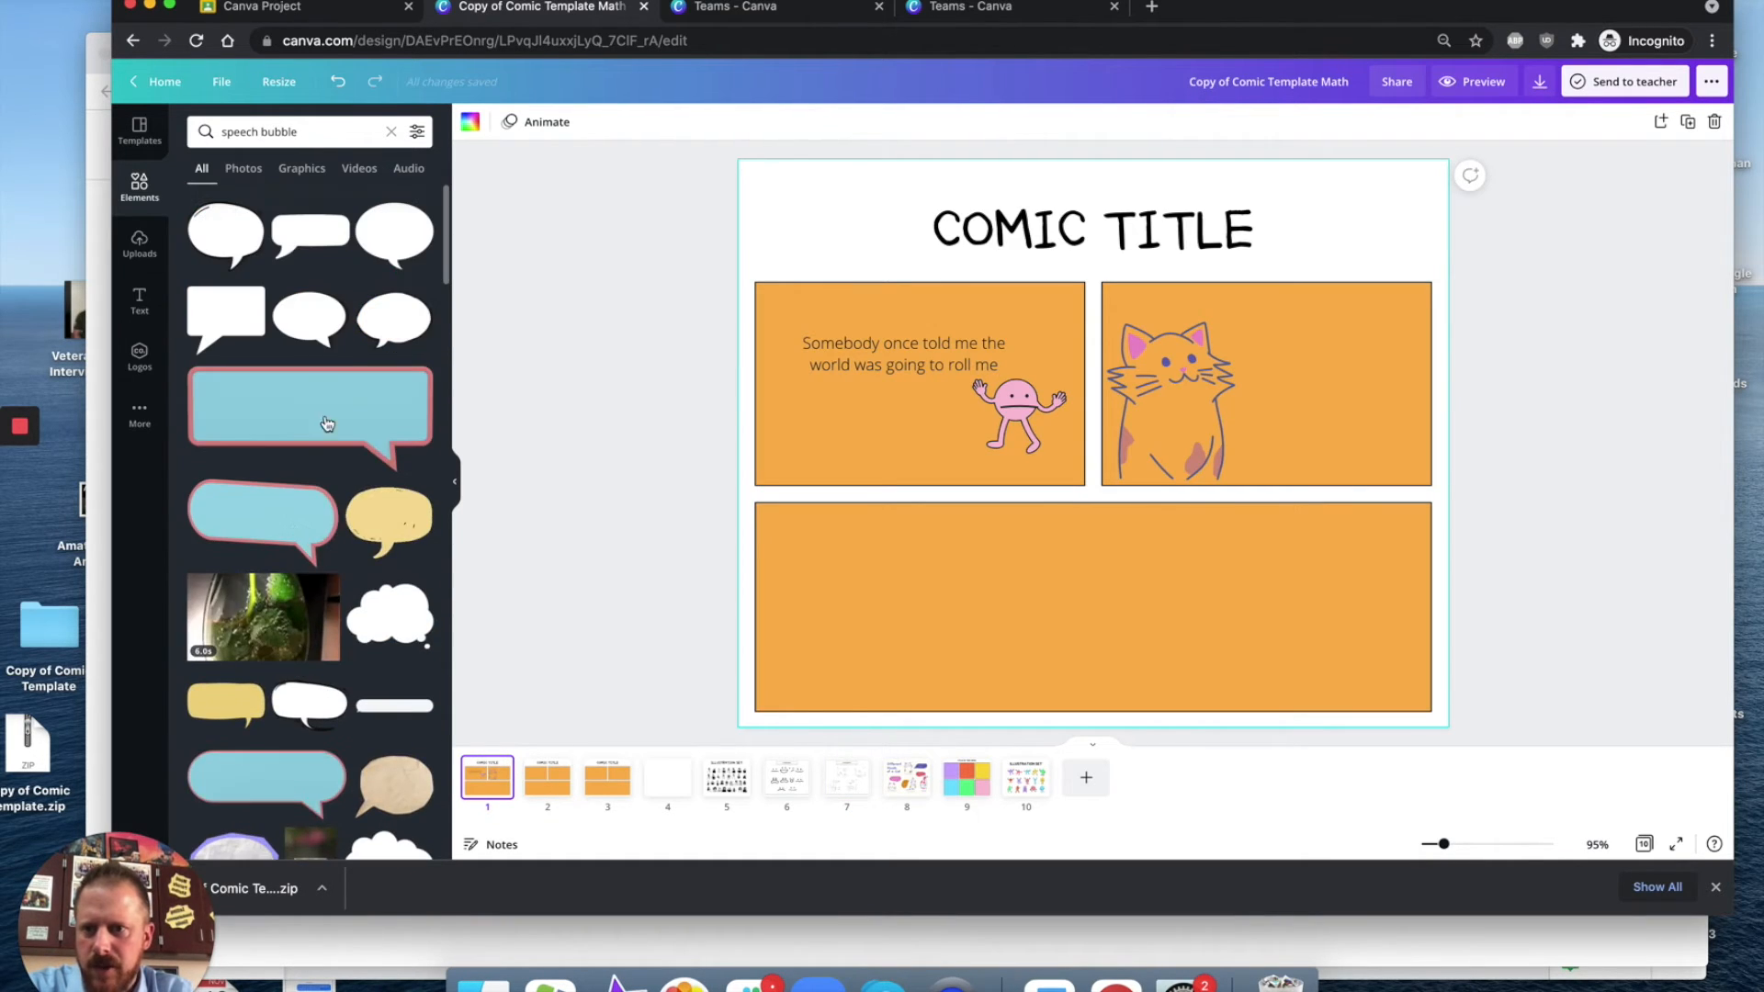
click(240, 317)
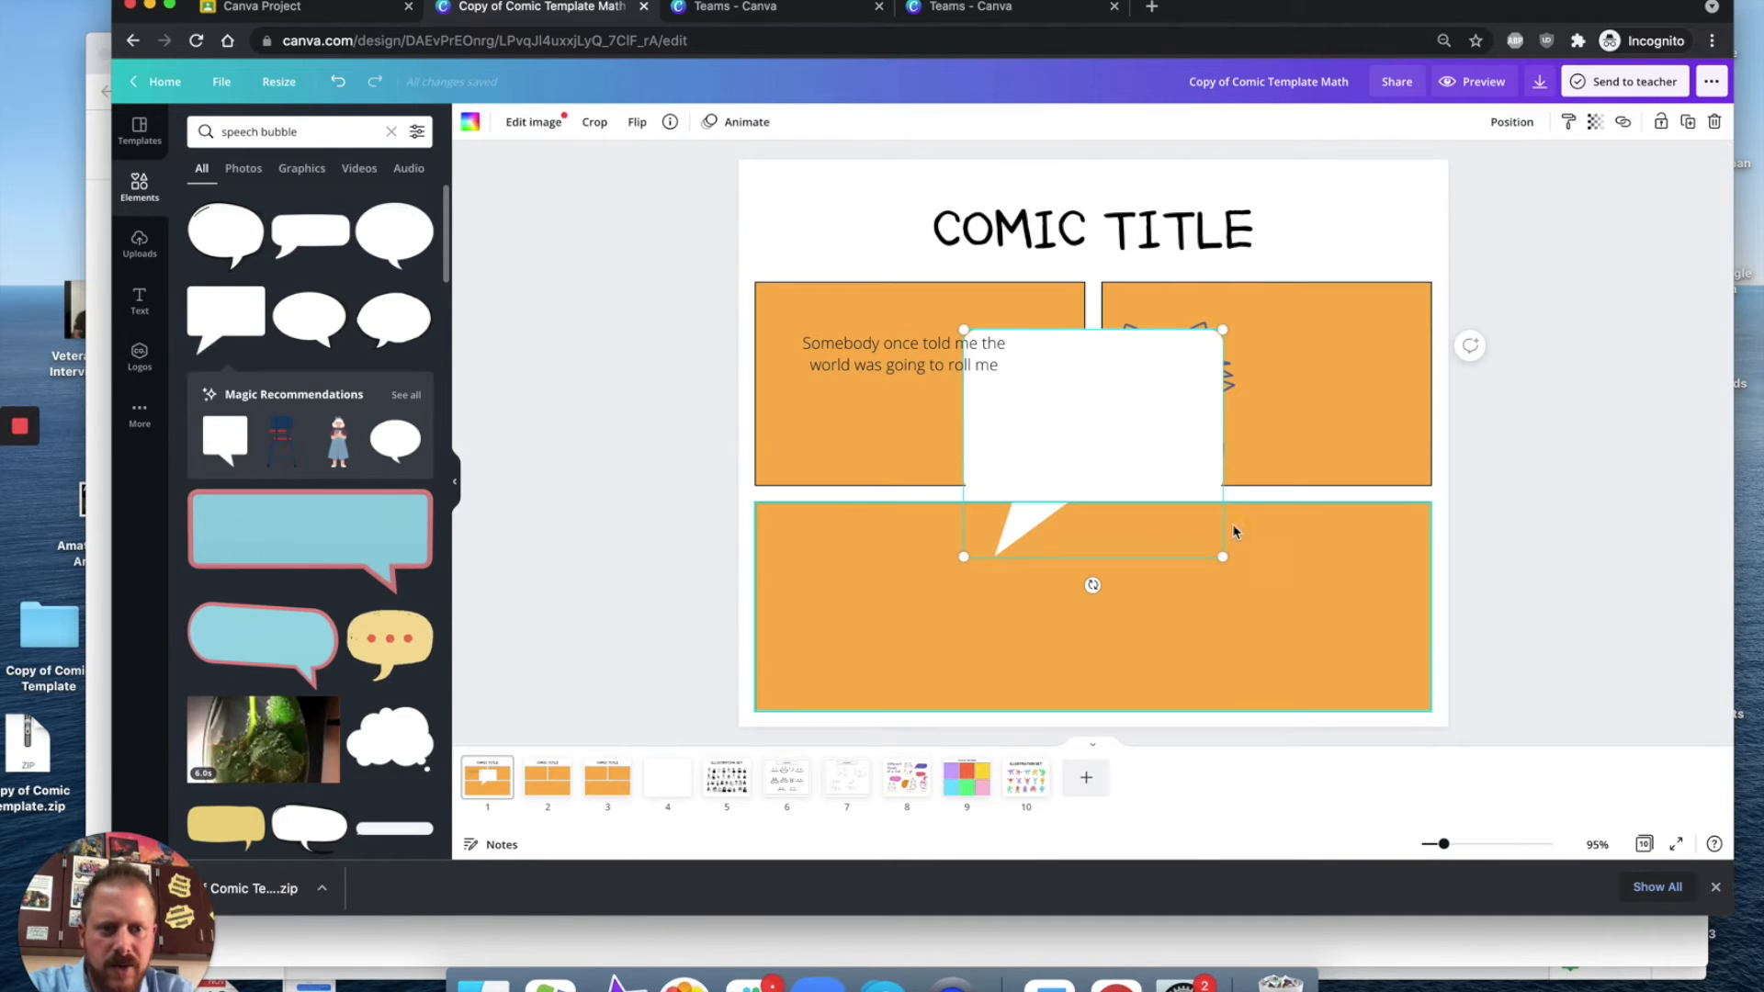
drag(1222, 557, 1372, 343)
double_click(1296, 336)
double_click(1294, 335)
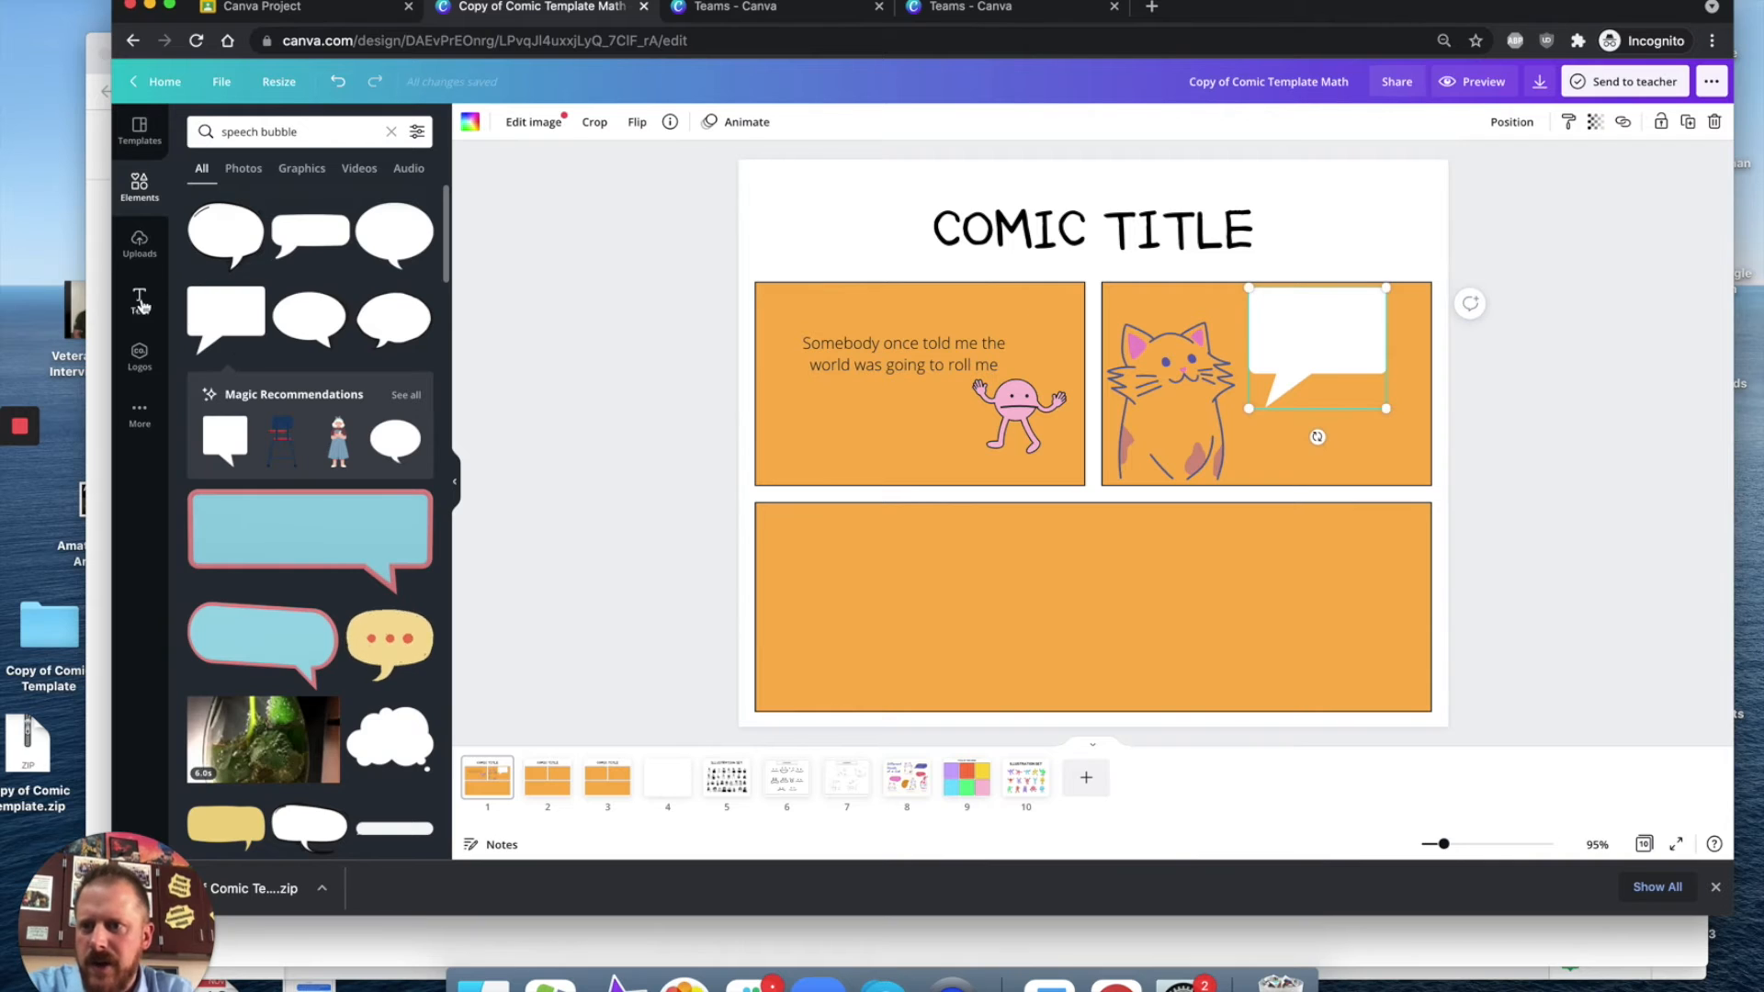
Step: Add a subheading text box, shrink it, and set its font size to 10
click(141, 301)
click(272, 301)
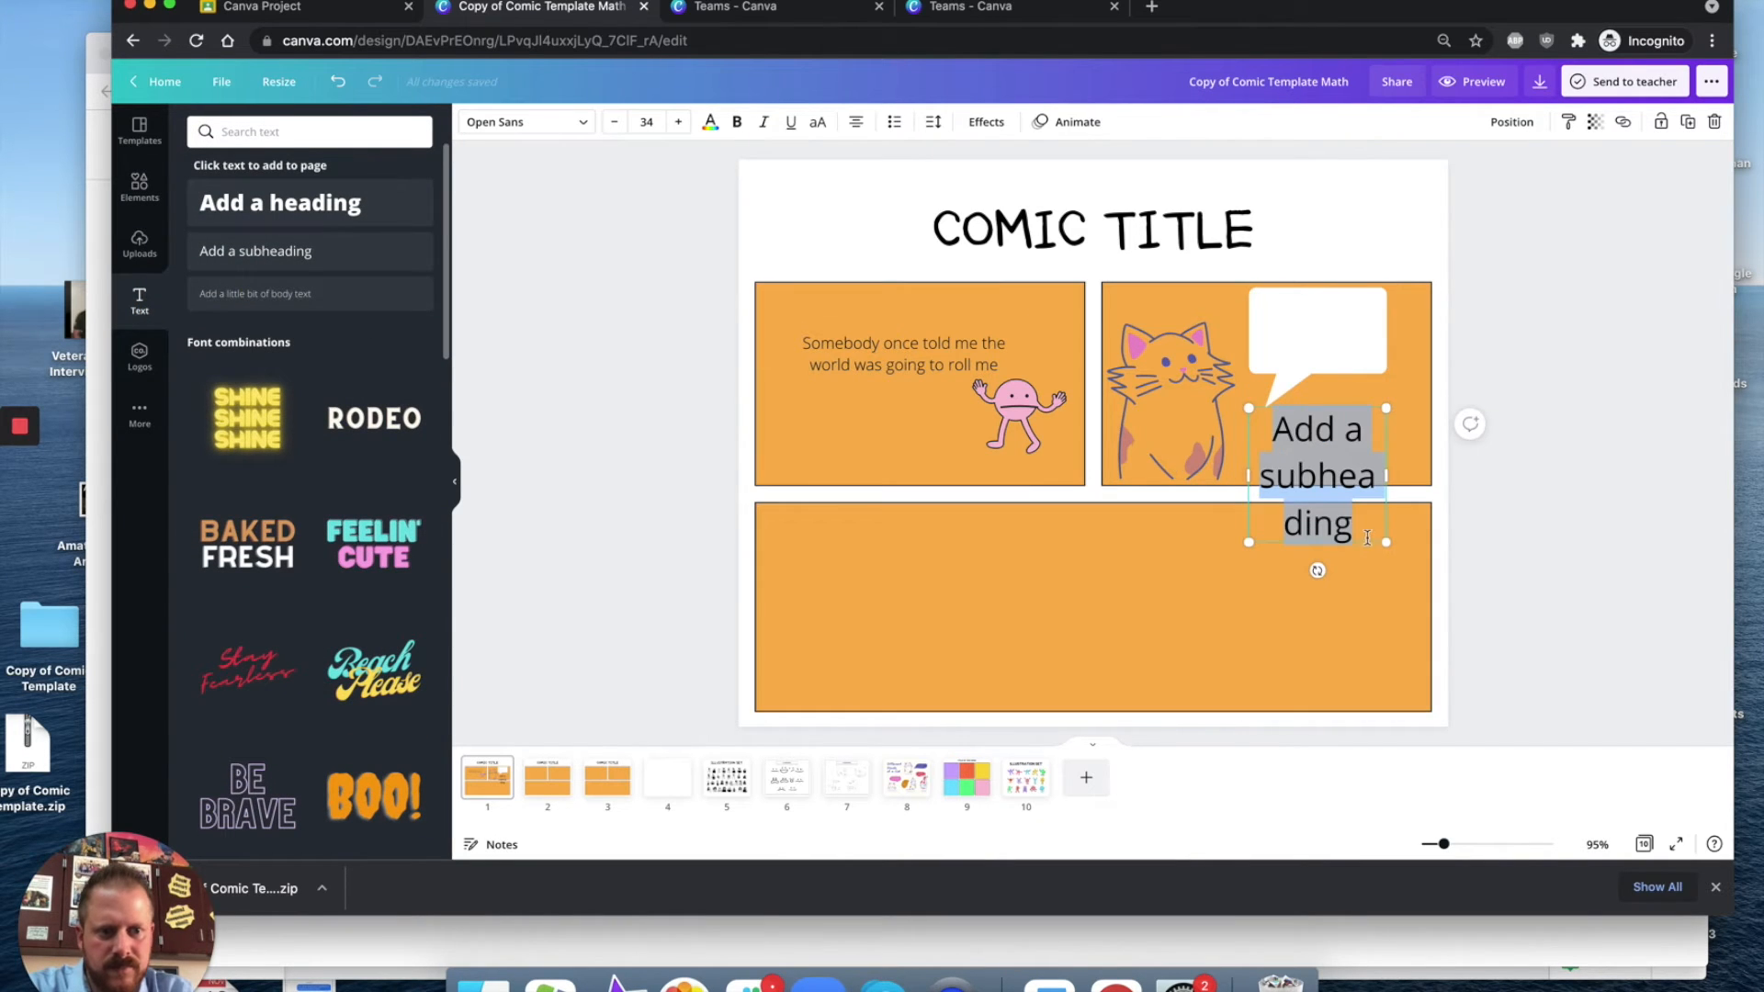
drag(1390, 543, 1337, 493)
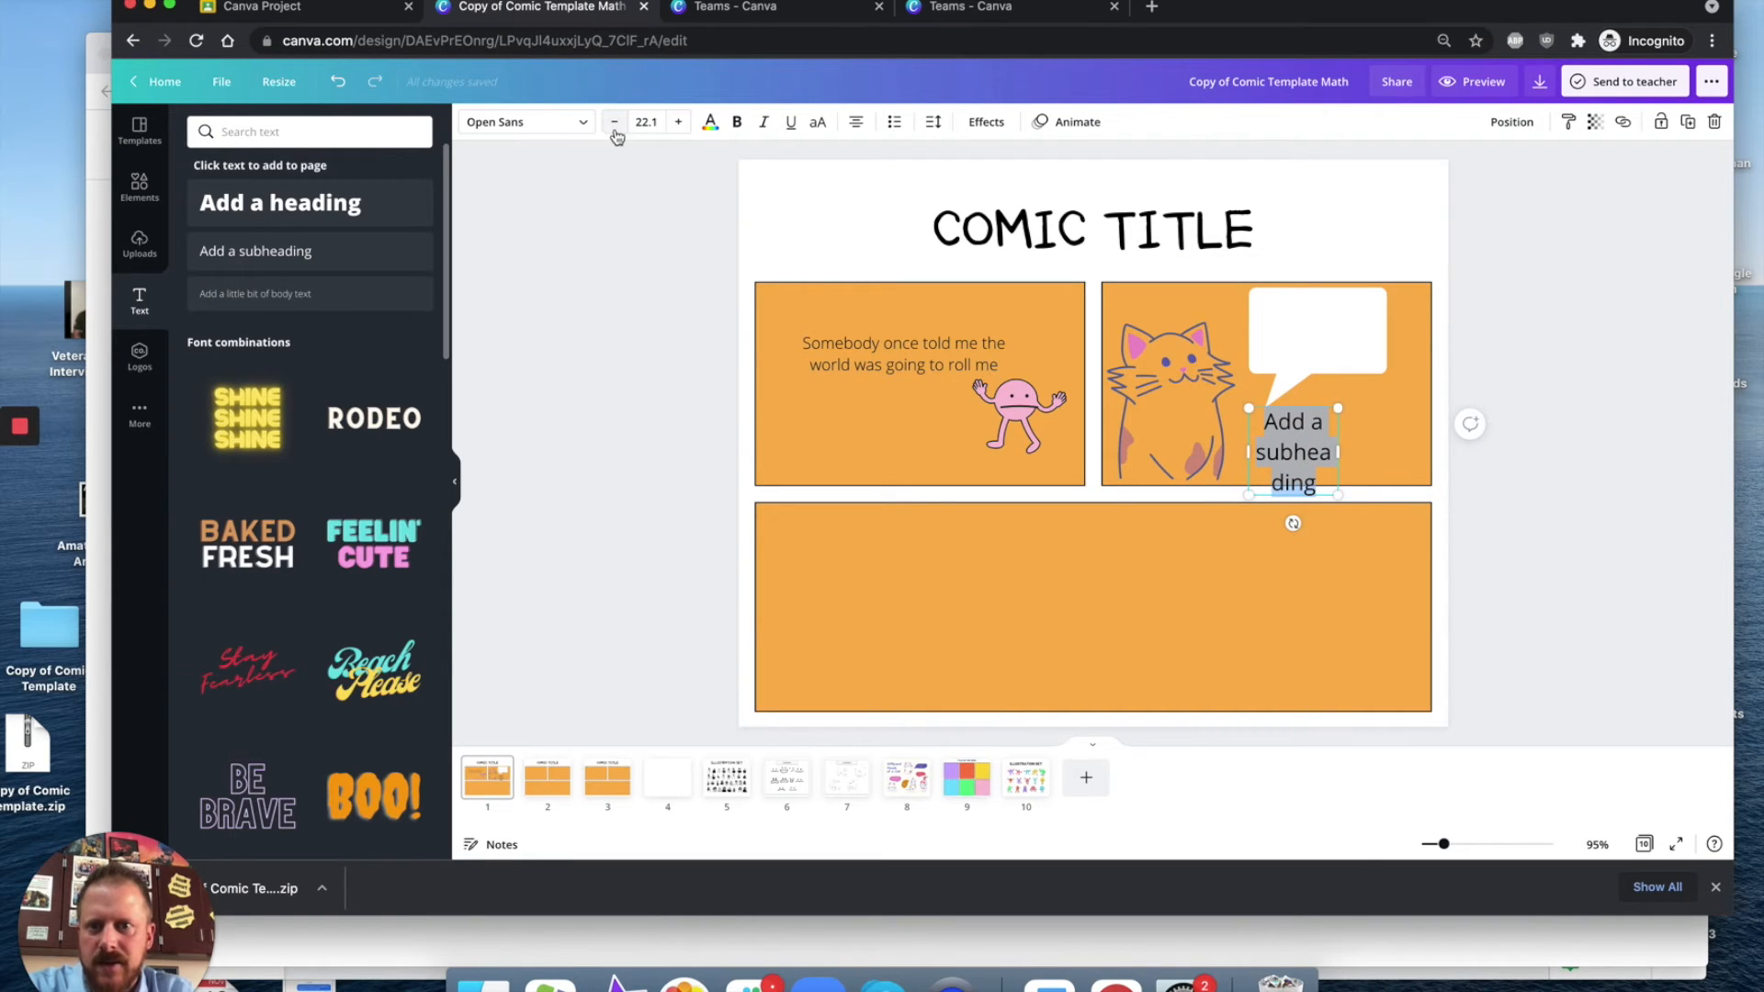
click(643, 122)
text(10)
key(Return)
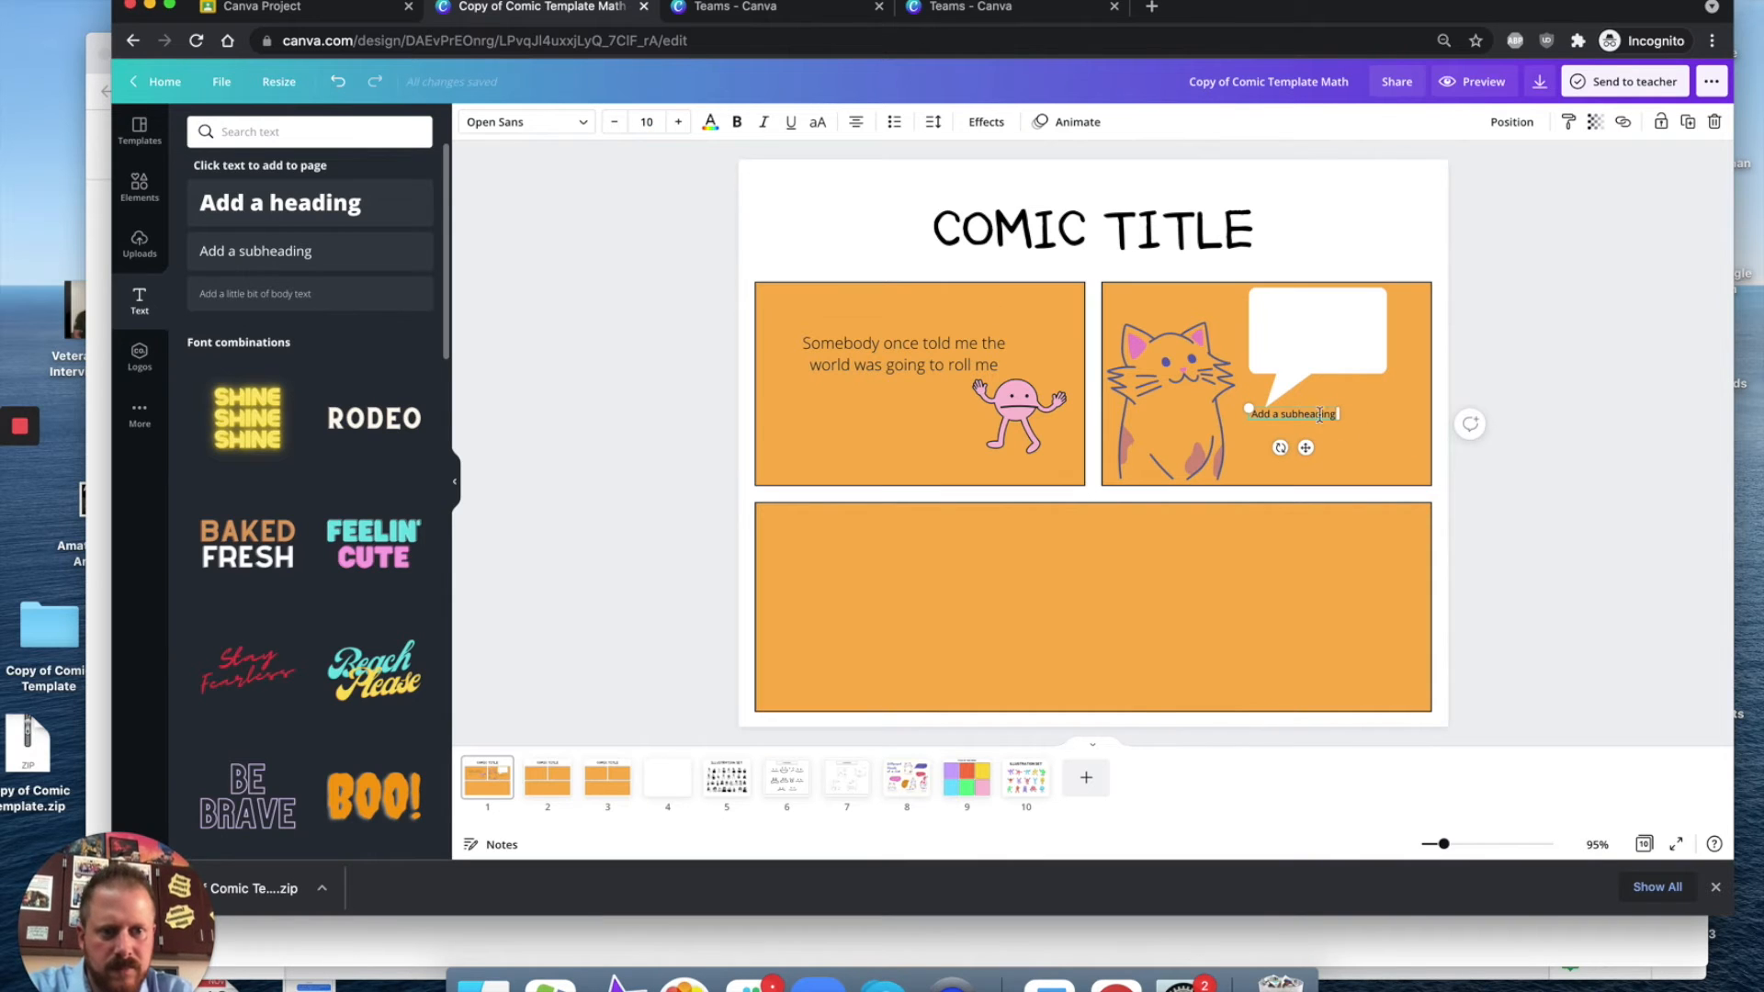
Step: Move the text box into the speech bubble and replace its text with "Hi man"
click(1330, 433)
click(1291, 417)
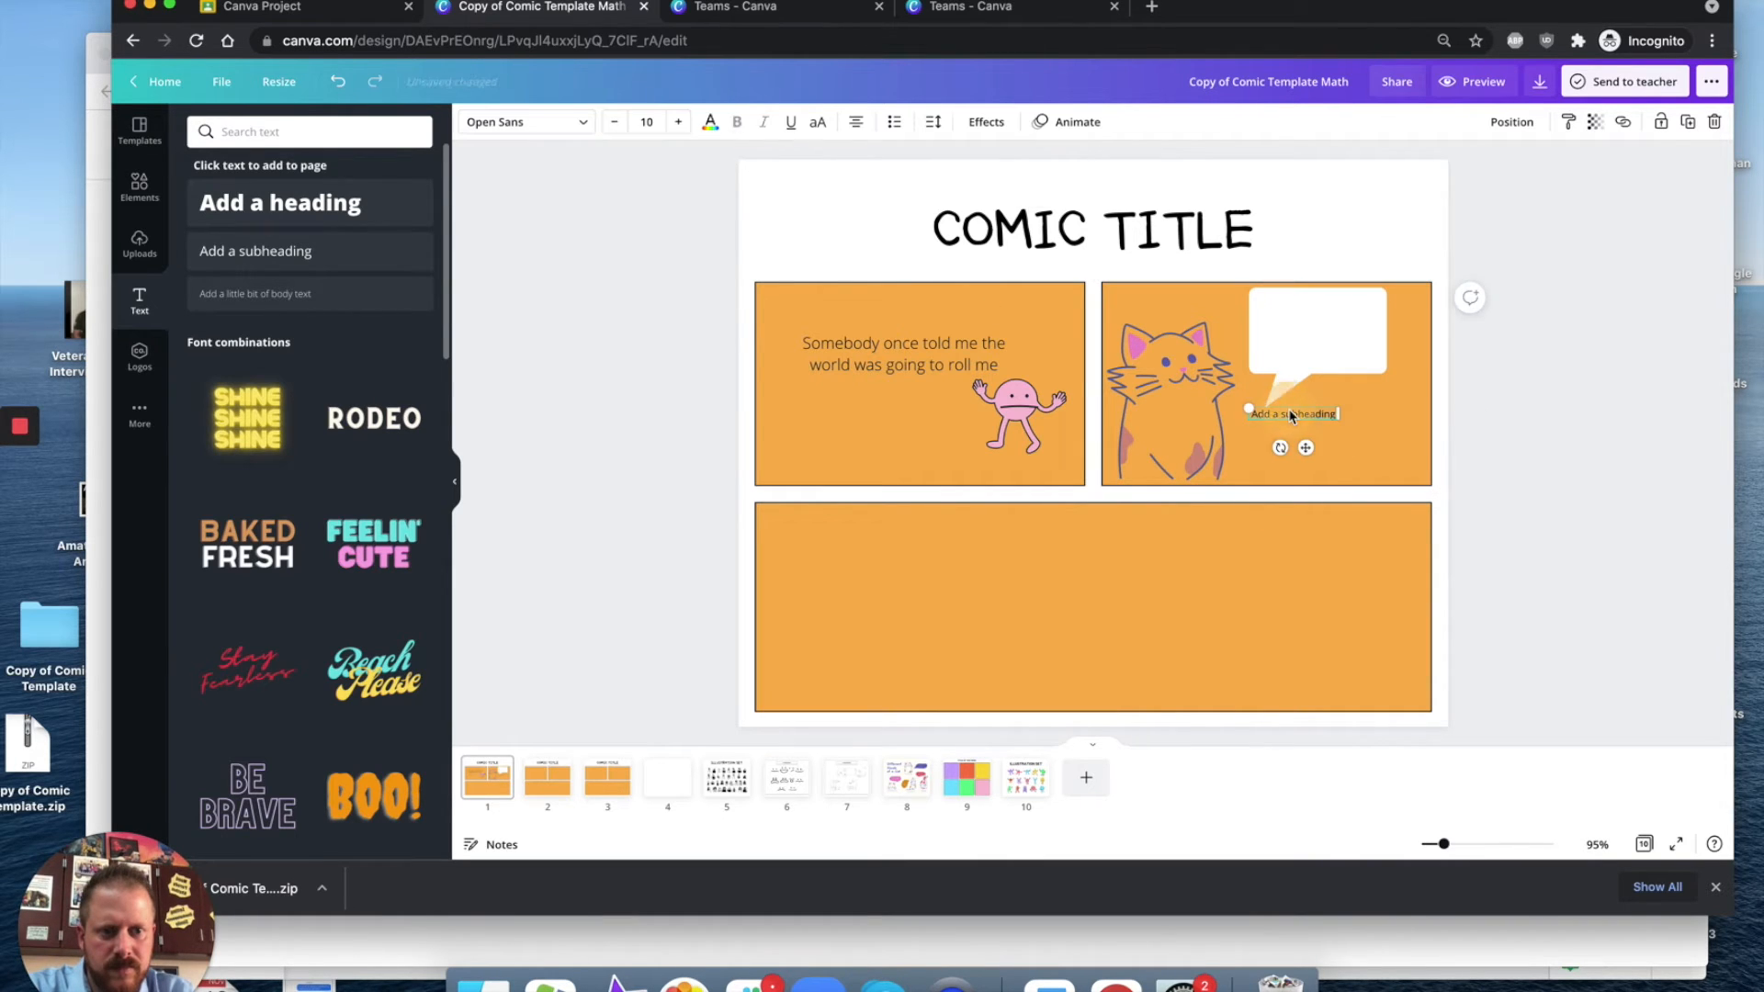
drag(1291, 416, 1319, 324)
double_click(1316, 329)
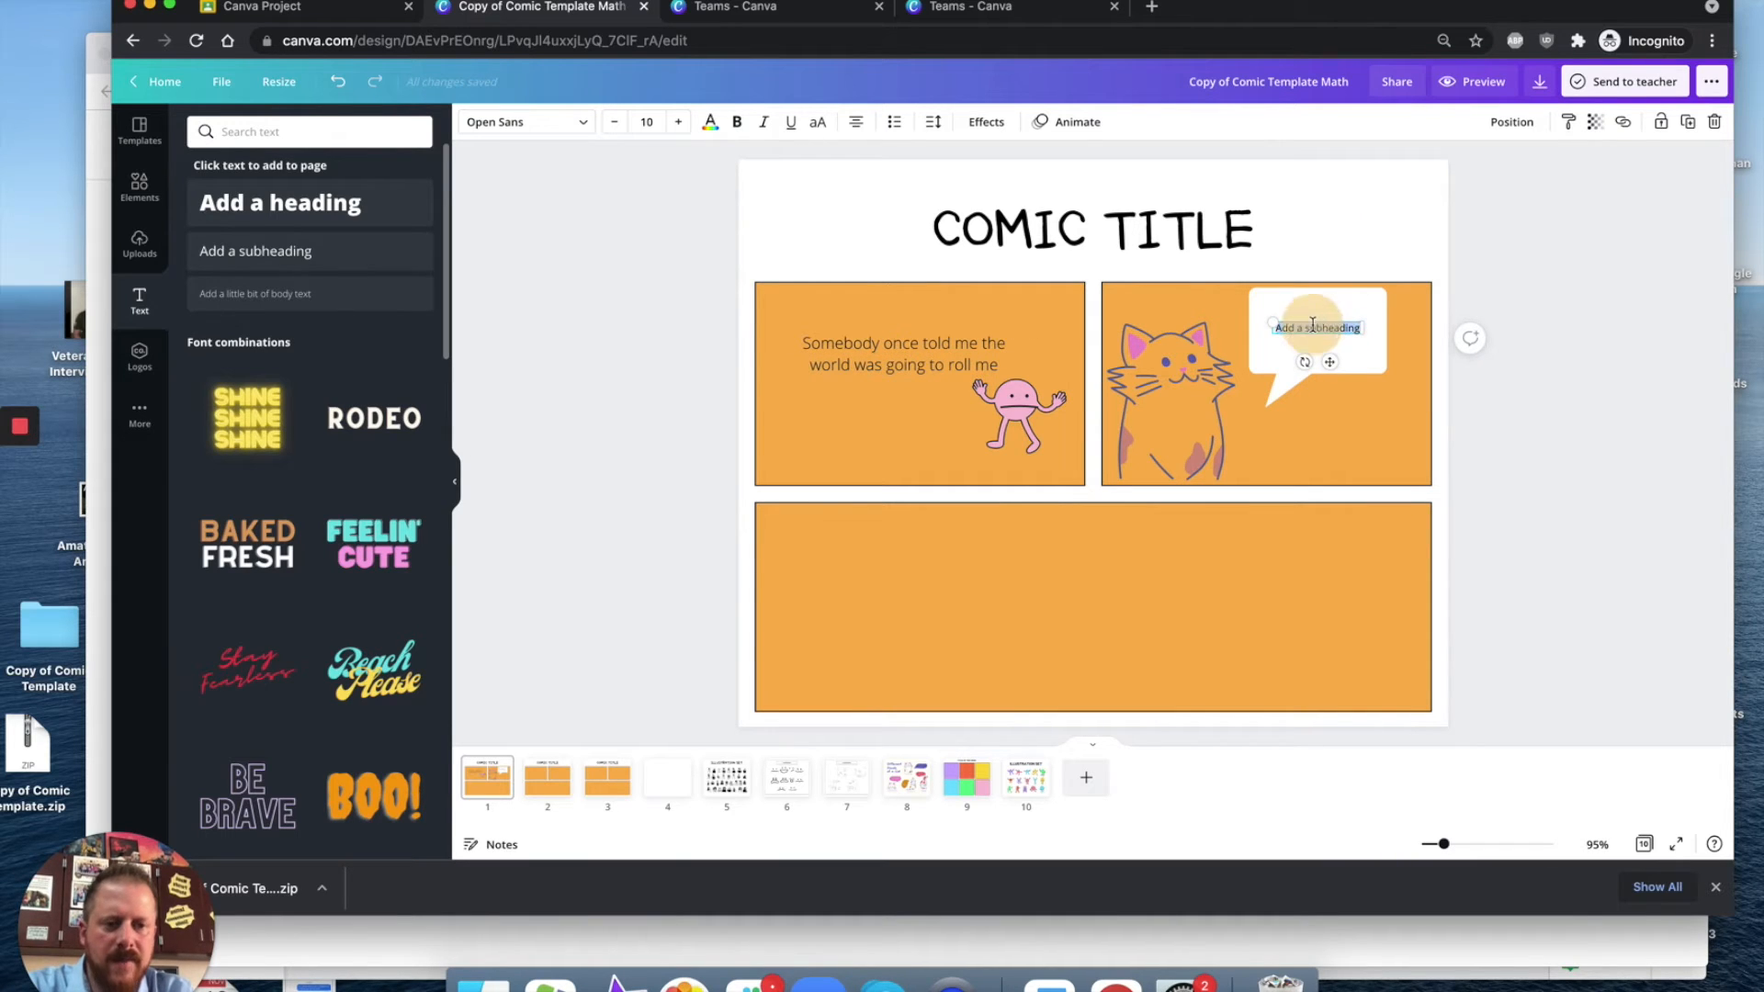
text(H)
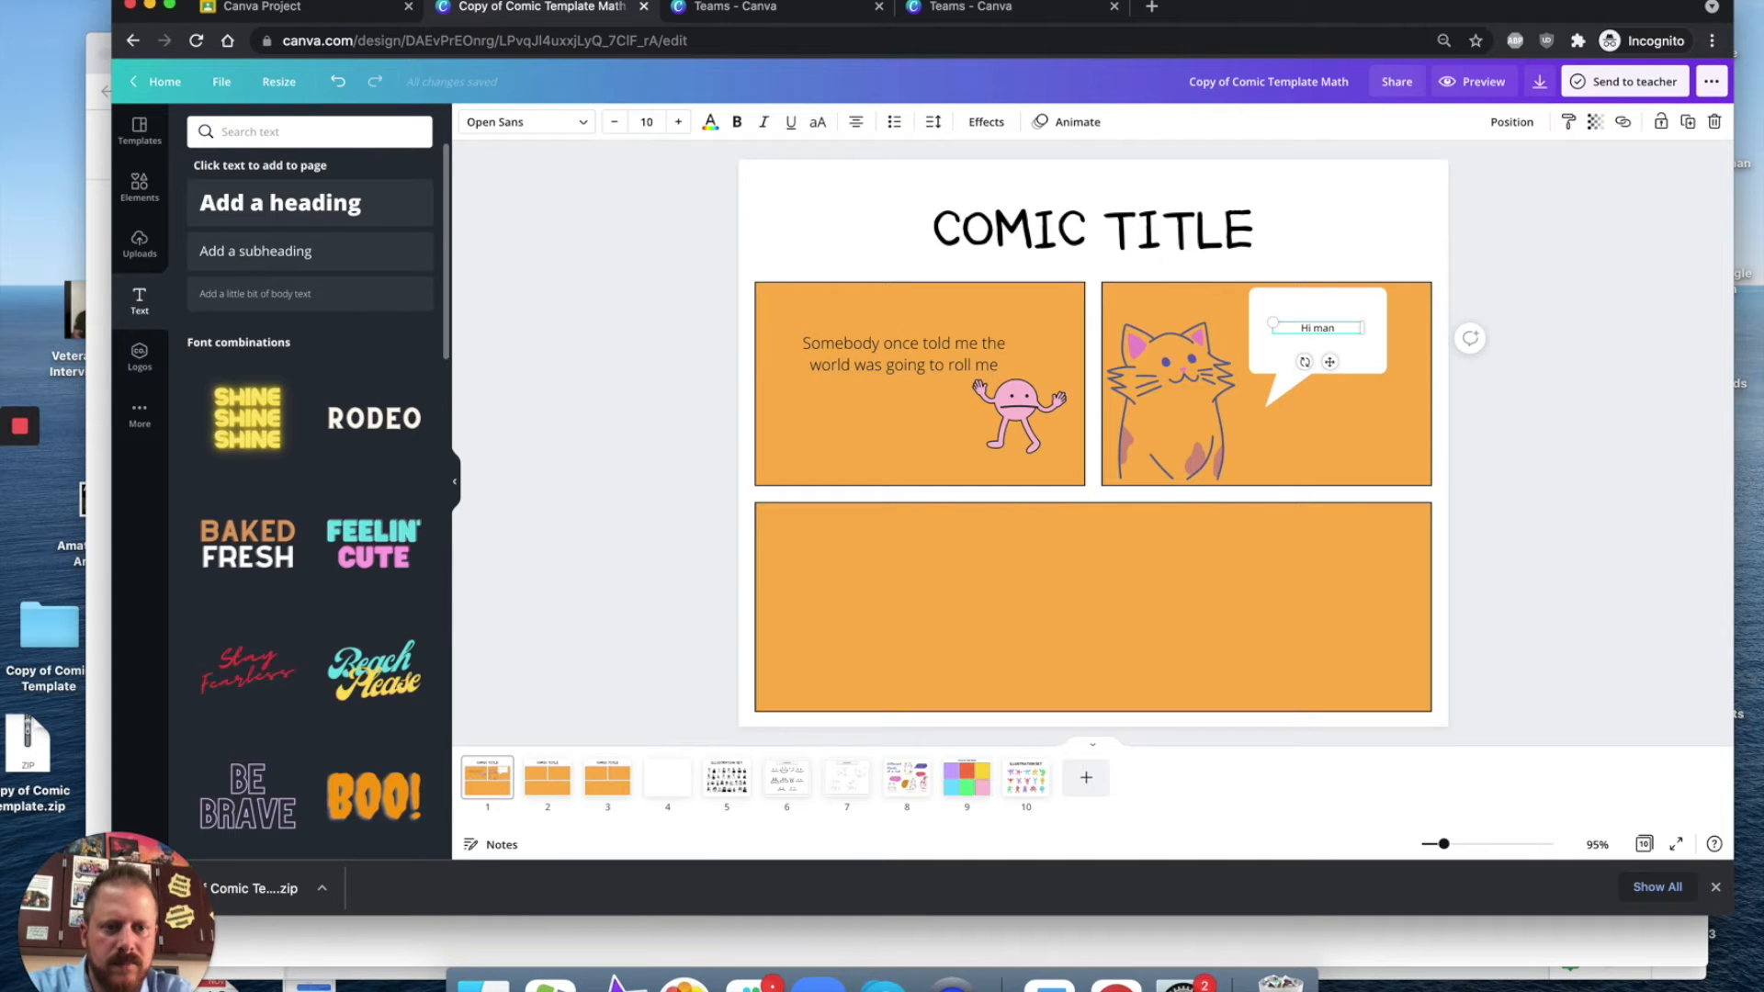
text(i man)
Step: Search the templates library for comic templates and browse the results
click(1259, 512)
click(136, 133)
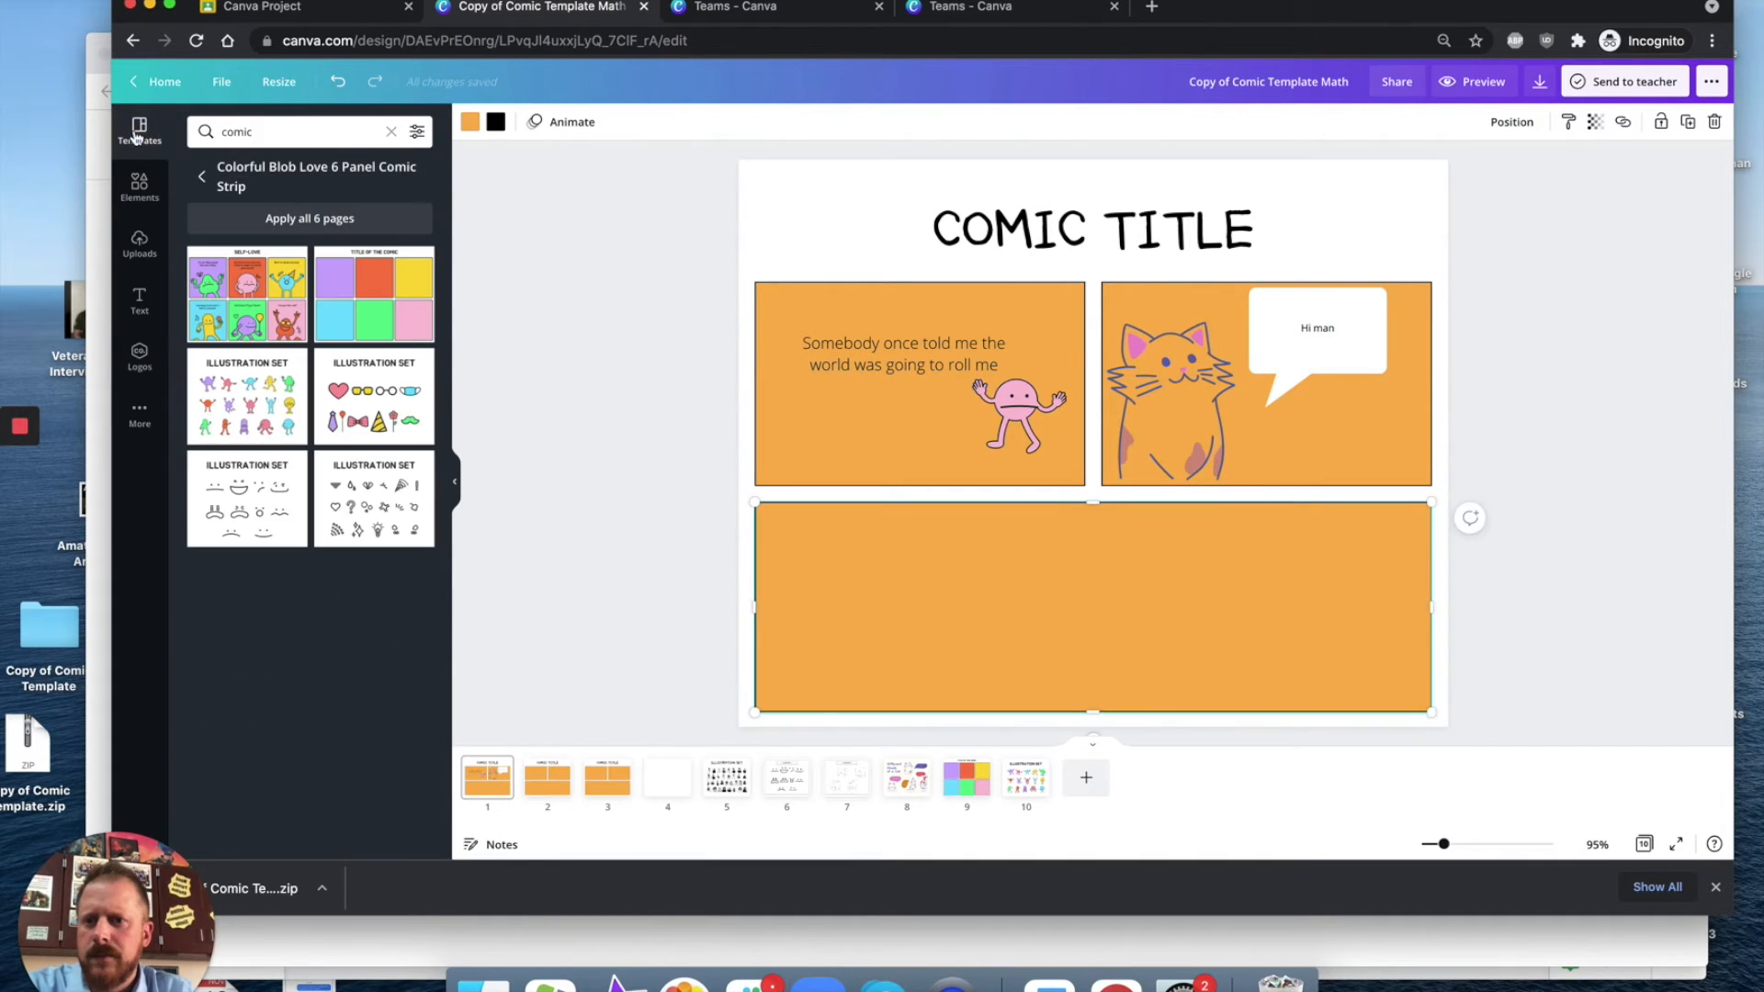
double_click(291, 132)
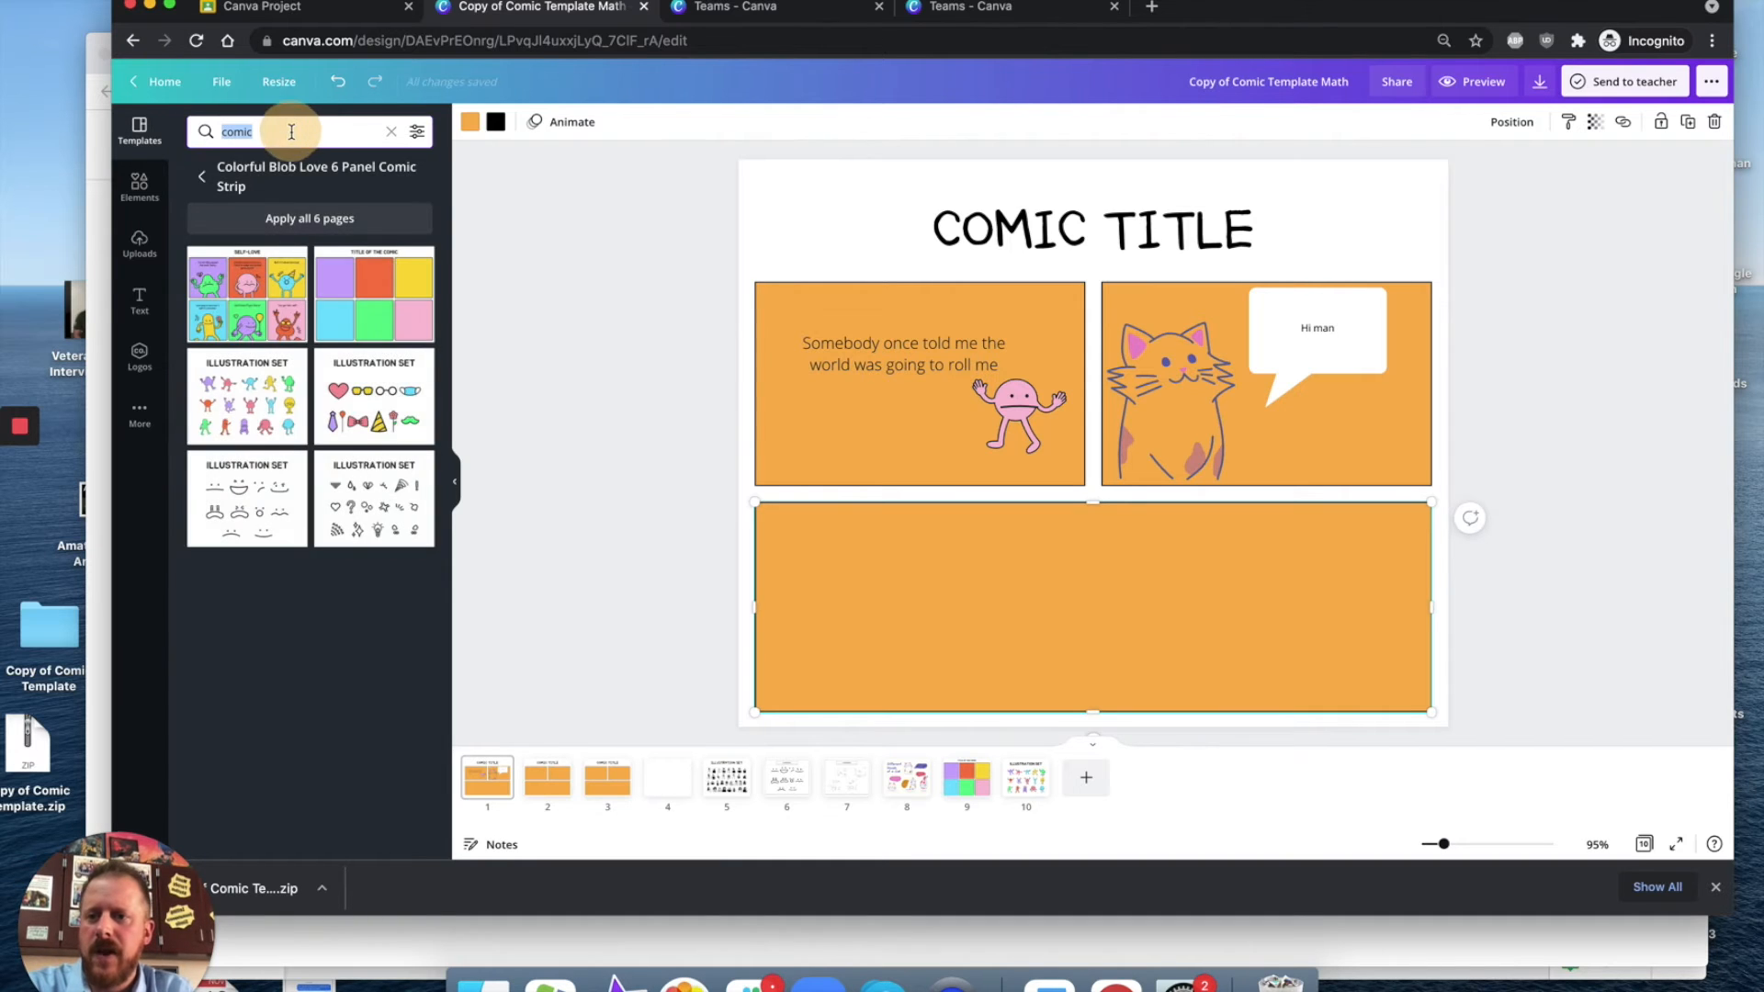
text(comic)
key(Return)
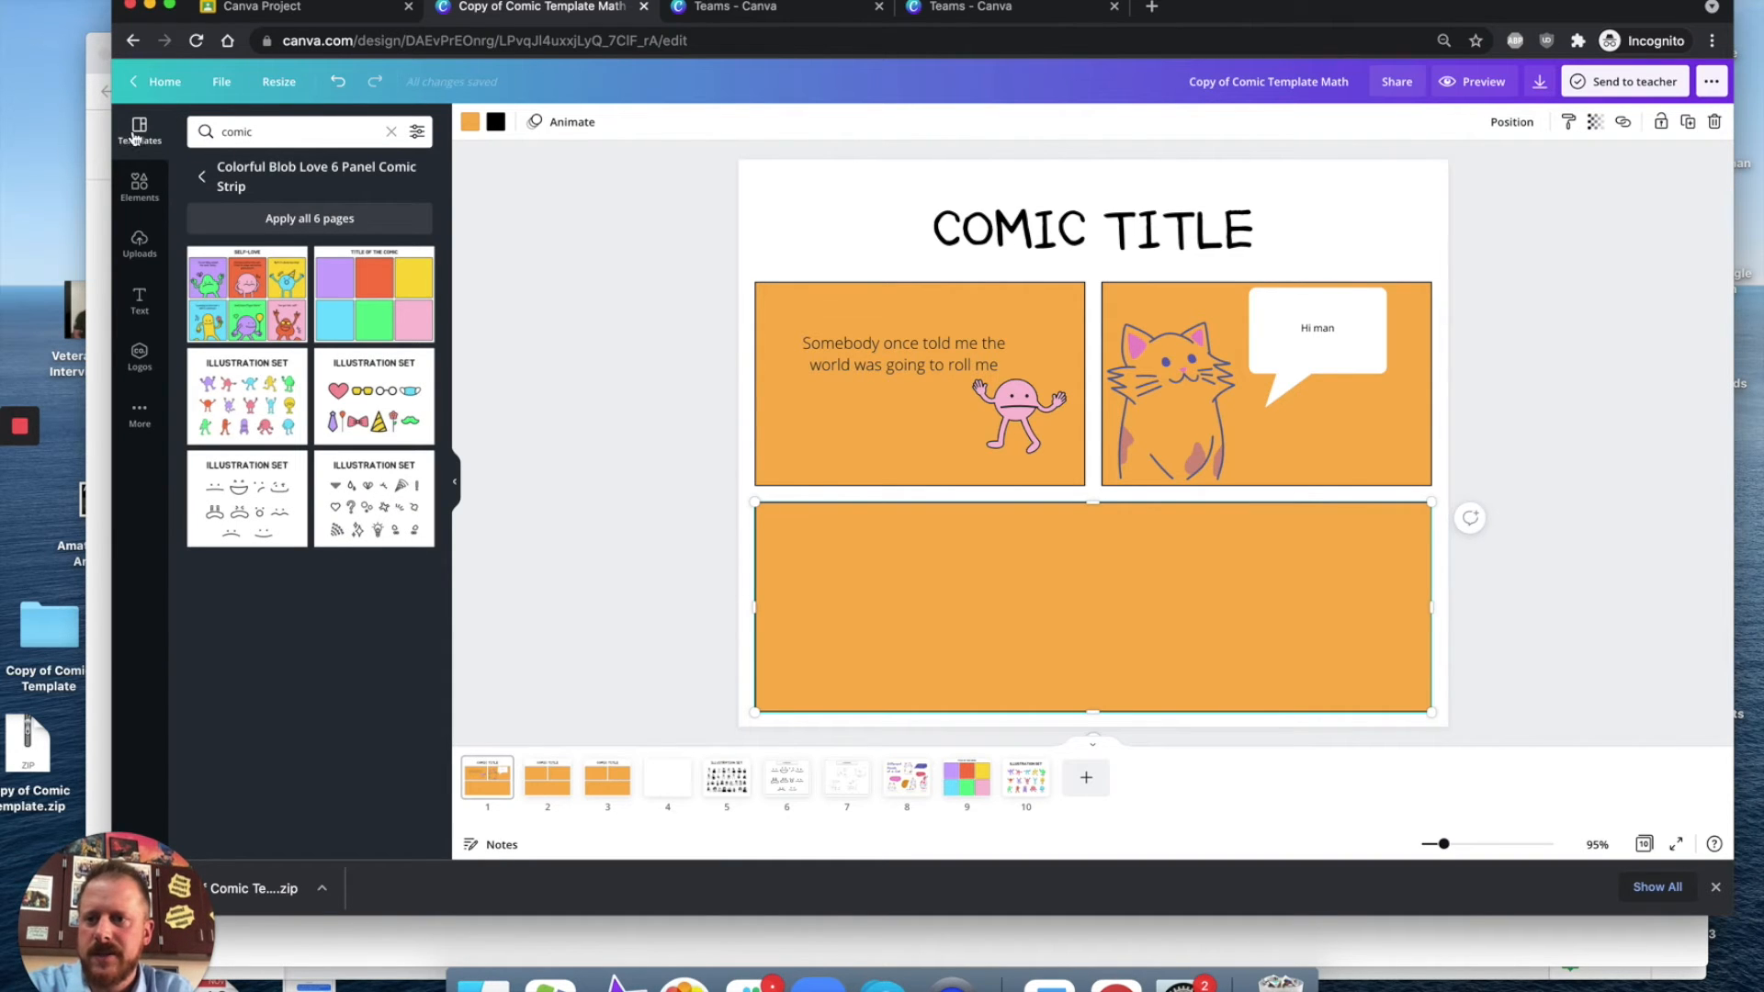
click(201, 175)
Step: Search the elements library for dog graphics and browse the graphics results
click(145, 195)
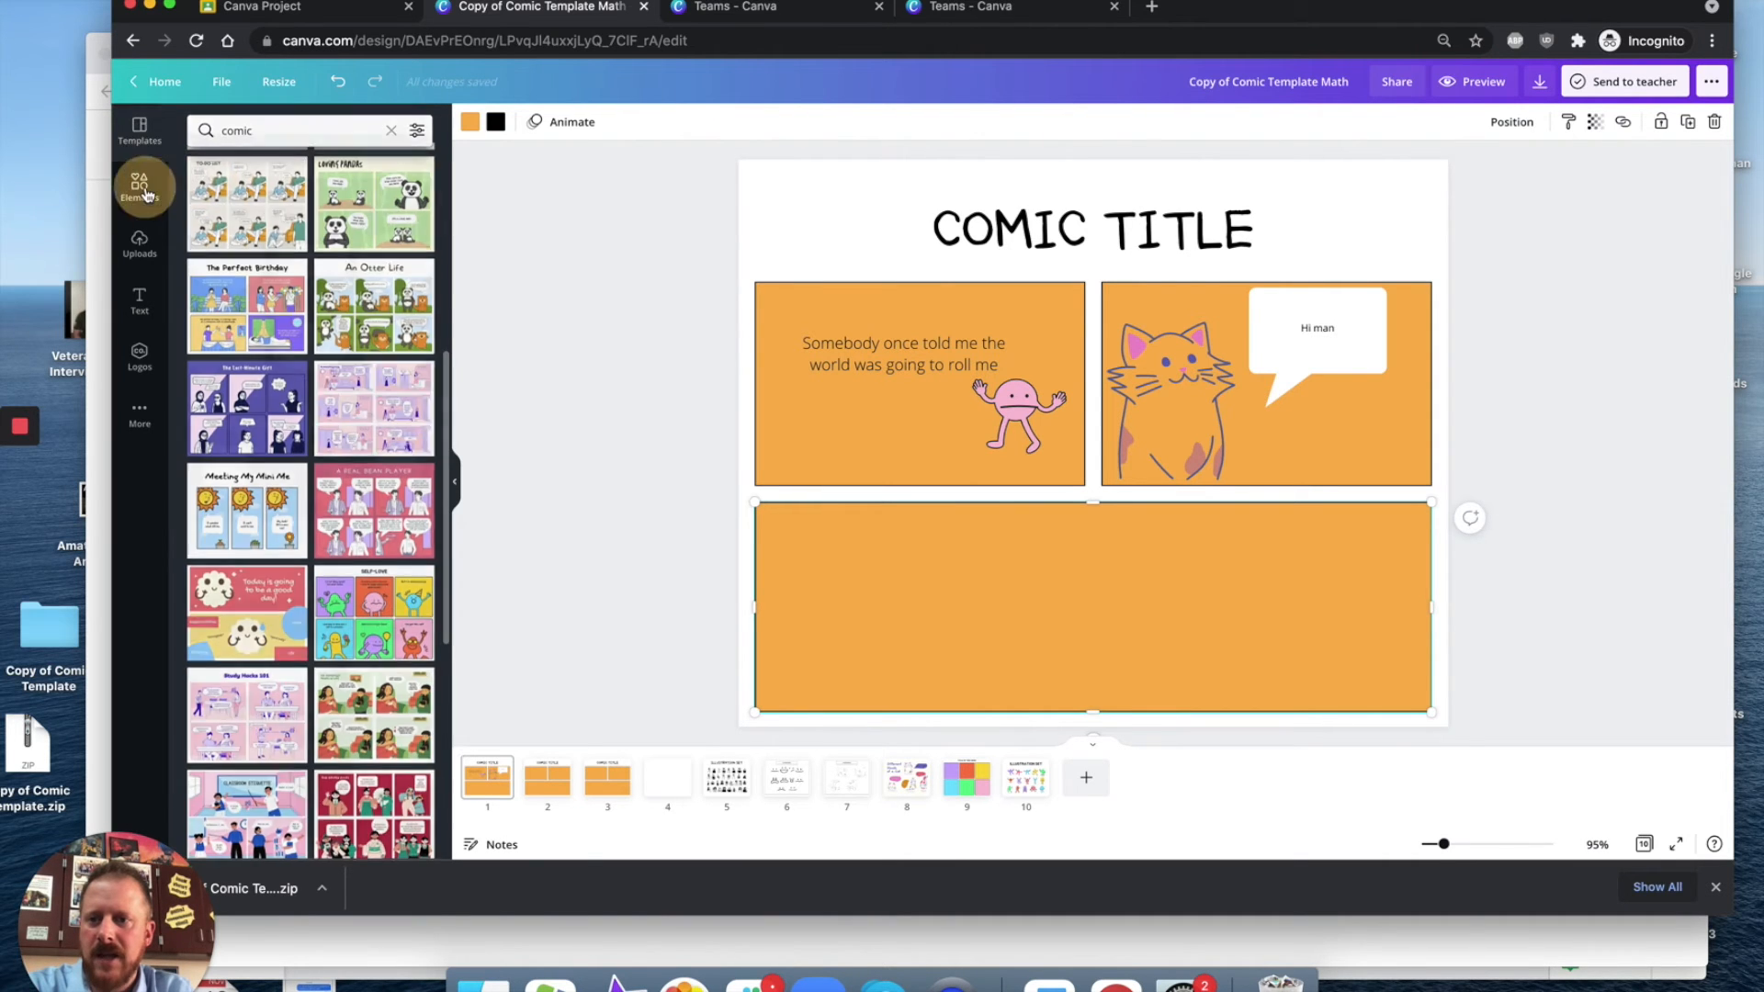
triple_click(284, 127)
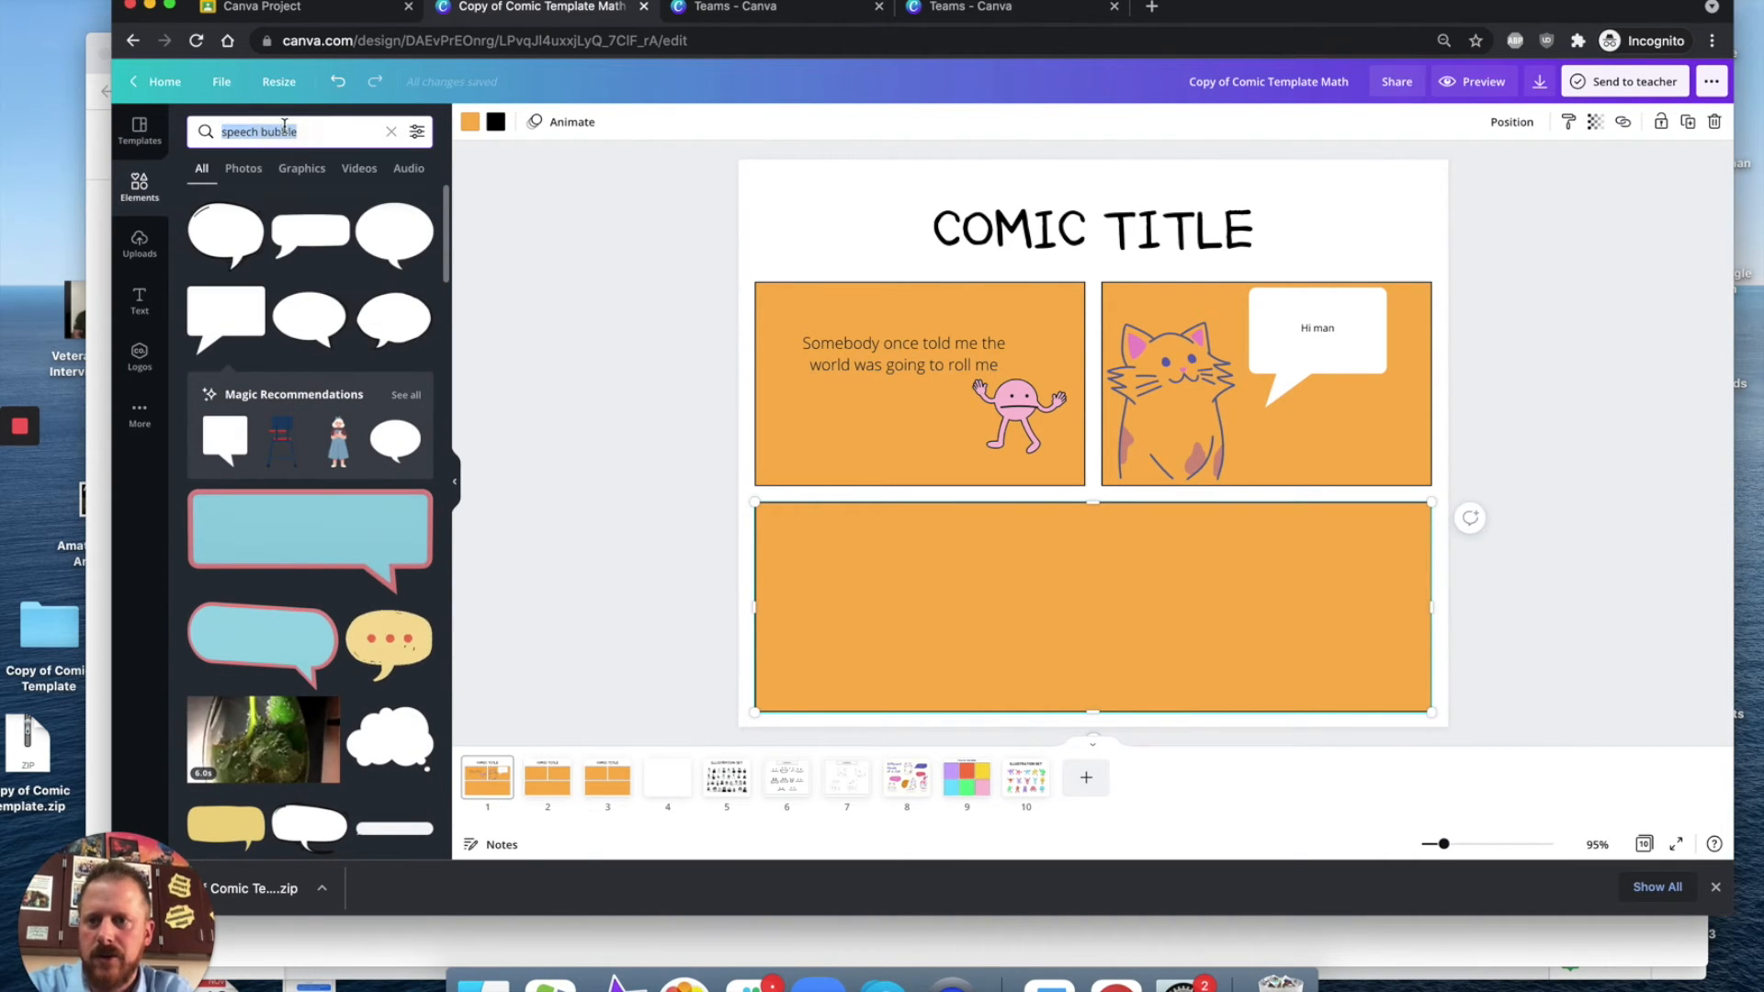
text(dog)
key(Return)
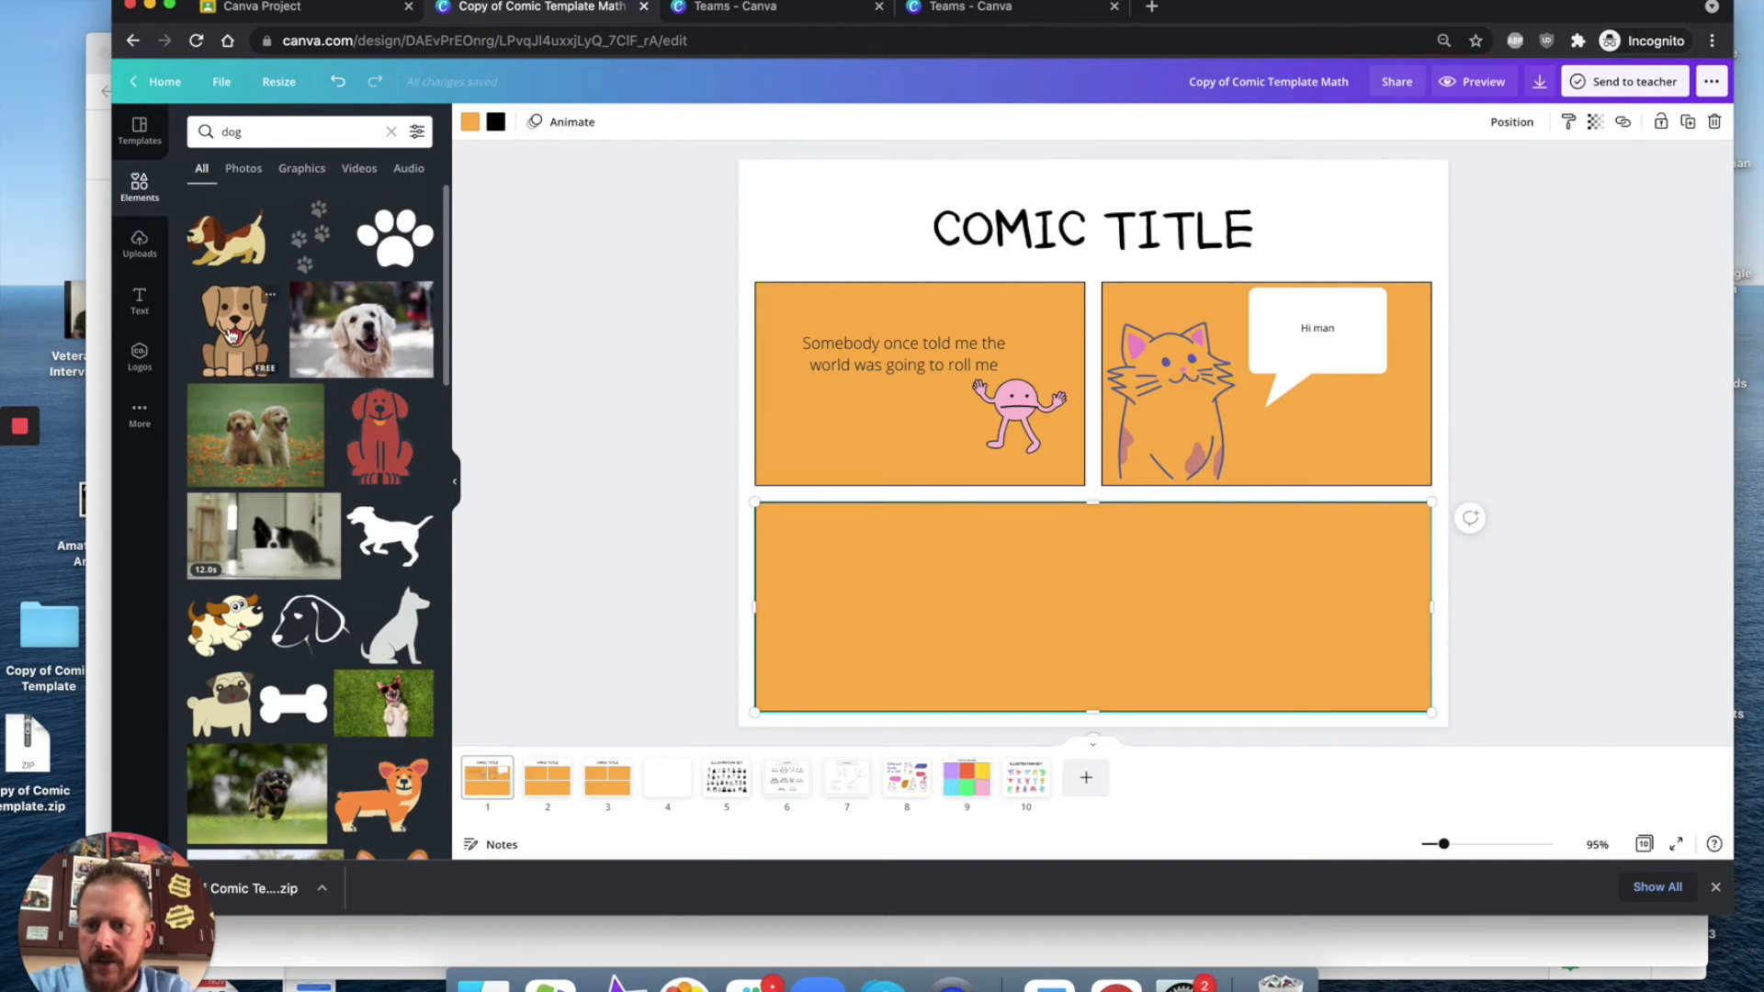
click(302, 171)
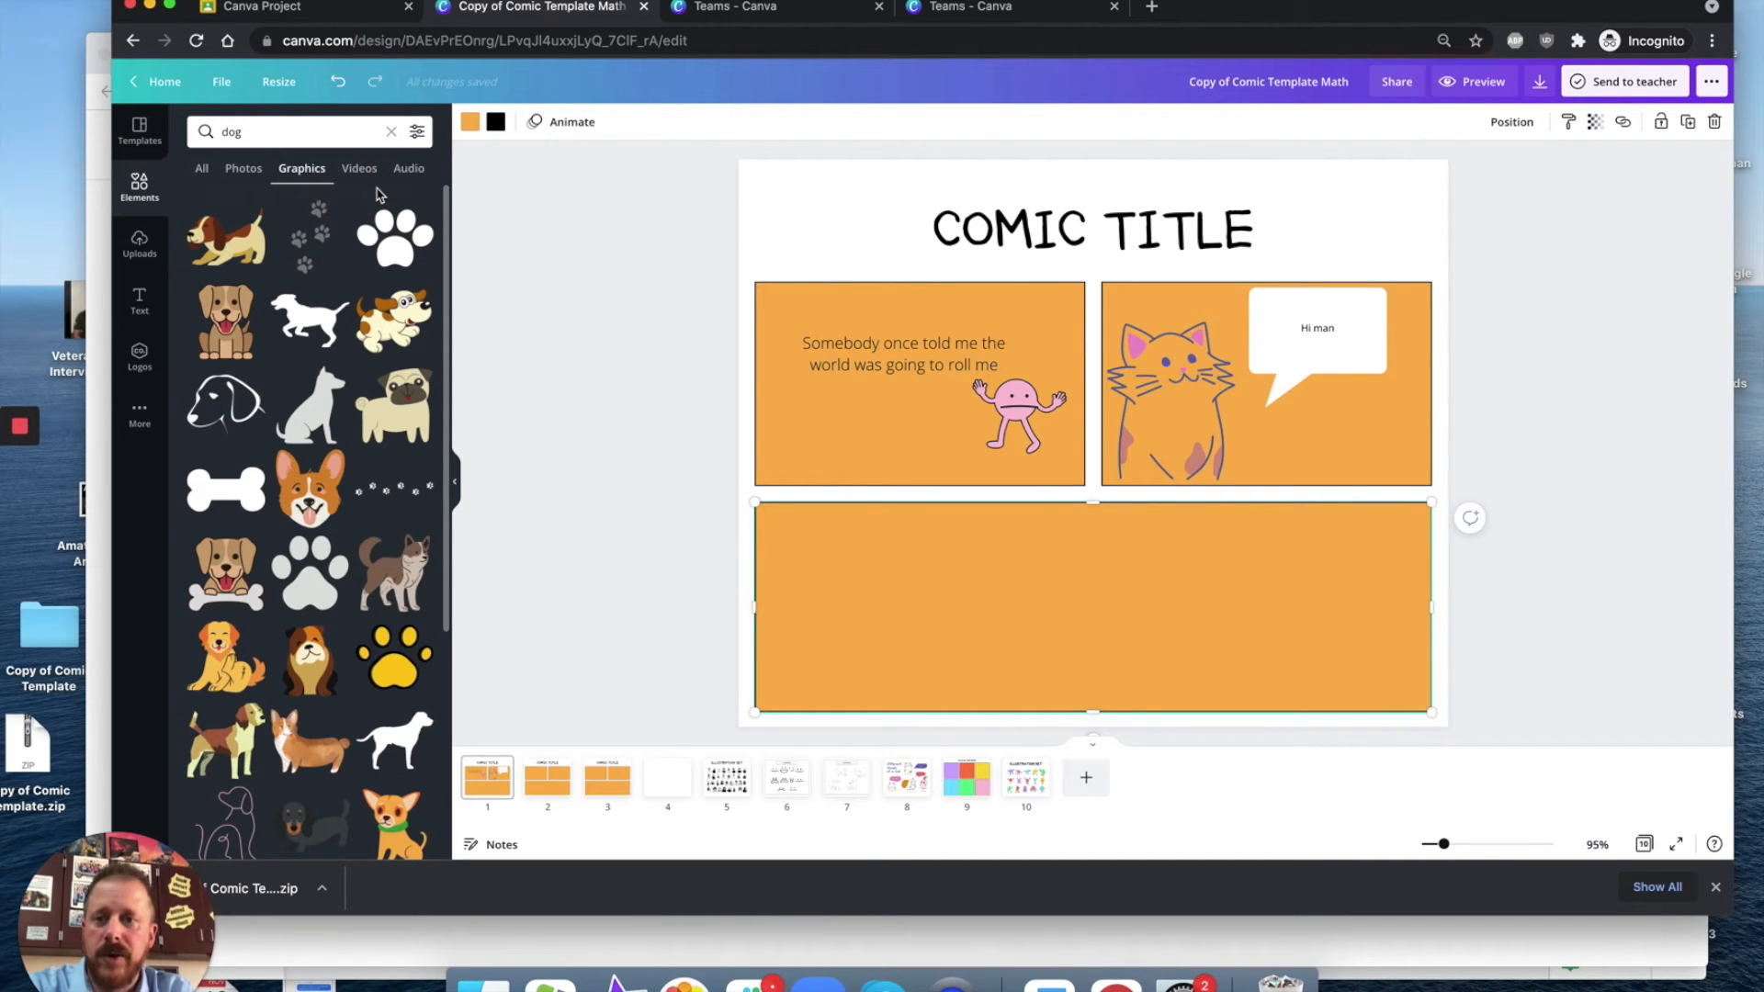
Step: Delete pages 2 through 10, leaving only the comic strip page
double_click(252, 132)
text(j)
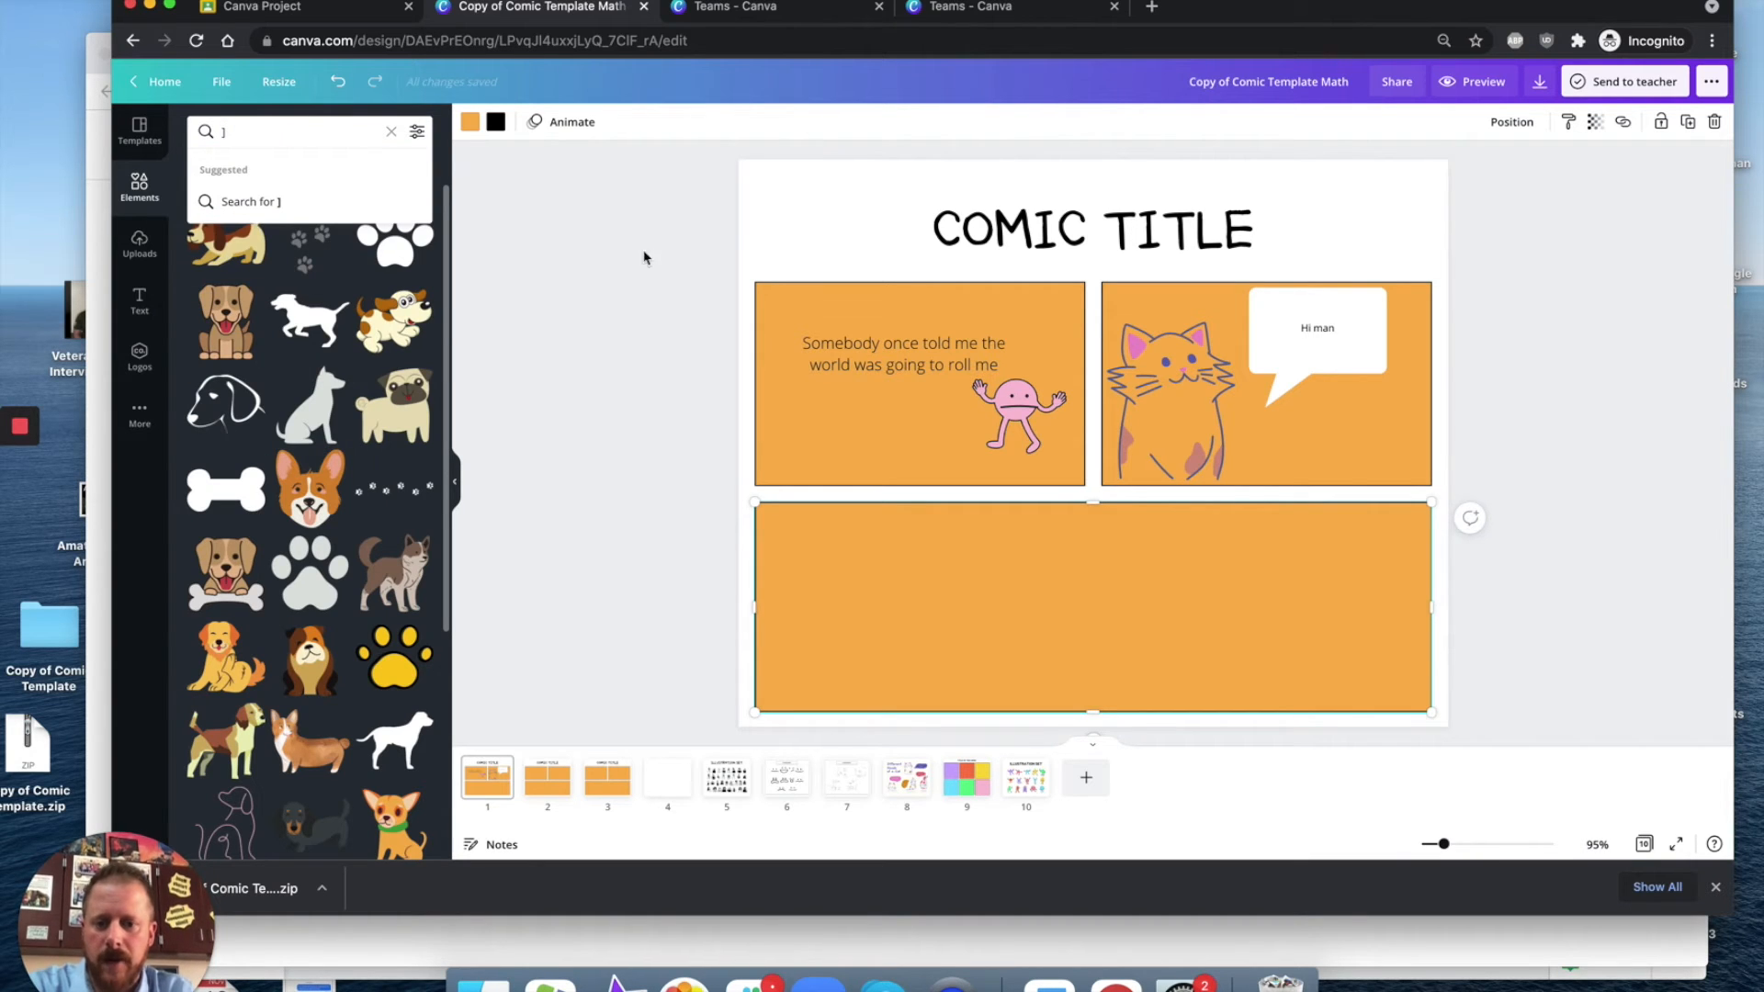
click(1030, 783)
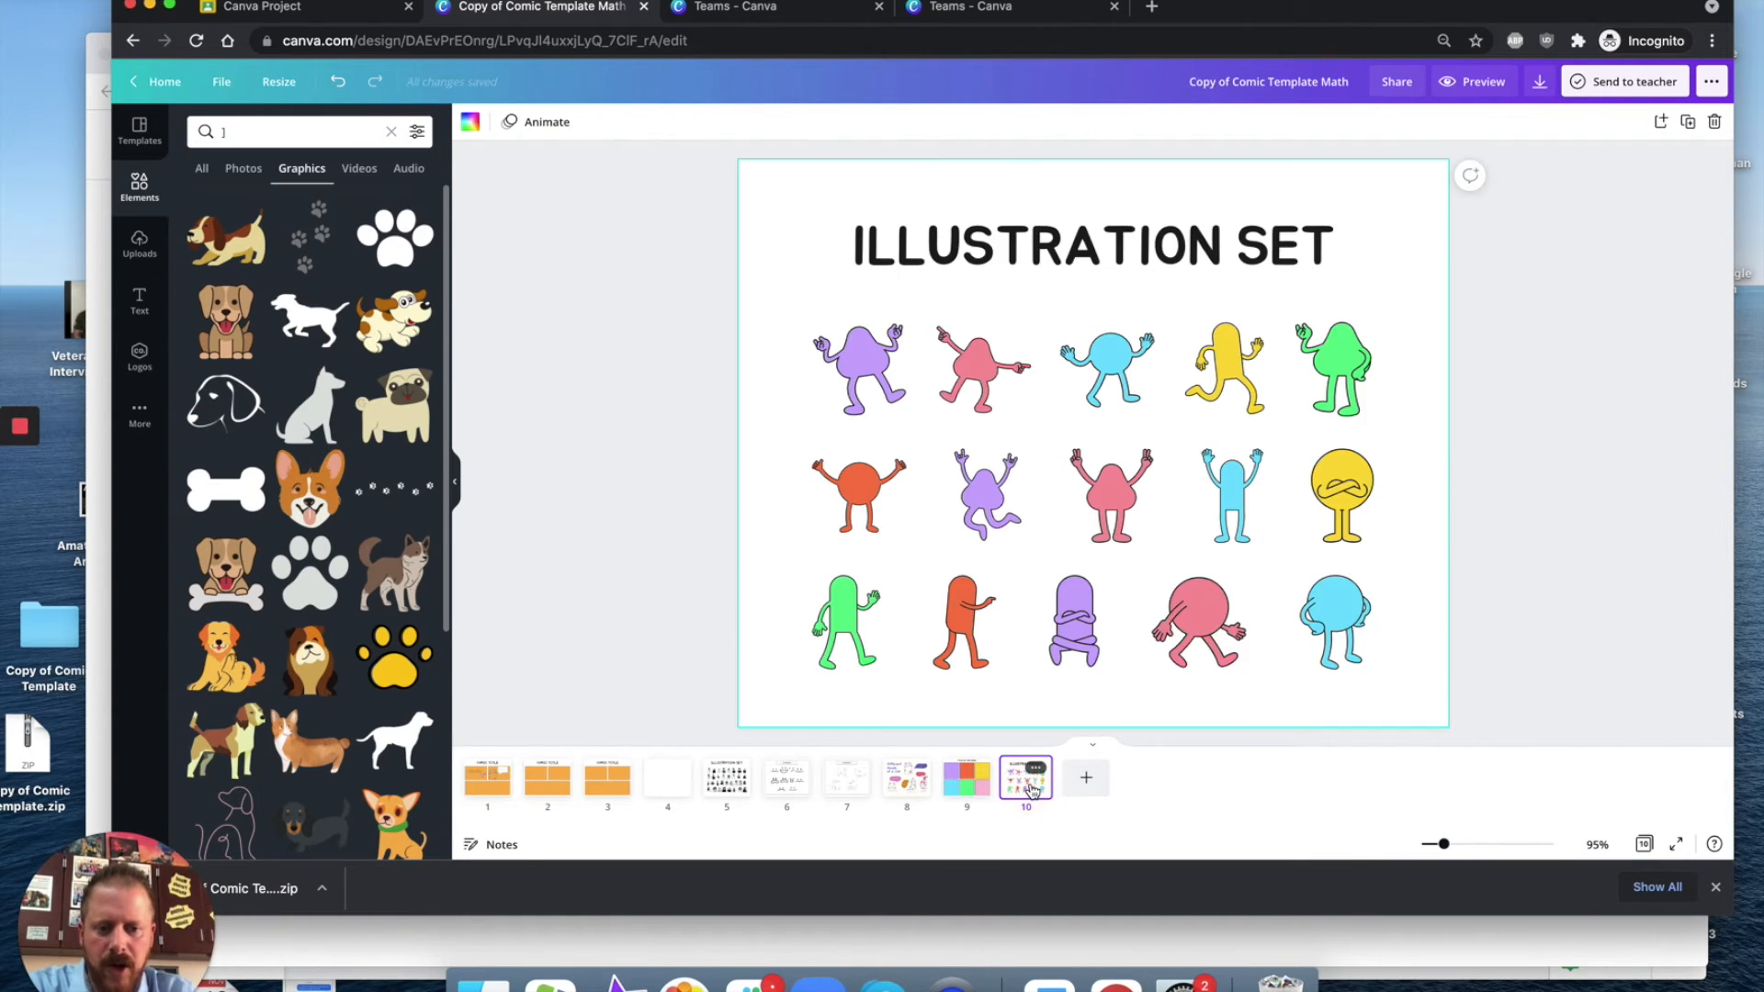
key(BackSpace)
key(BackSpace)
key(BackSpace)
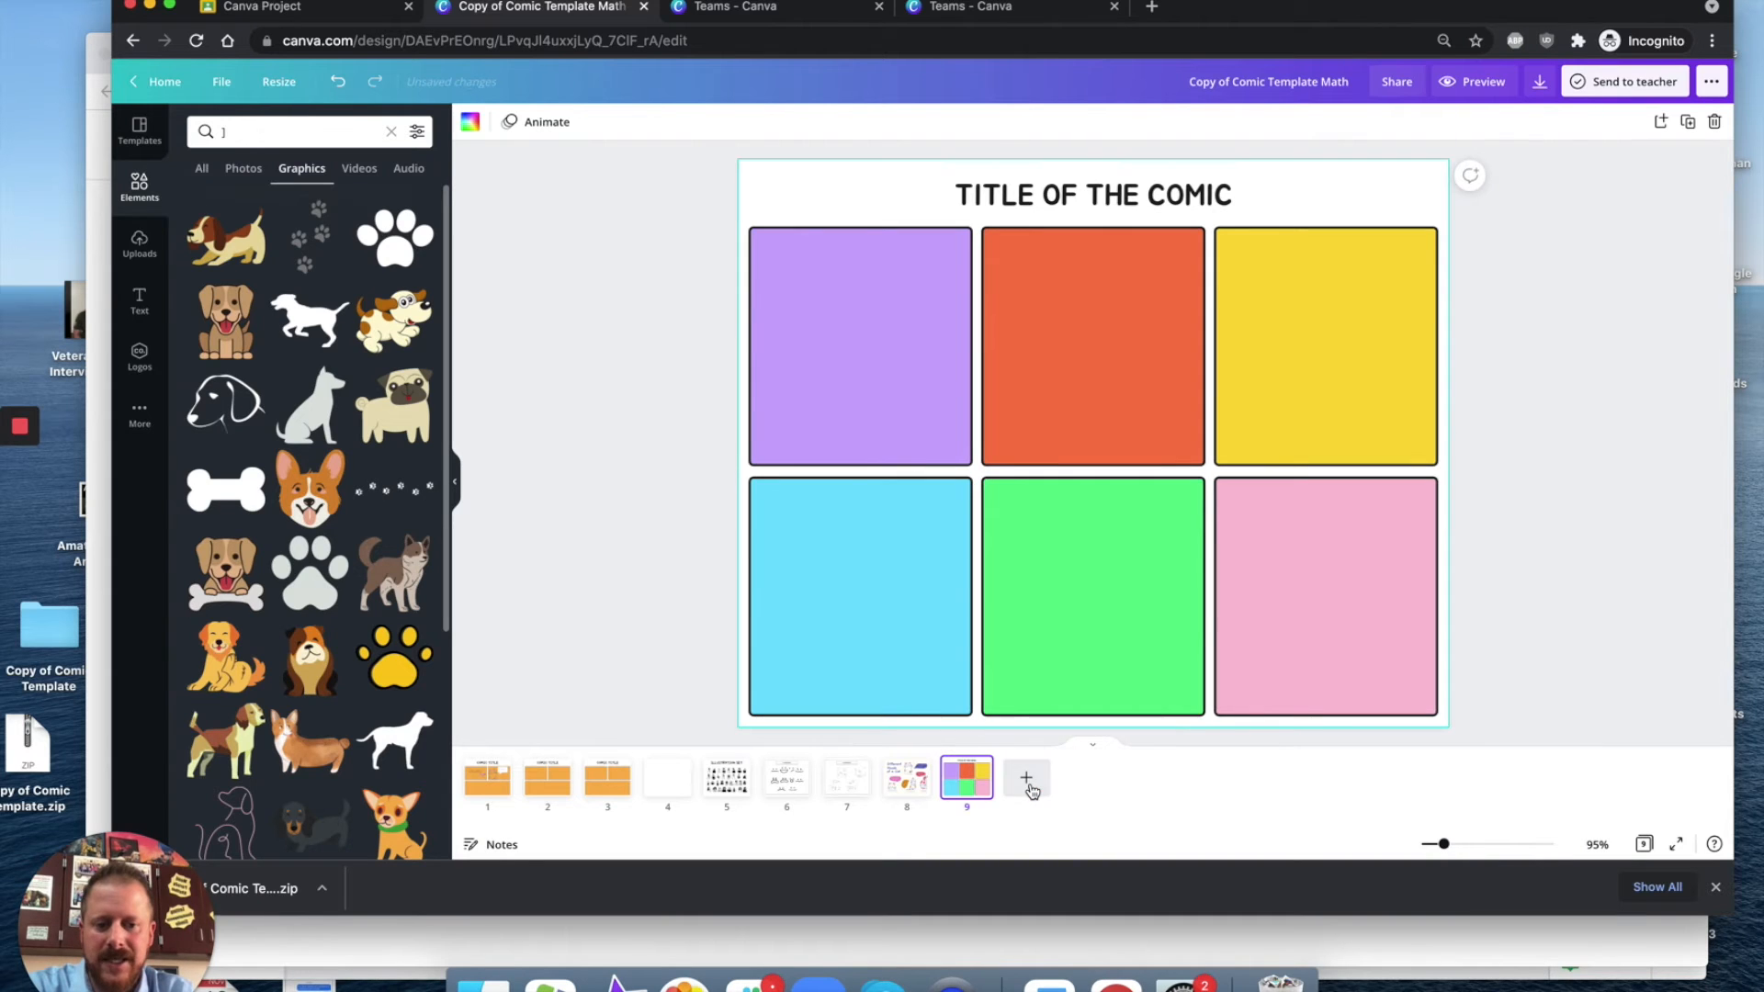
key(BackSpace)
key(BackSpace)
key(BackSpace)
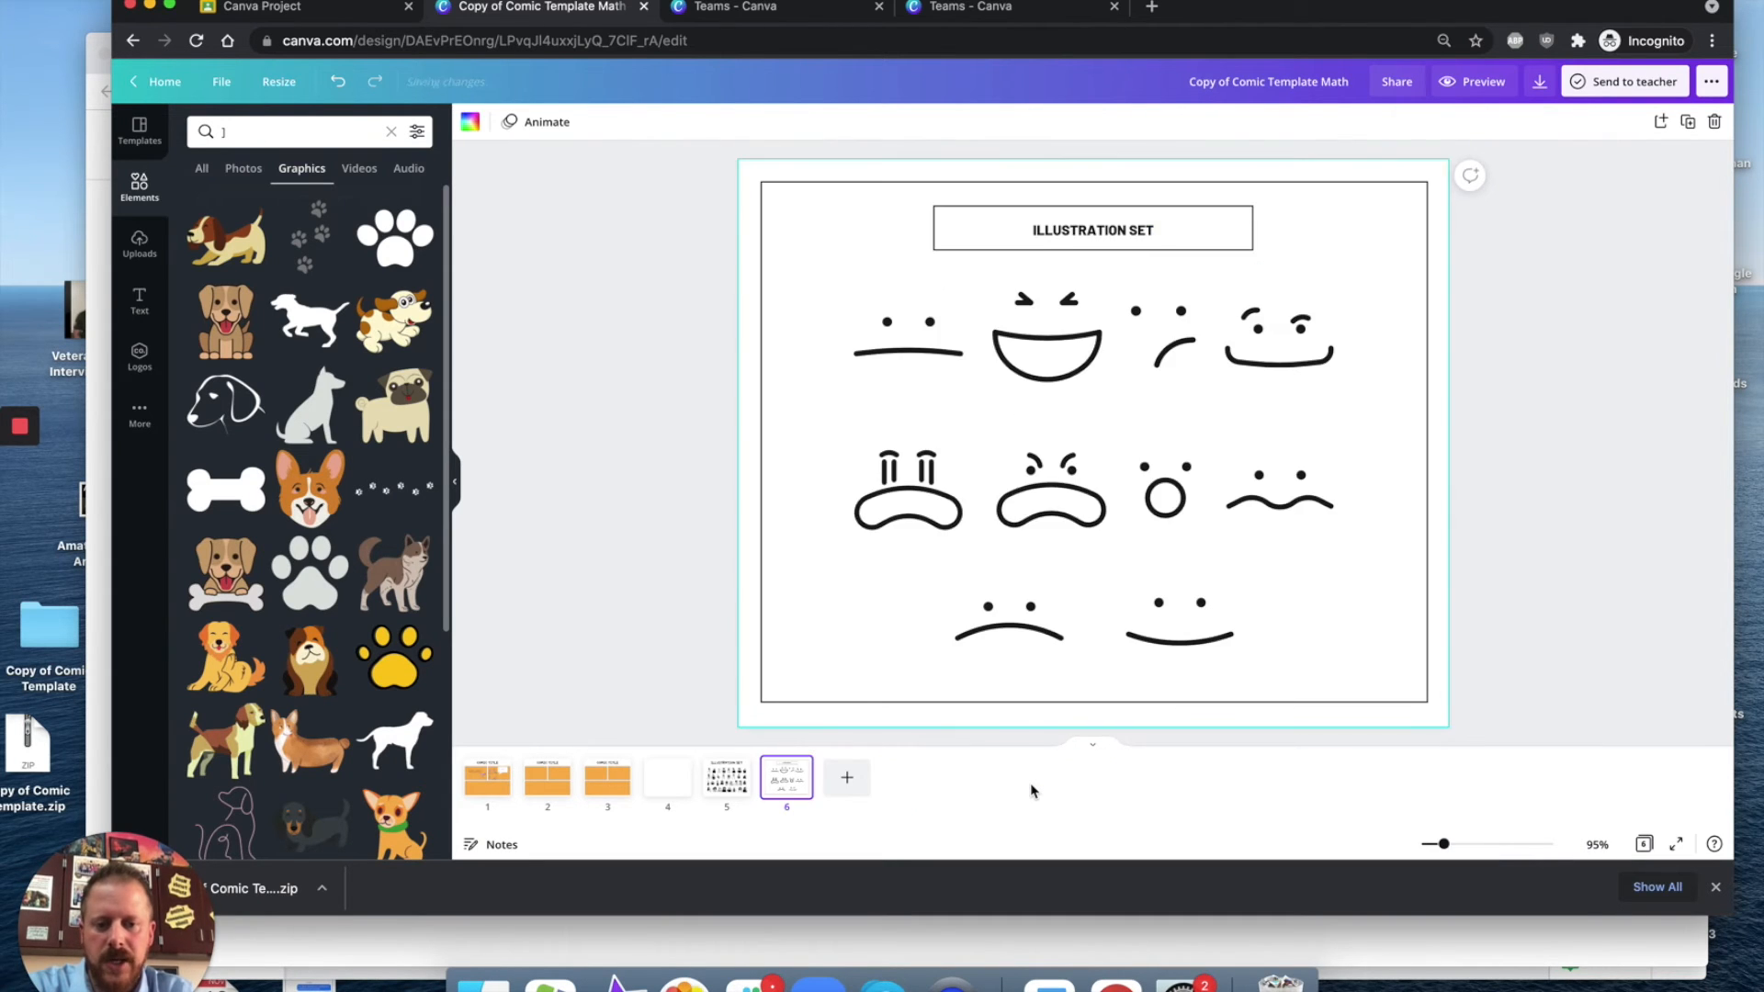
key(BackSpace)
key(BackSpace)
key(BackSpace)
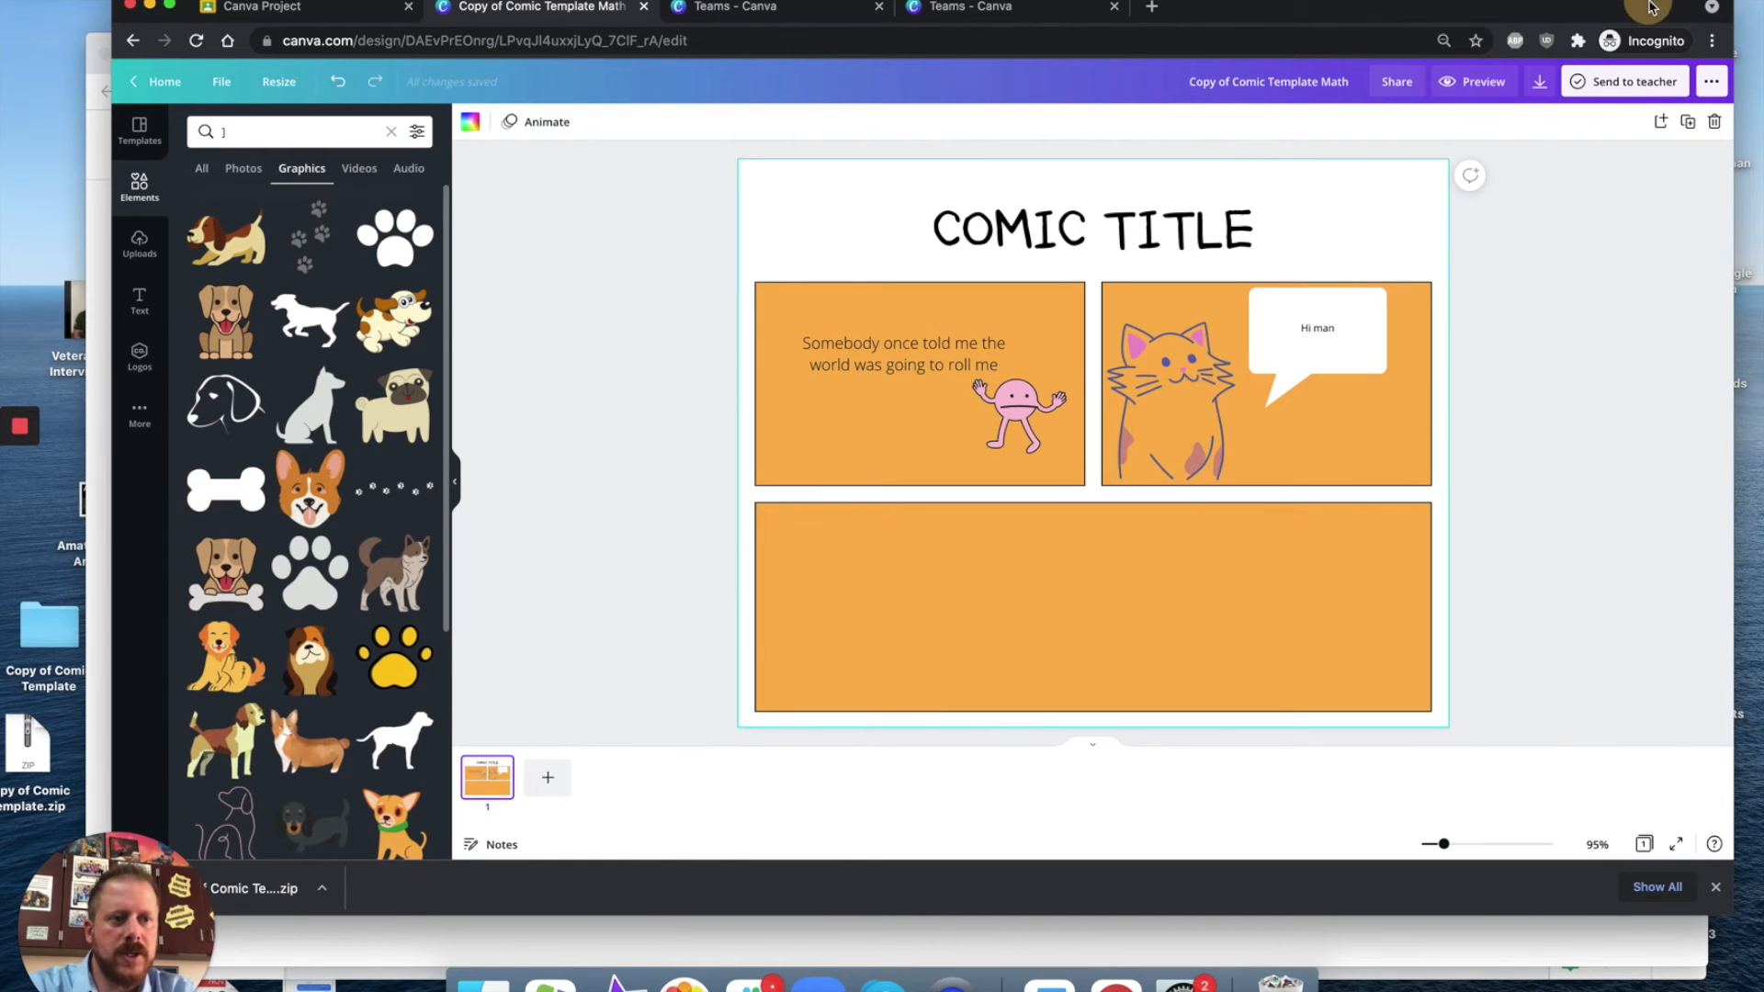
Step: Download the design as a PNG file and save the downloaded image to the desktop
drag(1650, 7, 1631, 8)
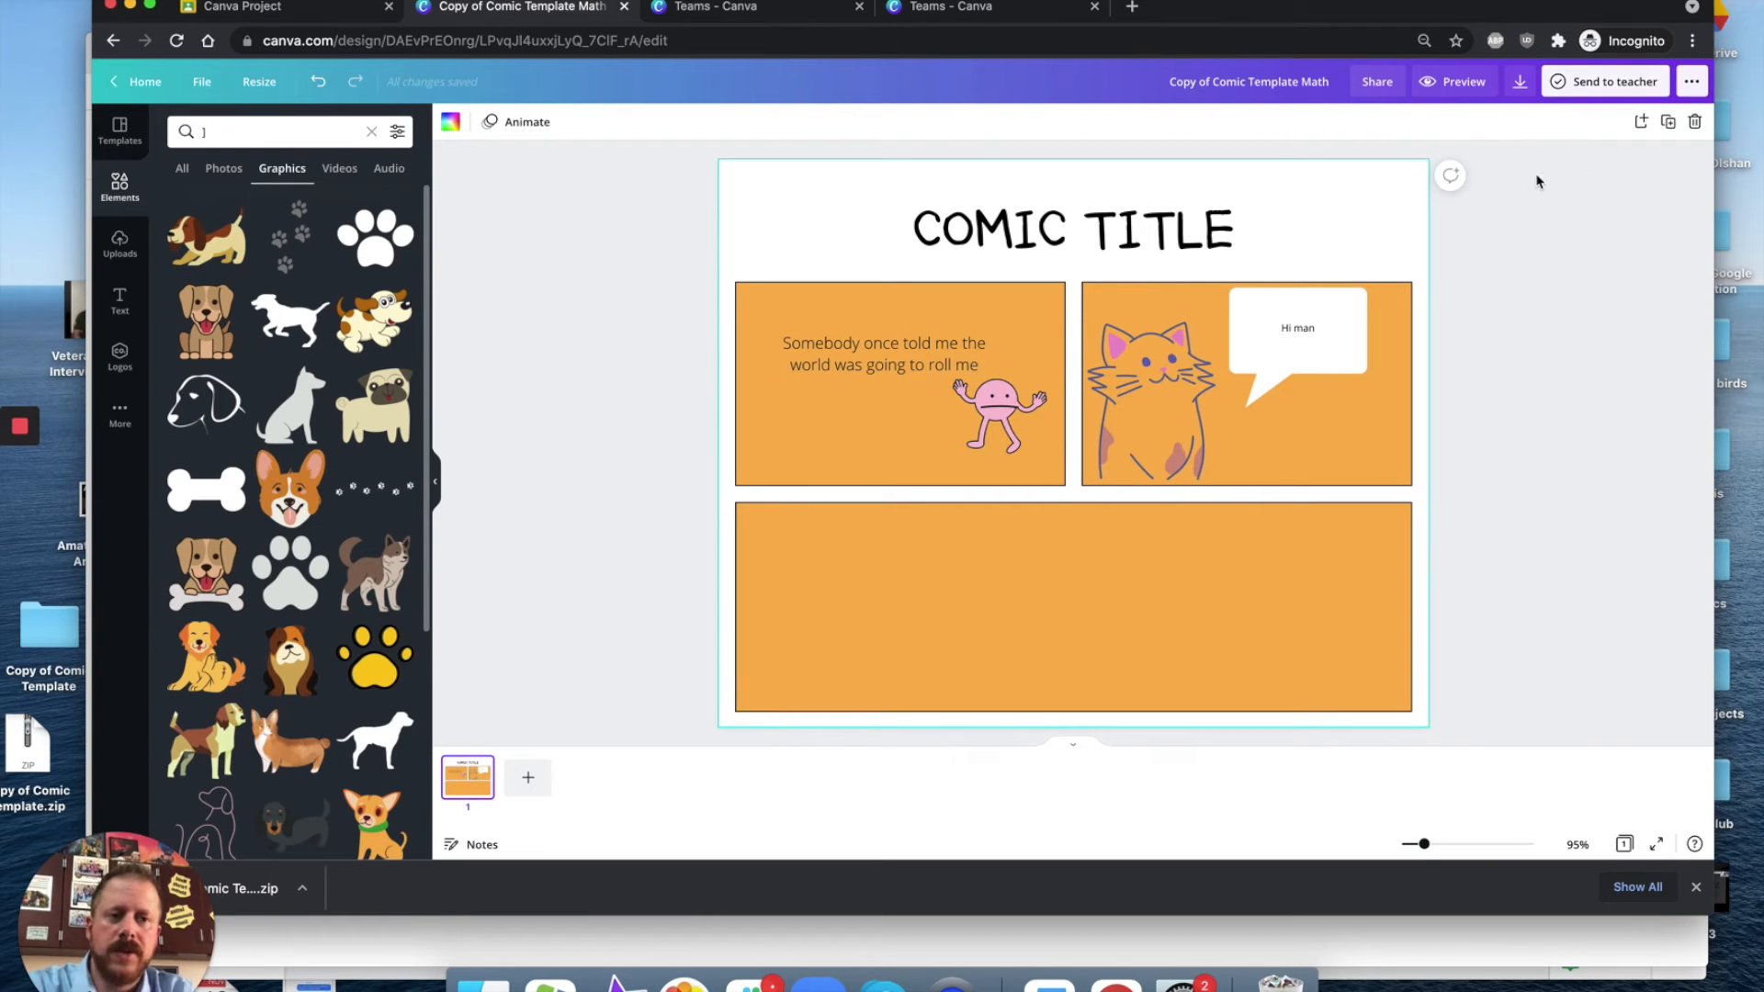
click(1523, 92)
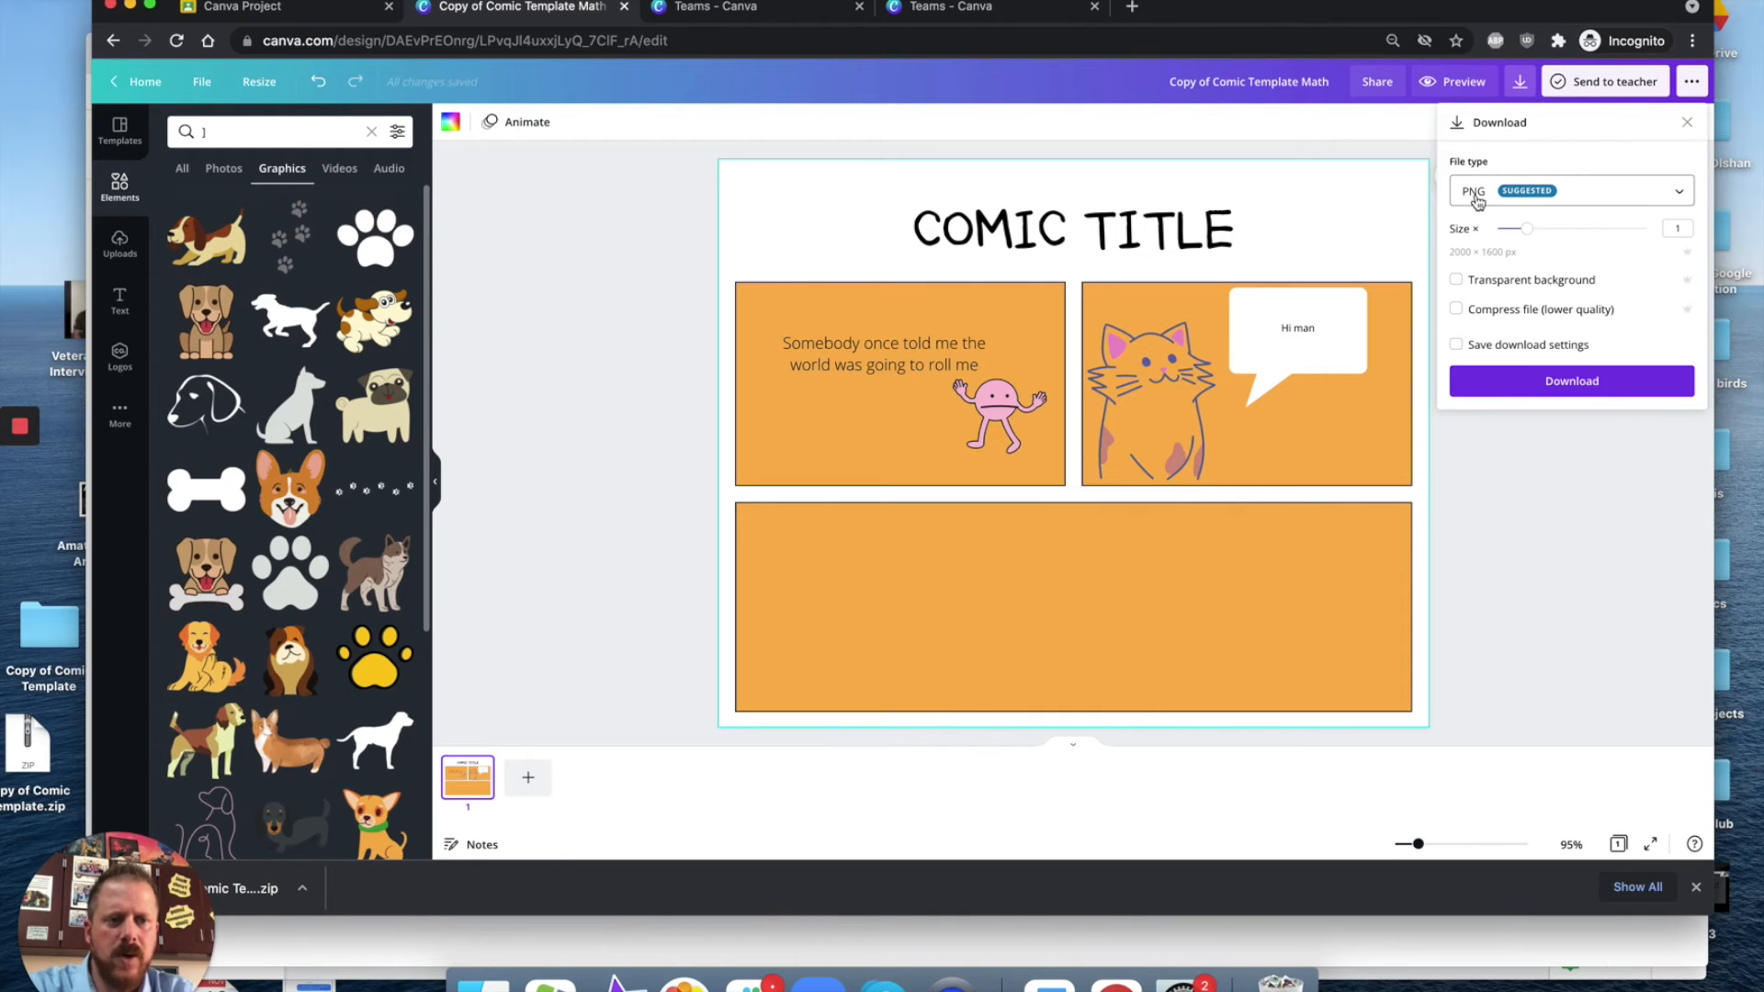
click(1658, 200)
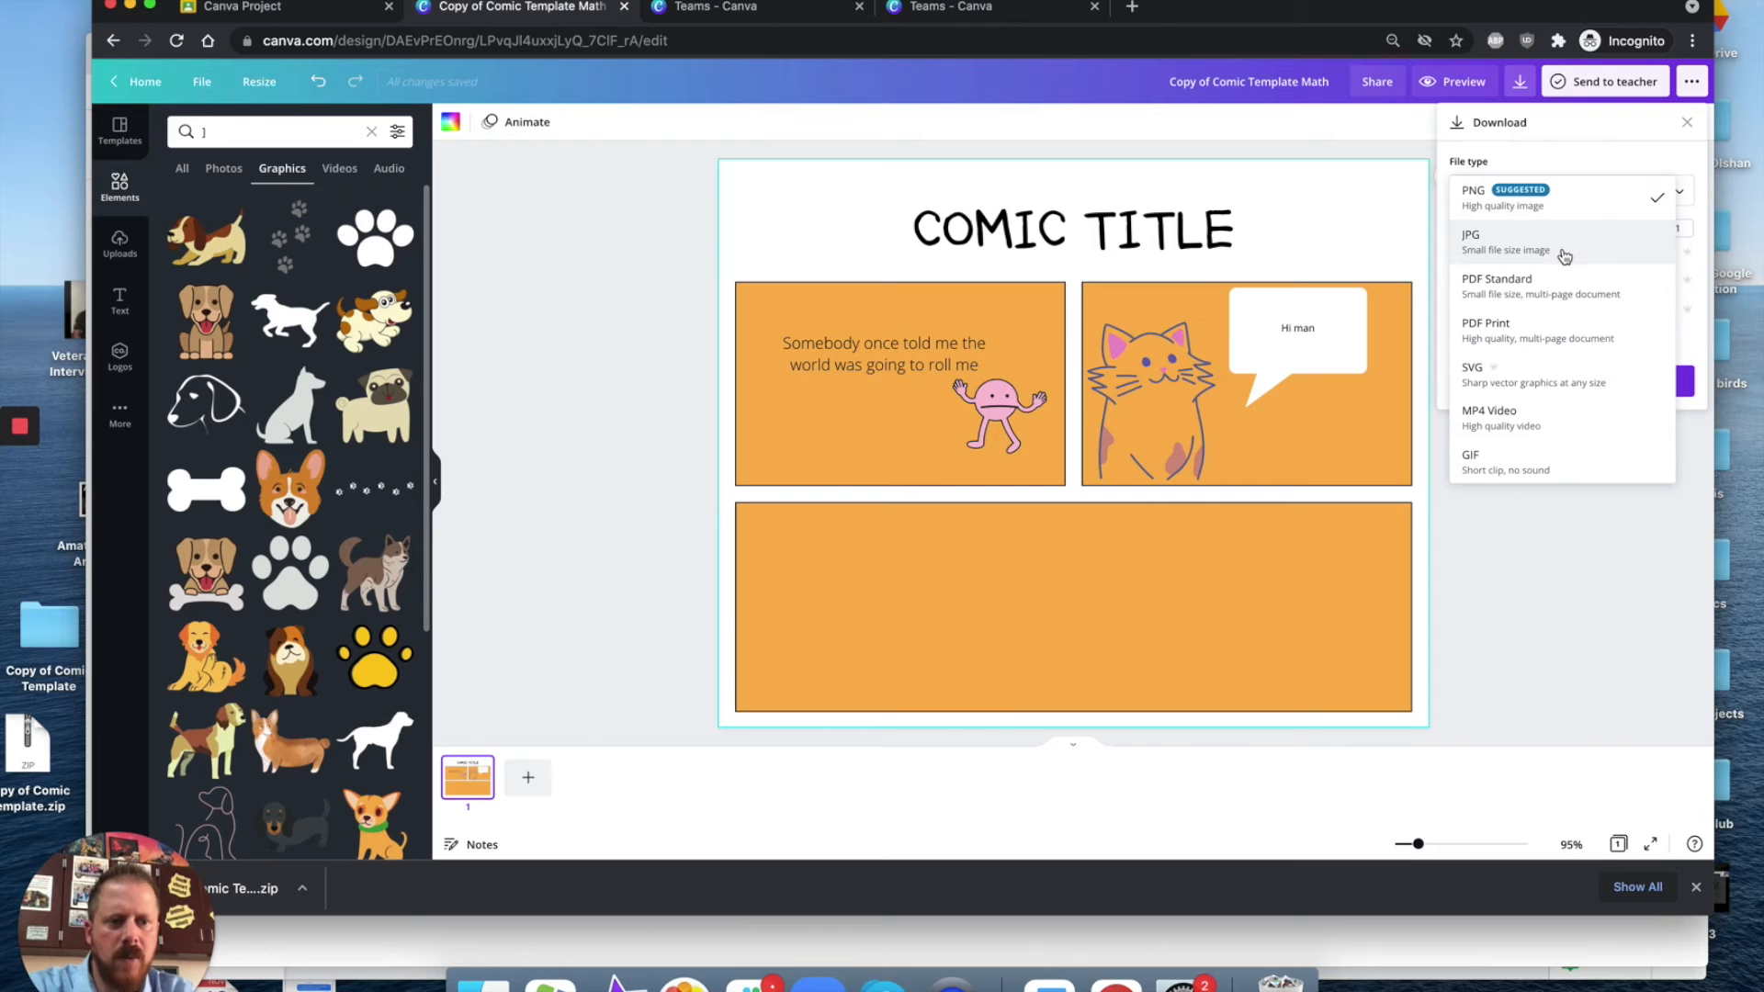
click(1590, 601)
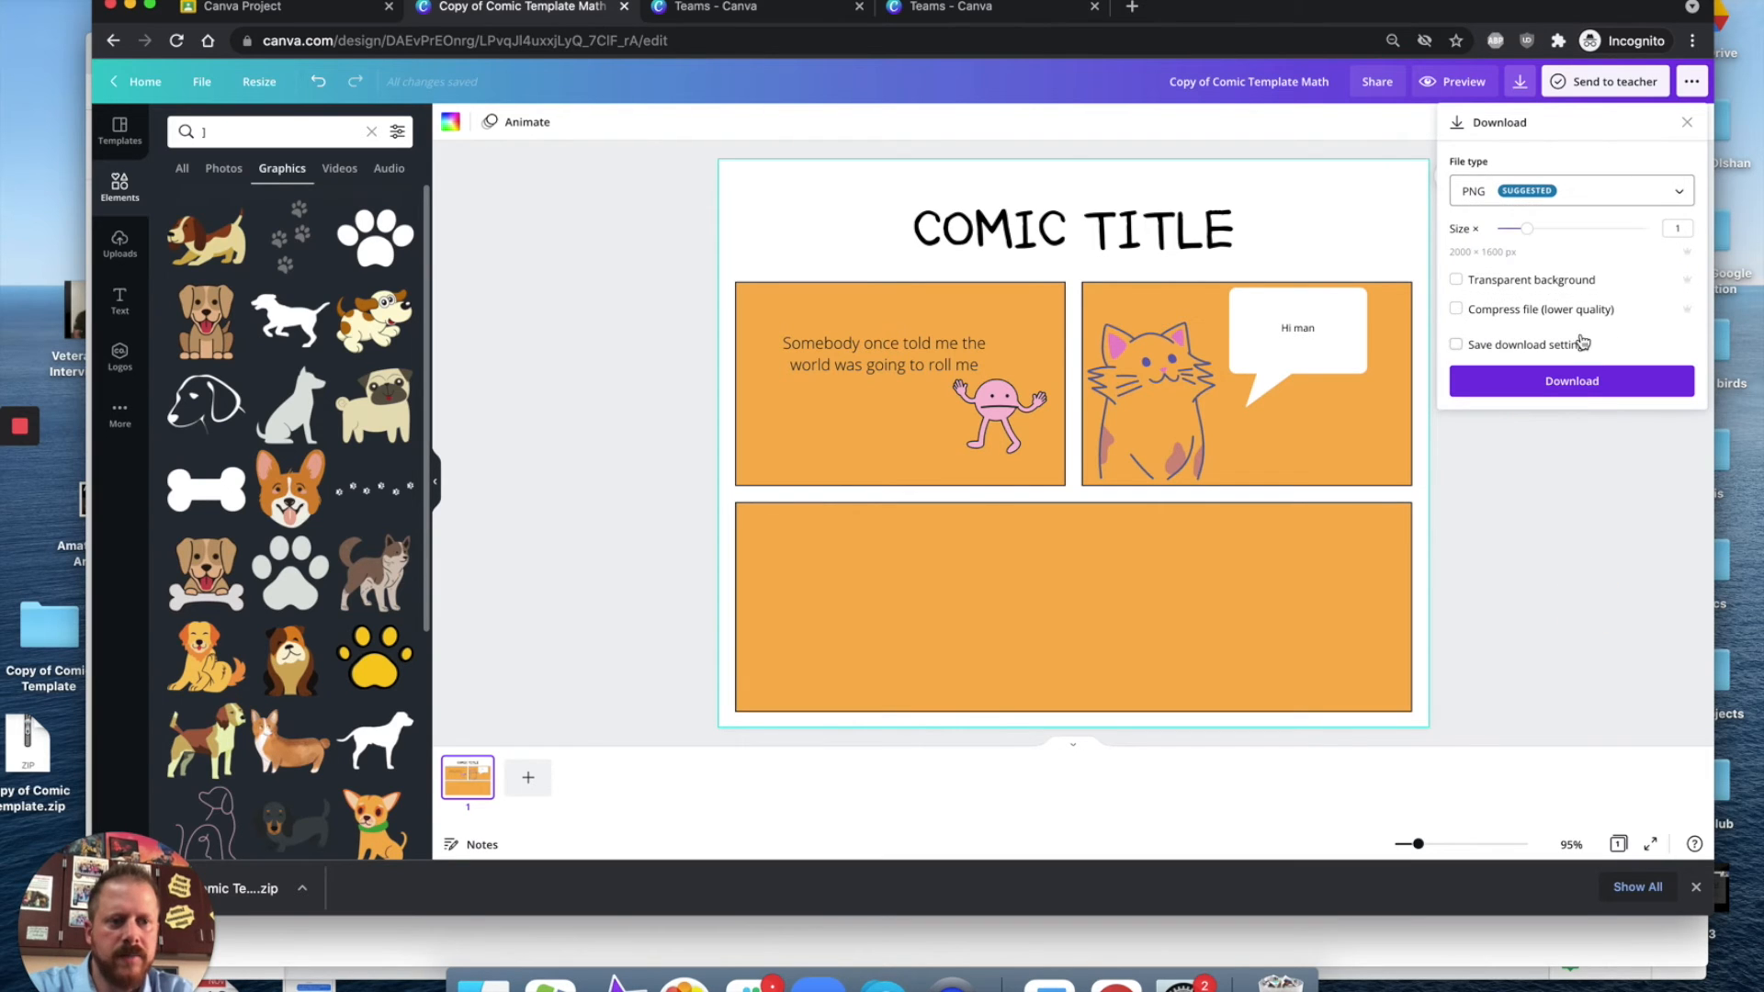
click(1614, 382)
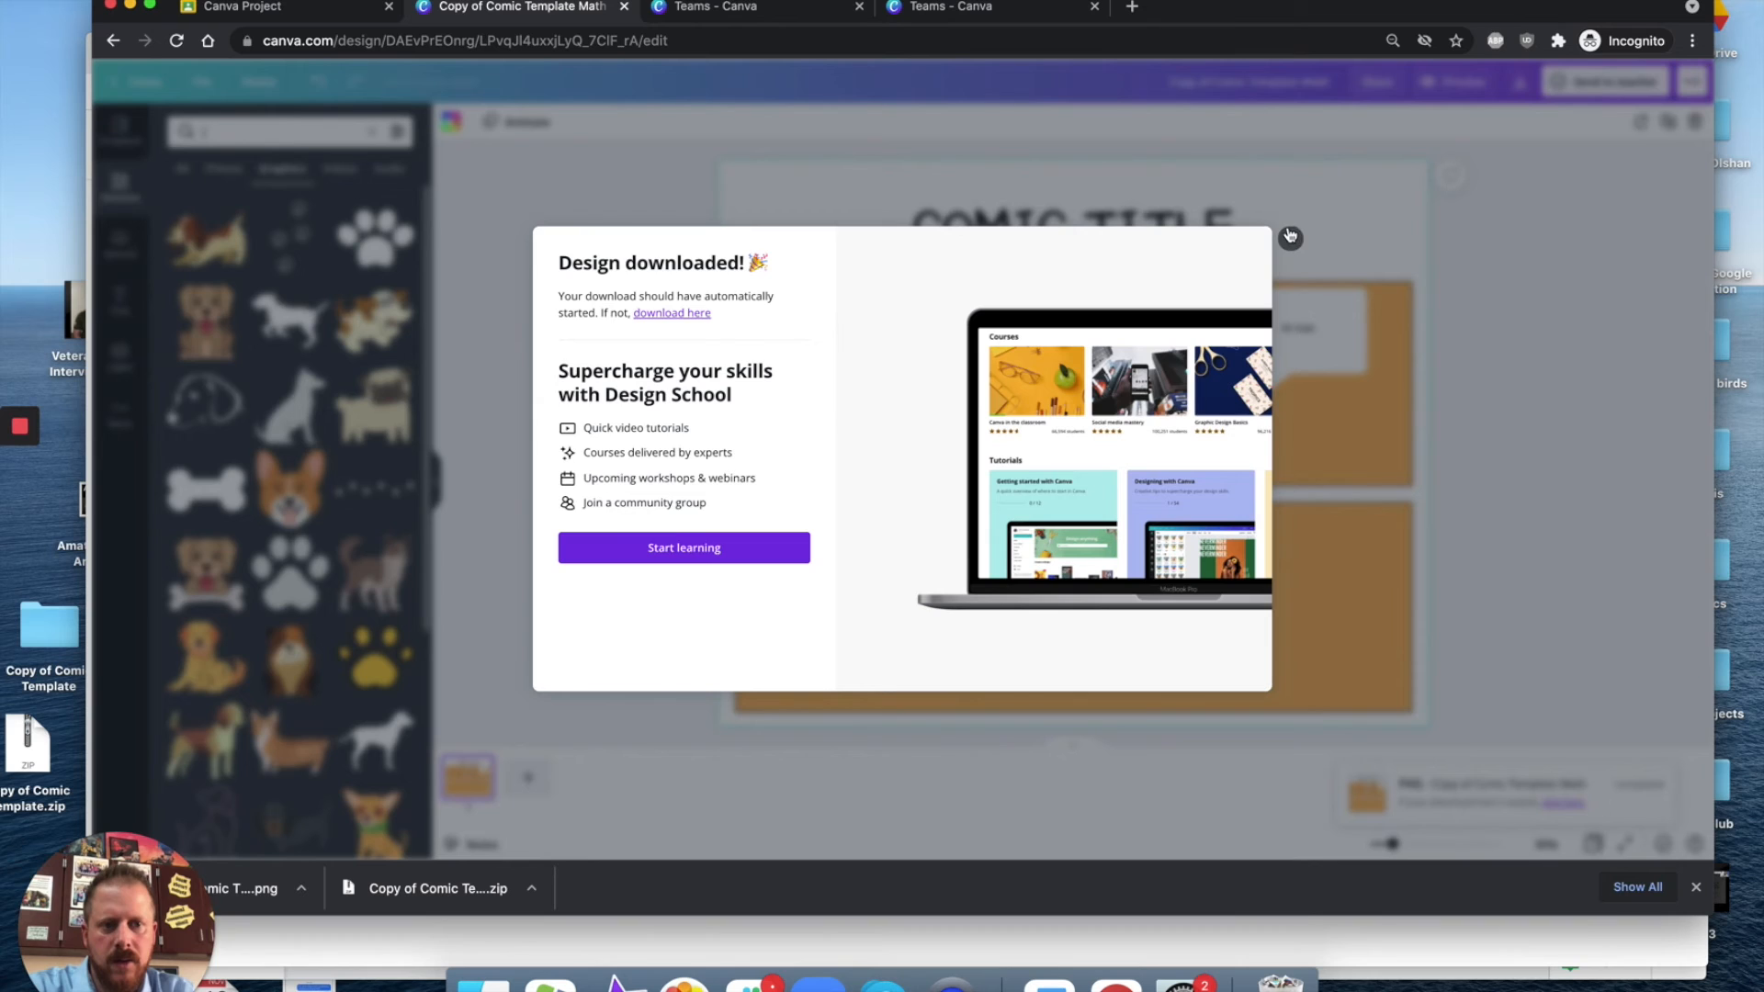
click(1288, 235)
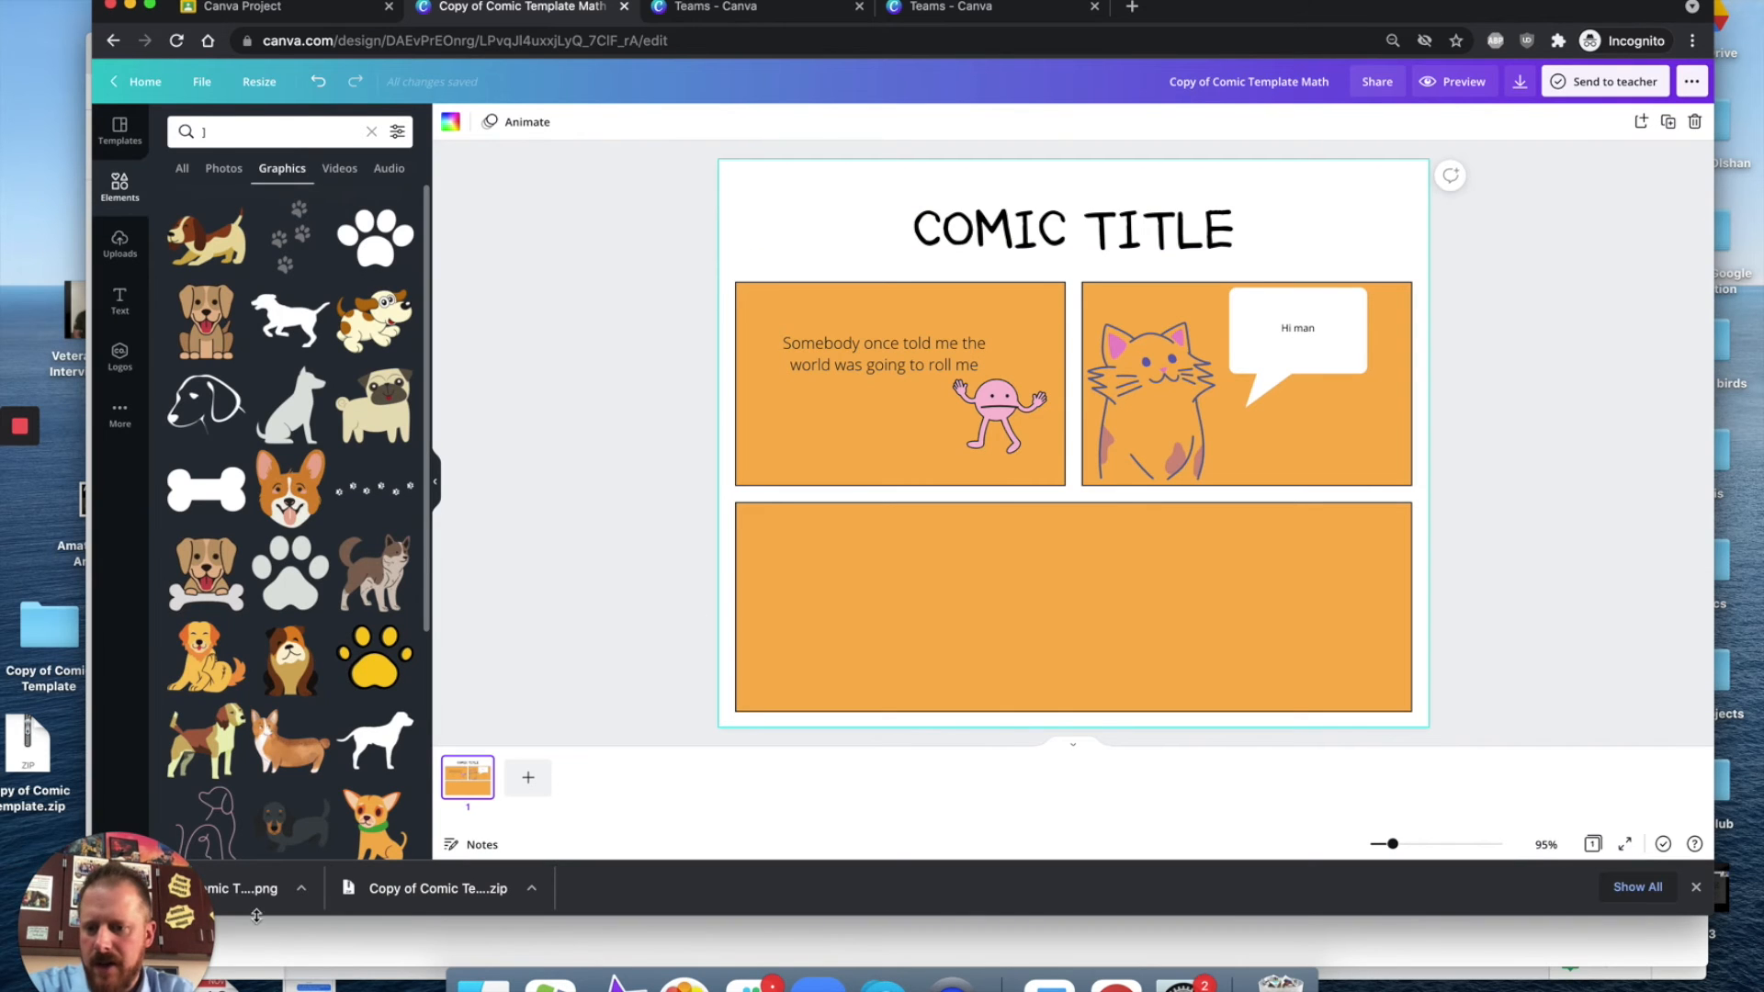
drag(237, 894, 37, 143)
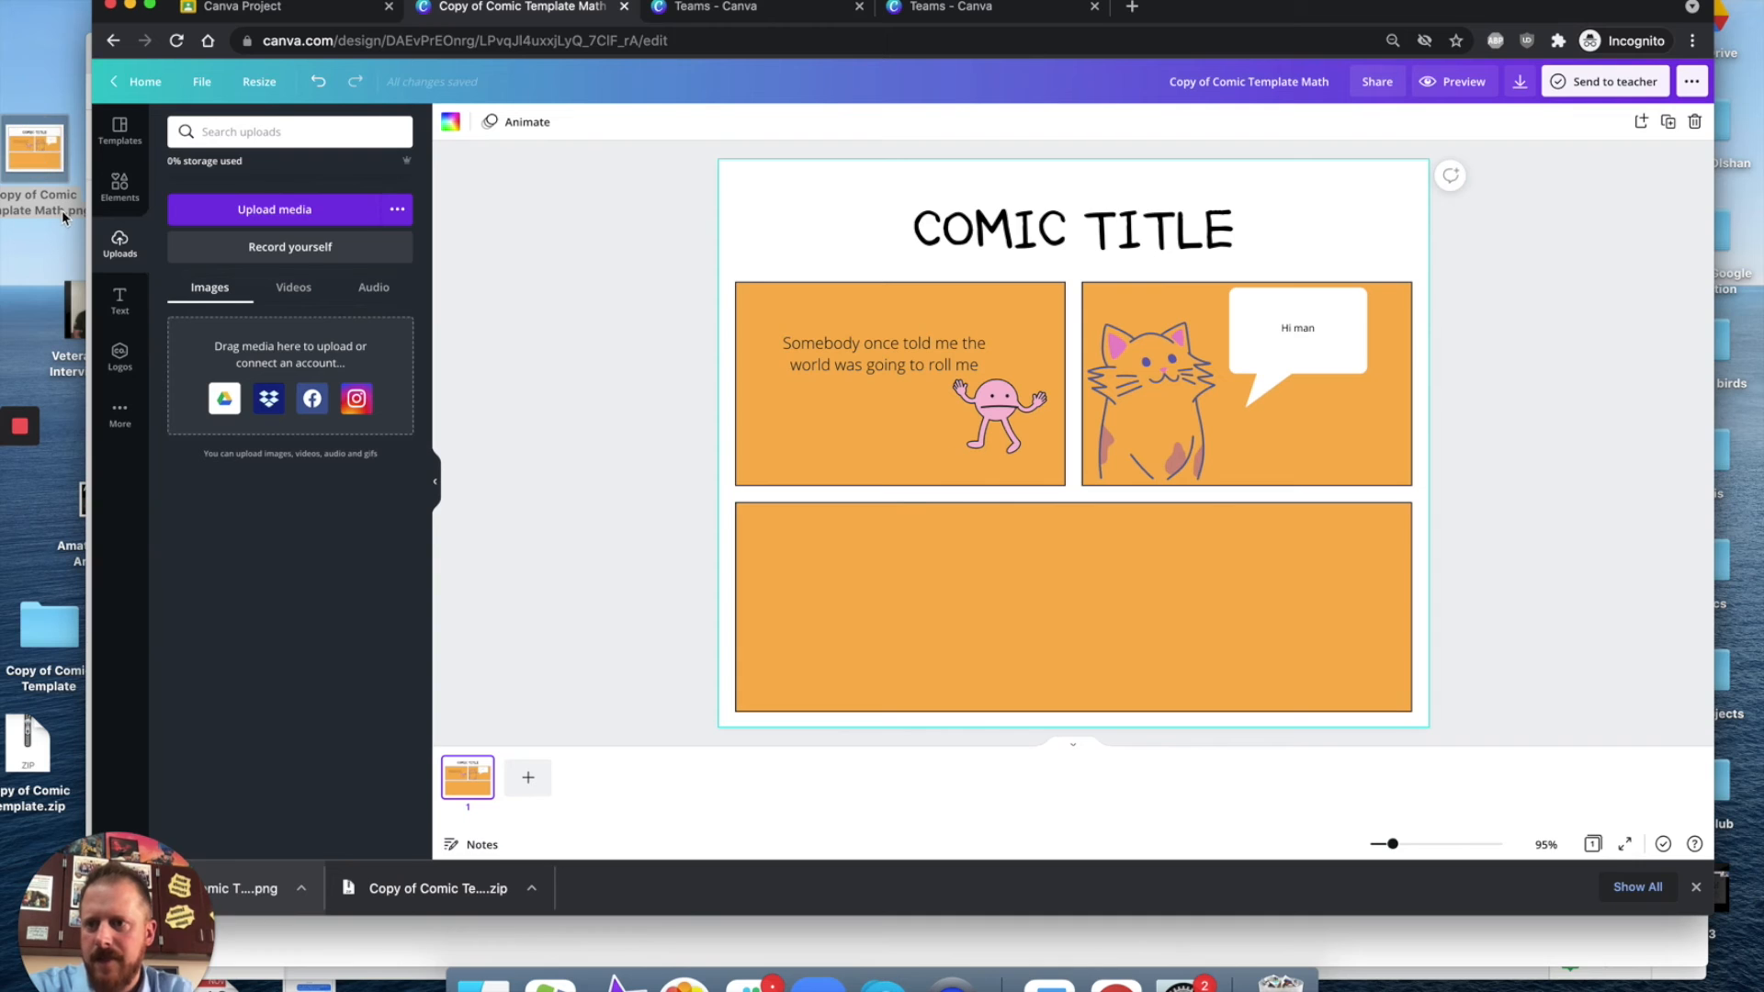
Step: Switch to the Google Classroom tab and open the Demo: Canva Project Template and Assignment Submit assignment
click(302, 13)
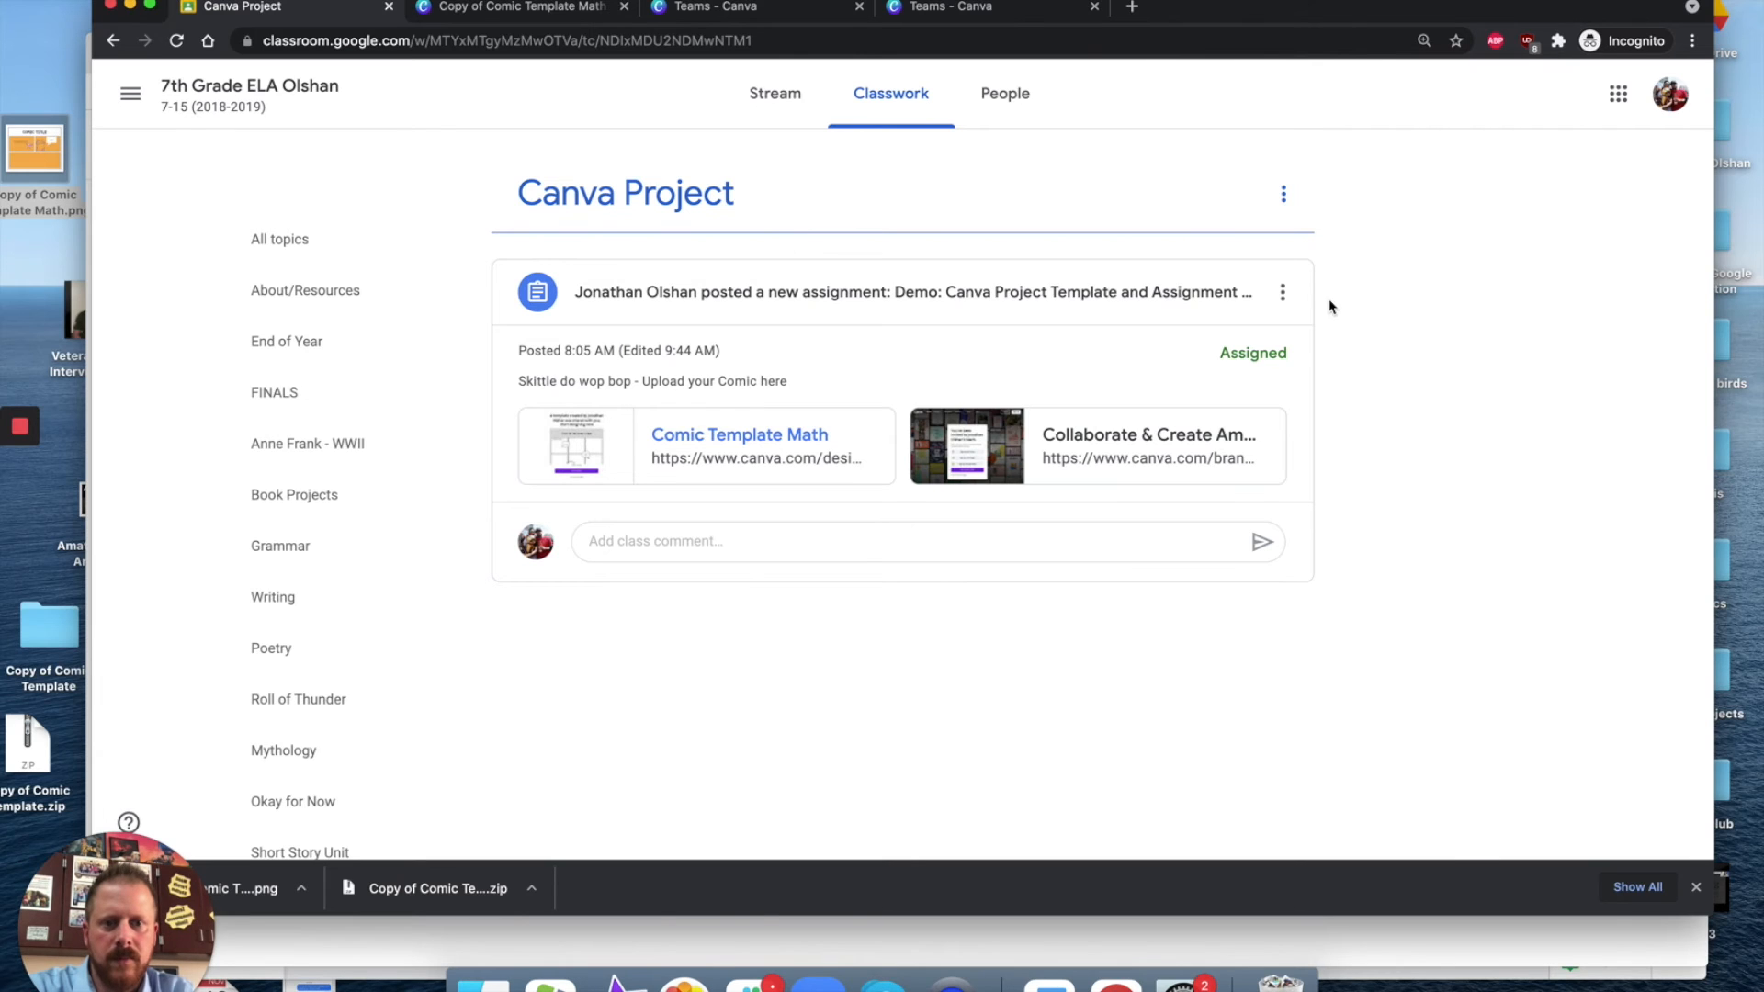
click(983, 294)
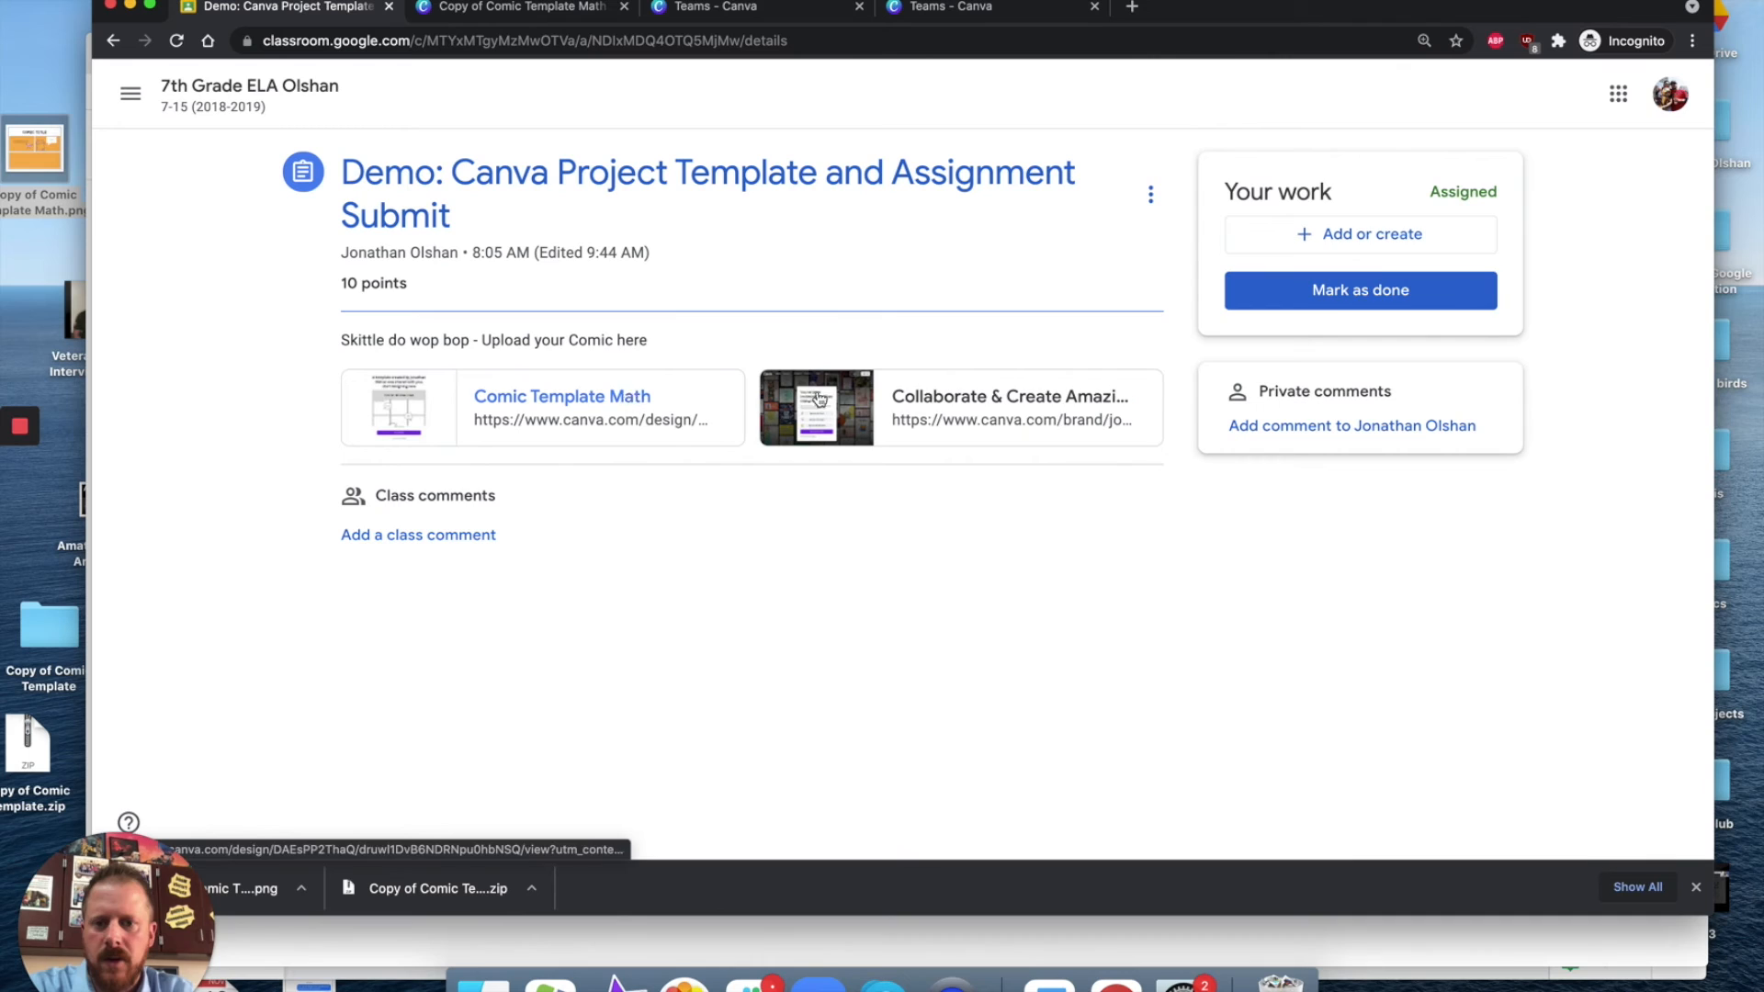
Step: Attach Copy of Comic Template Math.png from the desktop to the assignment as a file and turn it in
click(1373, 237)
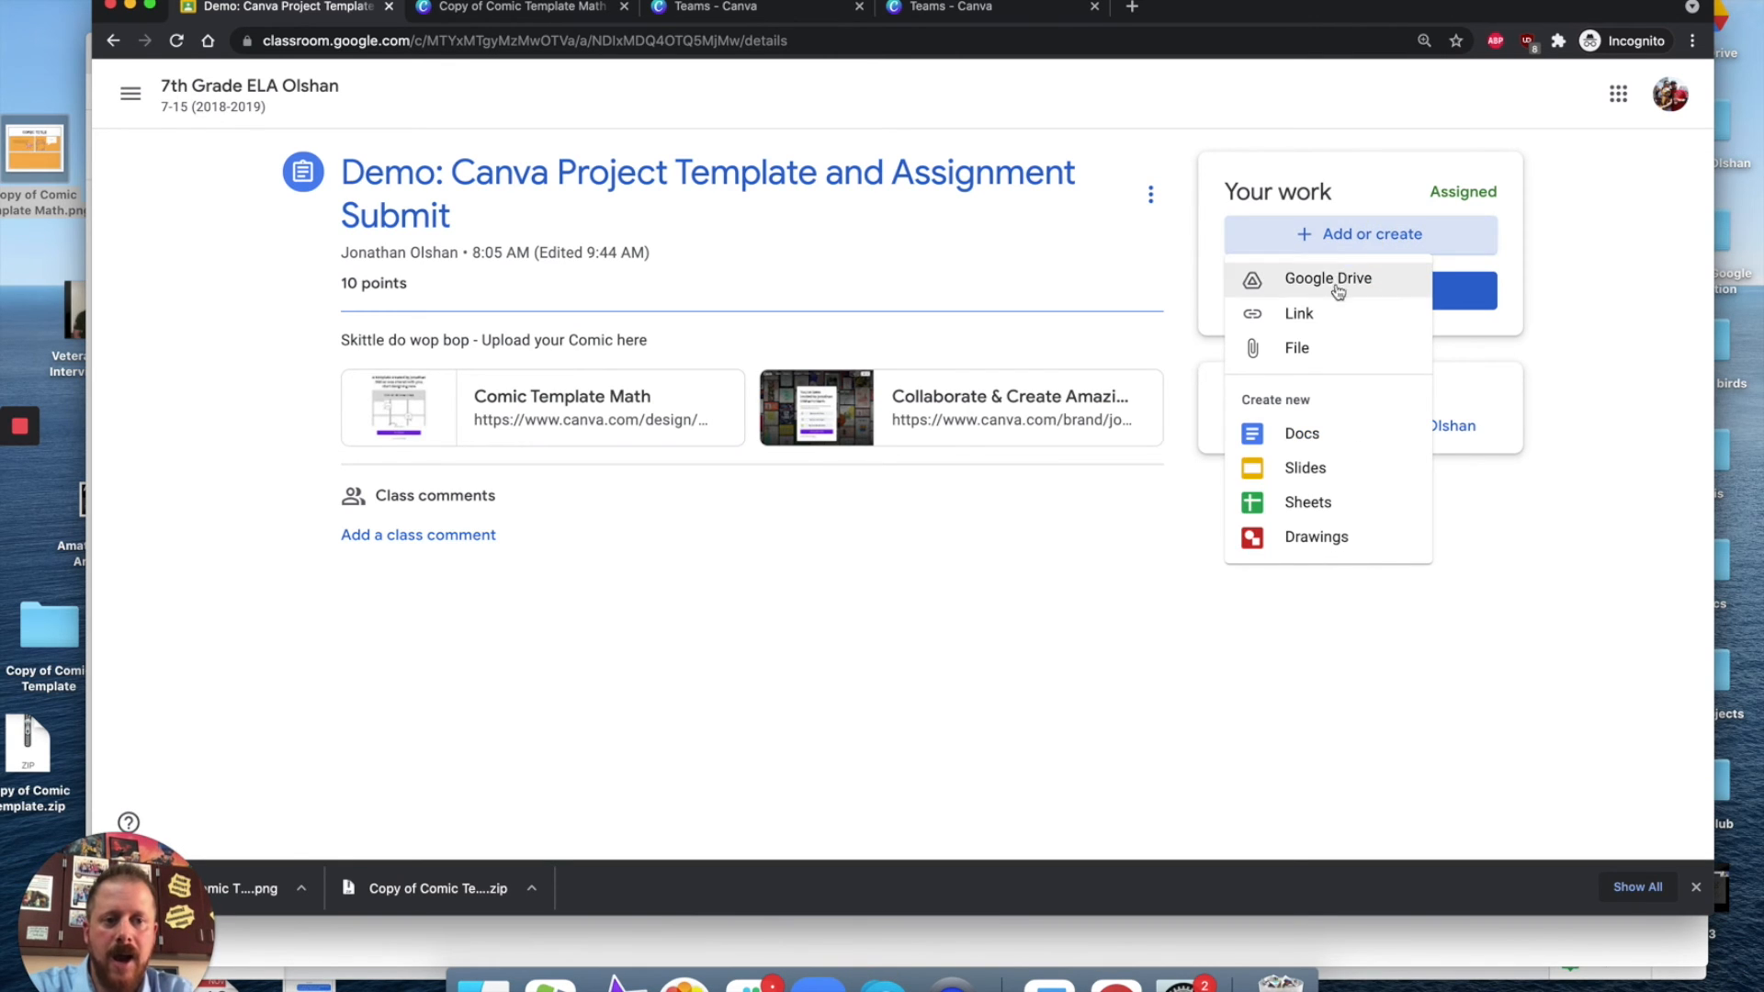
click(1309, 351)
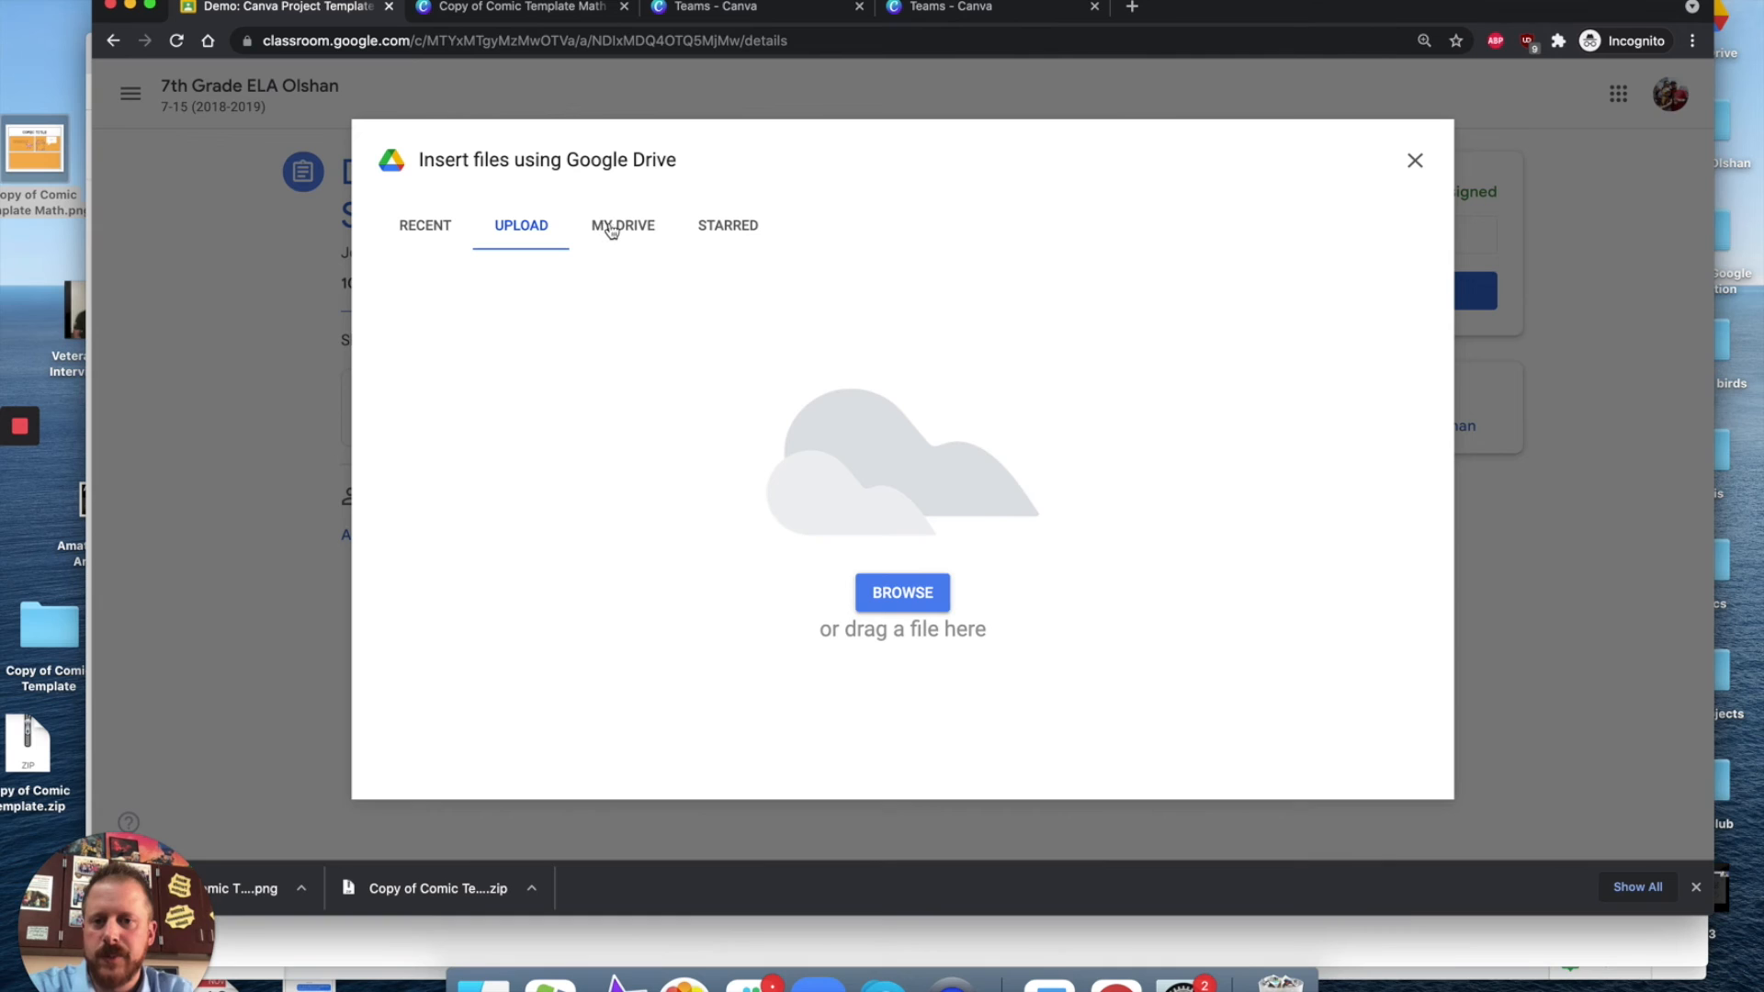
click(890, 598)
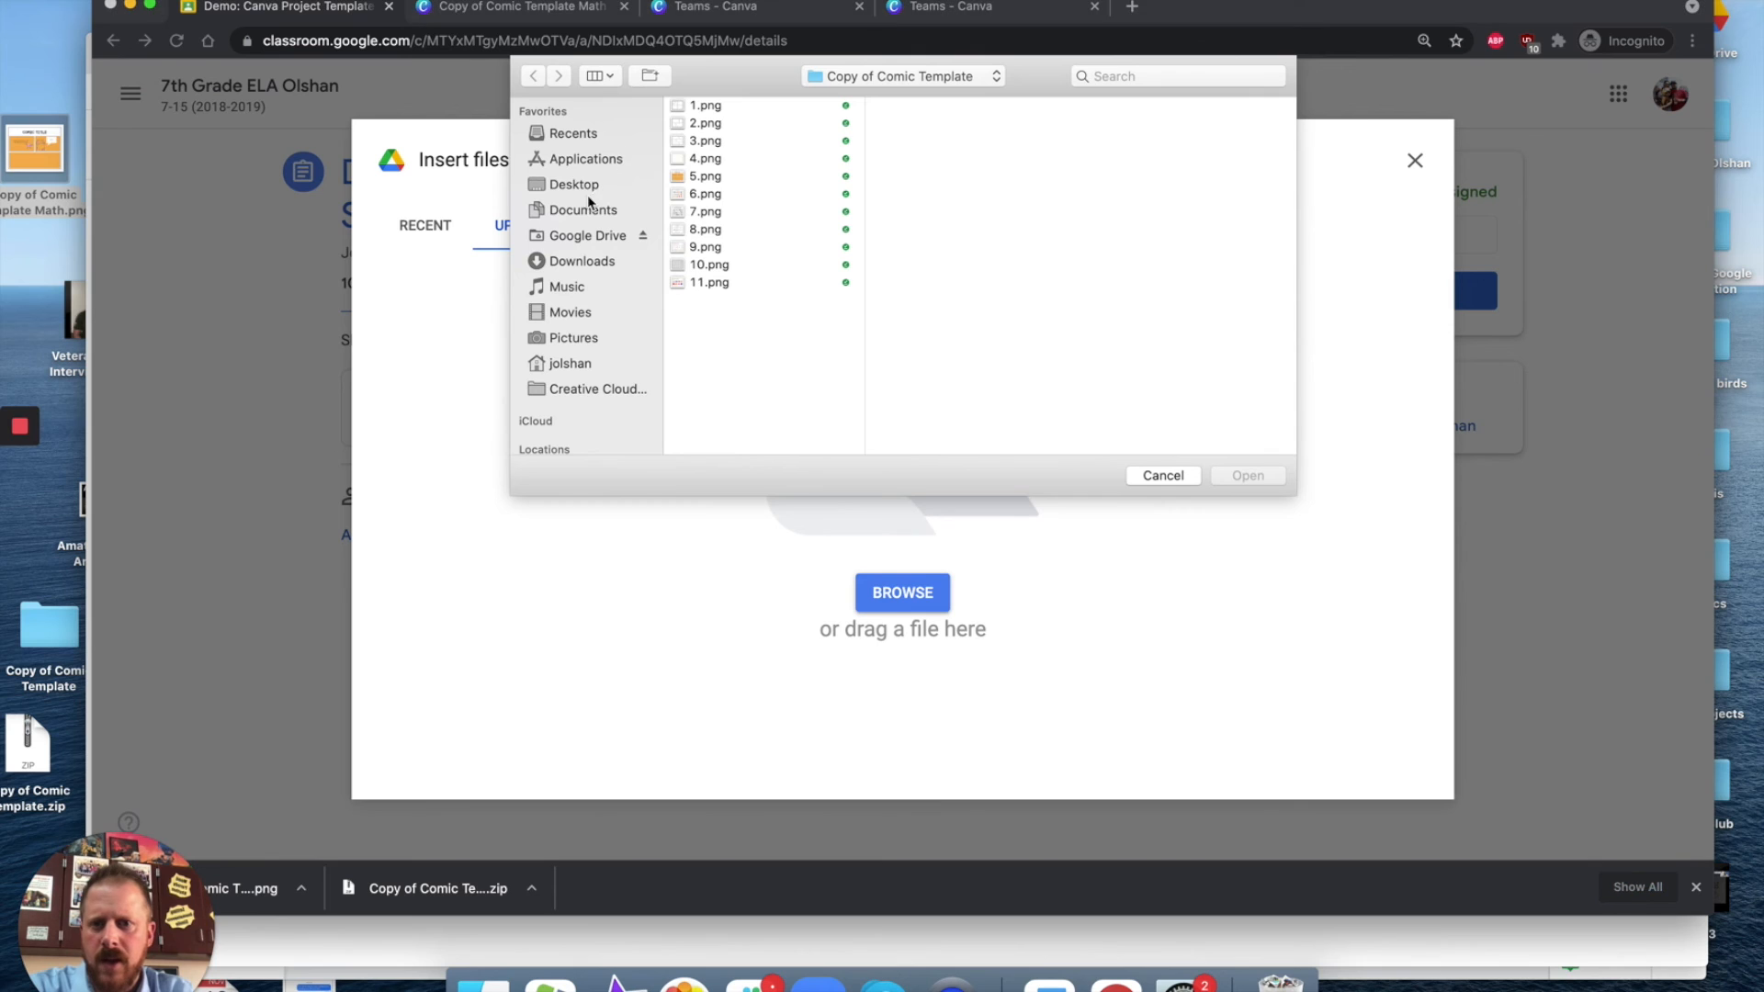
click(573, 184)
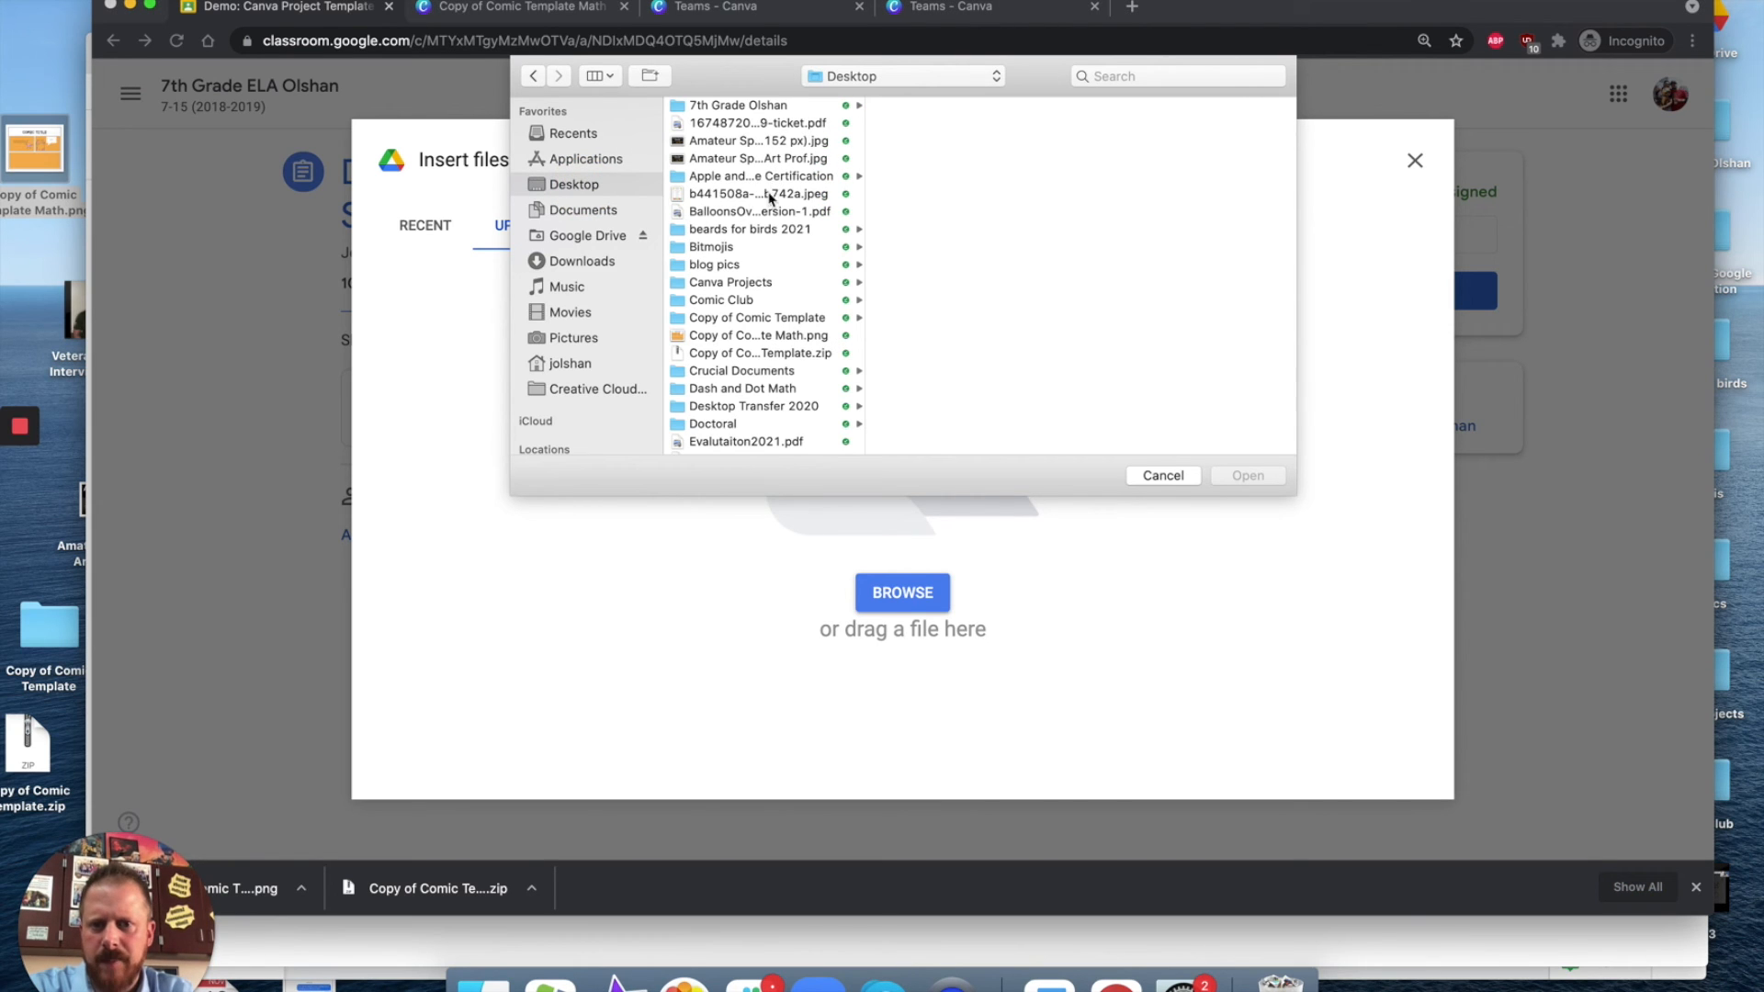
click(765, 337)
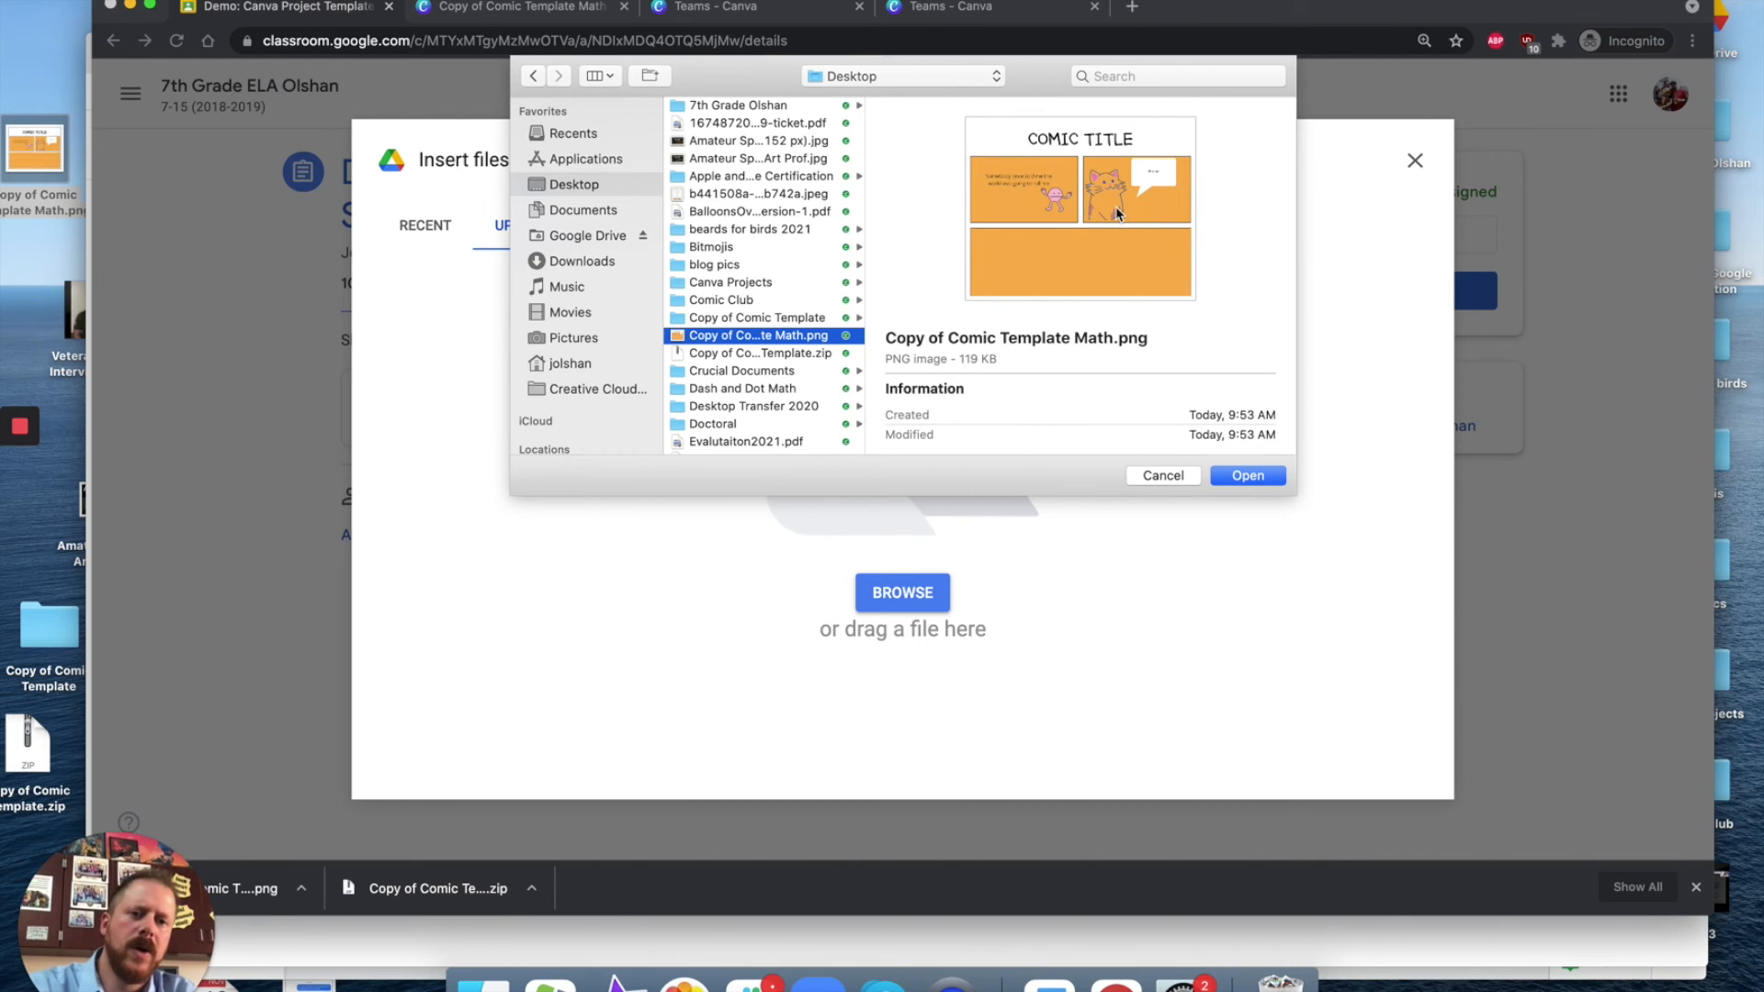
click(1251, 482)
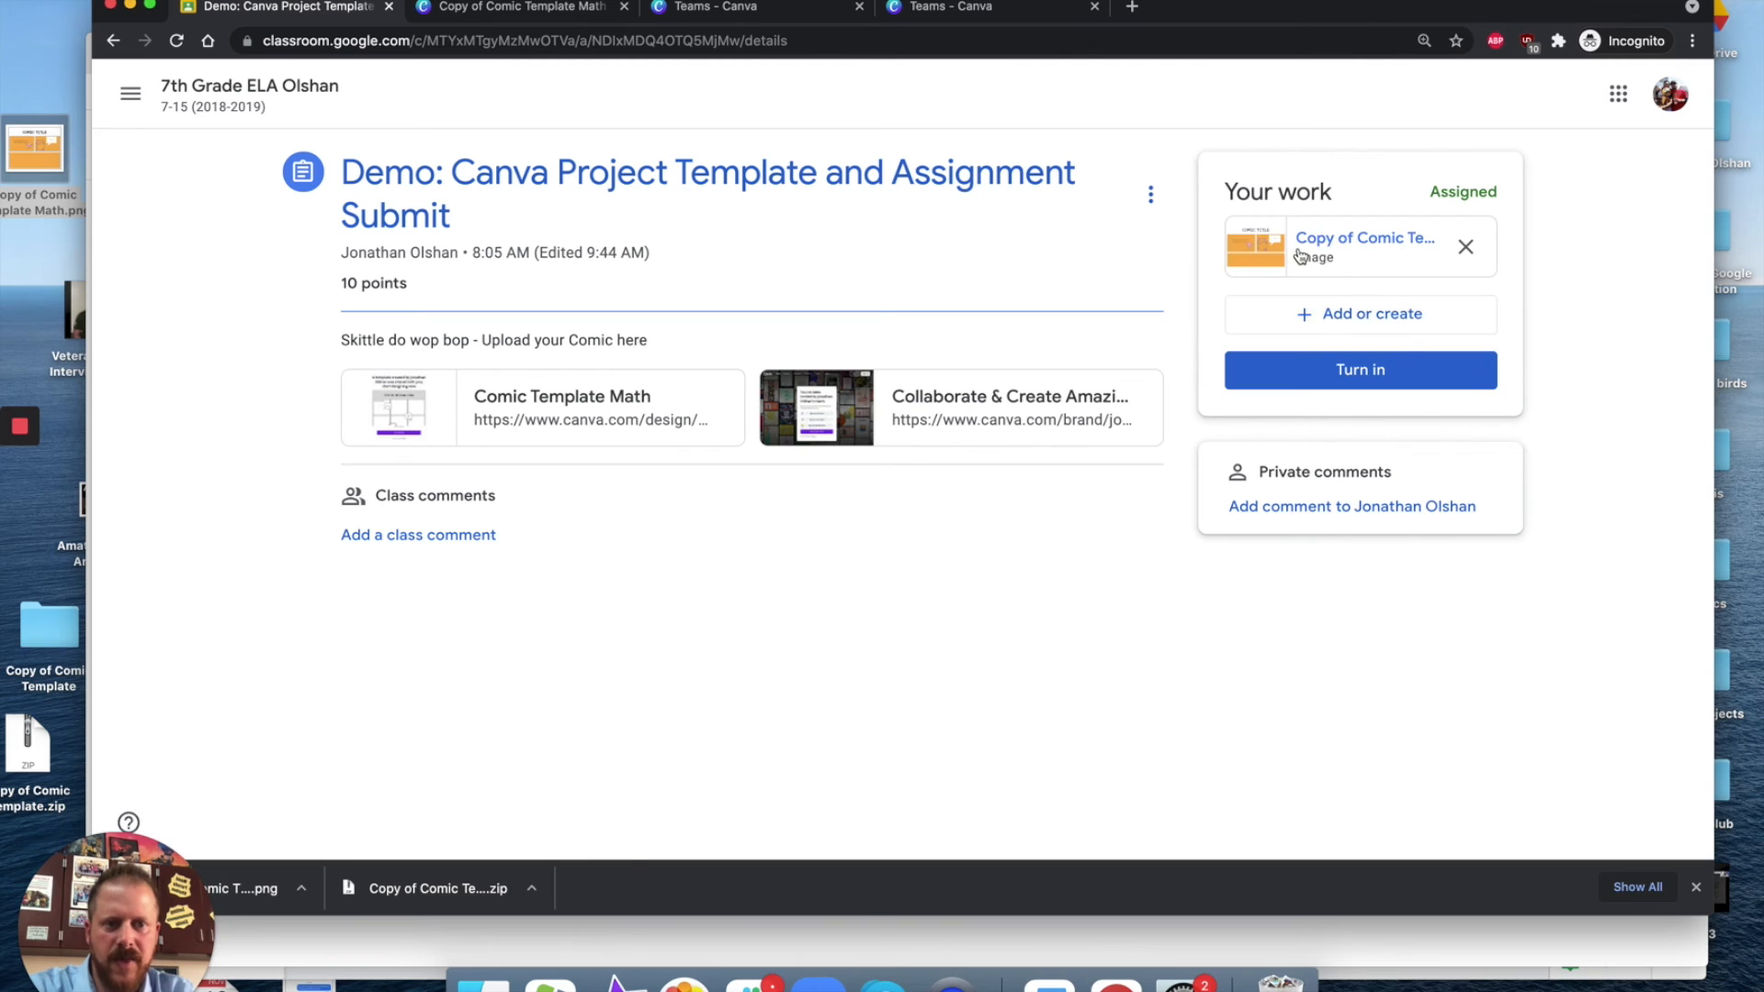
click(1359, 371)
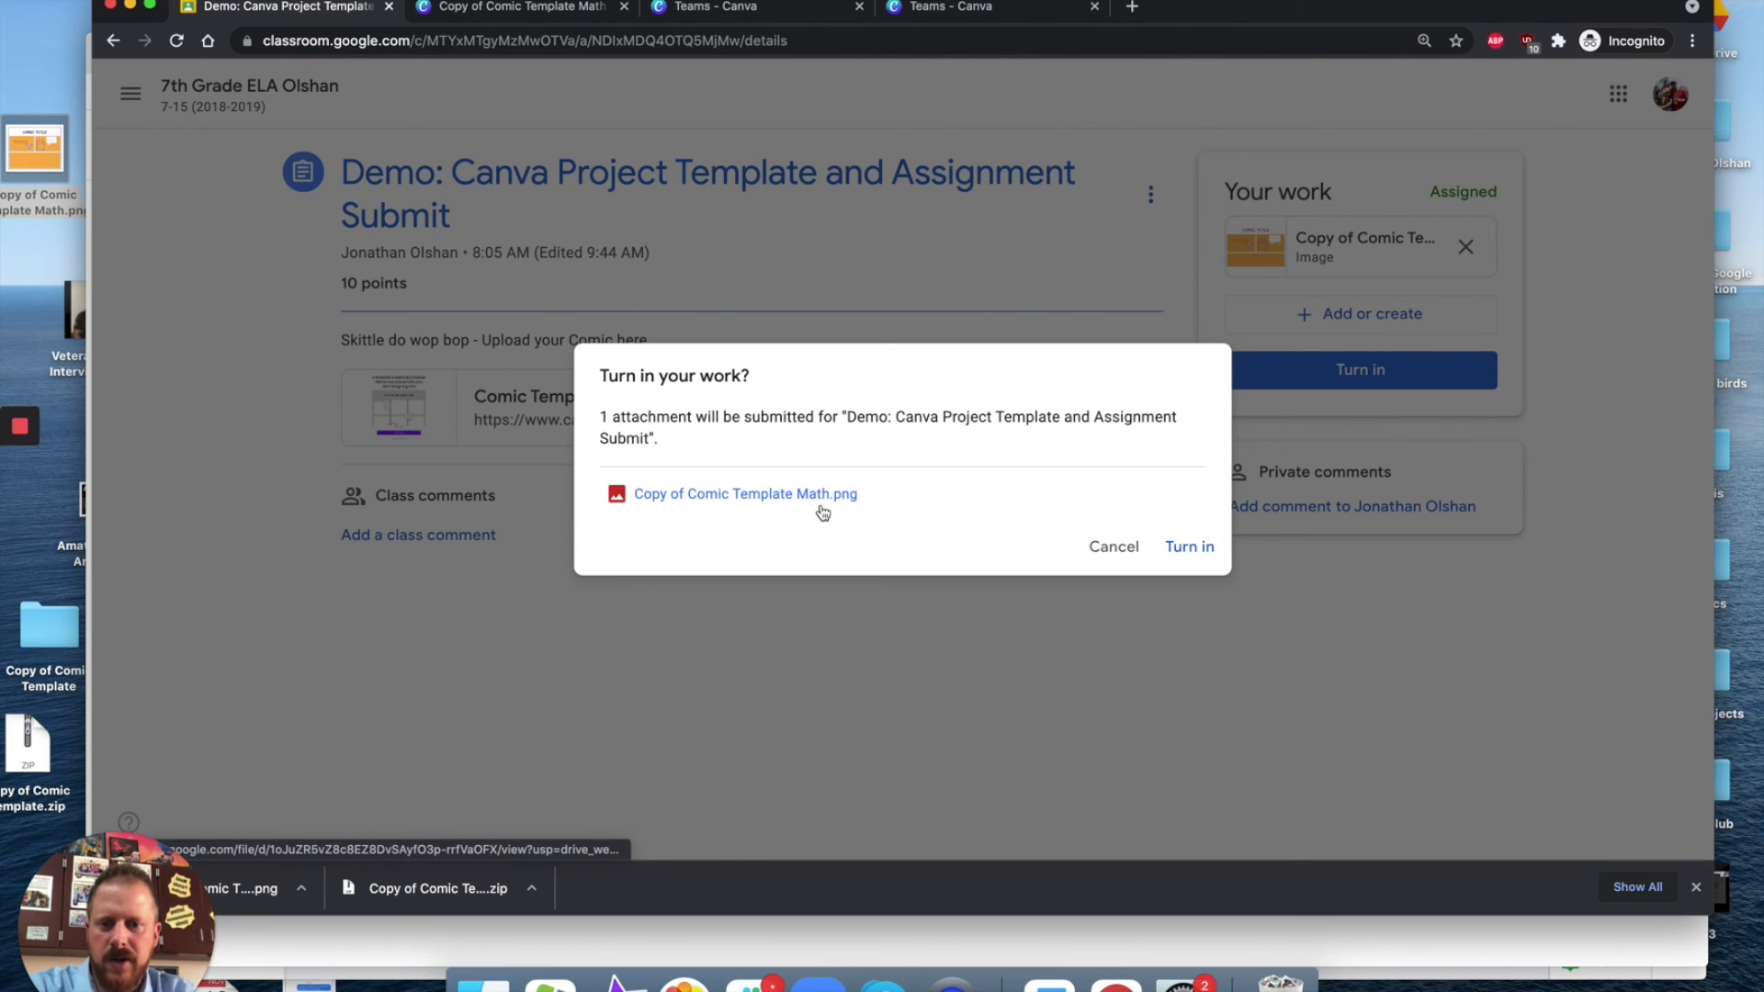
click(1191, 547)
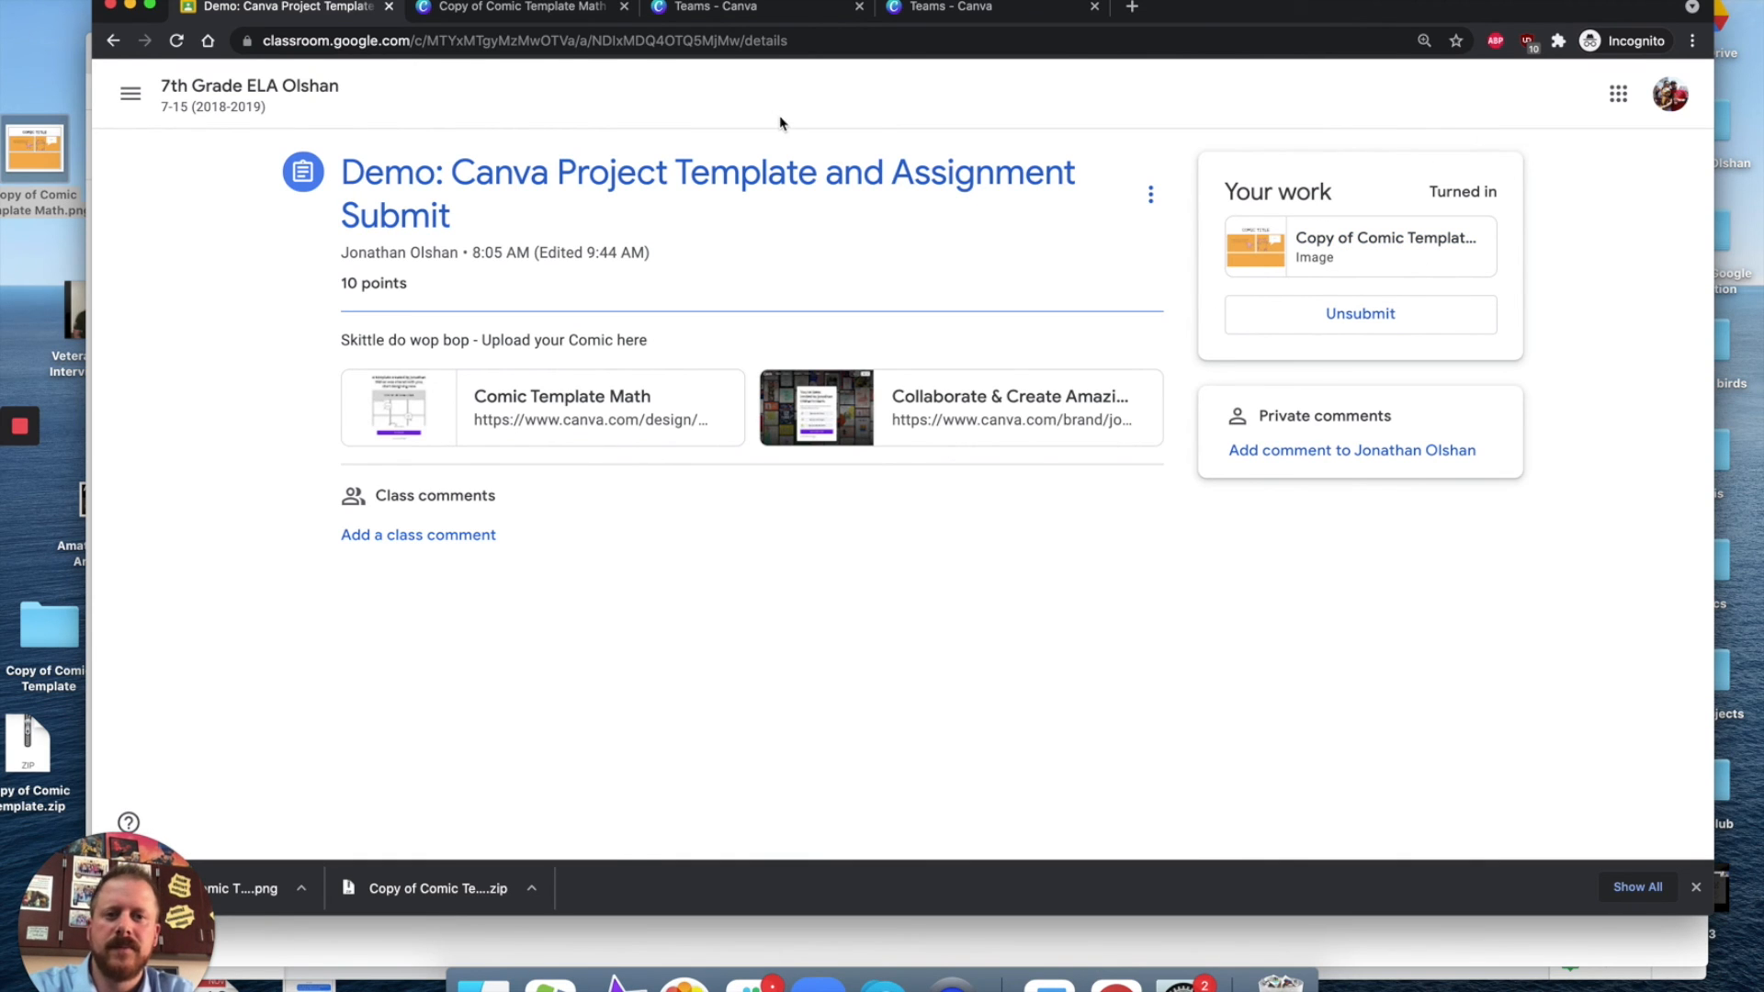
Step: Back in the Canva design, add the dog graphic to the bottom panel, shrink it and move it to the panel's right side
click(716, 8)
click(473, 8)
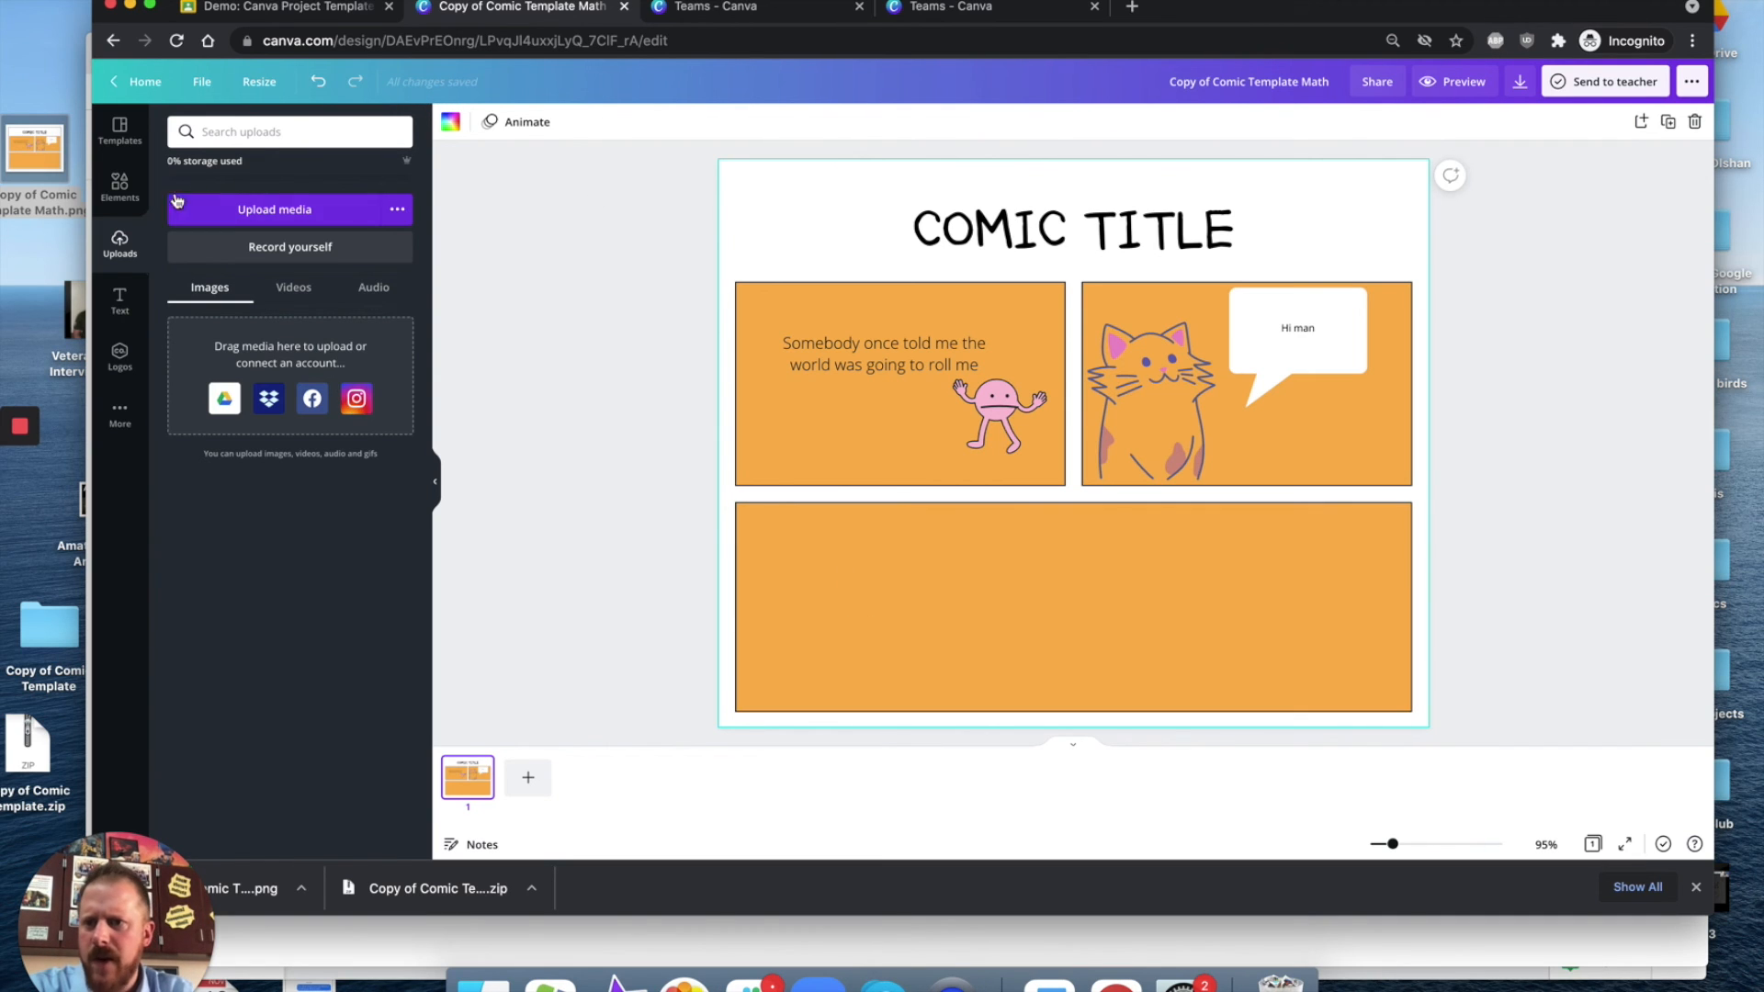
click(128, 193)
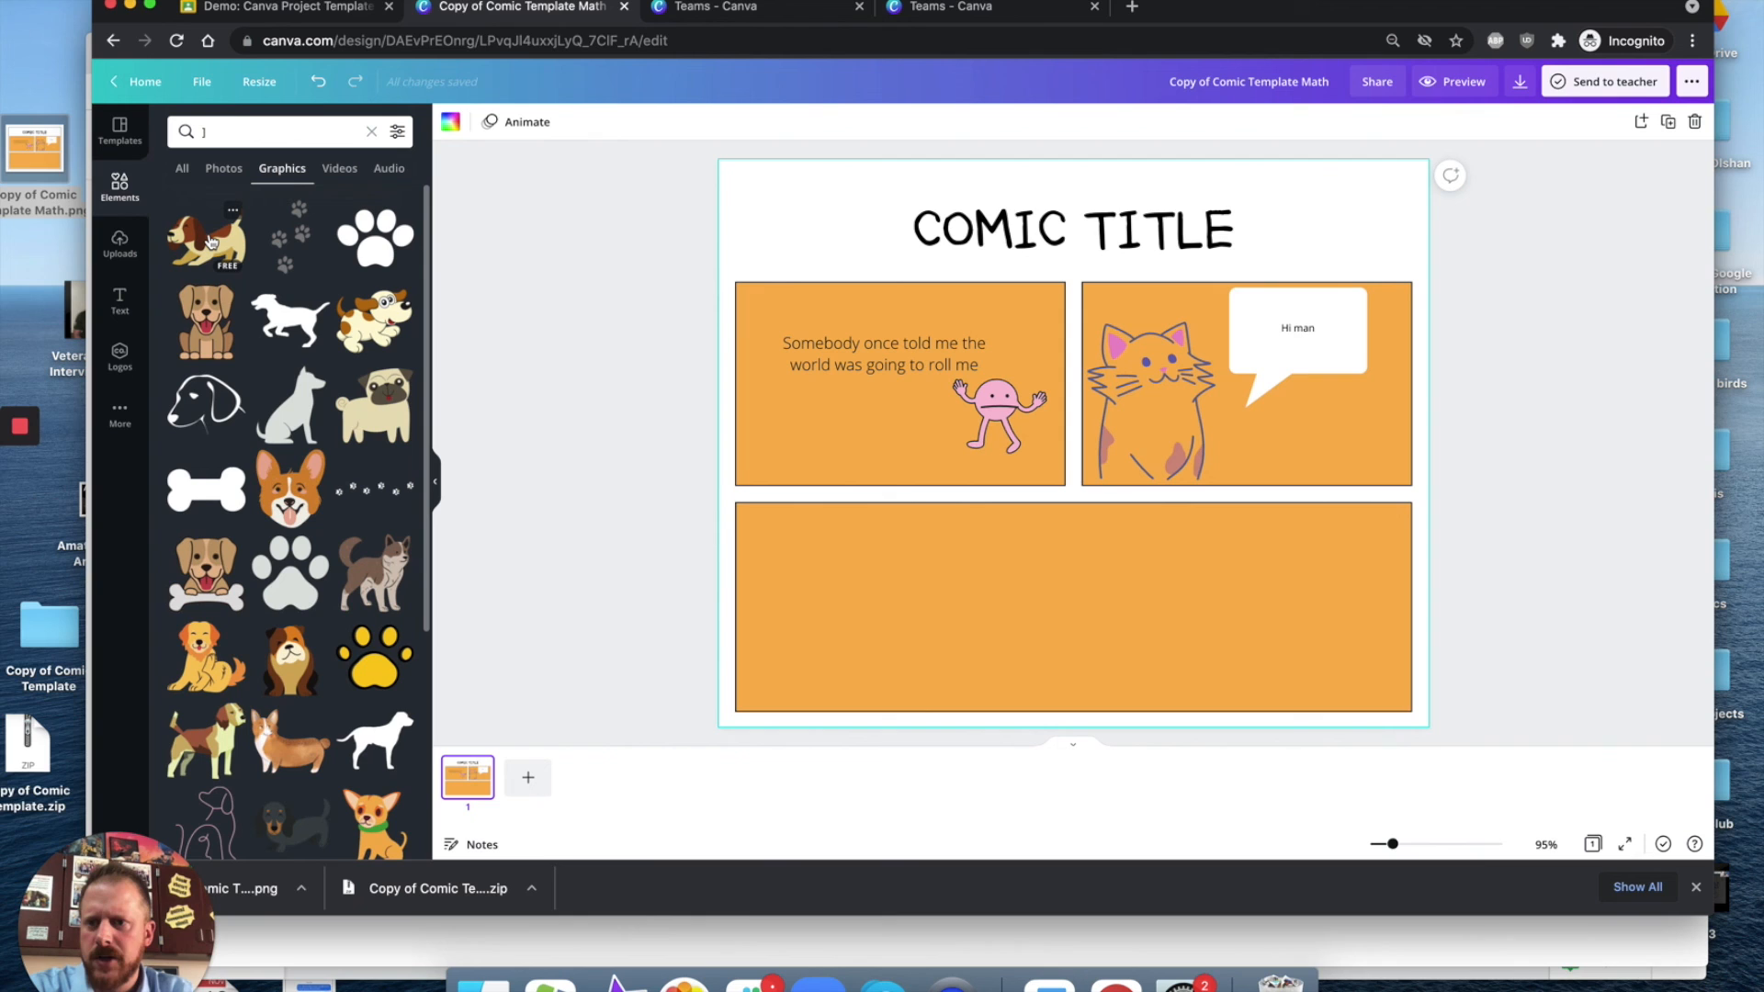
drag(209, 242, 979, 547)
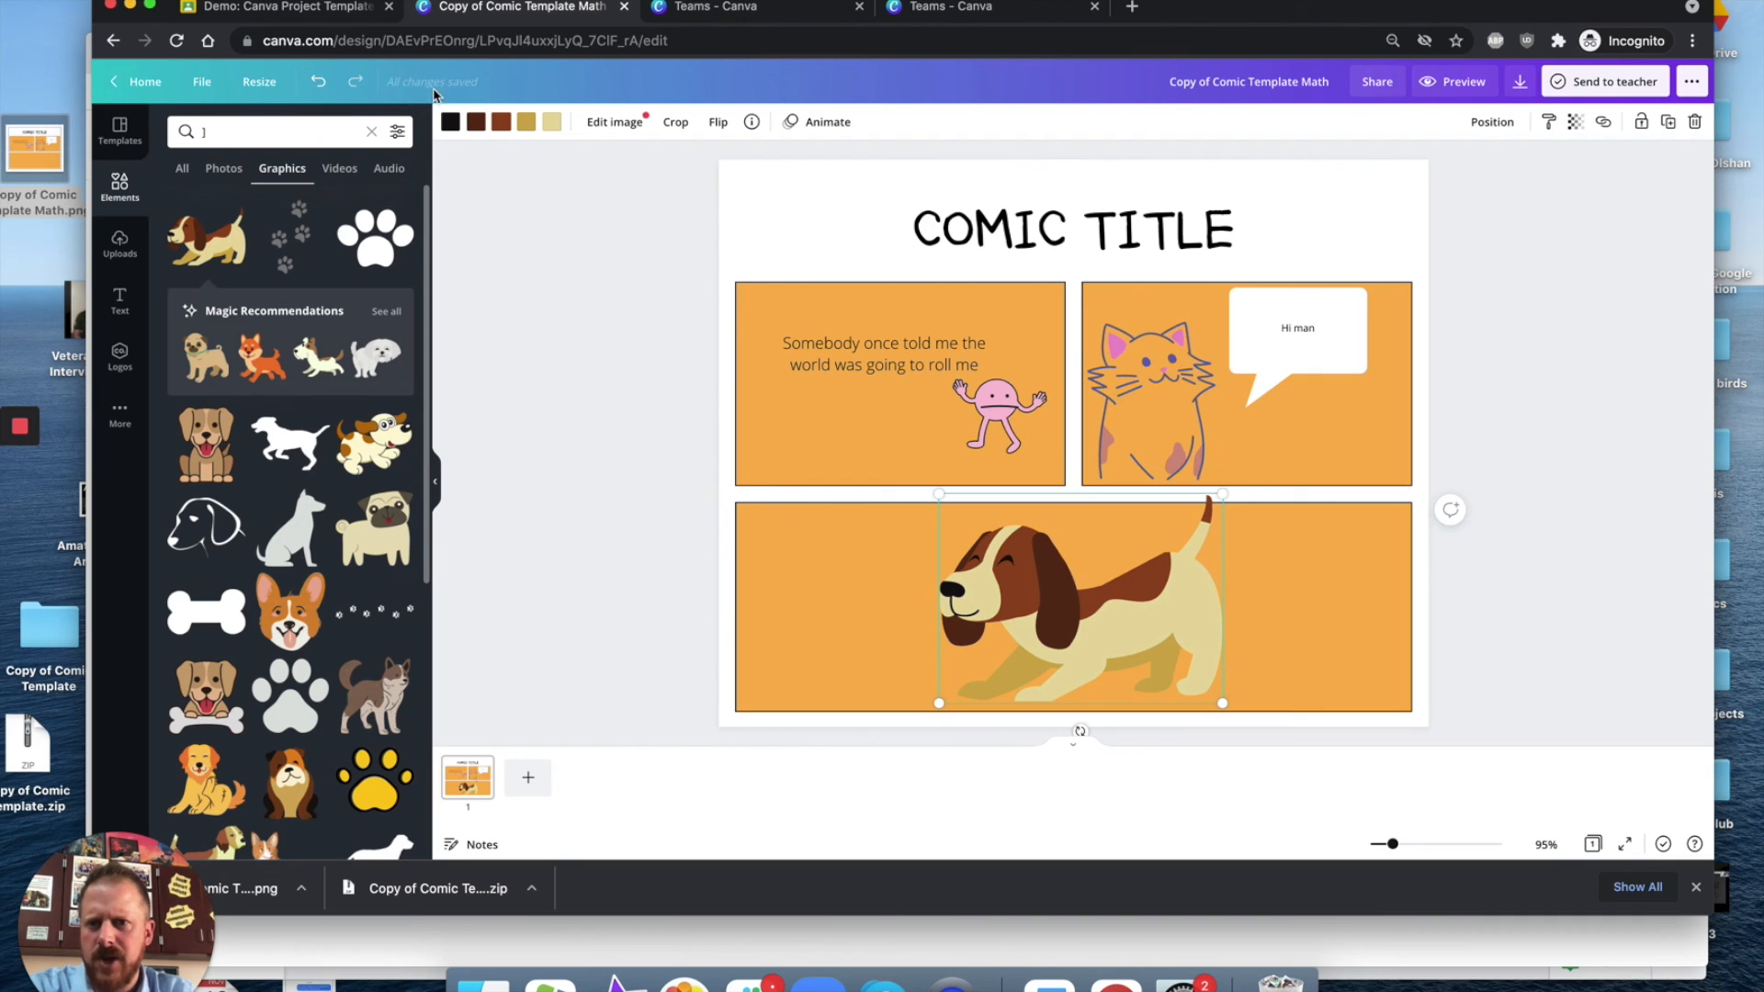
drag(1222, 706, 1114, 630)
drag(1029, 579, 1293, 645)
Step: Browse the Canva home, All your designs and Recent designs, reopen the comic design, then return to the Classroom assignment
click(138, 81)
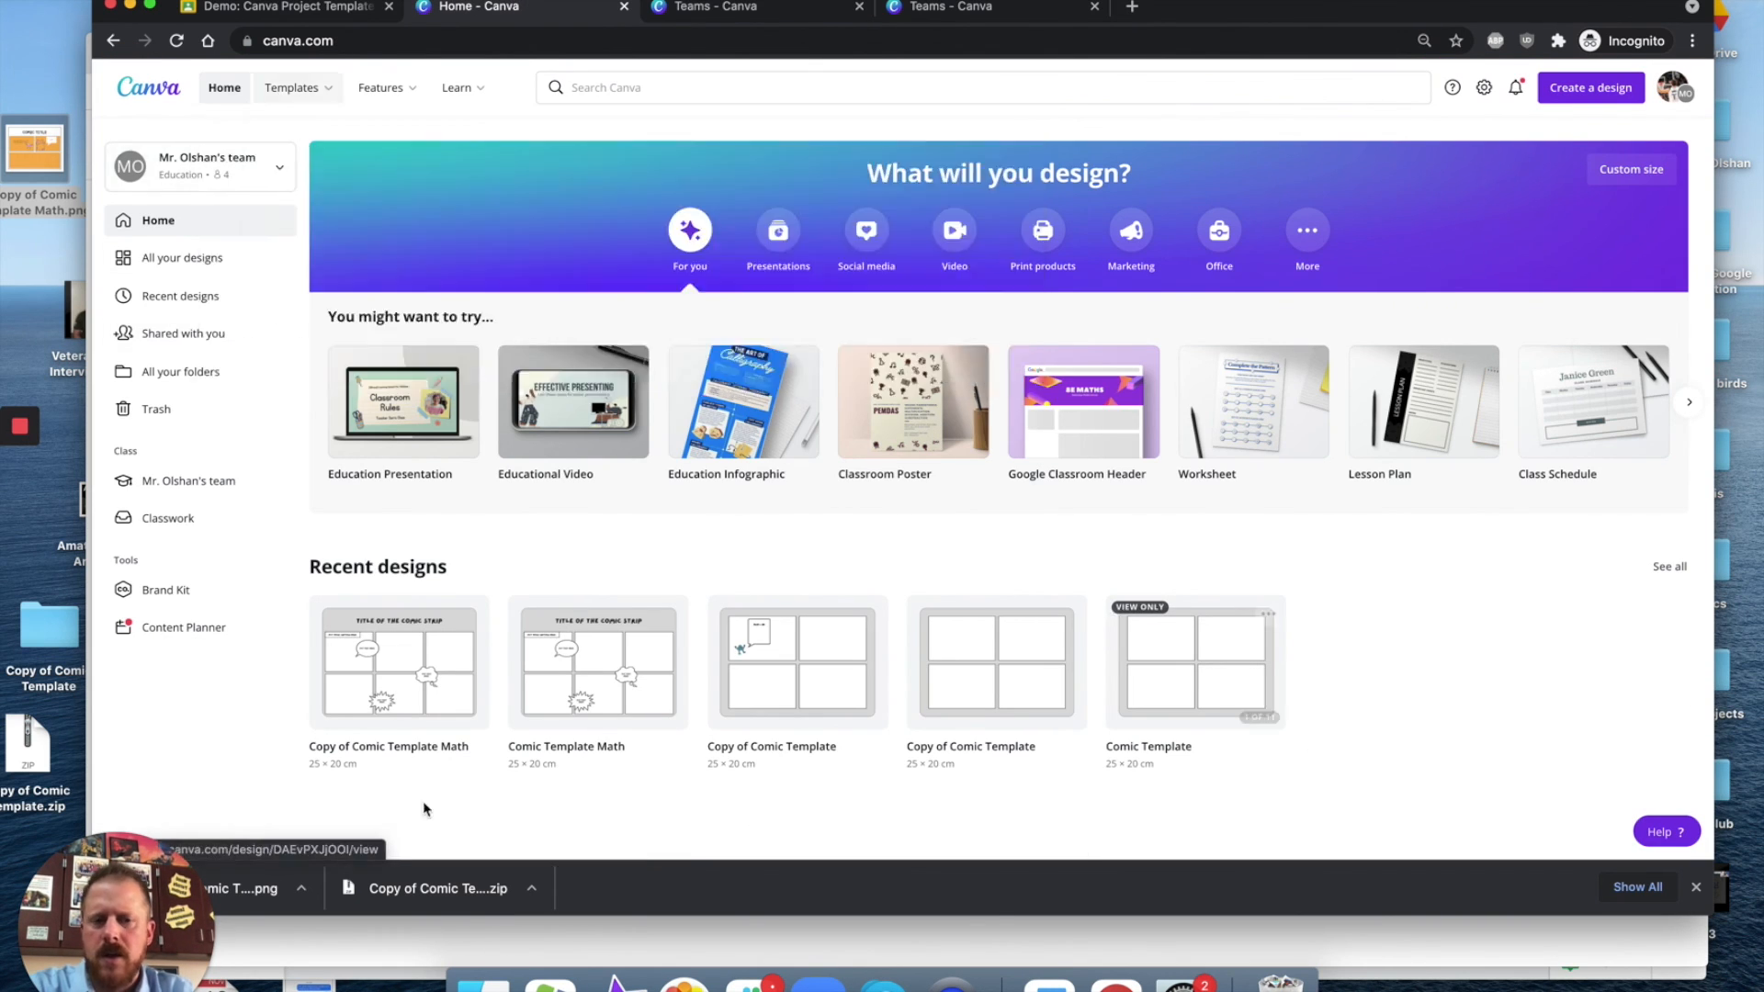
click(181, 264)
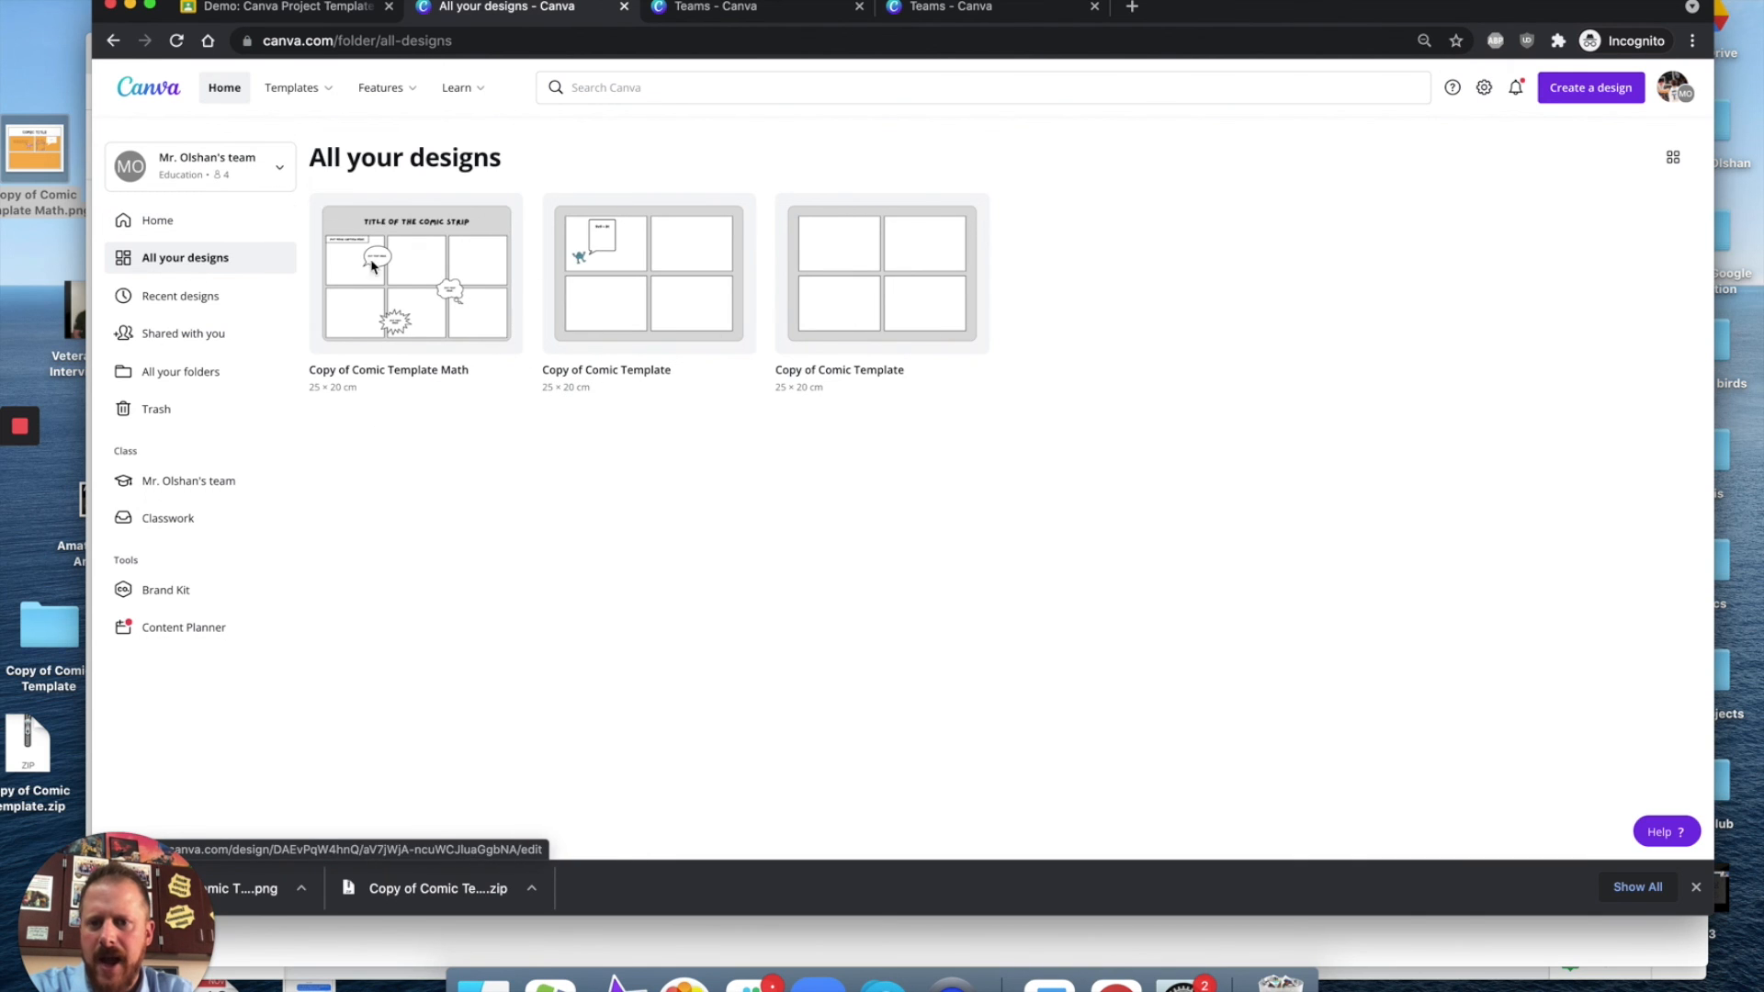
click(184, 298)
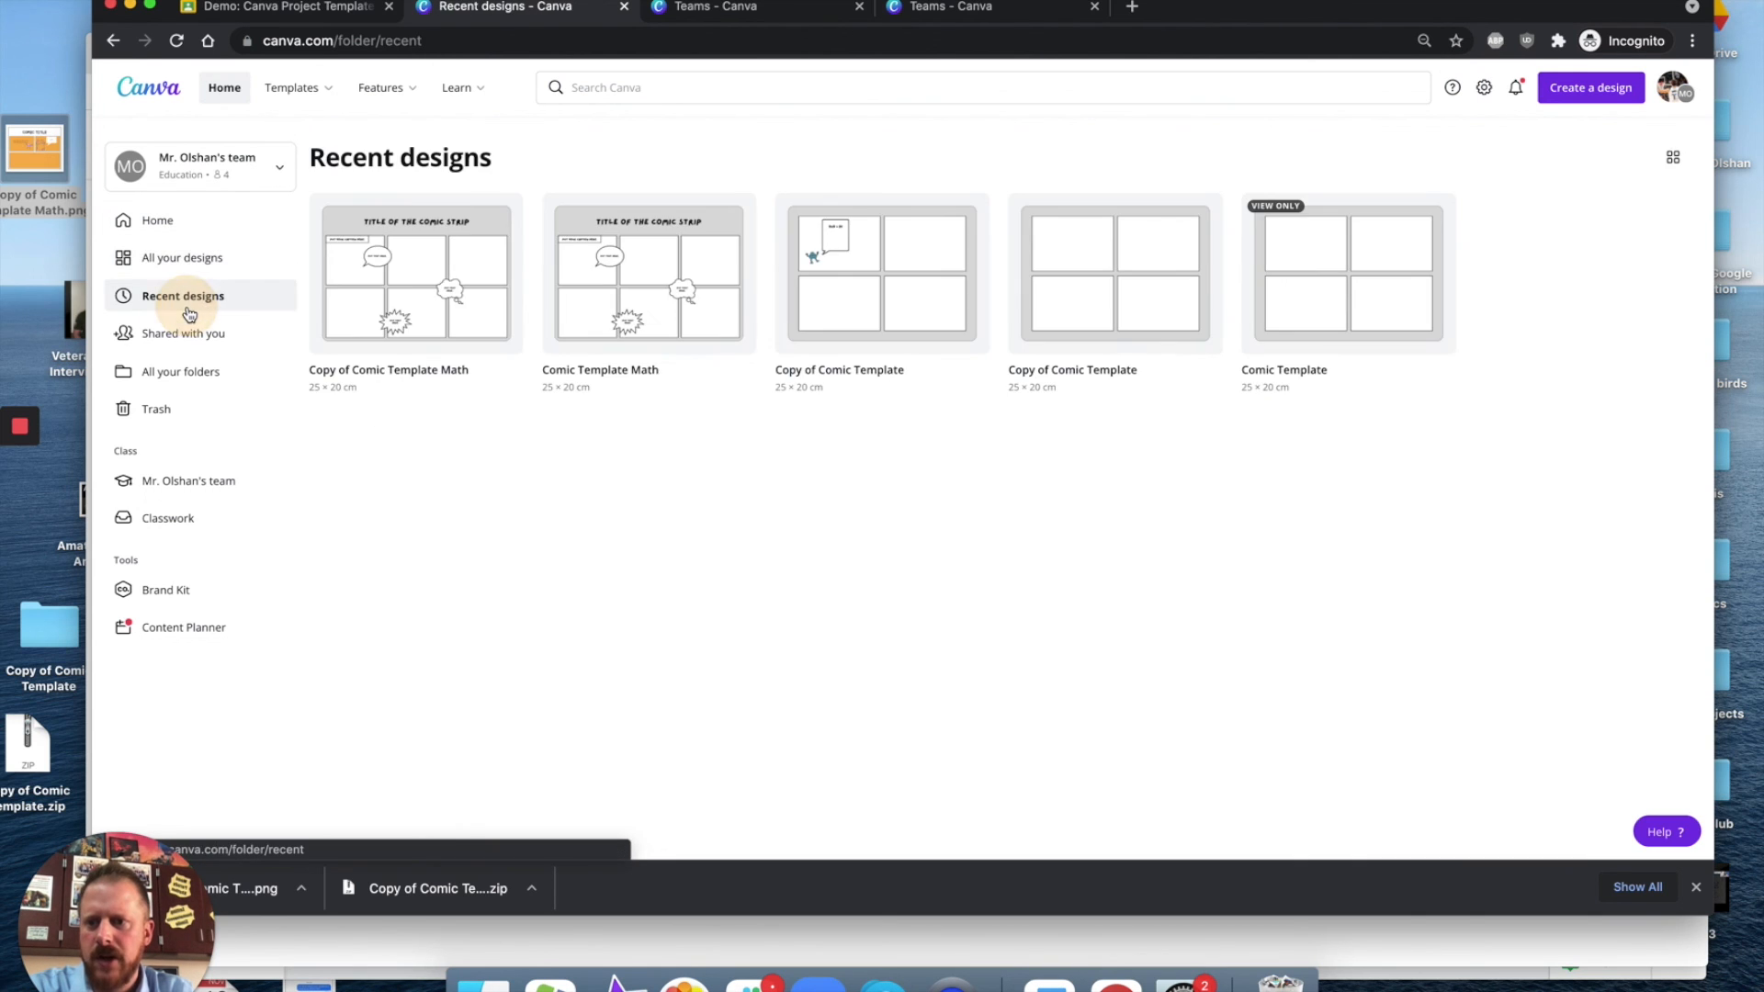
click(202, 259)
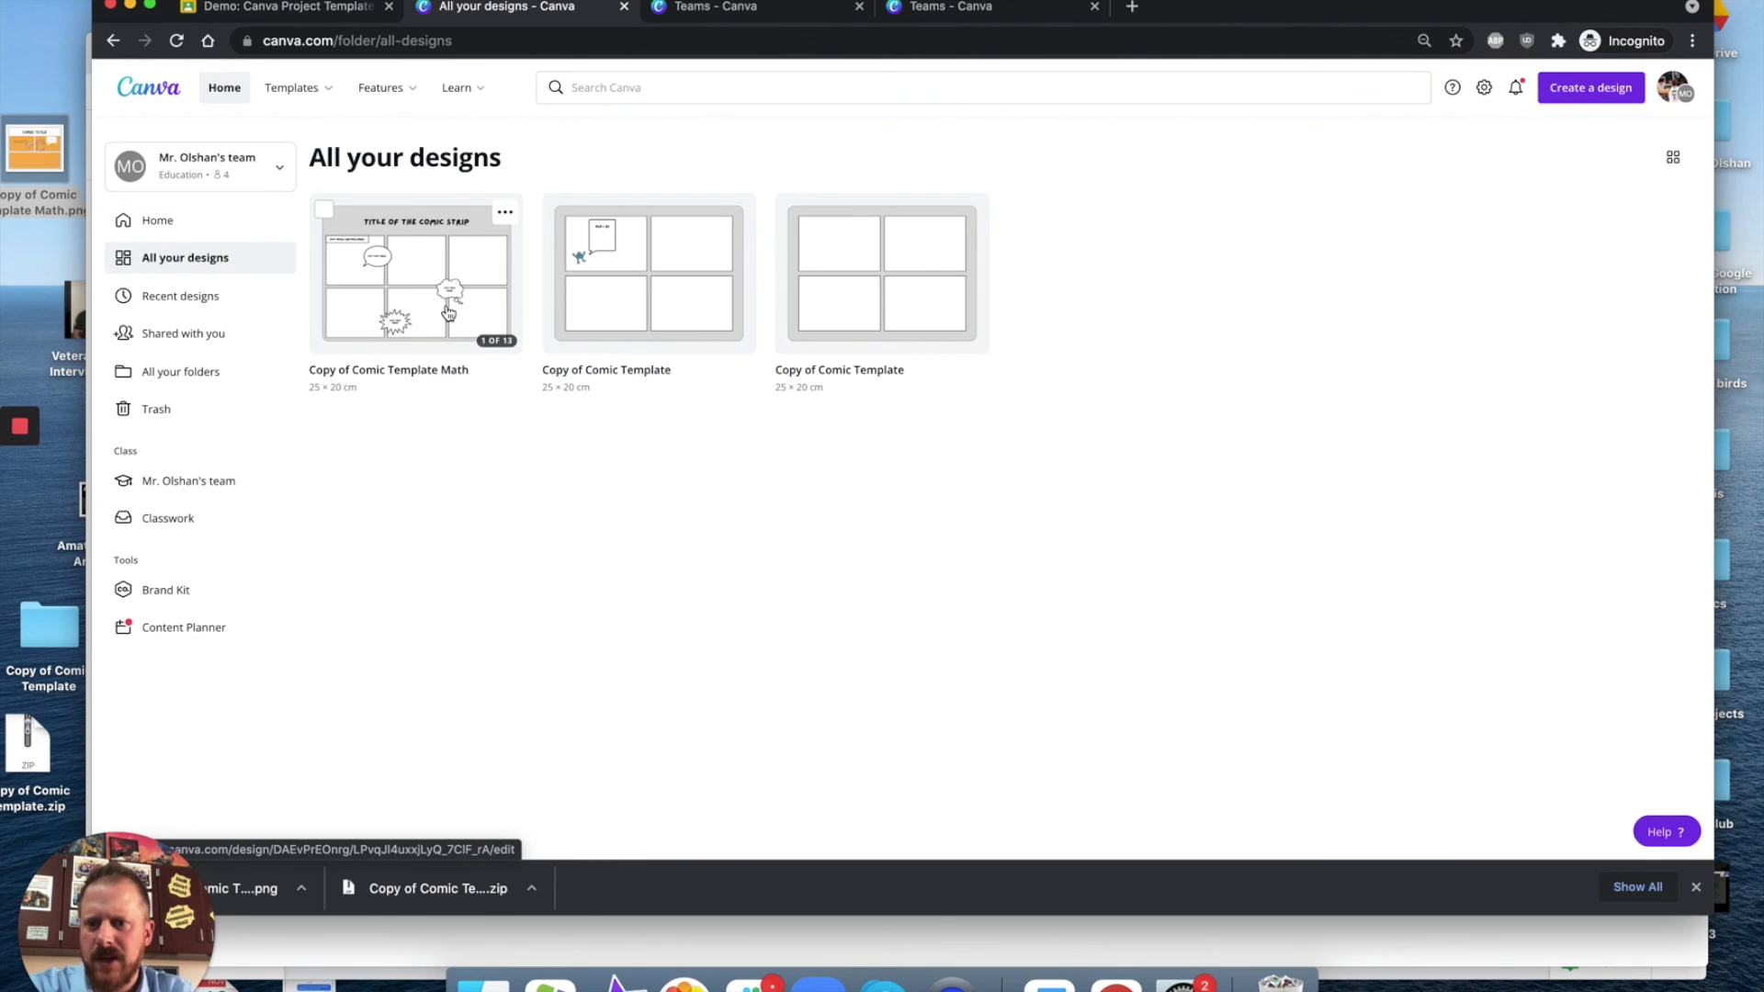
click(448, 312)
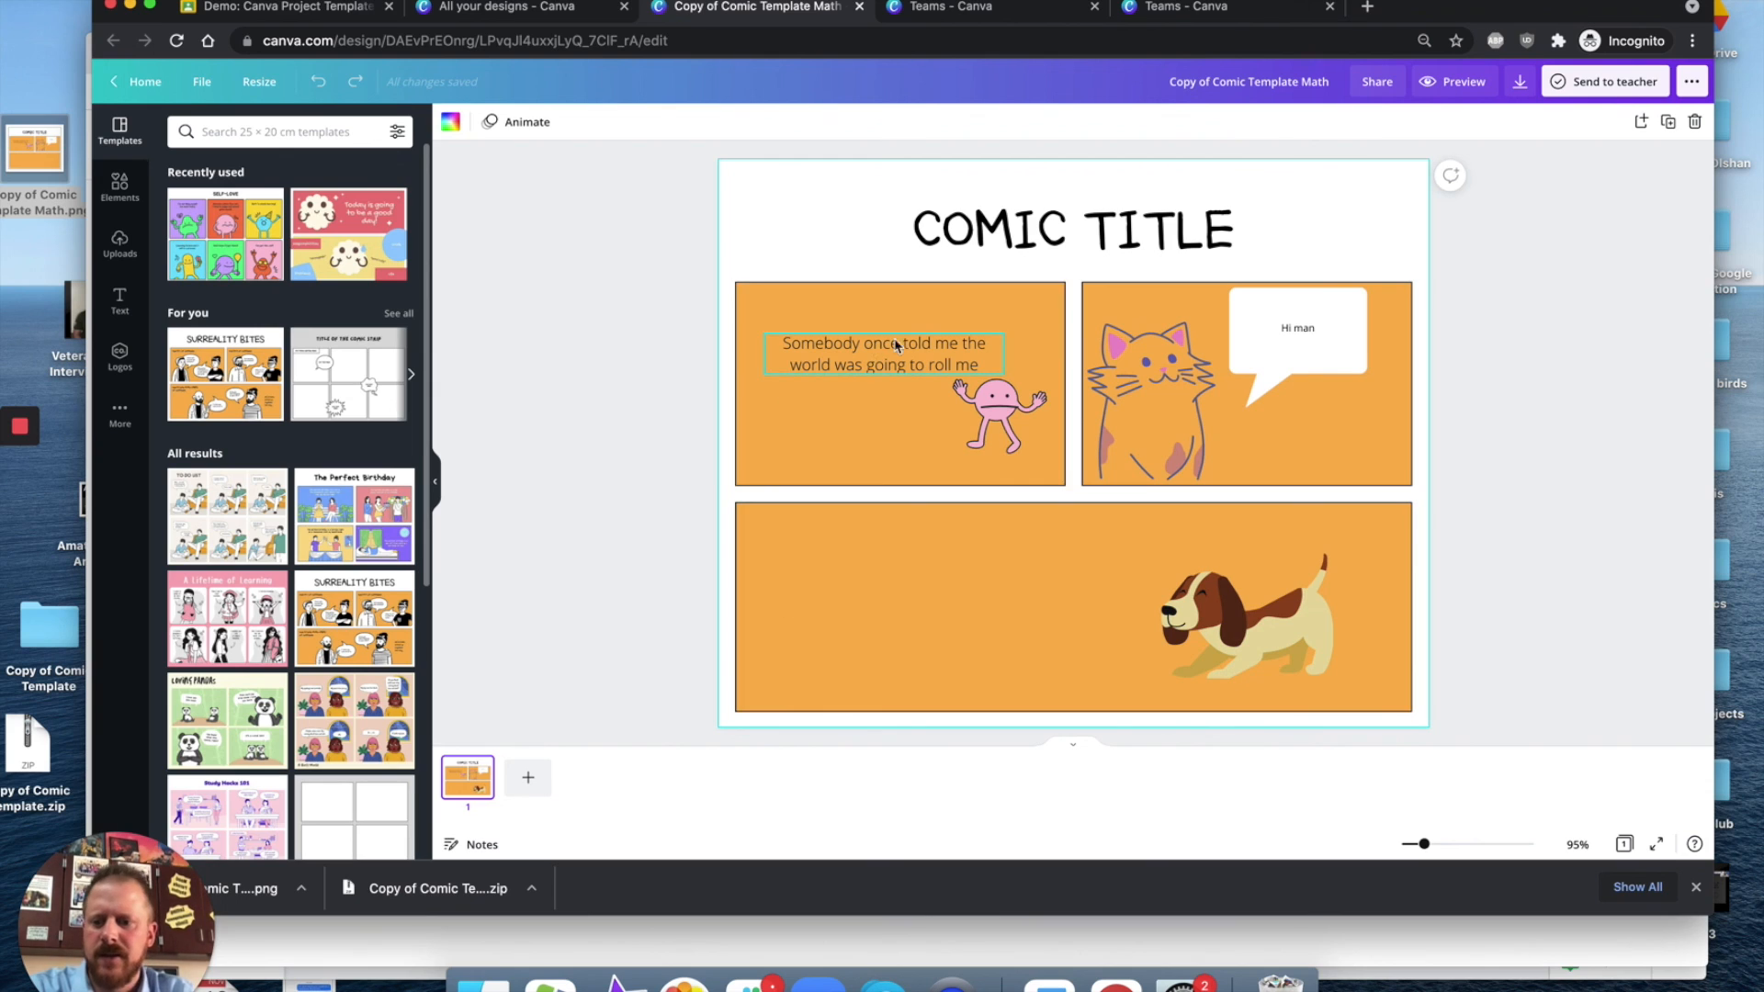
click(860, 7)
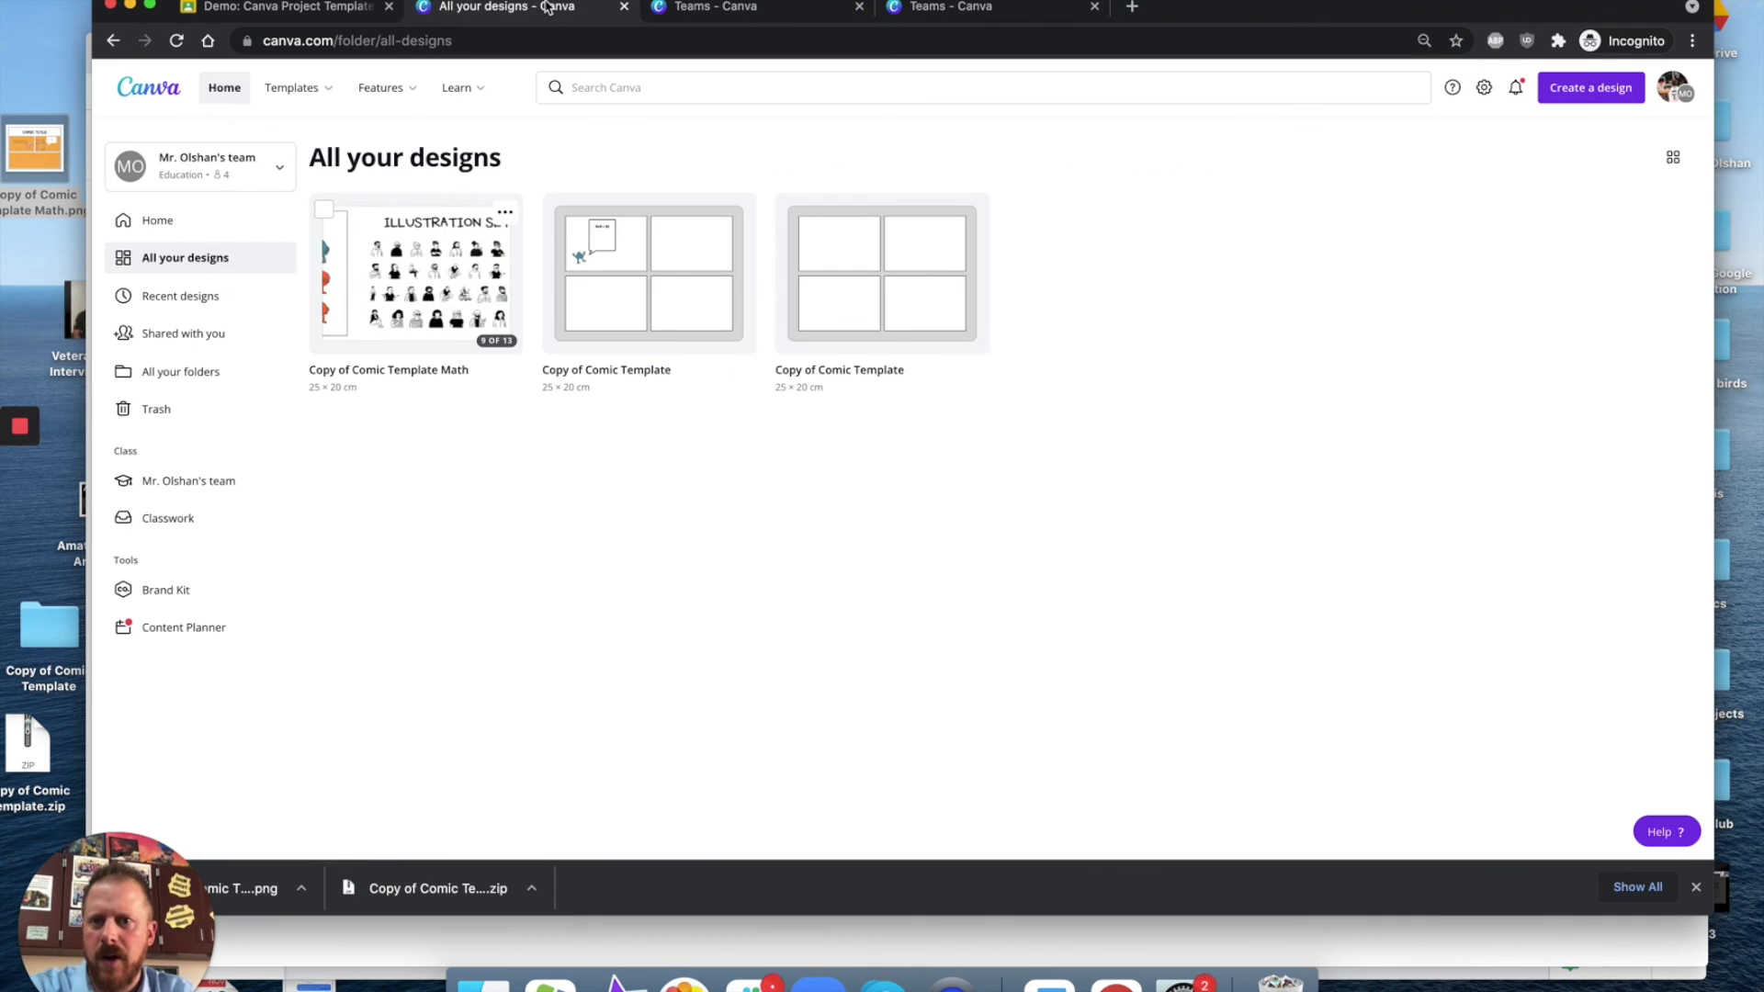
click(286, 7)
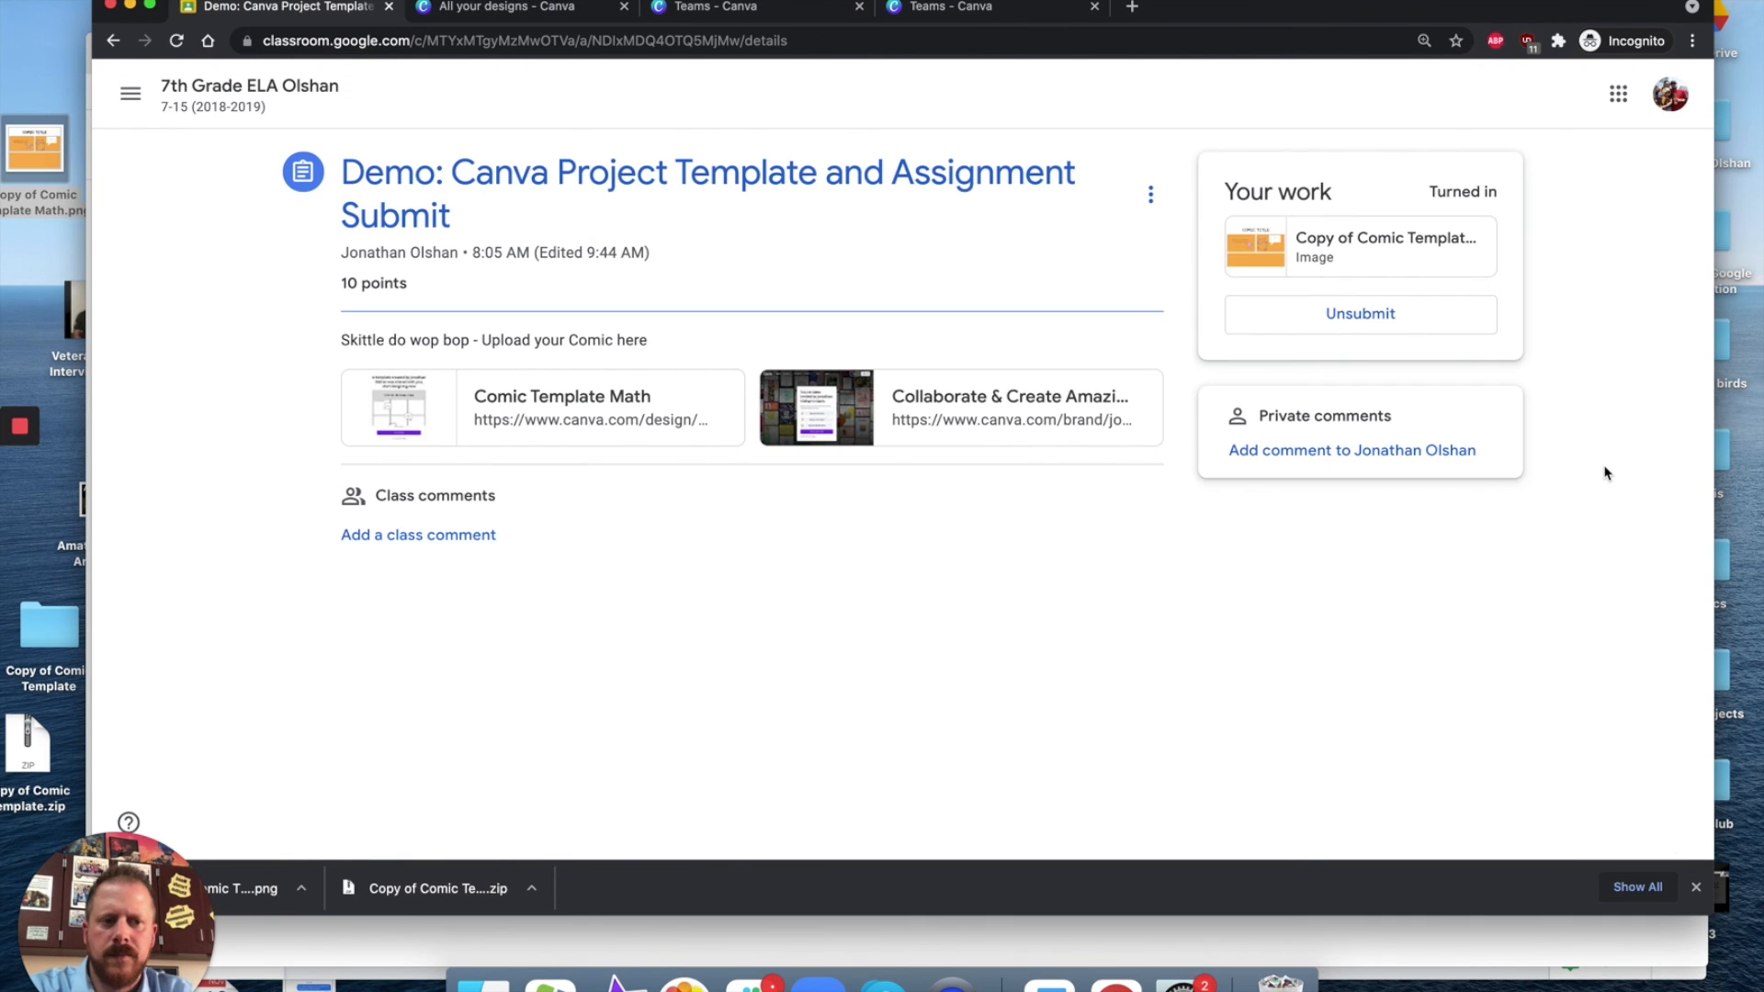